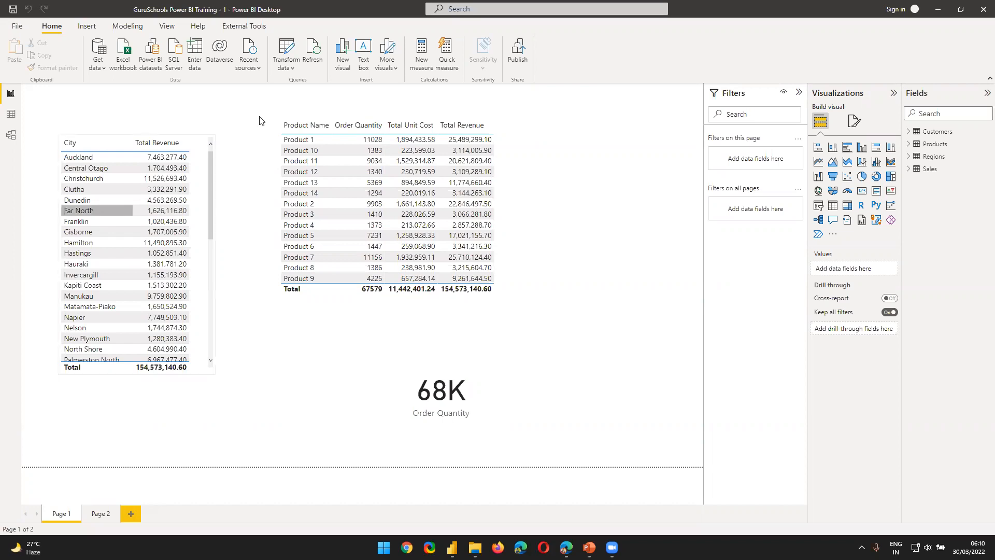
# Step: Switch to the Filter Direction Importance report and examine the relationships between SalesData, TerritoryDim and ReturnsData in the model view
pyautogui.moveTo(451, 547)
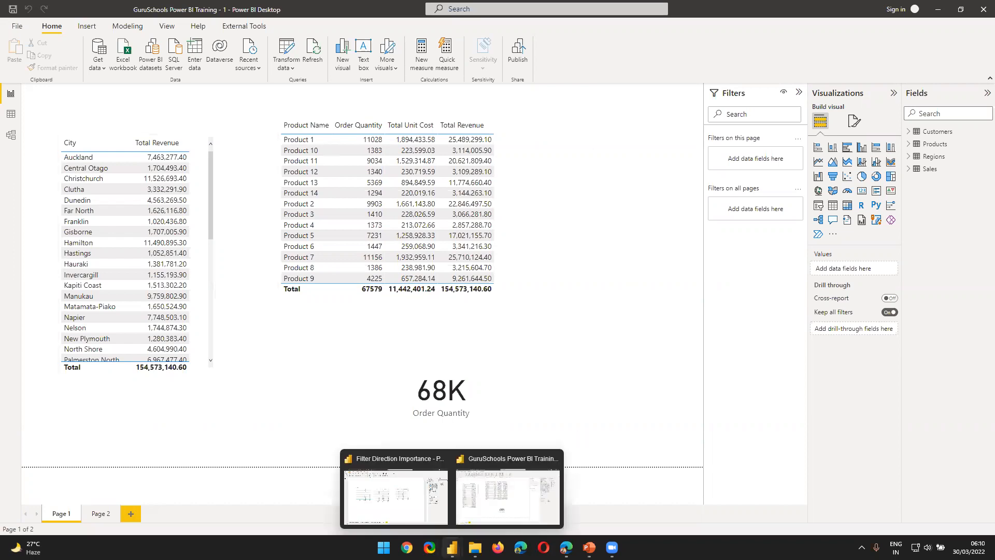
pyautogui.click(391, 498)
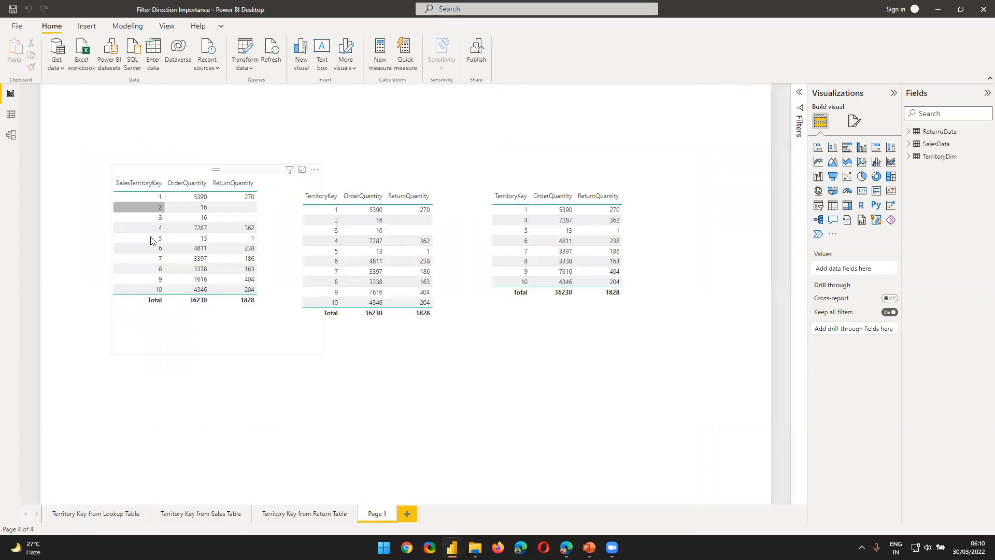
pyautogui.click(10, 137)
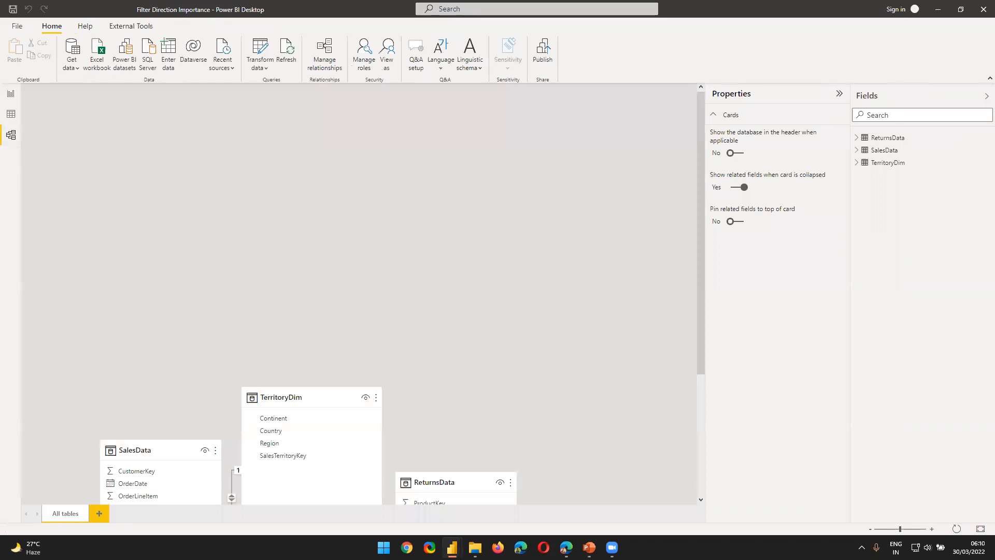
pyautogui.scroll(-3, 87, 194)
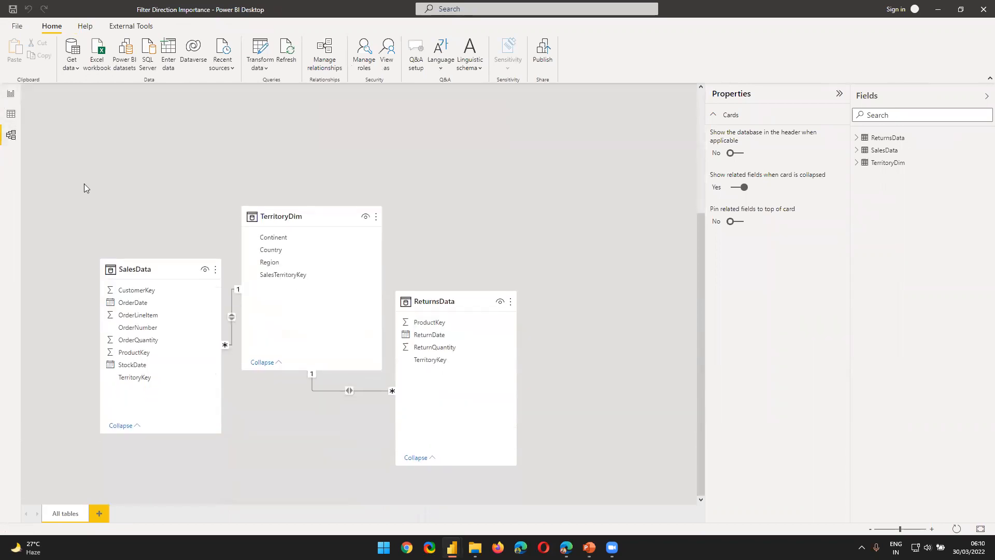
# Step: Display the rows of the SalesData table and go through its columns one by one from OrderDate to OrderQuantity
pyautogui.click(10, 114)
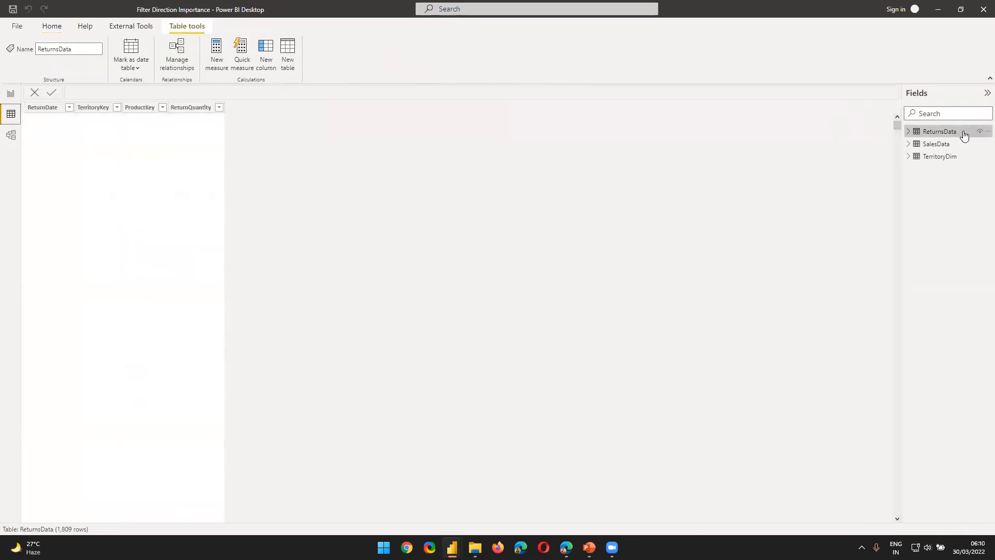
pyautogui.click(927, 146)
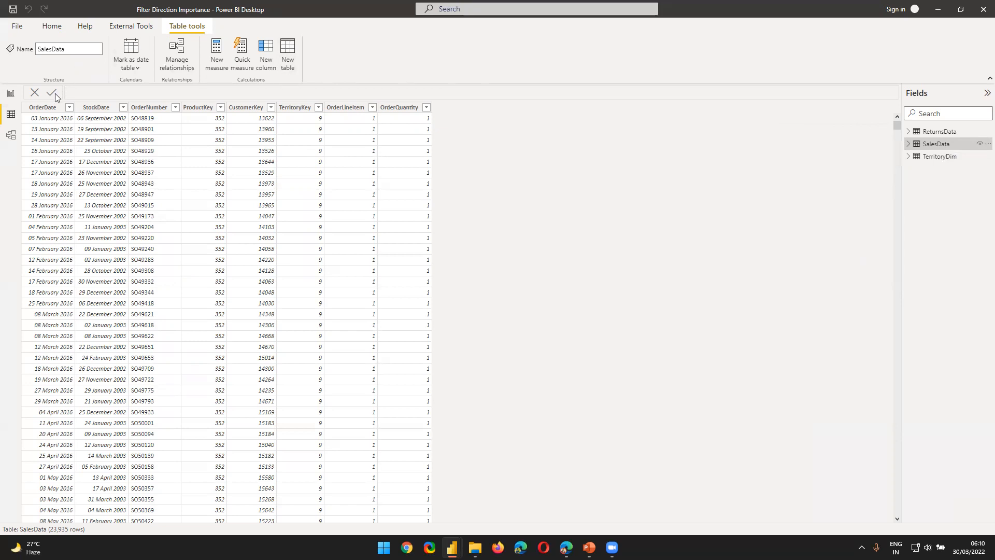
pyautogui.click(48, 109)
pyautogui.click(98, 108)
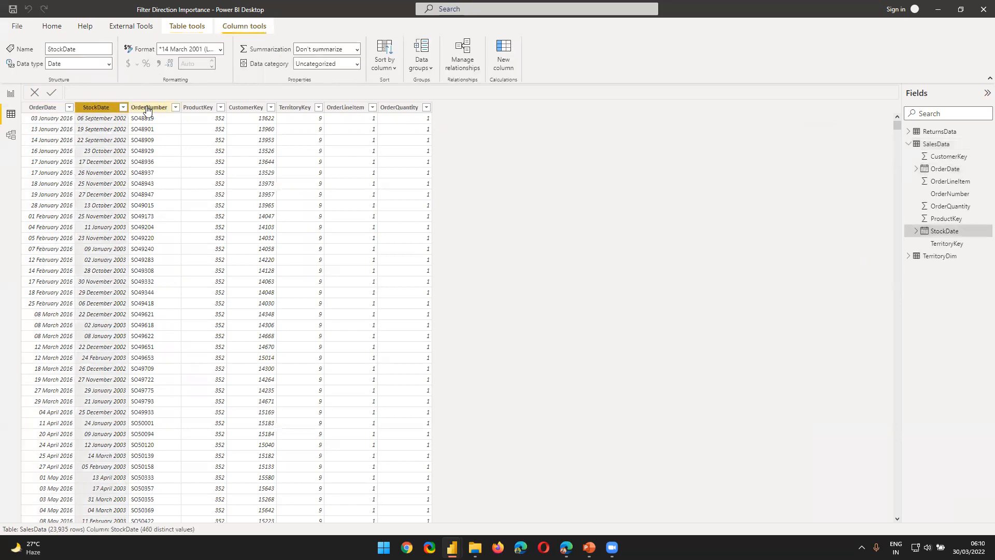
pyautogui.click(170, 108)
pyautogui.click(198, 107)
pyautogui.click(245, 107)
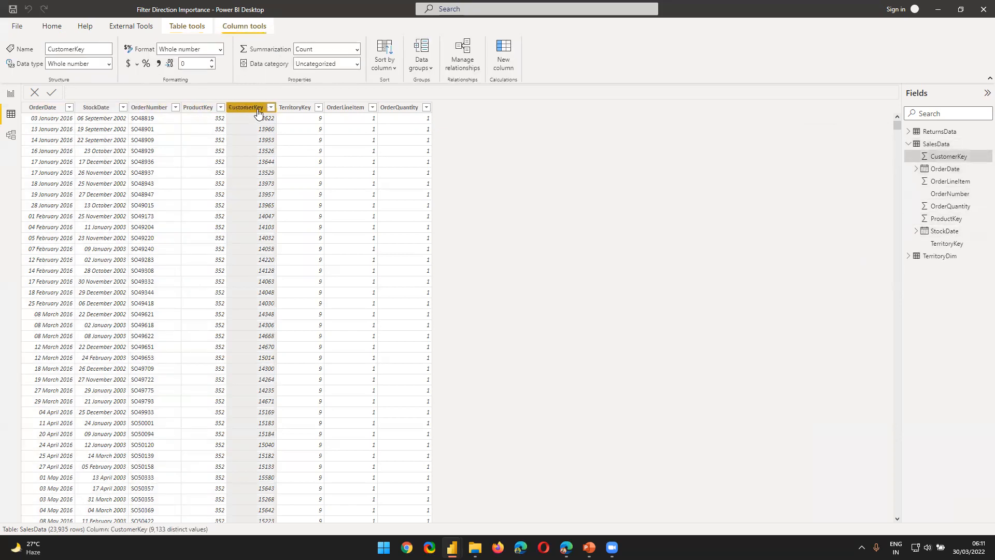
pyautogui.click(295, 107)
pyautogui.click(346, 107)
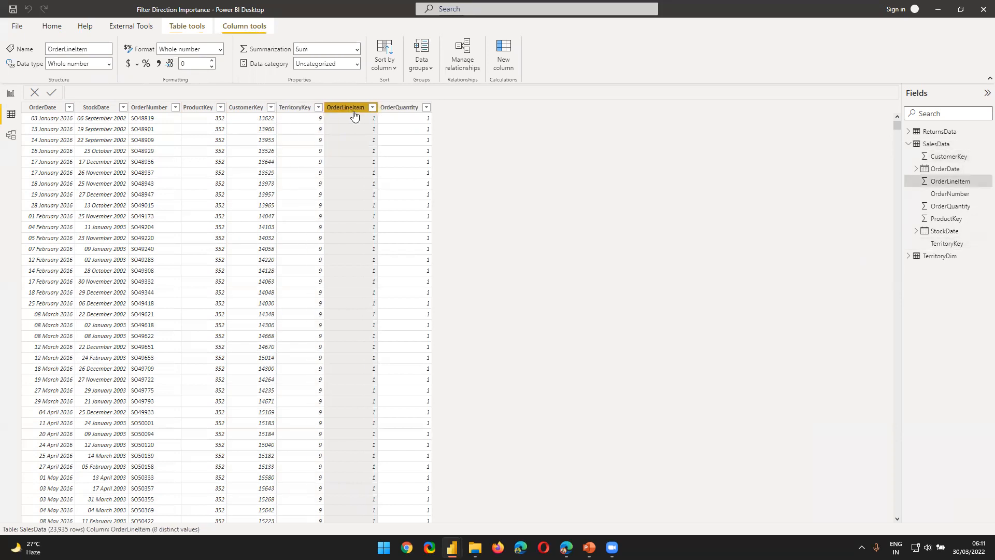
pyautogui.click(399, 107)
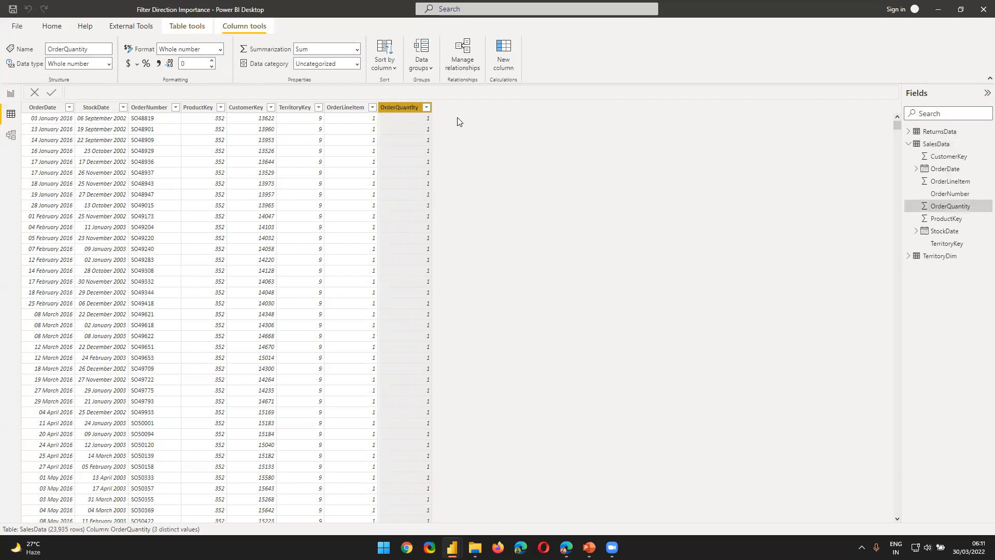
# Step: Open Notepad and place its window over the lower rows of the SalesData table, leaving the column headers uncovered
pyautogui.press('super')
pyautogui.write('notepad')
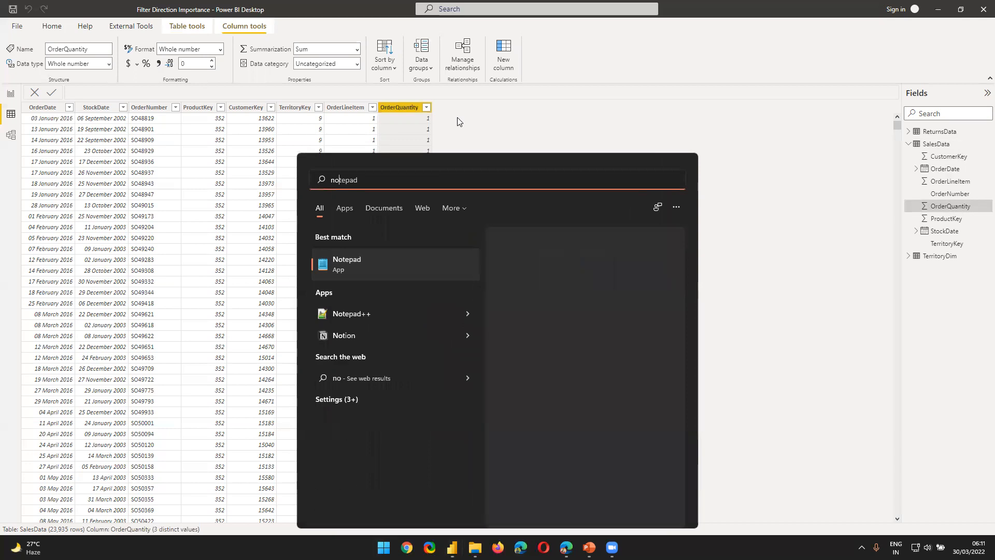
pyautogui.press('Return')
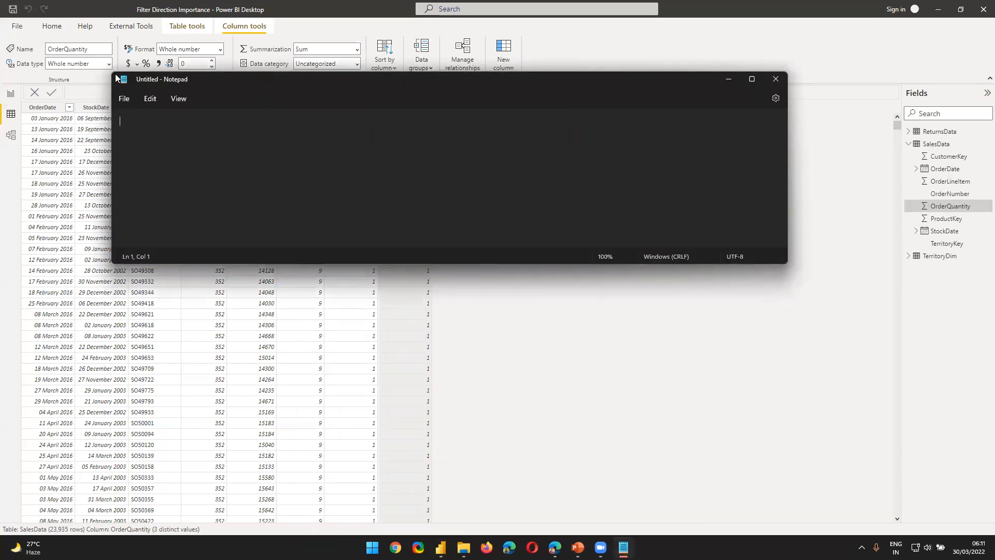
pyautogui.moveTo(115, 72); pyautogui.dragTo(115, 95)
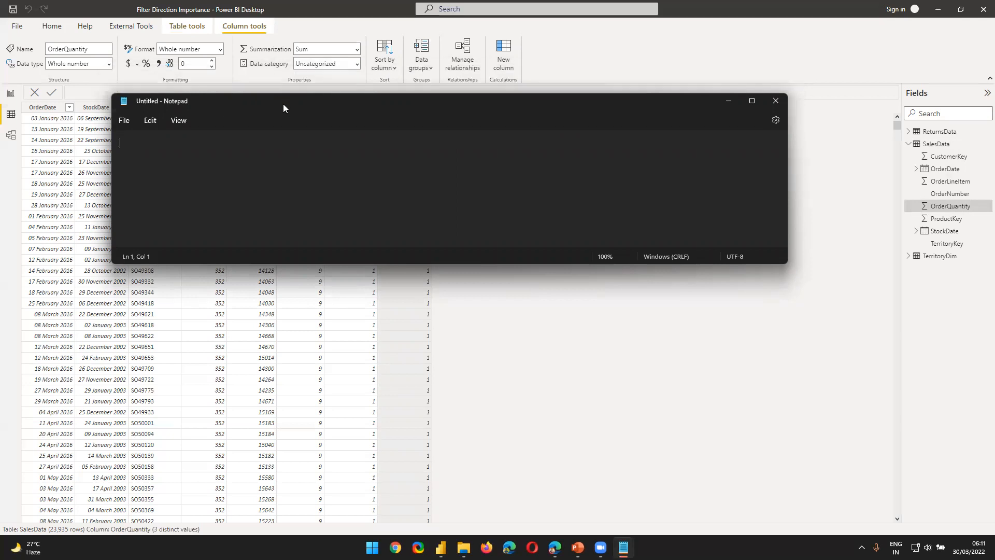
pyautogui.moveTo(283, 107); pyautogui.dragTo(449, 357)
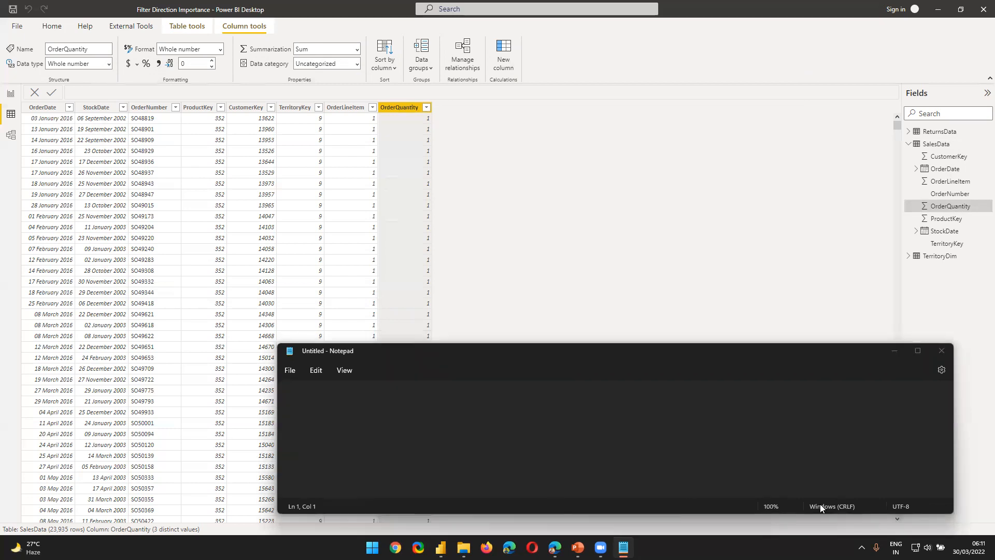
pyautogui.click(602, 446)
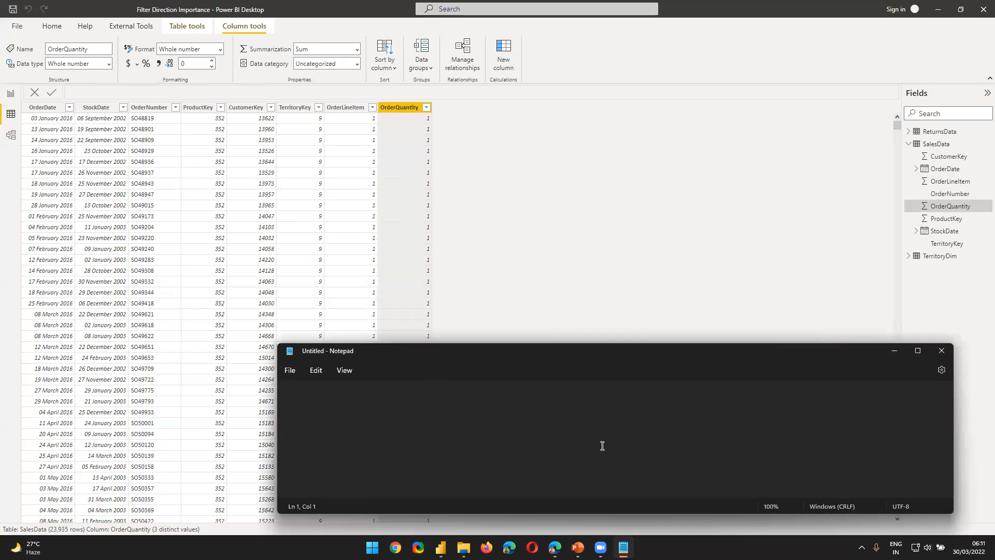
# Step: List SalesData, RetursData and TerritoryDim on separate lines in the note, each followed by a dash
pyautogui.write('1')
pyautogui.press('BackSpace')
pyautogui.write('SalesData -')
pyautogui.press('Return')
pyautogui.write('RetursData - ')
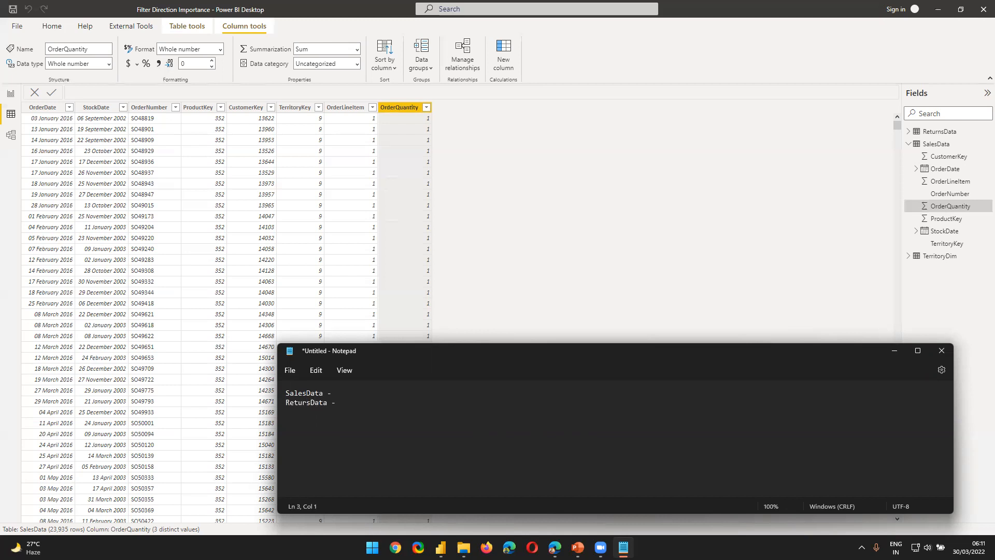
pyautogui.write('TerritoryDim -')
pyautogui.press('Return')
pyautogui.press('Return')
pyautogui.moveTo(286, 394); pyautogui.dragTo(353, 414)
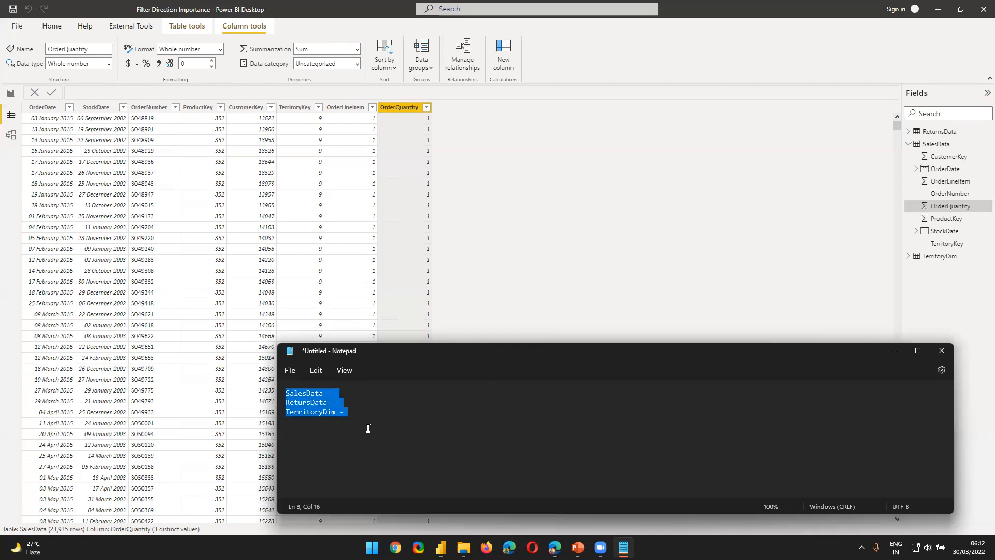
pyautogui.click(344, 392)
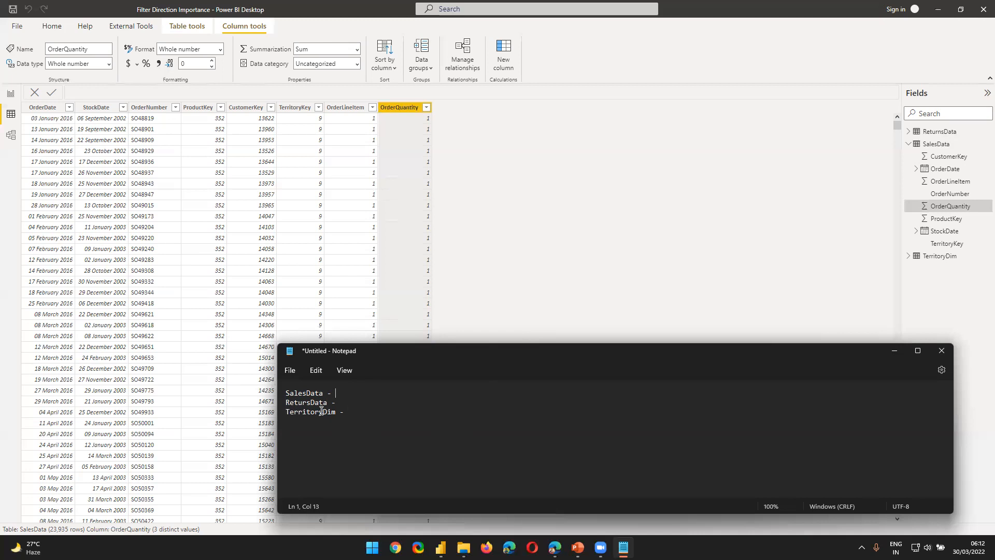
# Step: Add a dashed divider below the table names, followed by the lines "Dimension -" and "Fact-"
pyautogui.click(381, 454)
pyautogui.write('-------------')
pyautogui.press('Return')
pyautogui.press('Return')
pyautogui.write('Dimension -')
pyautogui.press('Return')
pyautogui.write('Fact')
pyautogui.click(512, 204)
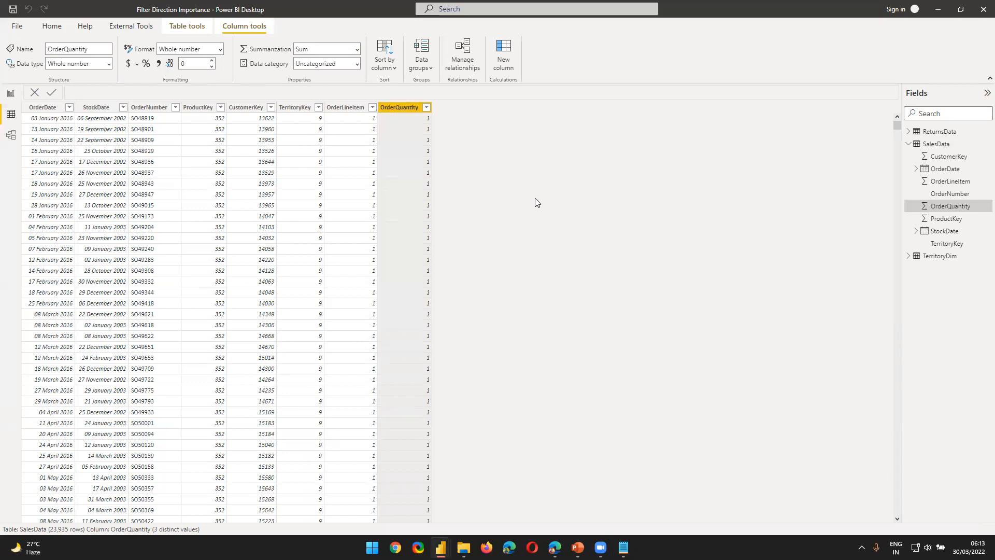
# Step: Return to Notepad and note Order Quantity and Order Line Item beside the SalesData entry
pyautogui.hotkey('alt', 'Tab')
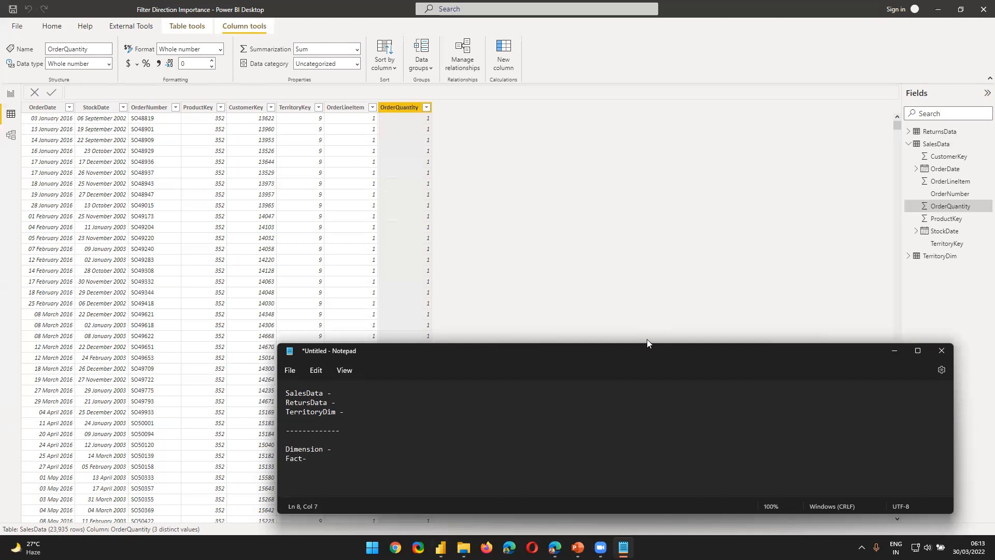
pyautogui.click(377, 392)
pyautogui.write('Order Quantity')
pyautogui.write('Orde')
pyautogui.press('BackSpace')
pyautogui.write('der Linke')
pyautogui.press('BackSpace')
pyautogui.press('BackSpace')
pyautogui.write('e Item')
# Step: Return to Power BI Desktop and examine SalesData's OrderLineItem column and its TerritoryKey, ProductKey and CustomerKey columns
pyautogui.click(398, 101)
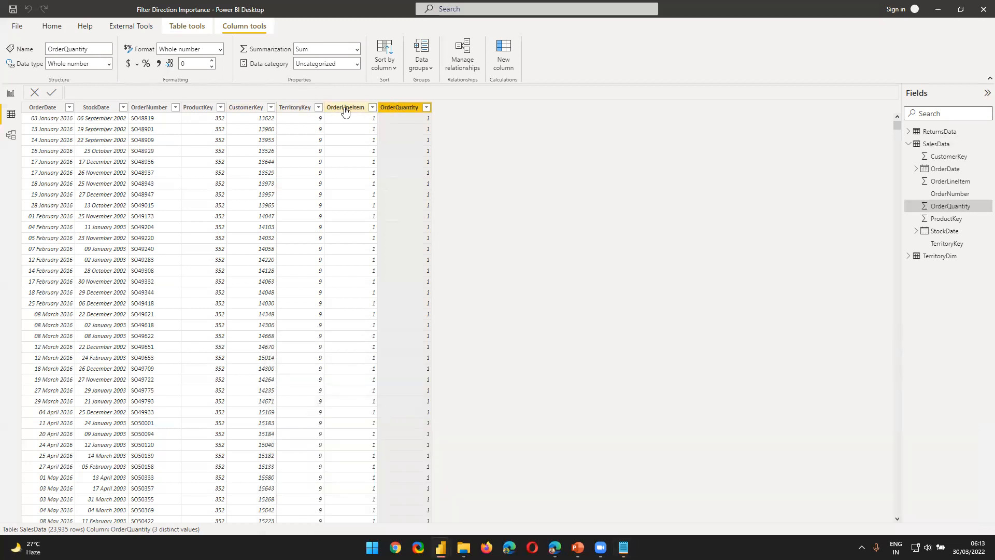
pyautogui.click(345, 109)
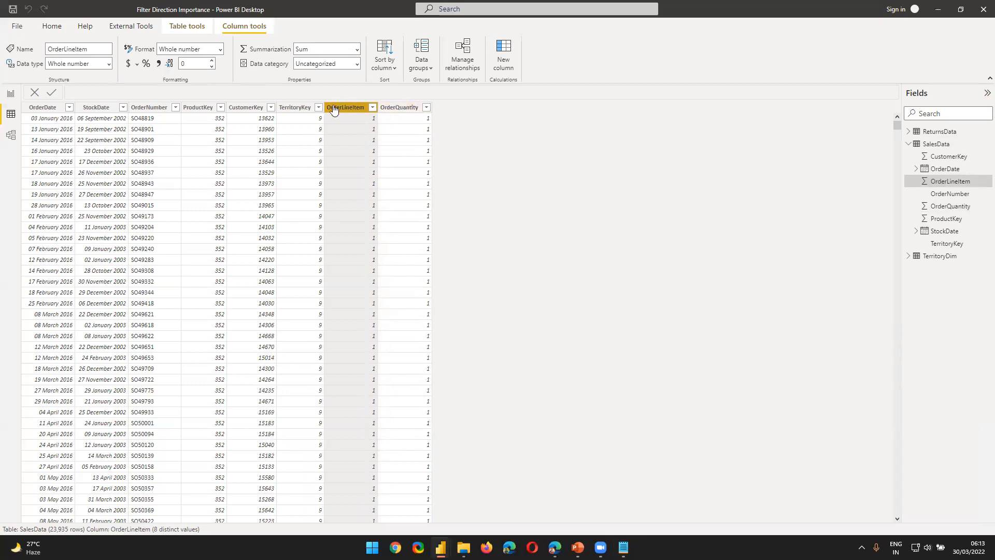
pyautogui.click(287, 108)
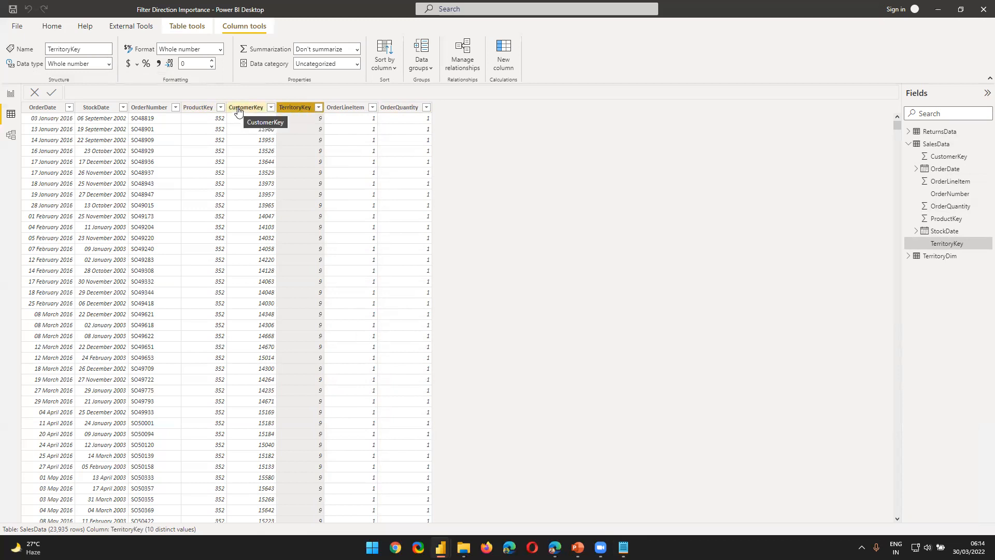
pyautogui.click(339, 107)
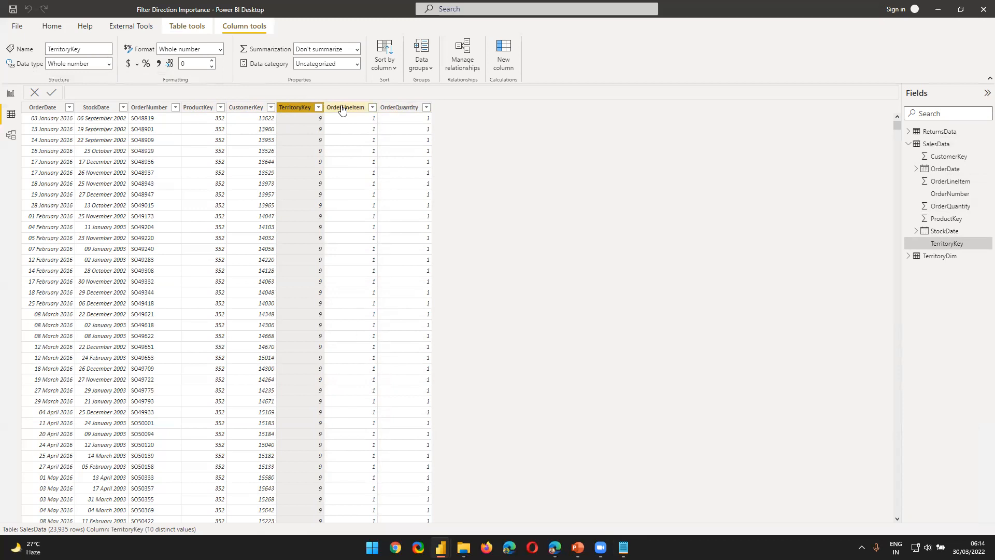
pyautogui.click(295, 107)
pyautogui.click(199, 108)
pyautogui.click(248, 107)
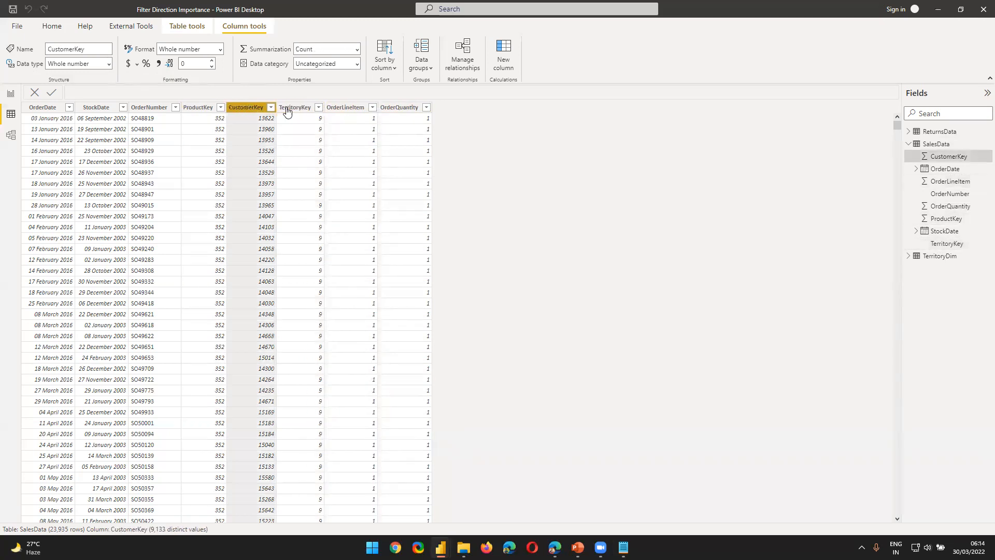
pyautogui.click(294, 107)
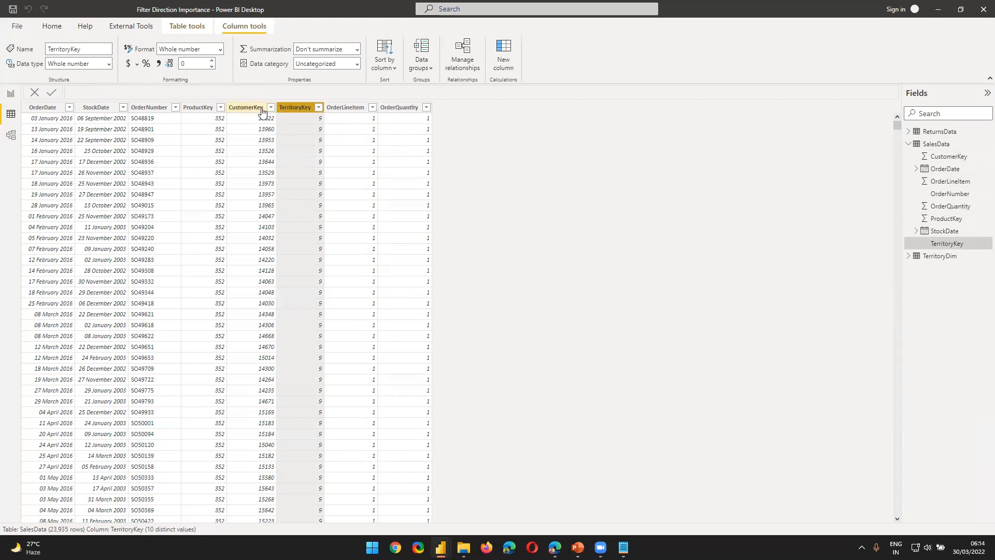
pyautogui.click(205, 107)
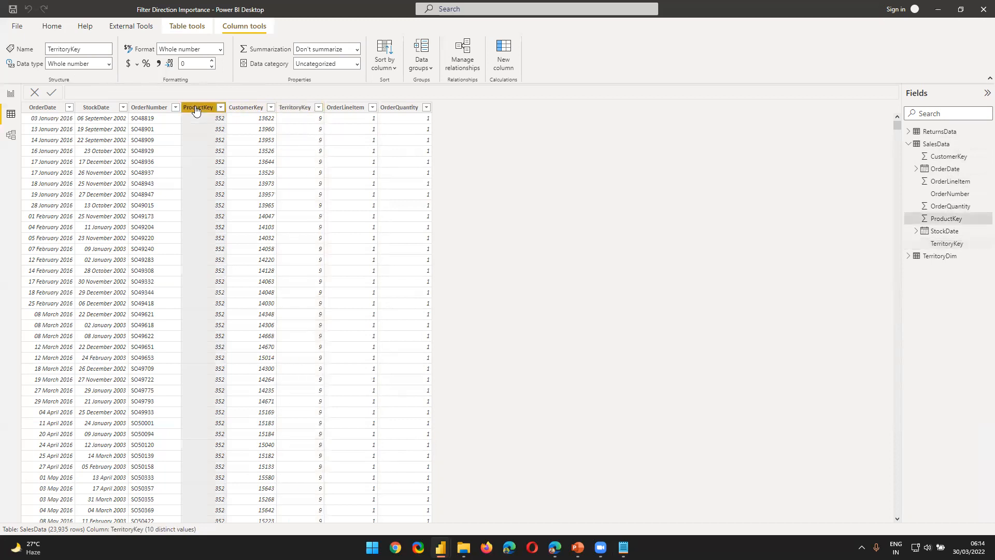
pyautogui.click(264, 107)
pyautogui.click(284, 107)
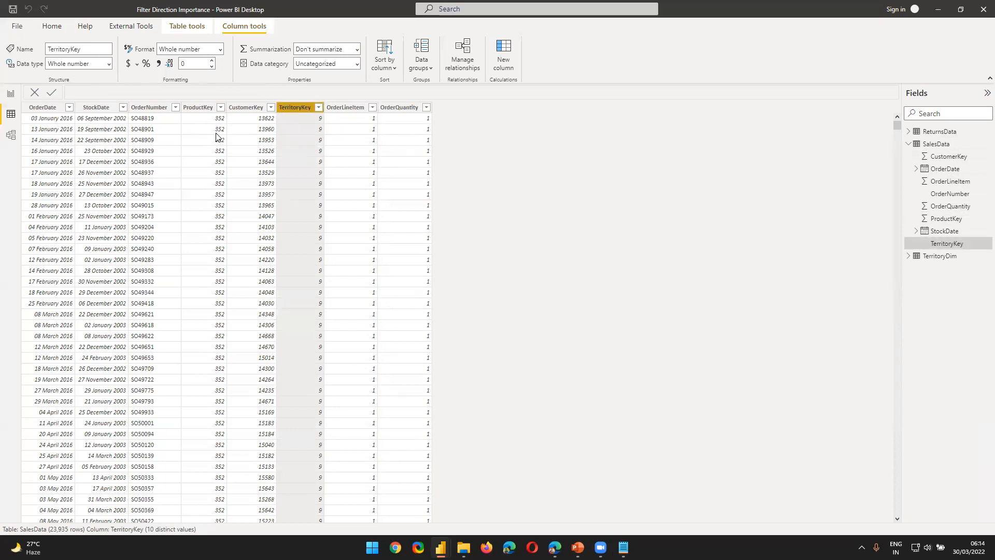
# Step: Check the distinct value counts of SalesData's columns from OrderNumber to OrderQuantity against the table's row count
pyautogui.click(201, 109)
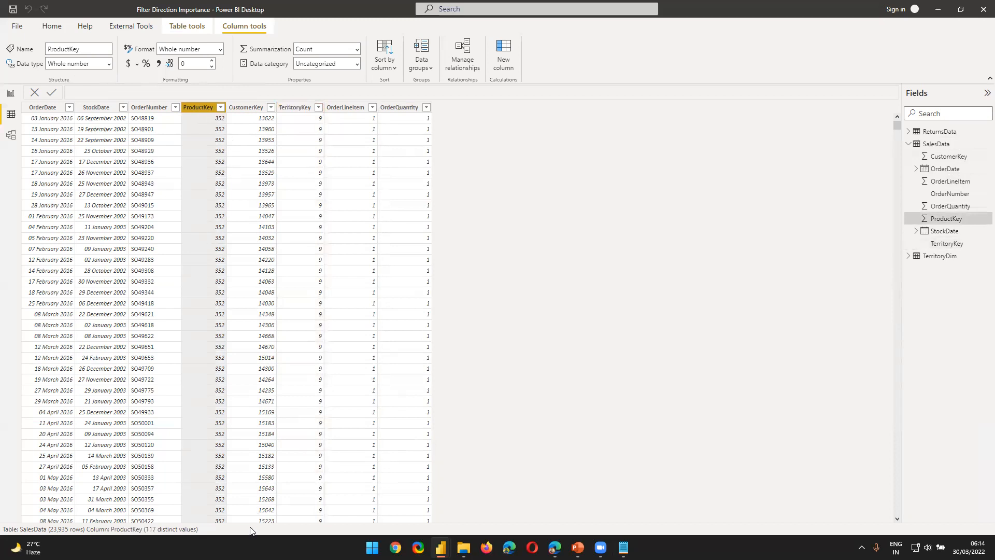
pyautogui.click(234, 109)
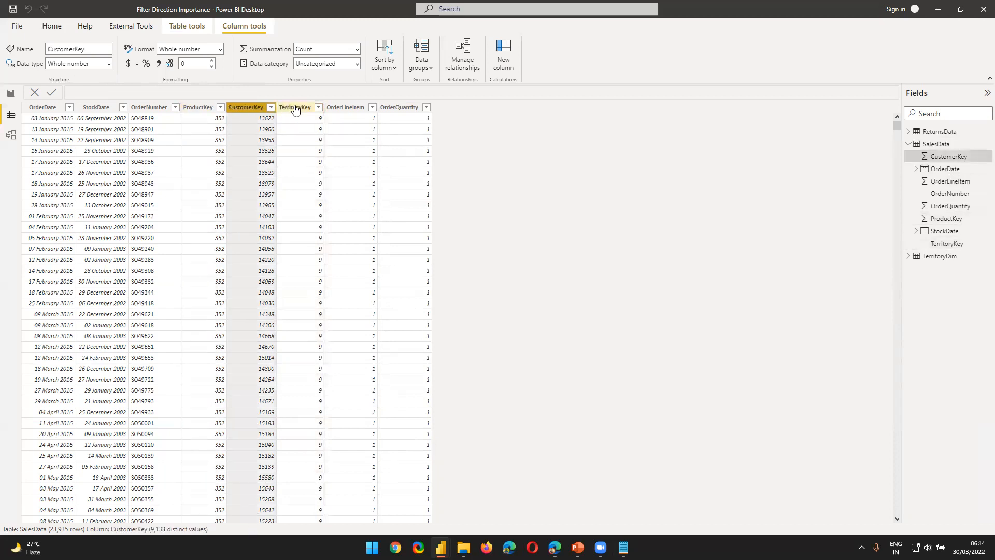
pyautogui.click(295, 107)
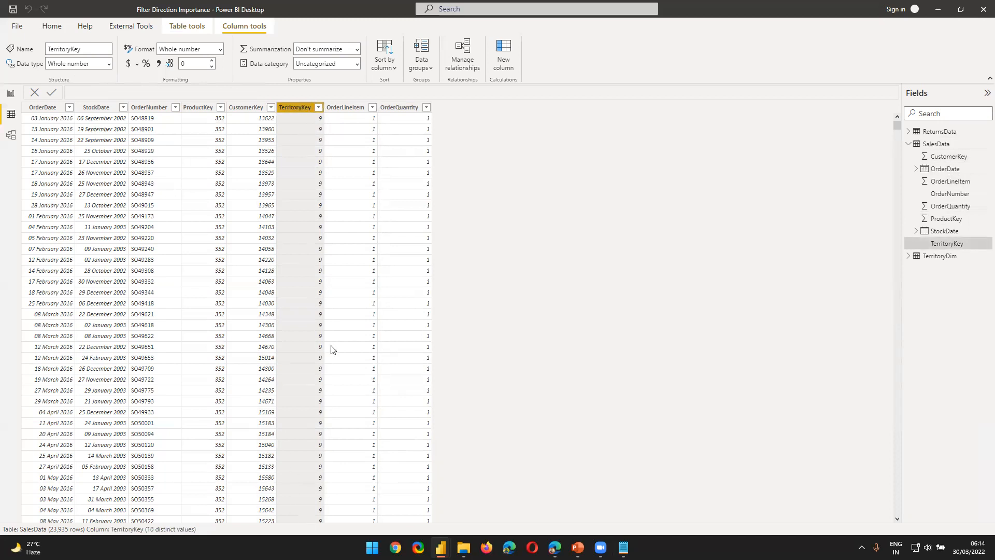
pyautogui.click(345, 107)
pyautogui.click(405, 107)
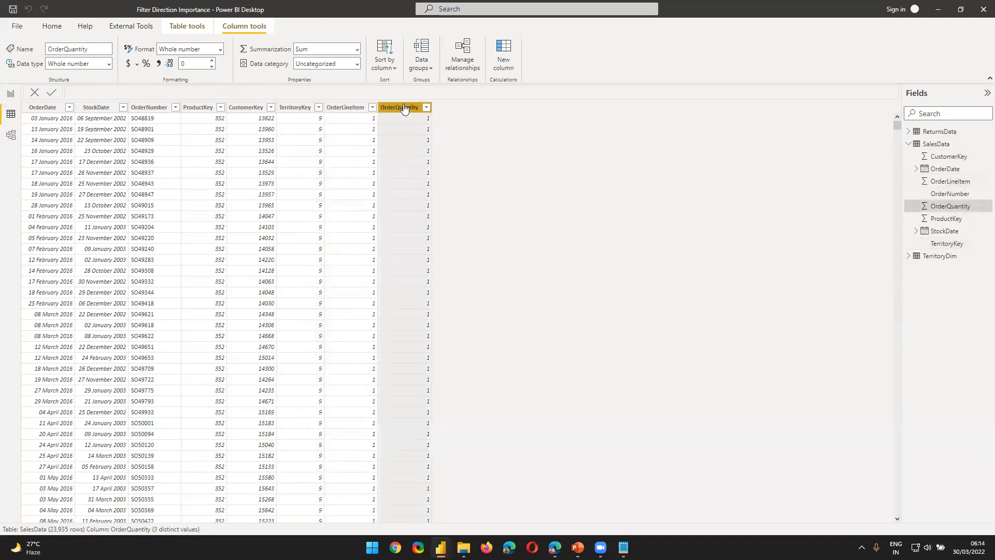
pyautogui.click(350, 111)
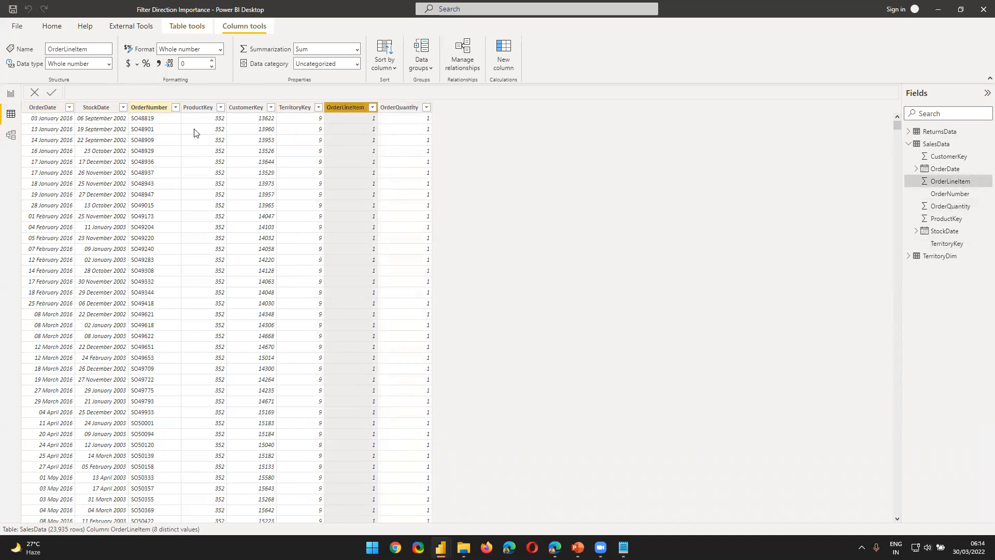
pyautogui.click(141, 111)
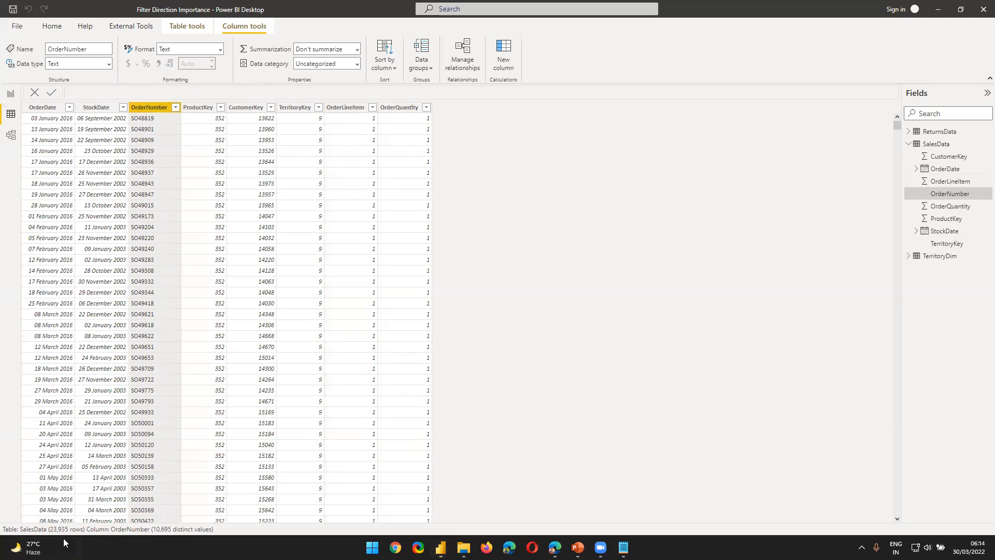
pyautogui.moveTo(56, 541)
# Step: Display the rows of the ReturnsData table, followed by those of TerritoryDim, to compare their columns
pyautogui.click(662, 333)
pyautogui.click(647, 356)
pyautogui.moveTo(957, 135)
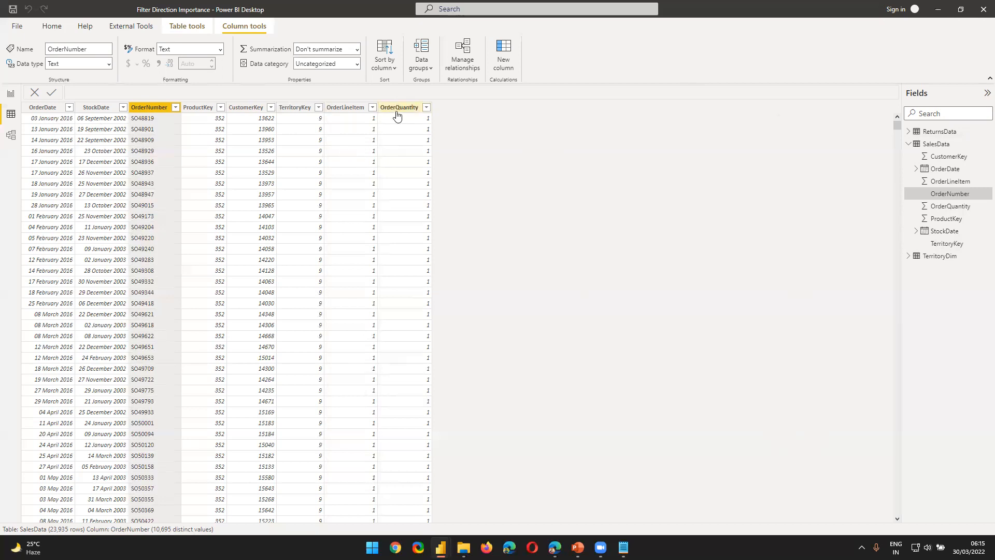
pyautogui.click(935, 134)
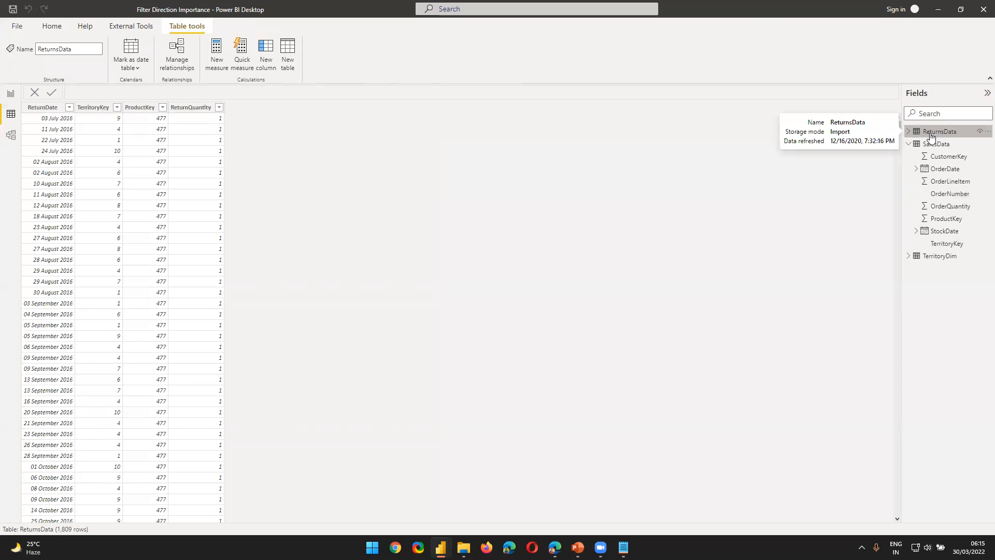
pyautogui.click(940, 256)
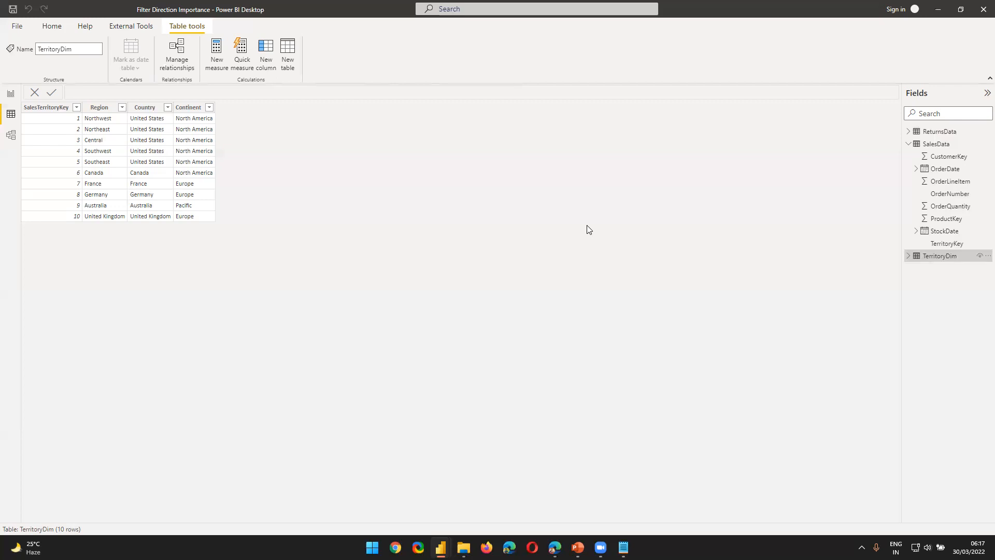
# Step: Switch back and forth between the SalesData and TerritoryDim tables to compare their columns and row counts
pyautogui.click(928, 142)
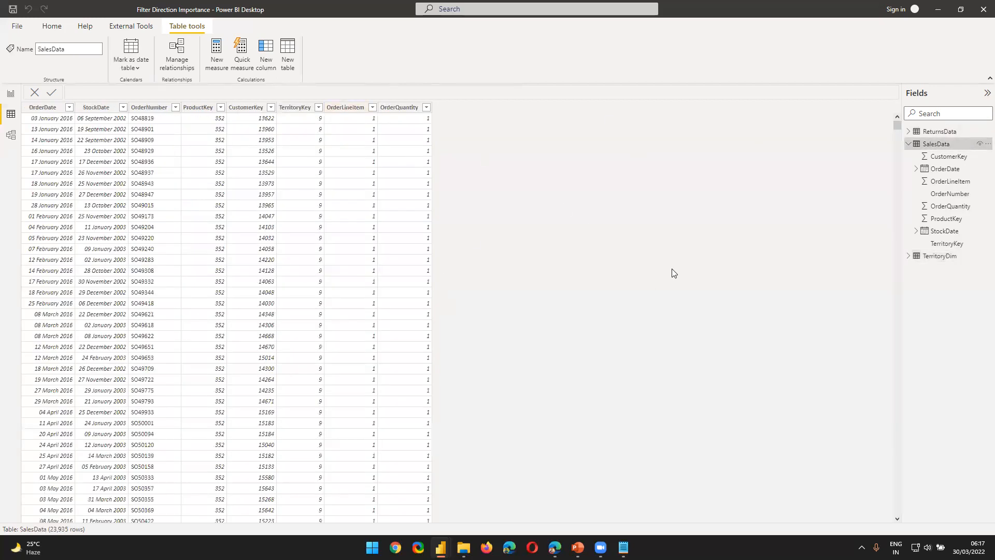
pyautogui.click(947, 255)
pyautogui.click(932, 144)
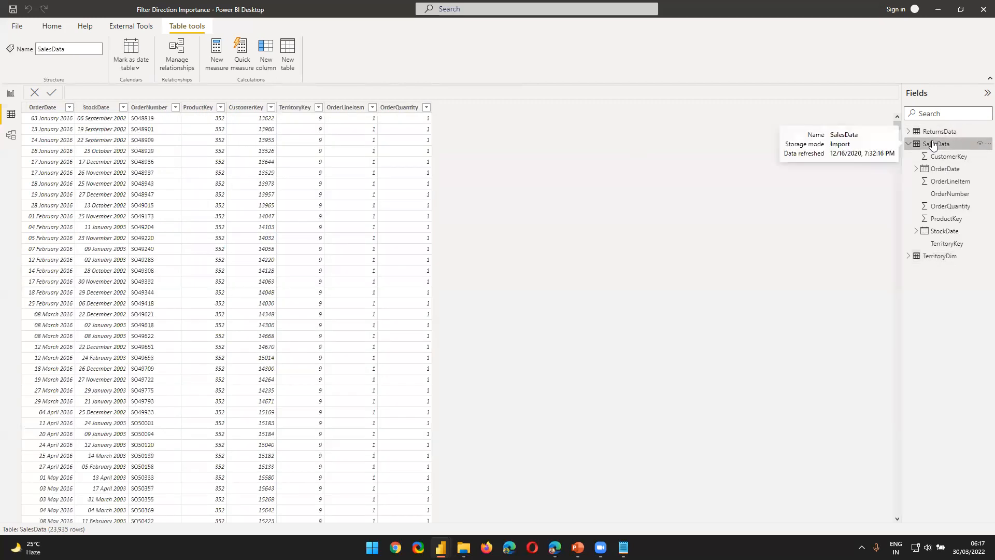
pyautogui.click(944, 259)
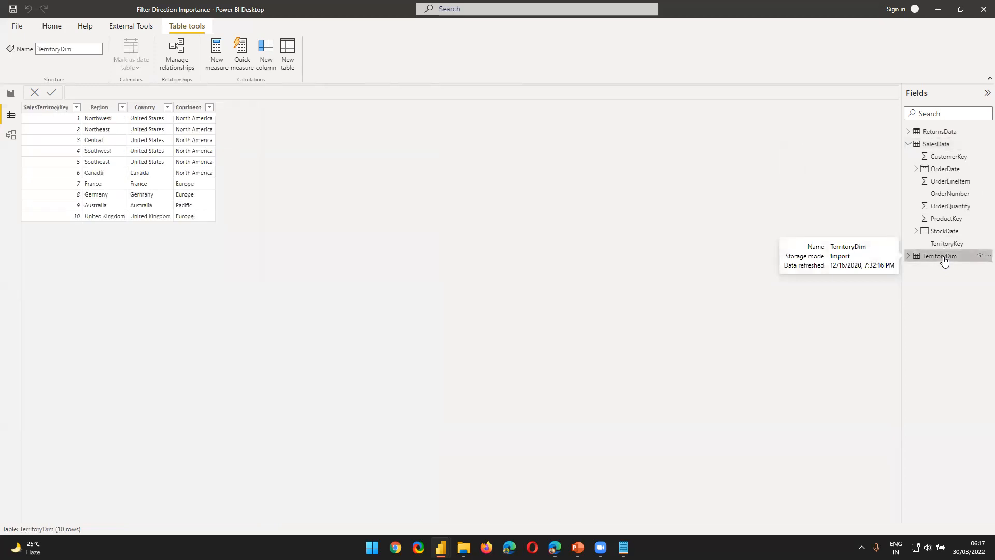
pyautogui.click(933, 145)
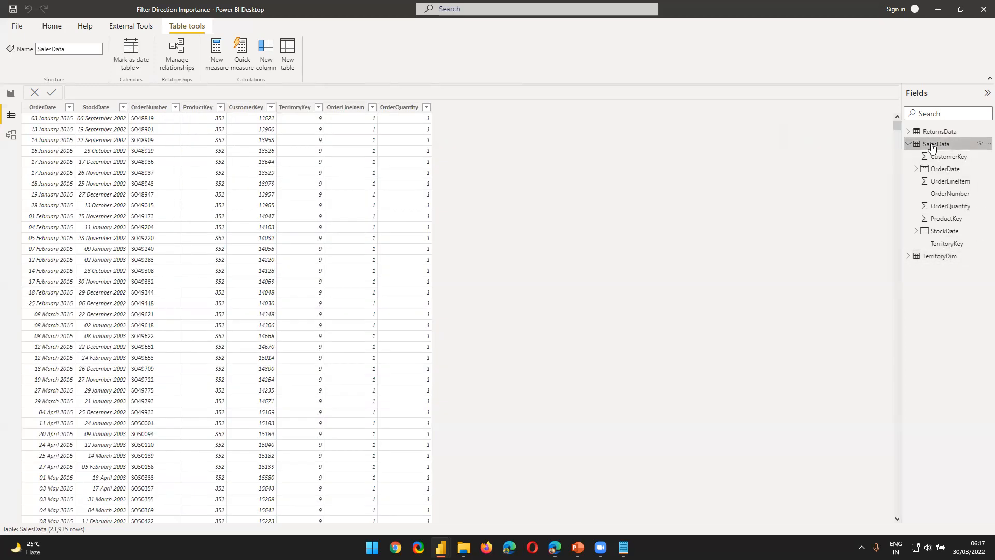
# Step: Display the ReturnsData rows, and check the distinct values of TerritoryDim's SalesTerritoryKey column
pyautogui.click(932, 133)
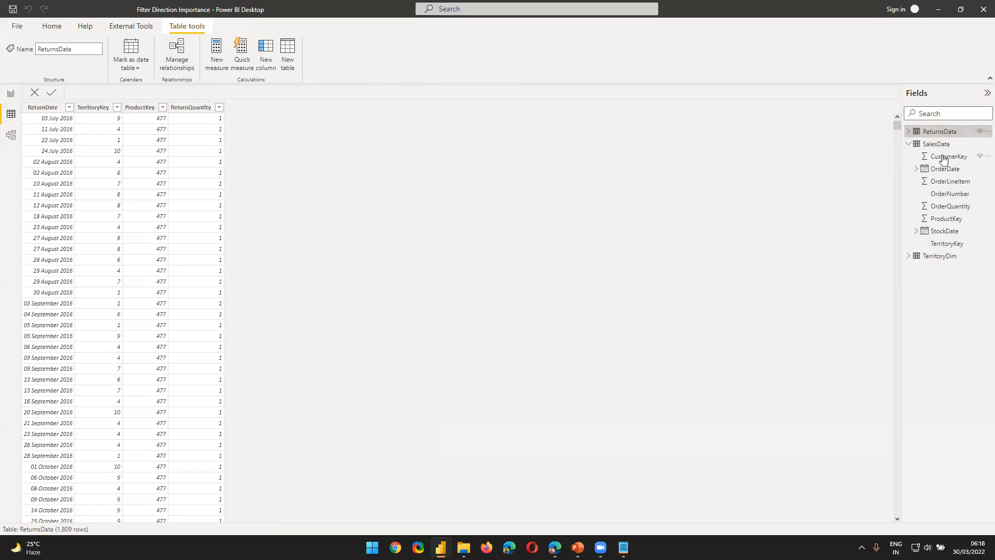
pyautogui.click(908, 144)
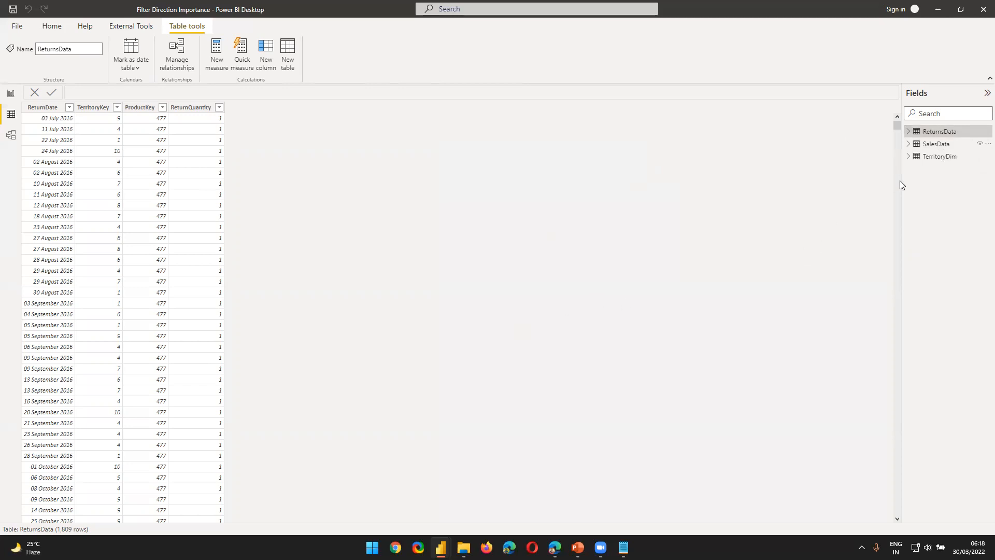
pyautogui.click(932, 158)
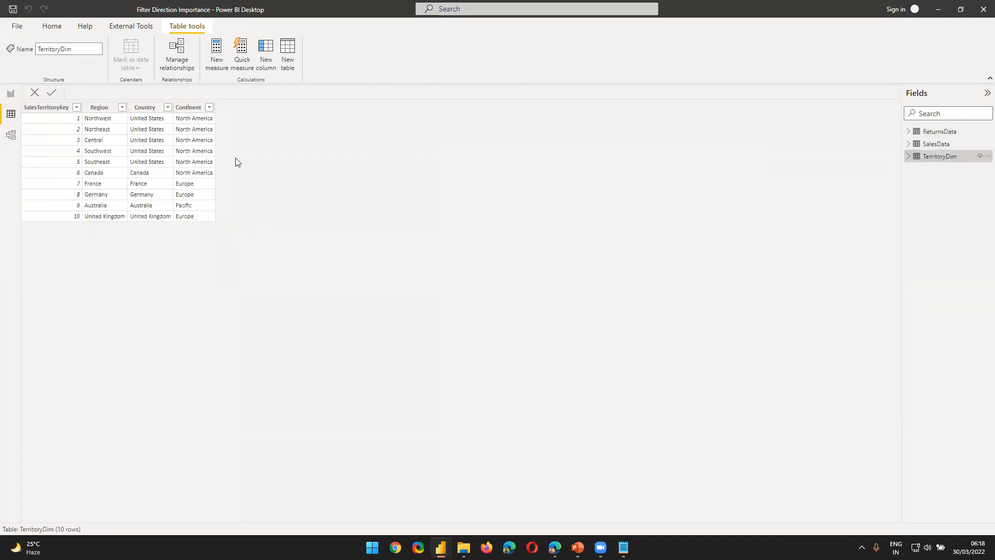
pyautogui.click(31, 107)
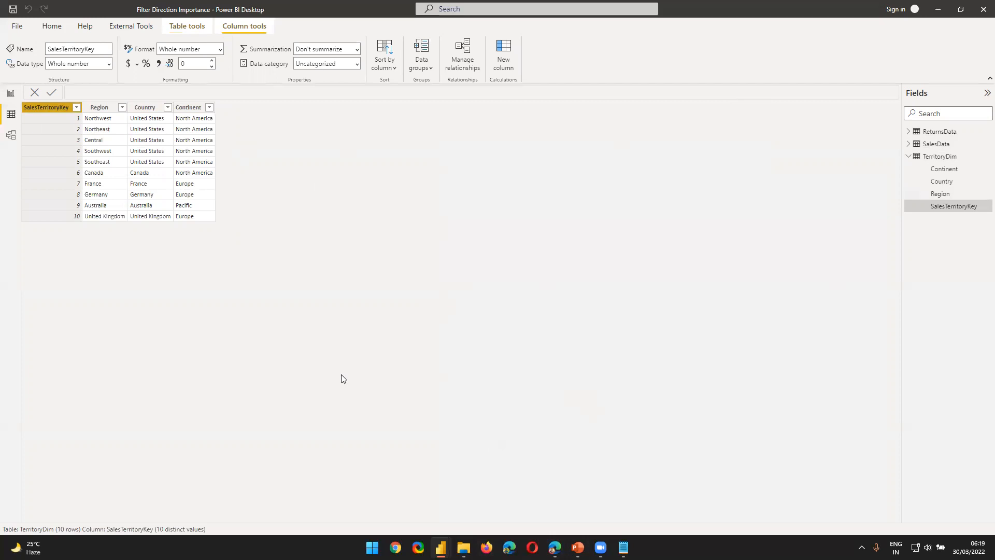
# Step: Switch to the PBI Training presentation in PowerPoint and show slide 29, Understanding Data Model
pyautogui.moveTo(578, 547)
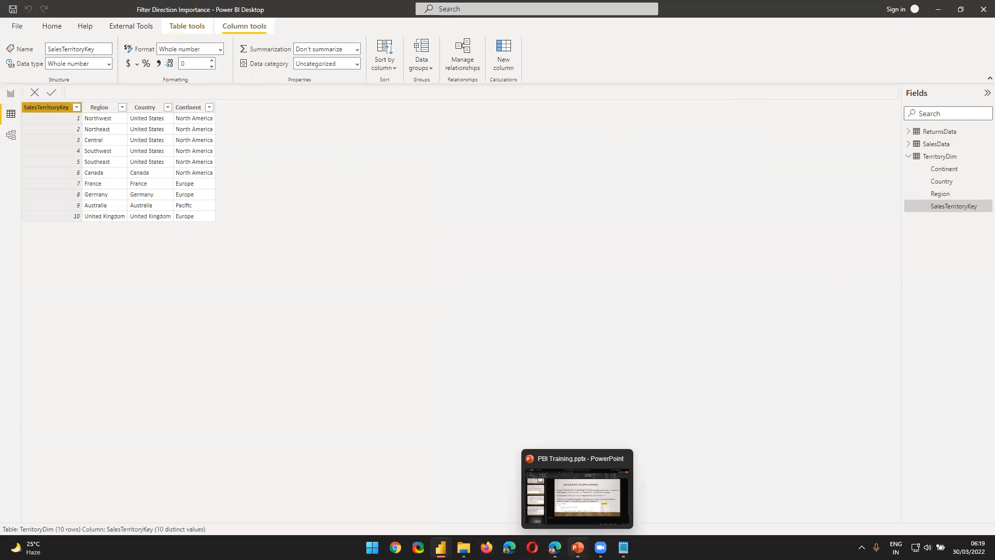
pyautogui.click(578, 547)
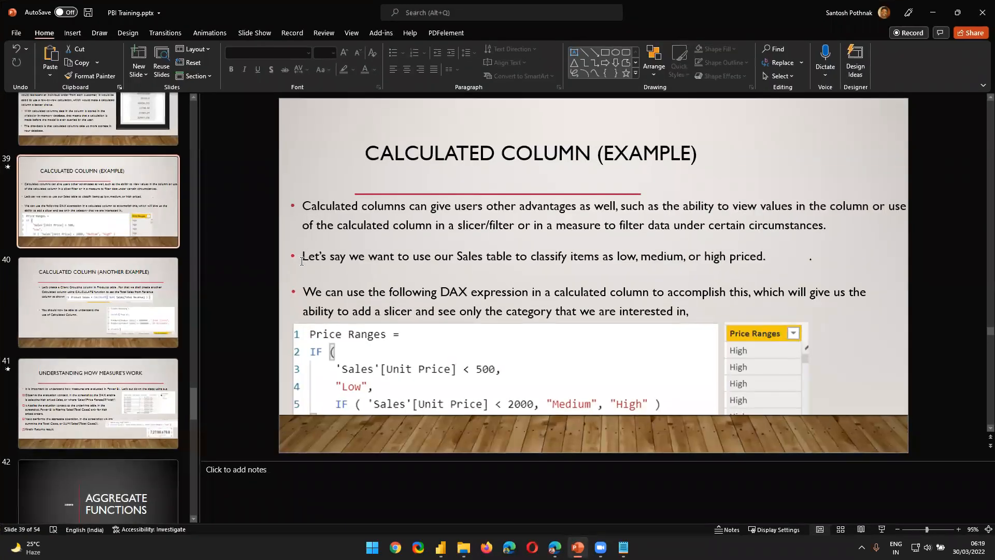
pyautogui.scroll(5, 72, 312)
pyautogui.scroll(10, 78, 321)
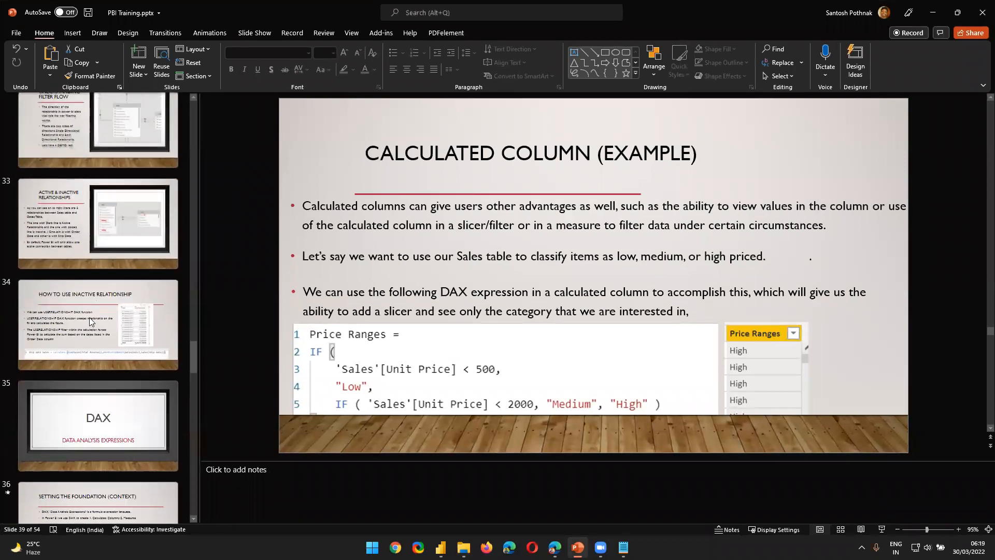
pyautogui.scroll(-5, 89, 314)
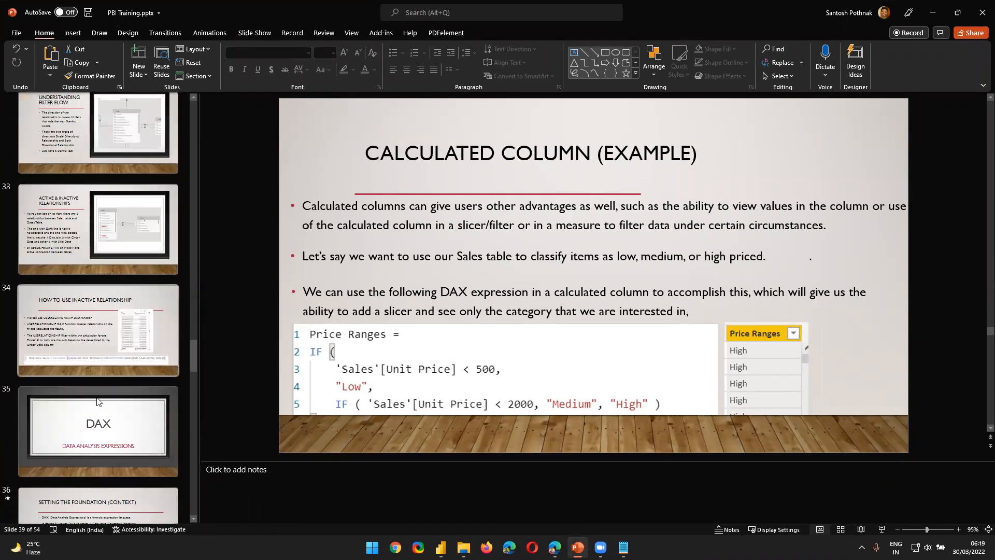
pyautogui.click(103, 382)
pyautogui.scroll(4, 102, 380)
pyautogui.click(110, 283)
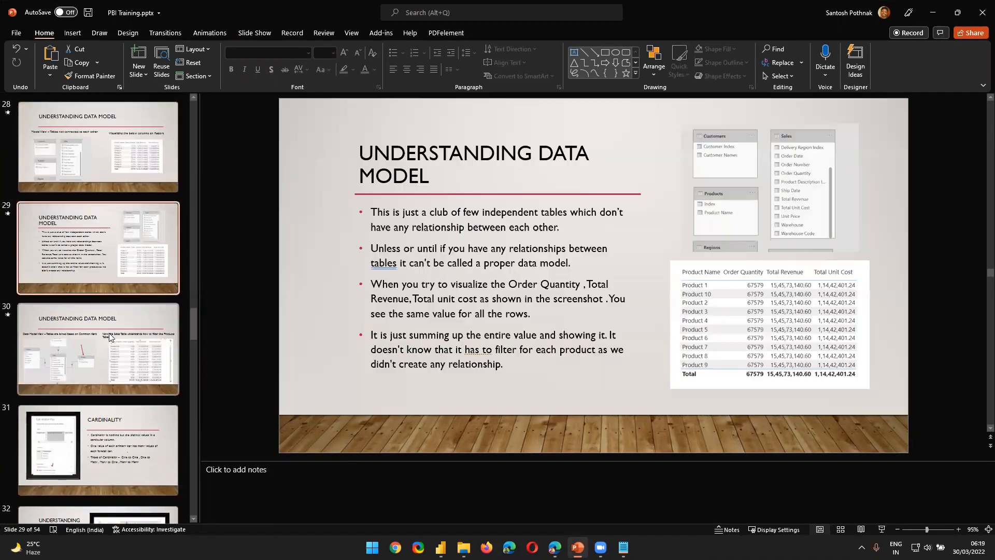
# Step: Go through slides 30 to 32, covering the joined data model, Cardinality and Understanding Filter Flow
pyautogui.scroll(-2, 109, 333)
pyautogui.click(114, 271)
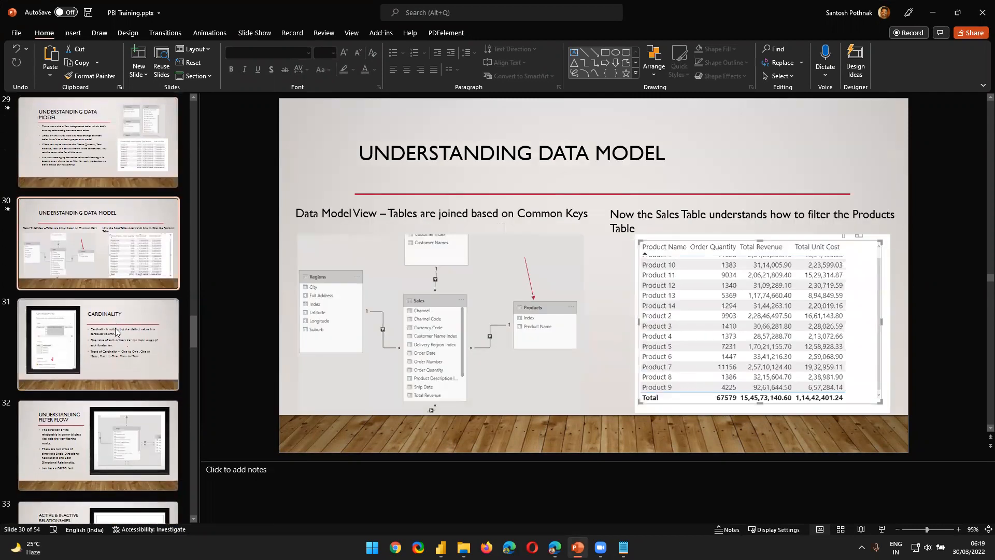
pyautogui.click(113, 341)
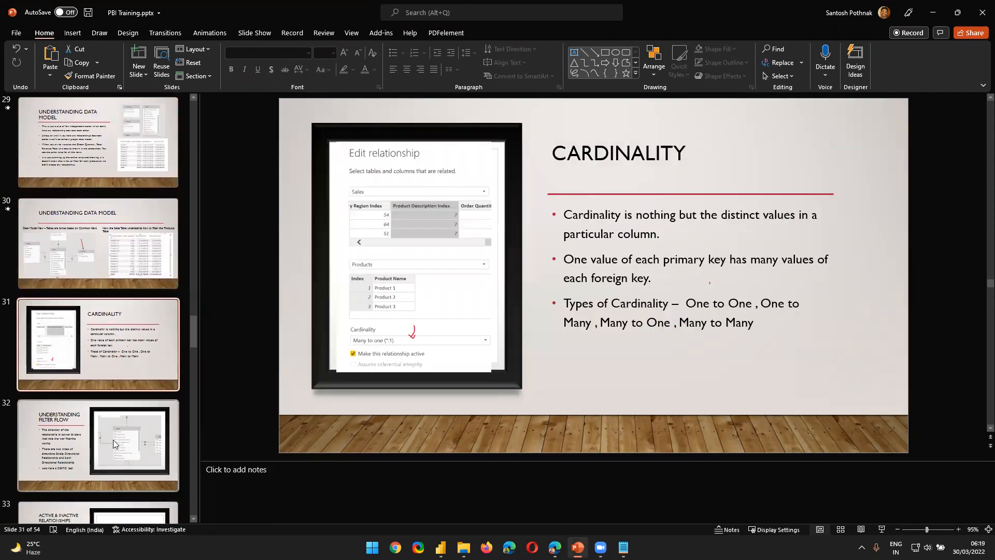
pyautogui.scroll(-4, 104, 336)
pyautogui.click(101, 246)
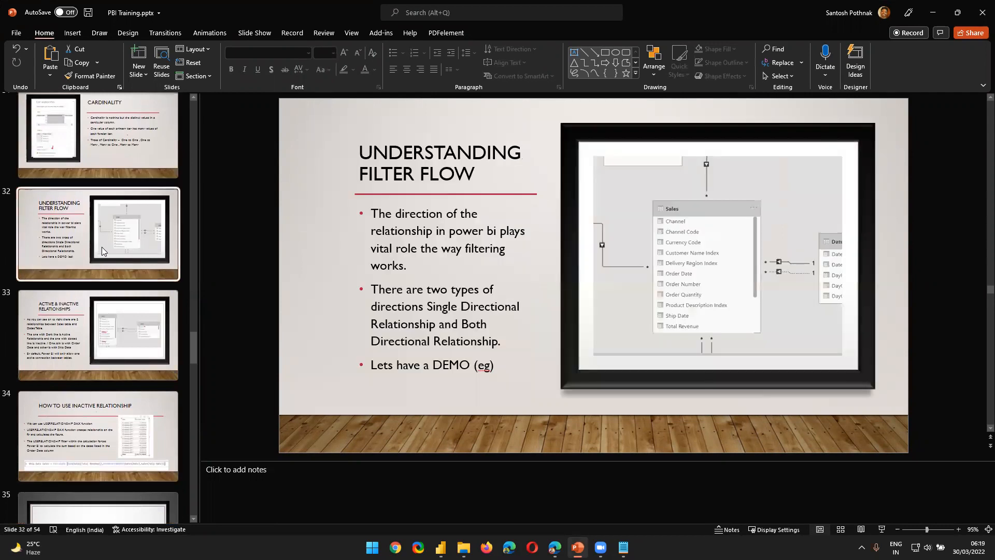
# Step: Move the Active & Inactive Relationships slide ahead of the Understanding Filter Flow slide
pyautogui.click(101, 330)
pyautogui.moveTo(102, 330); pyautogui.dragTo(101, 244)
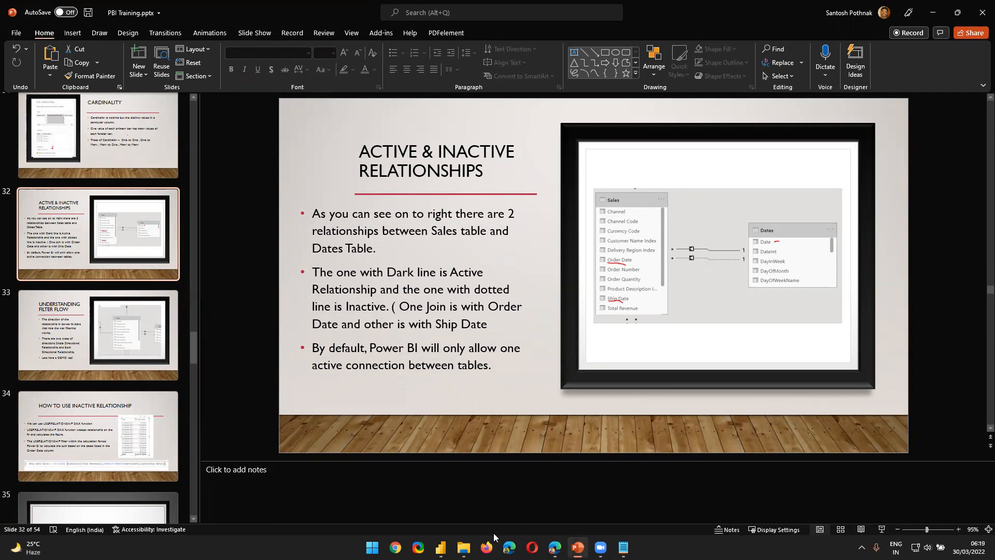
# Step: Switch to the GuruSchools Power BI Training report in Power BI Desktop, and reposition the Sales and Products tables in its model diagram
pyautogui.moveTo(440, 547)
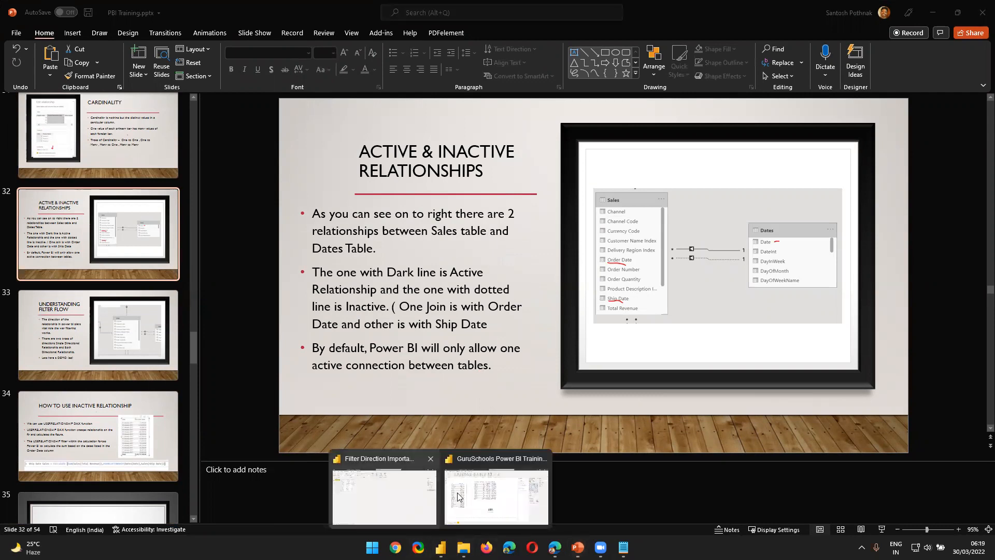
pyautogui.click(509, 496)
pyautogui.click(12, 136)
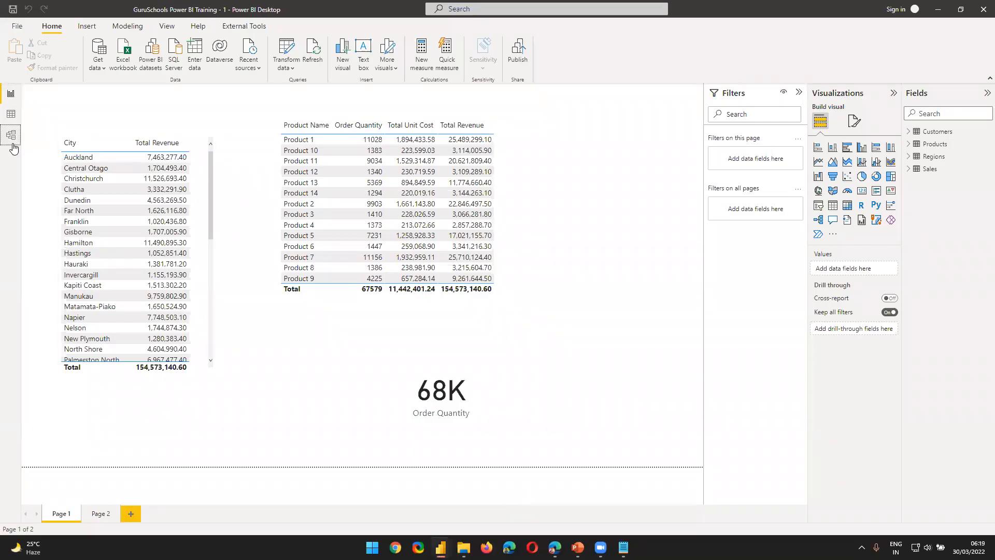
pyautogui.moveTo(351, 206); pyautogui.dragTo(345, 185)
pyautogui.moveTo(393, 460); pyautogui.dragTo(346, 434)
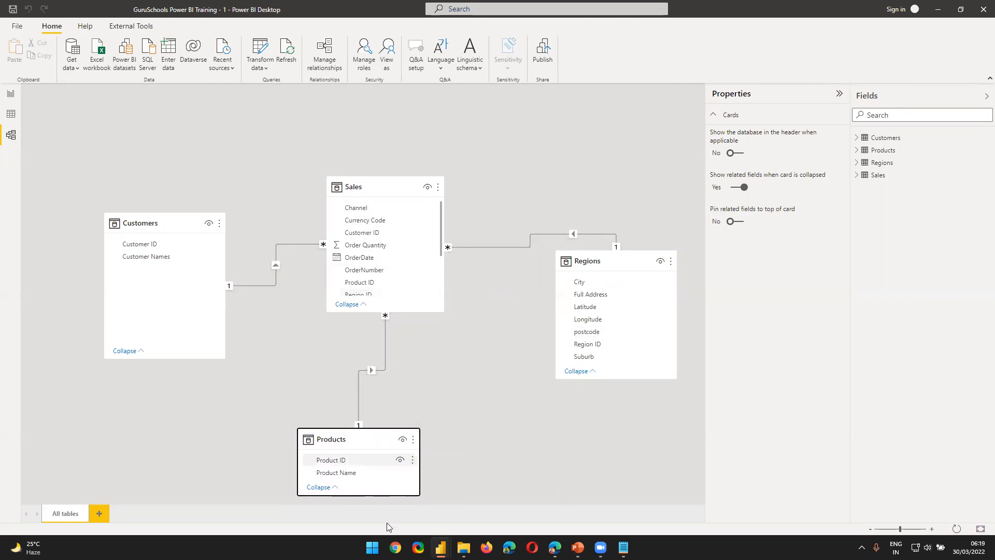
# Step: Make the Customer ID relationship between Sales and Customers inactive, and set it back to active
pyautogui.doubleClick(274, 285)
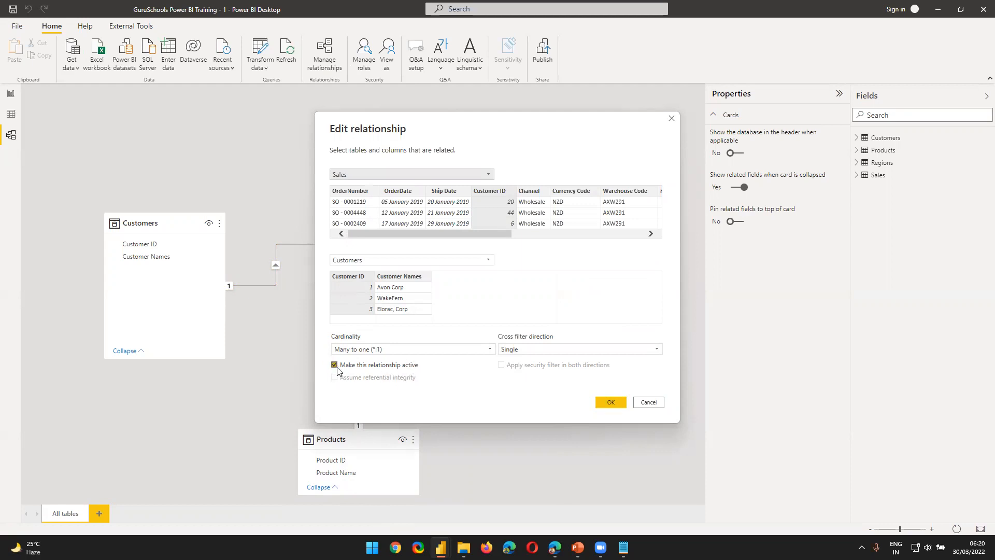
pyautogui.click(607, 403)
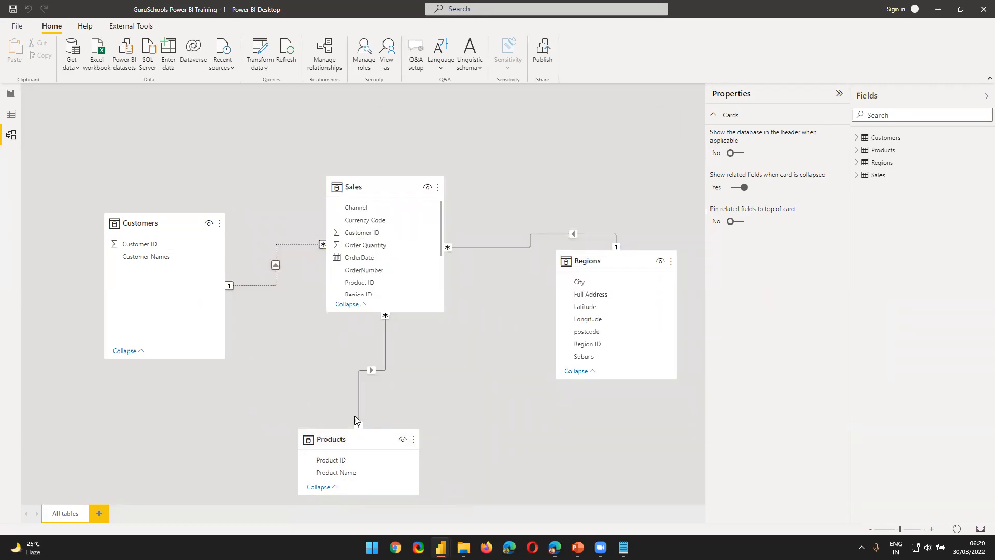
pyautogui.doubleClick(260, 286)
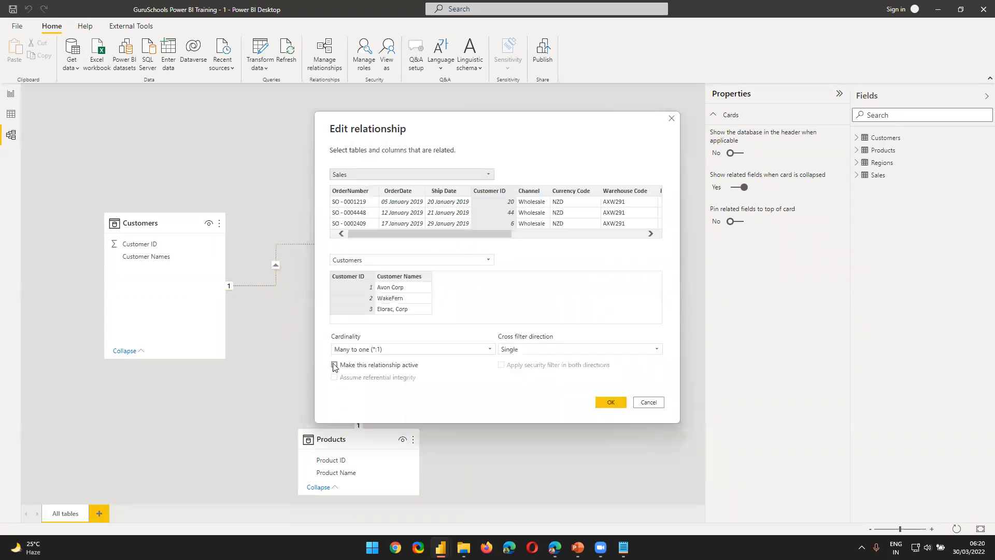
pyautogui.click(362, 365)
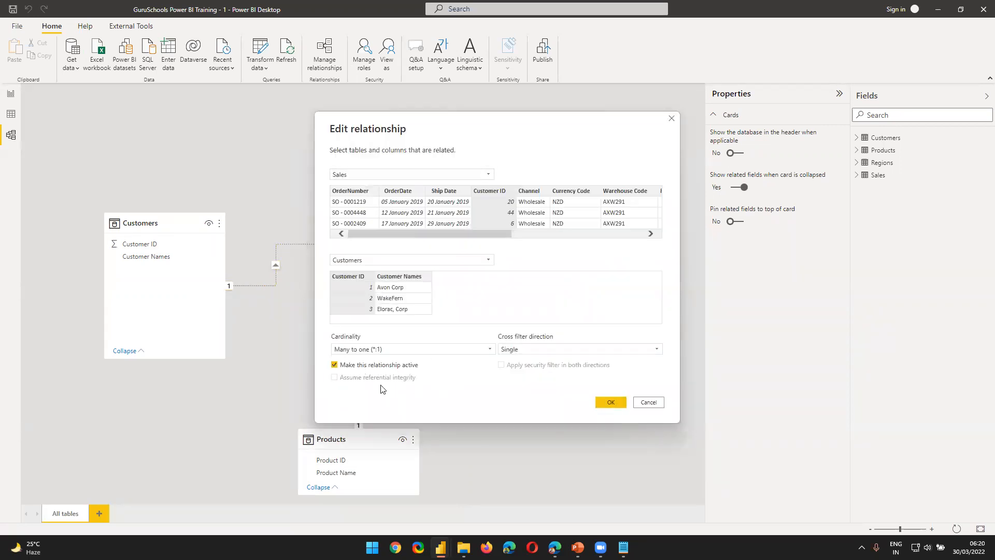
pyautogui.click(601, 404)
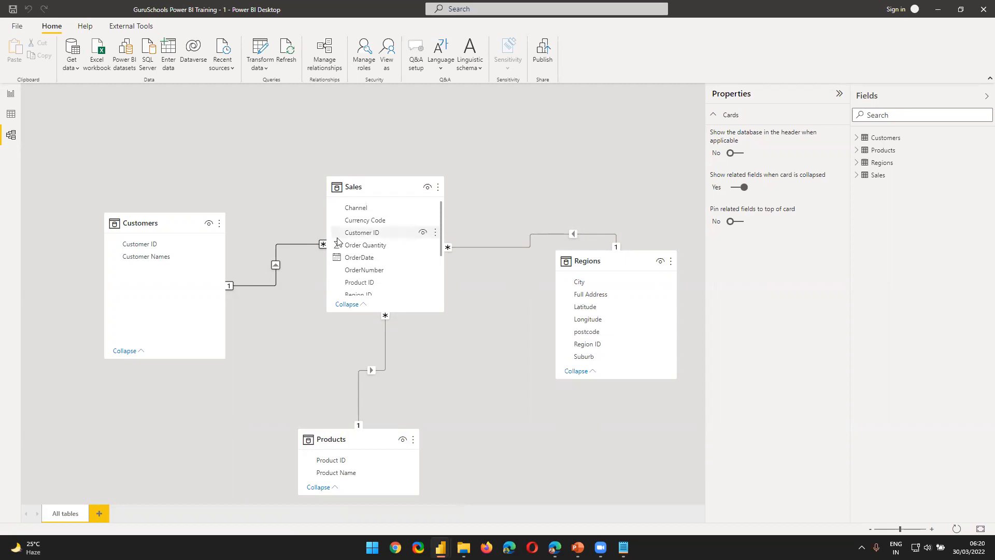
# Step: Move the Customers, Sales and Regions tables higher in the model diagram, keeping Sales between the other two
pyautogui.moveTo(173, 216); pyautogui.dragTo(154, 157)
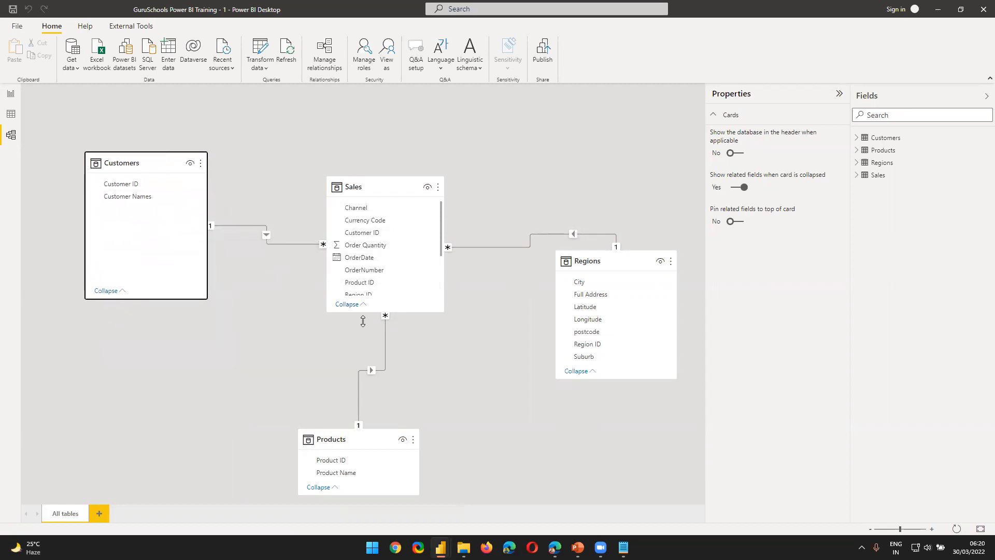
pyautogui.moveTo(351, 188); pyautogui.dragTo(342, 151)
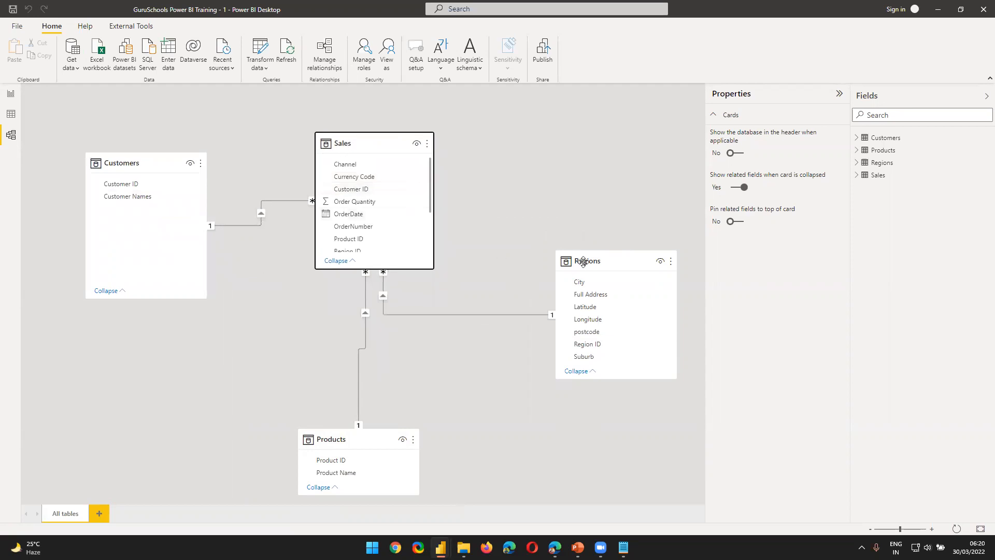
pyautogui.moveTo(584, 263); pyautogui.dragTo(579, 209)
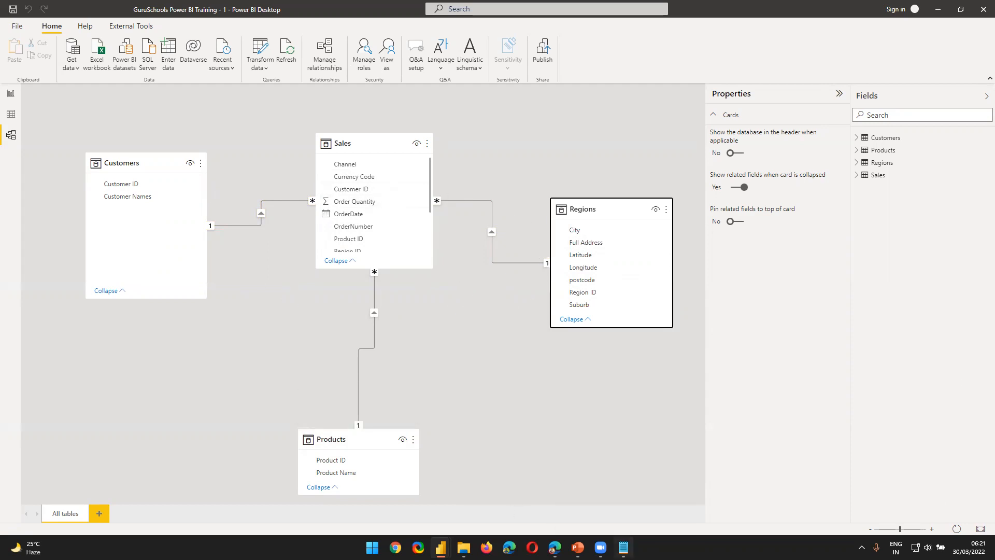
# Step: Return to the Active & Inactive Relationships slide of the PBI Training presentation in PowerPoint
pyautogui.click(577, 547)
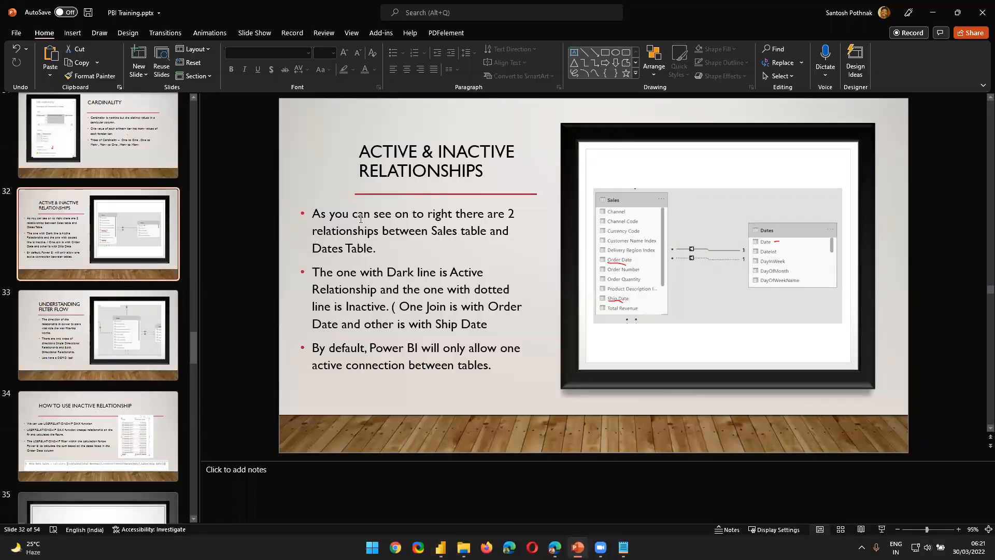
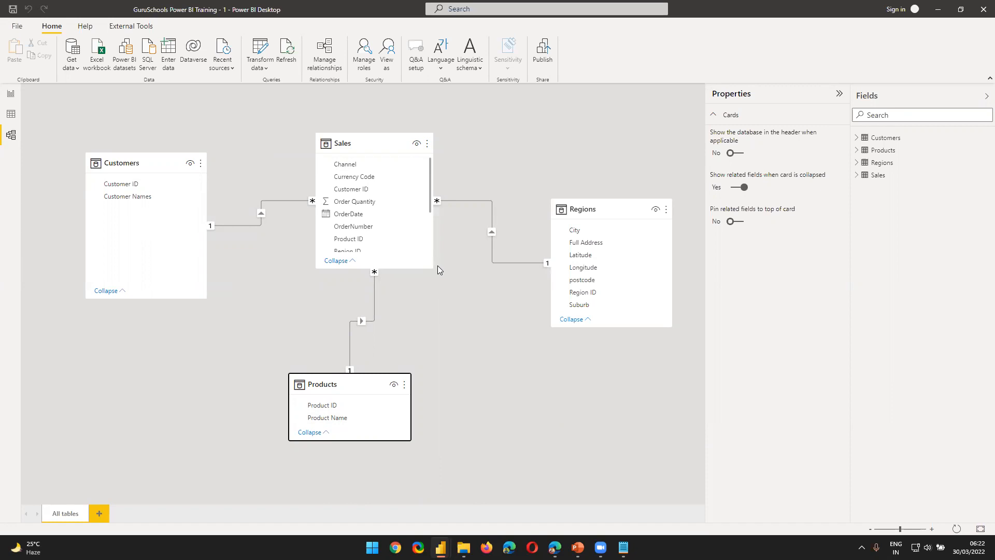
# Step: Move the Sales and Products tables lower in the model diagram
pyautogui.moveTo(395, 147); pyautogui.dragTo(396, 189)
pyautogui.moveTo(356, 375); pyautogui.dragTo(360, 401)
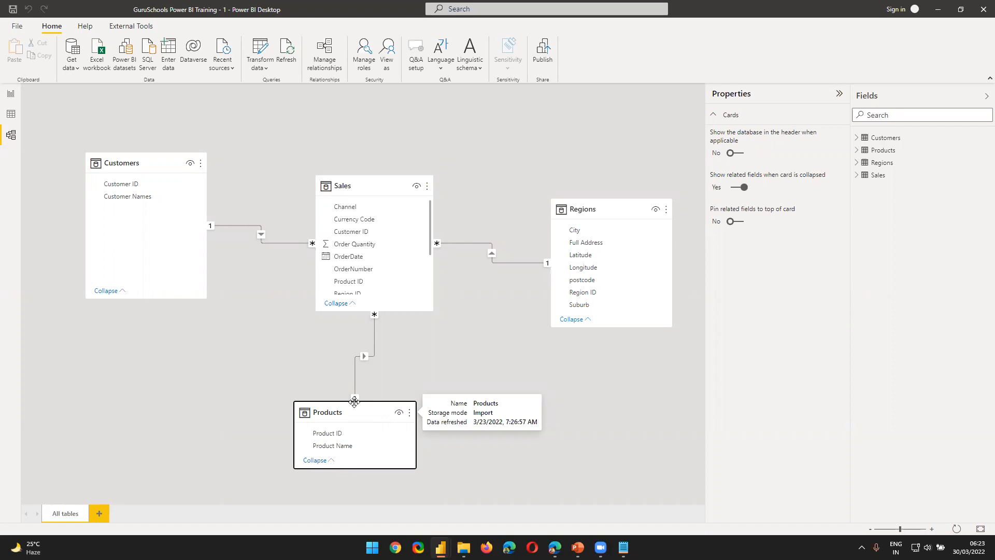
# Step: Examine the OrderDate and Ship Date fields of the Sales table in the model diagram
pyautogui.click(369, 259)
pyautogui.scroll(-3, 370, 264)
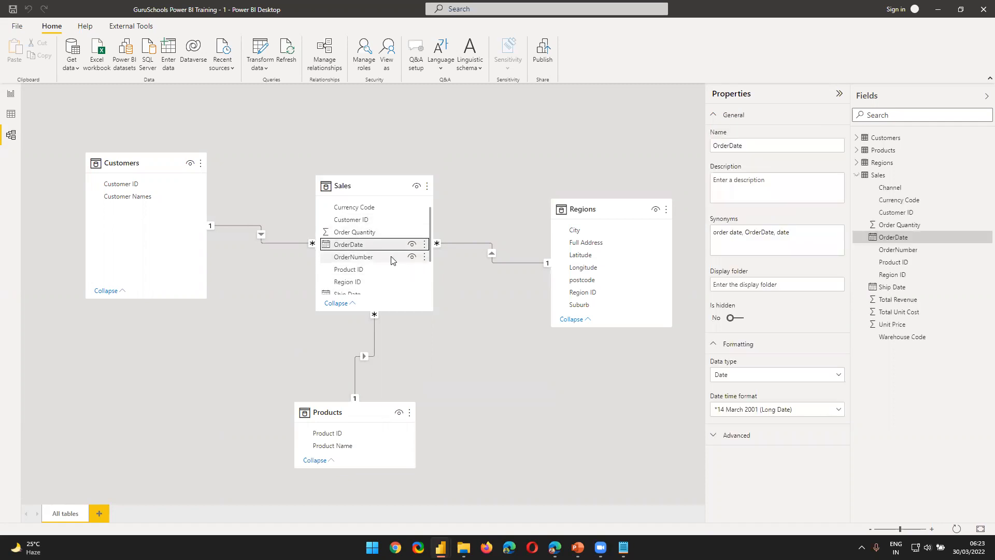
pyautogui.click(362, 264)
pyautogui.click(363, 214)
pyautogui.click(365, 263)
pyautogui.click(363, 214)
pyautogui.click(367, 264)
pyautogui.click(368, 214)
pyautogui.click(368, 265)
pyautogui.click(369, 214)
pyautogui.click(368, 264)
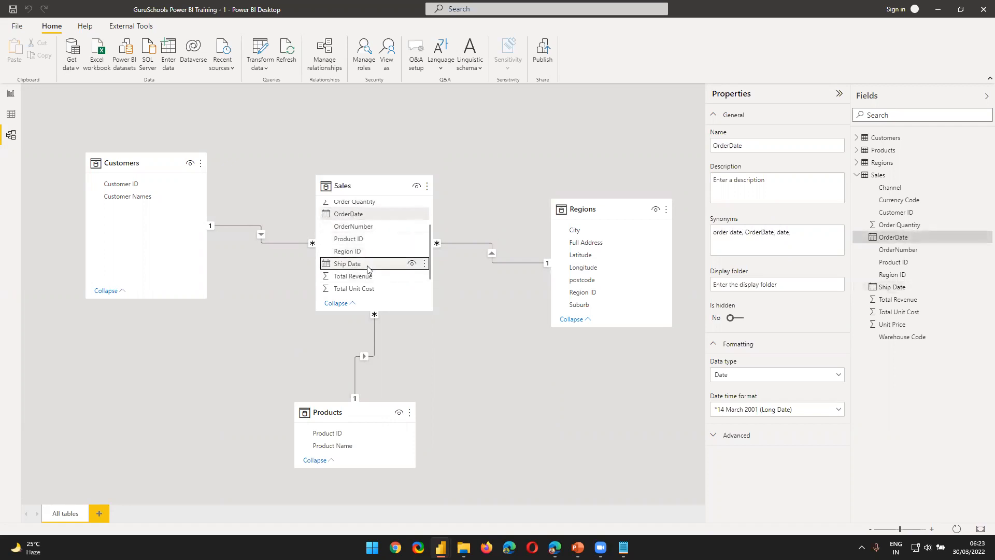
pyautogui.click(428, 381)
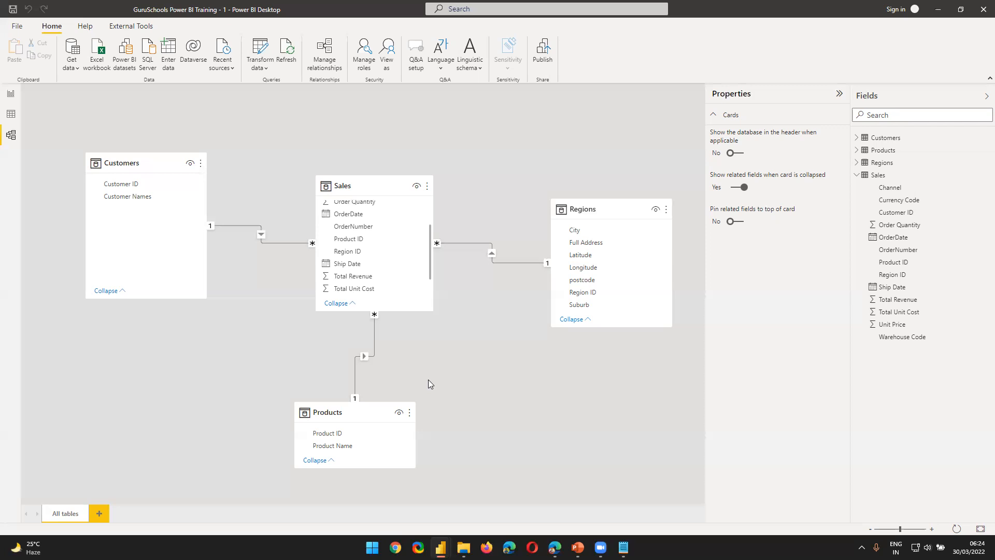
pyautogui.click(366, 263)
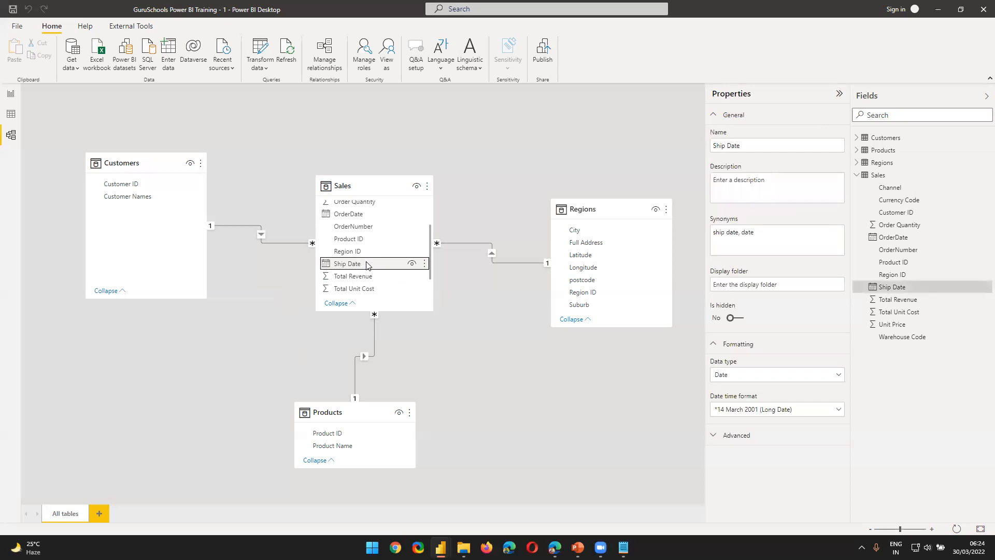
pyautogui.click(365, 214)
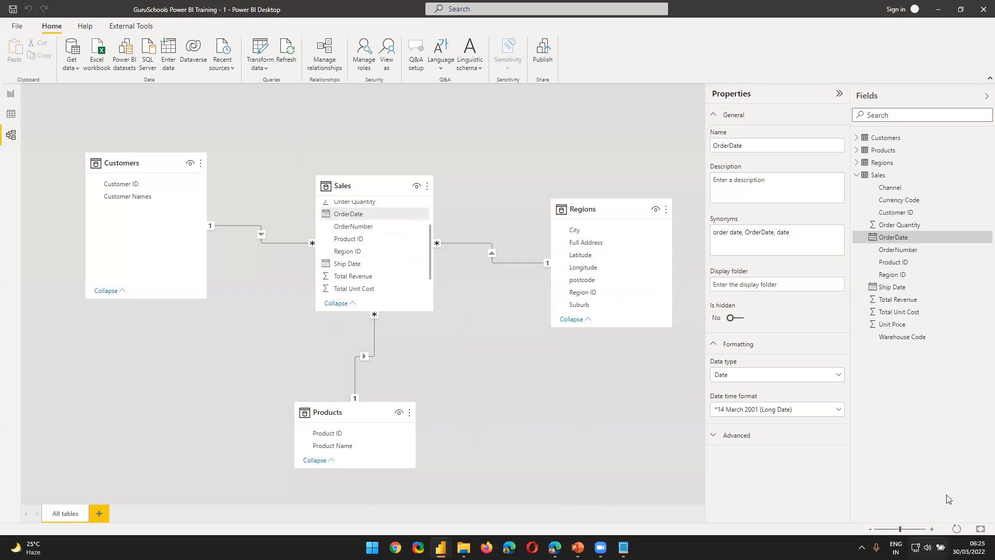
# Step: Load the Power BI service in the Opera browser and return to Power BI Desktop
pyautogui.moveTo(624, 547)
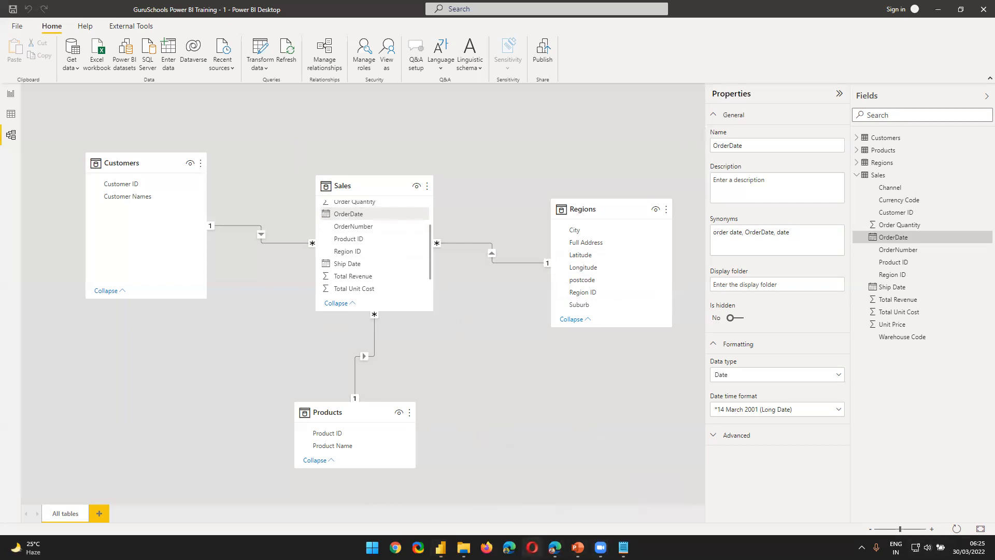
pyautogui.click(532, 547)
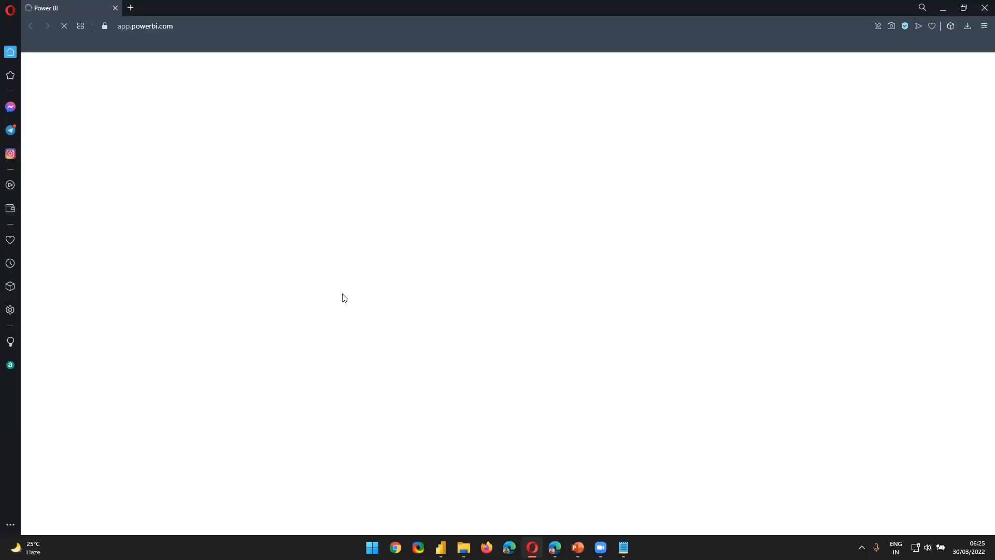
pyautogui.hotkey('alt', 'Tab')
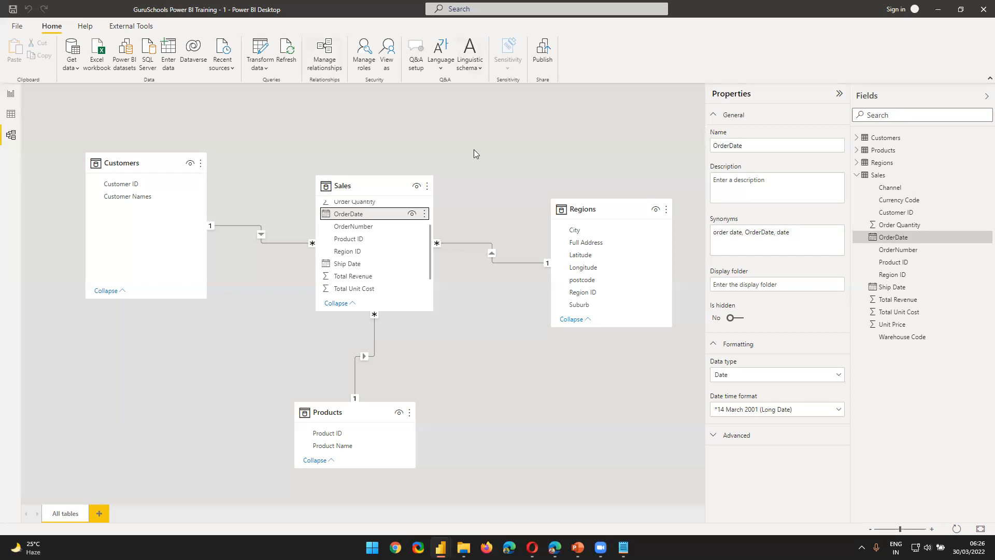
# Step: Open the report's data in Power Query Editor and add a blank query
pyautogui.click(11, 93)
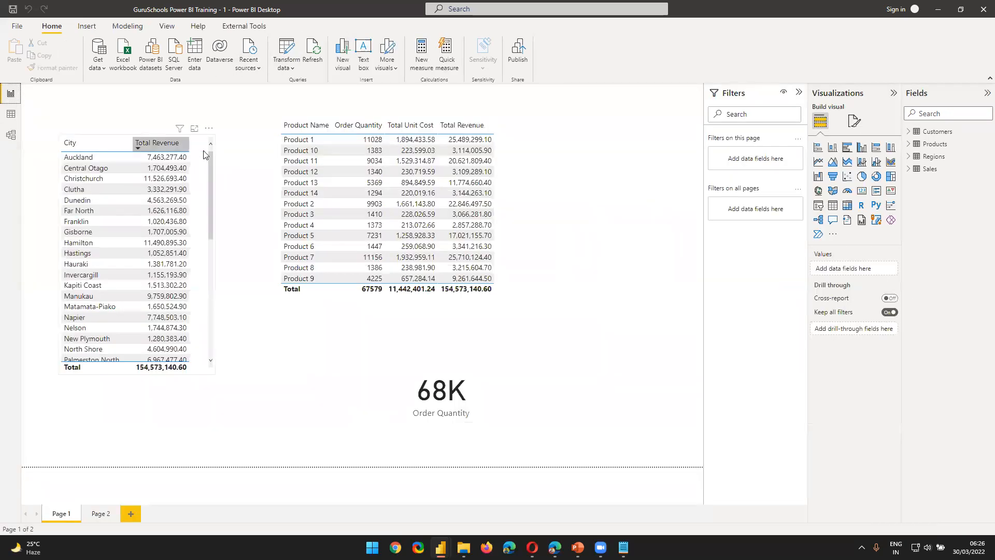
pyautogui.click(289, 47)
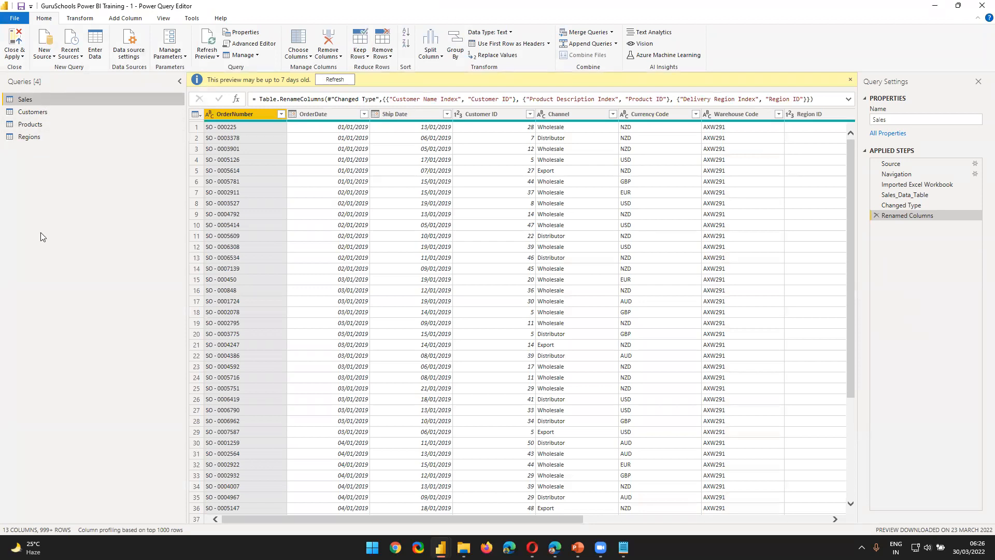
pyautogui.click(44, 53)
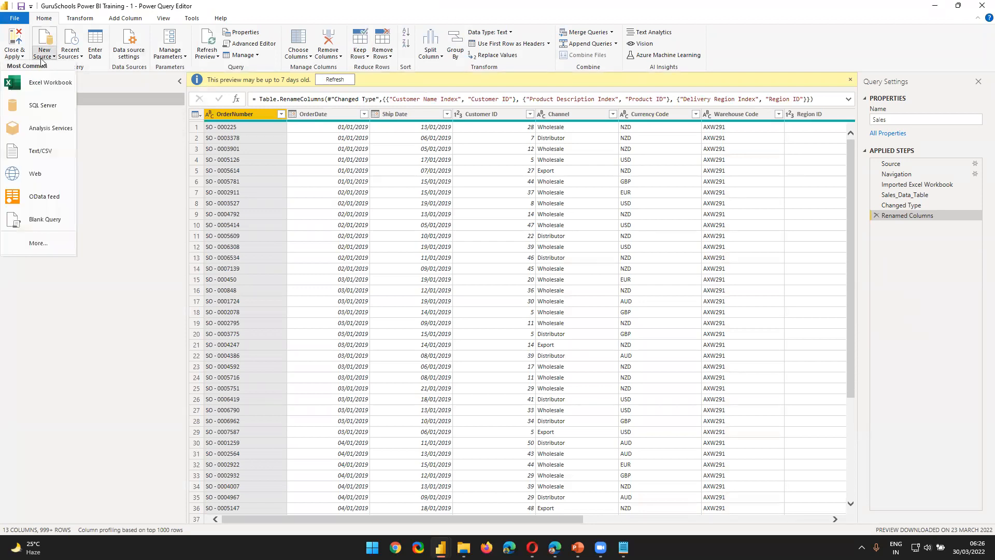
pyautogui.click(62, 222)
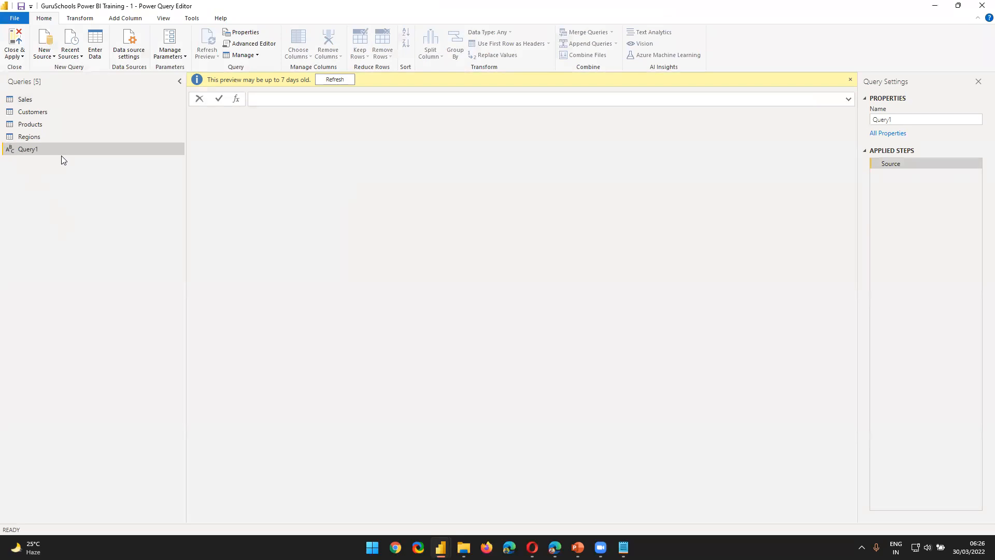
# Step: Open the blank query in the Advanced Editor and delete all of its default code
pyautogui.click(253, 44)
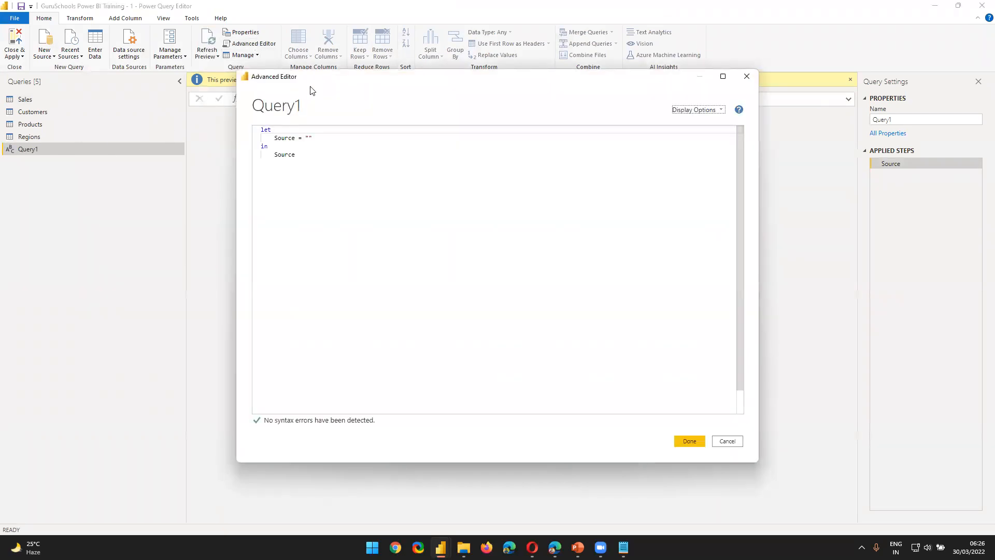
pyautogui.moveTo(314, 89); pyautogui.dragTo(287, 131)
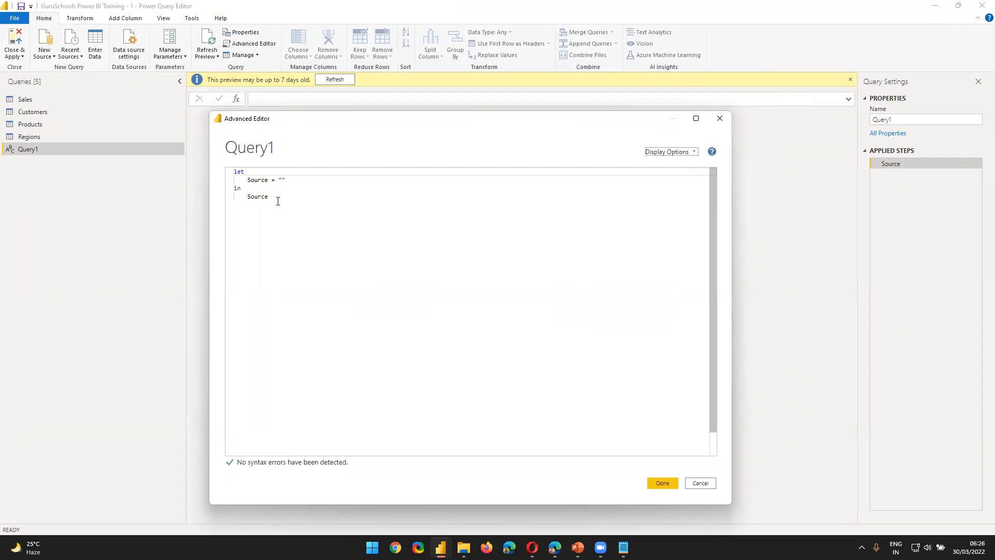
pyautogui.moveTo(278, 201); pyautogui.dragTo(159, 109)
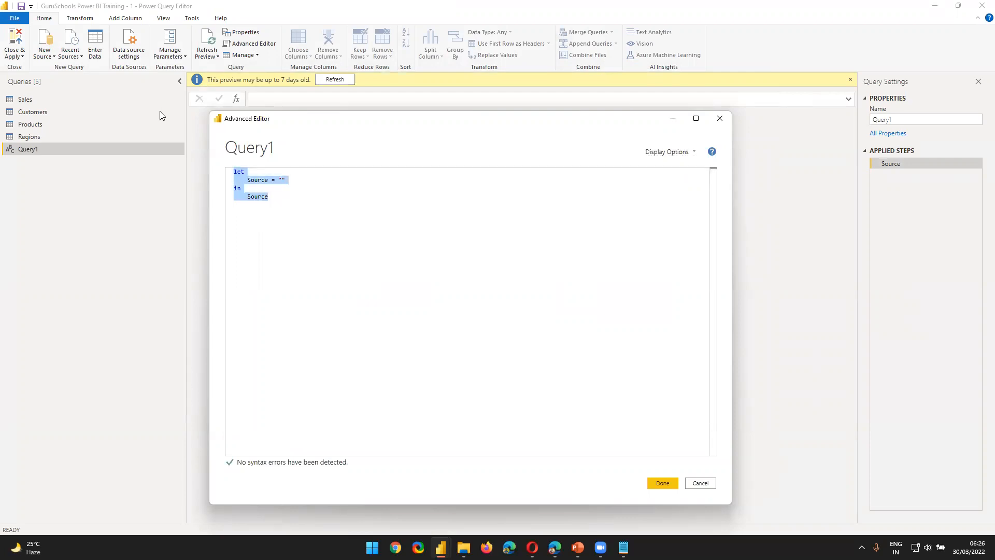
pyautogui.press('Delete')
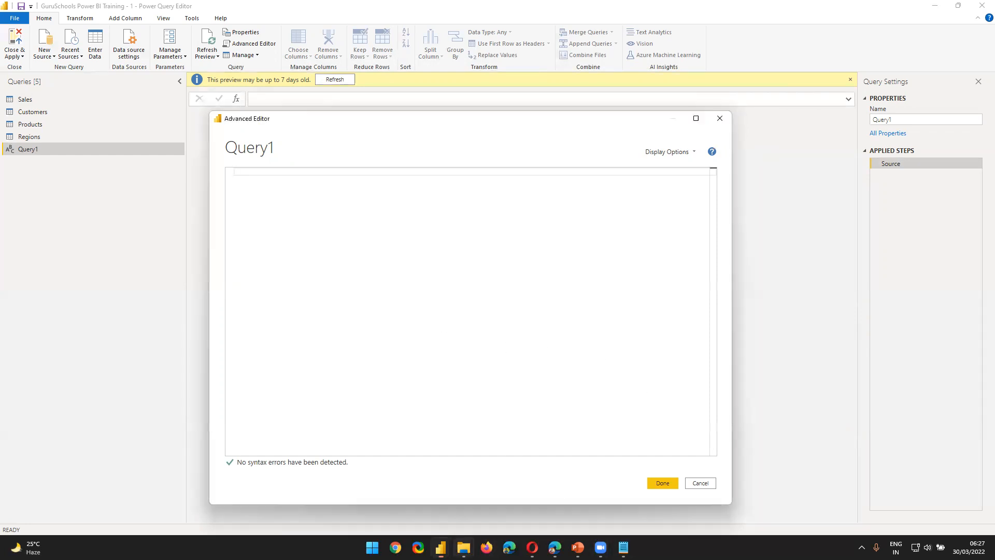
# Step: Switch to the Opera browser and open the r4k5.sharepoint.com site in a new tab
pyautogui.click(464, 547)
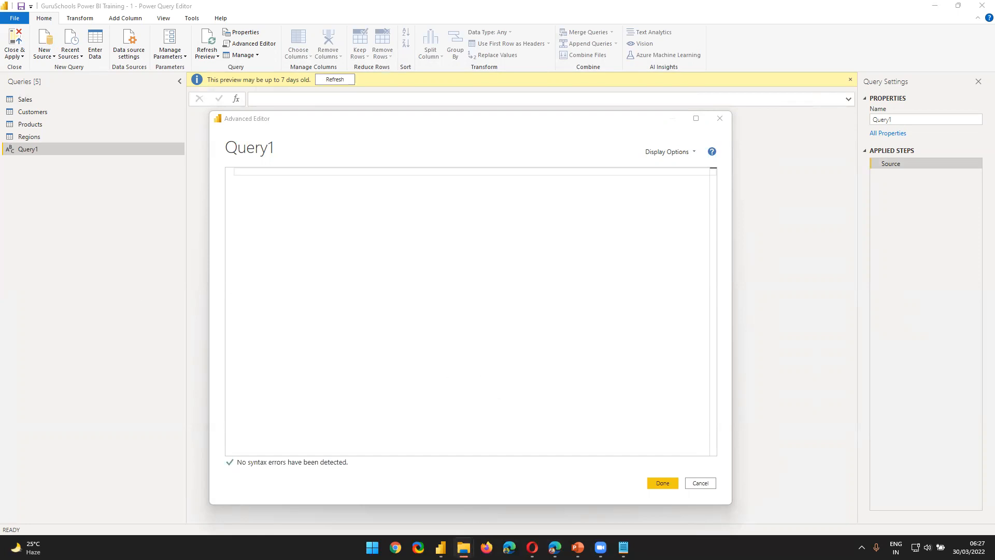
pyautogui.click(532, 547)
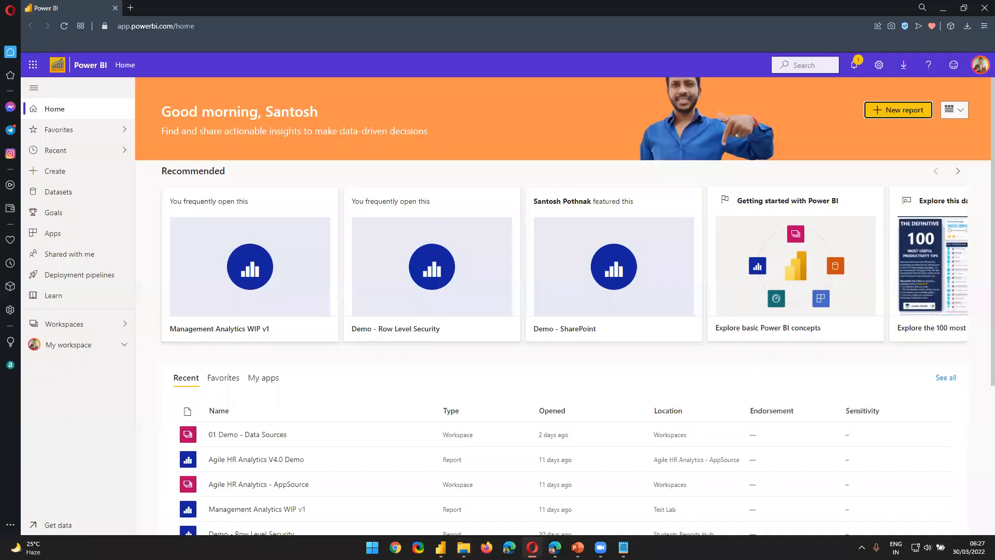
pyautogui.click(130, 7)
pyautogui.write('s')
pyautogui.press('Escape')
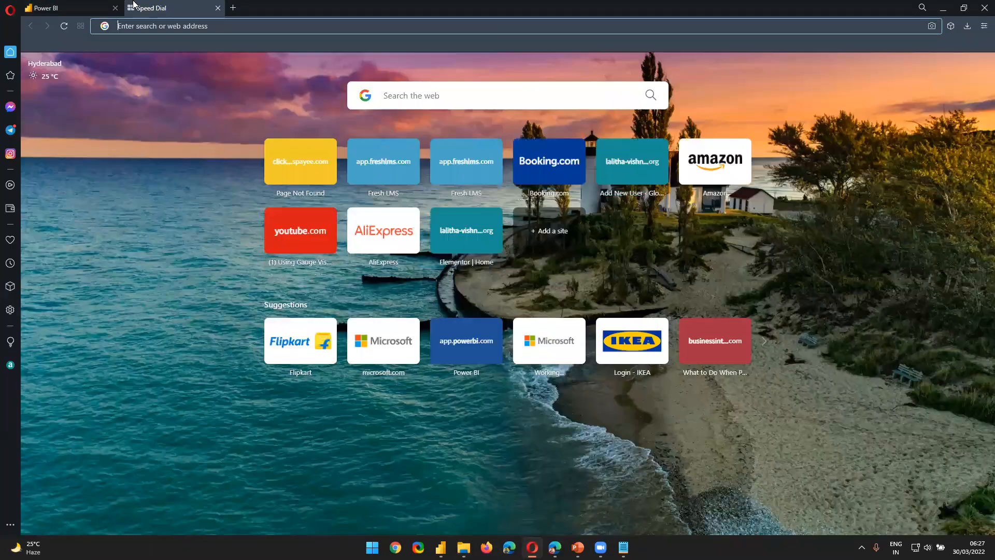
pyautogui.write('r4k5.sharepoint.com')
pyautogui.press('Return')
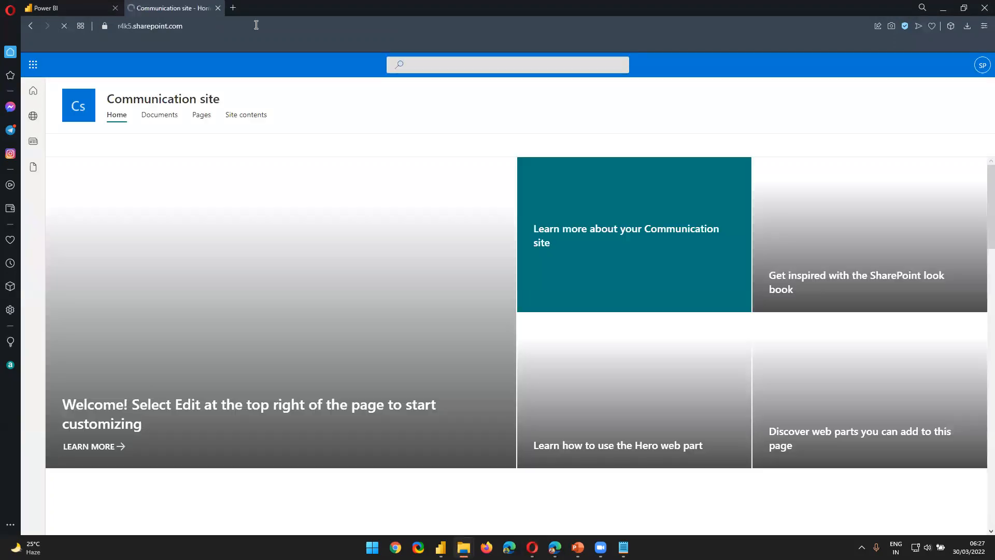
# Step: Open the M Code for Date Table_Calendar Table text file from the Excel Dataset folder of the site's Documents
pyautogui.click(164, 116)
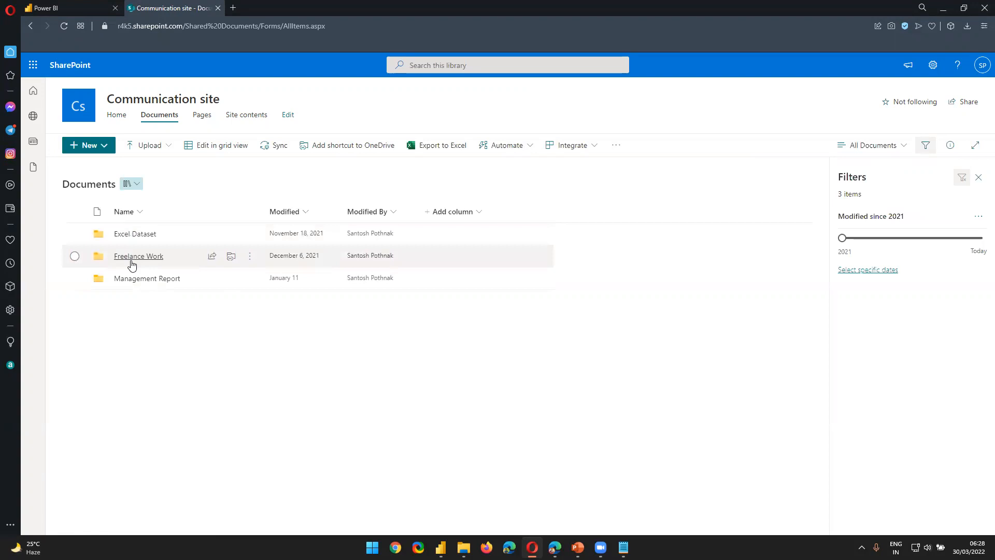
pyautogui.click(133, 262)
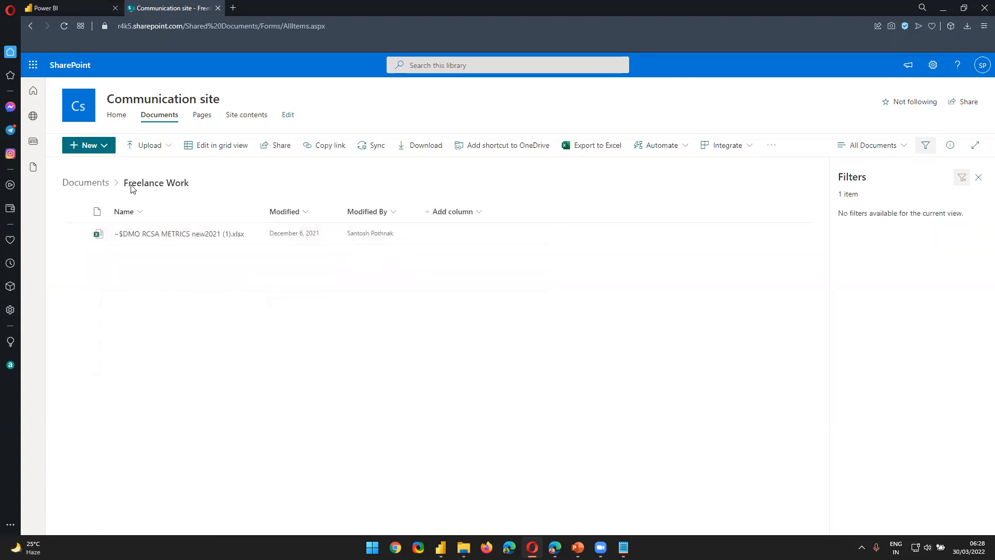
pyautogui.click(90, 189)
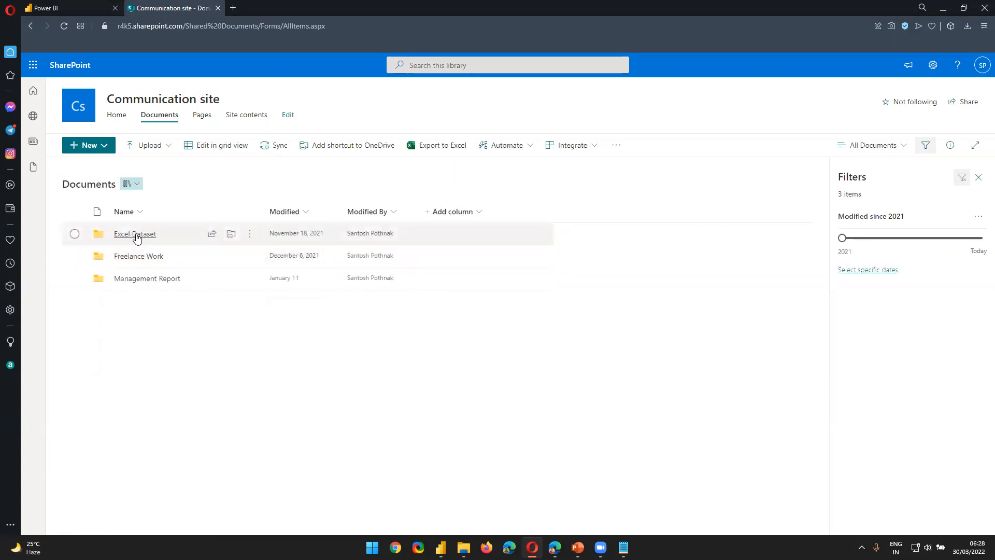
pyautogui.click(139, 238)
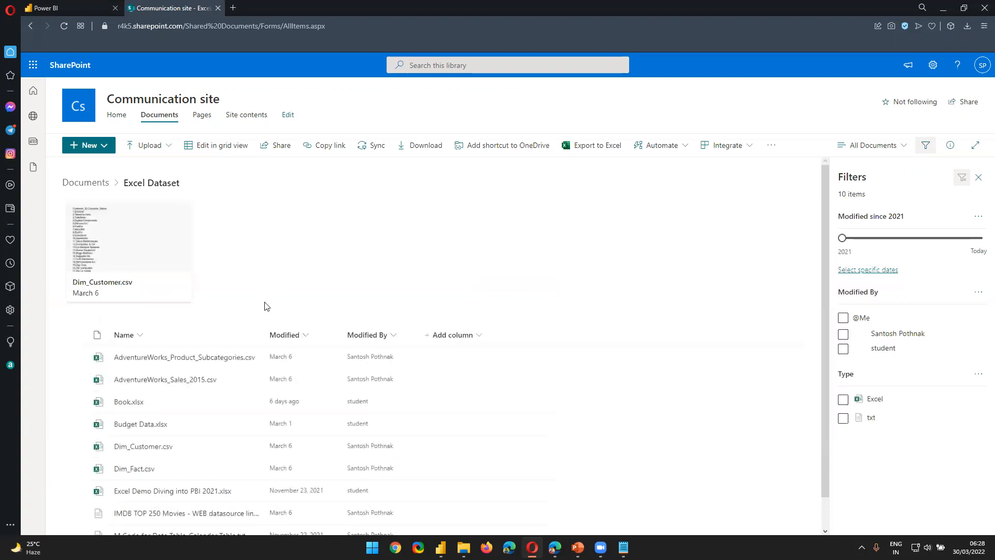
pyautogui.scroll(-1, 253, 349)
pyautogui.moveTo(168, 505)
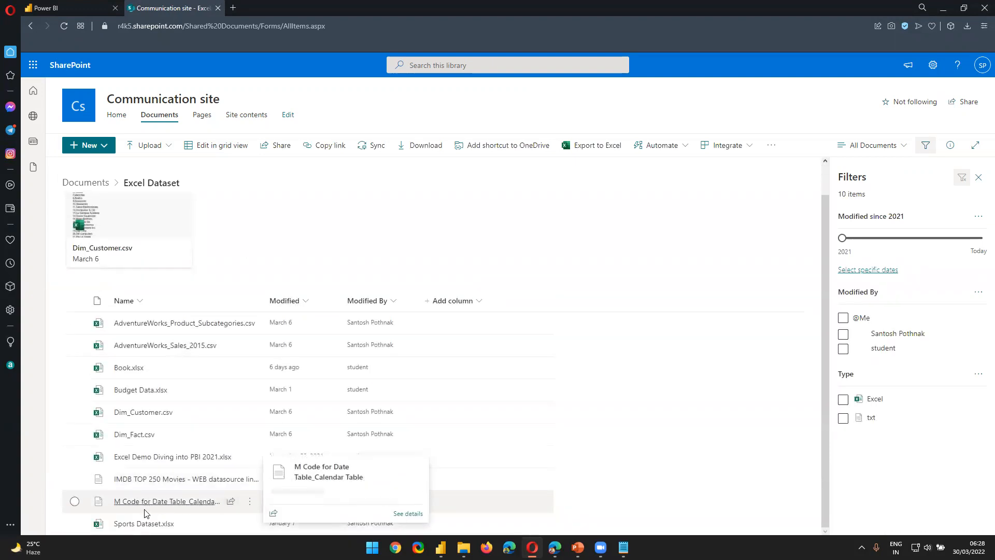
pyautogui.click(168, 502)
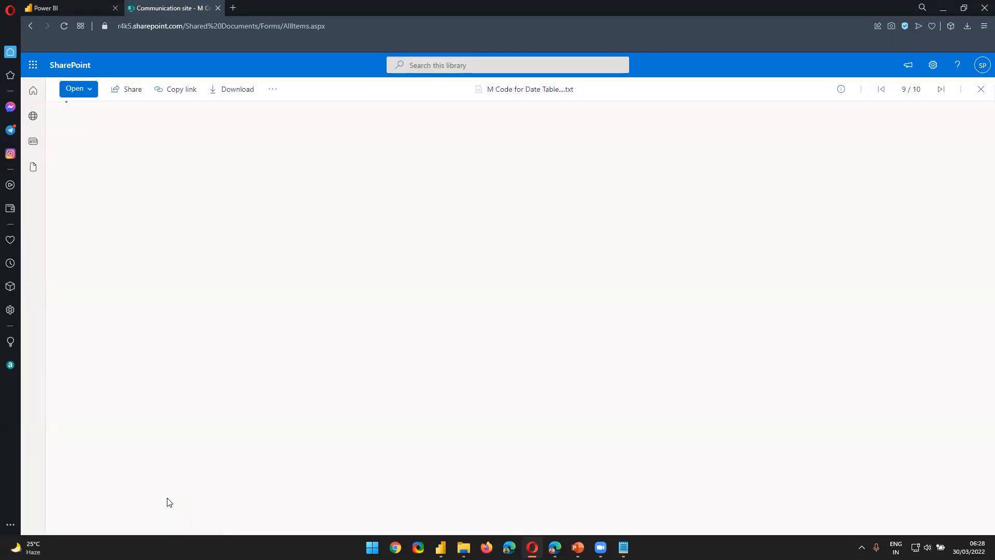
# Step: Copy the entire fnDateTable M code and apply it as the code of Query1 in Power Query's Advanced Editor
pyautogui.moveTo(164, 428); pyautogui.dragTo(56, 110)
pyautogui.hotkey('ctrl', 'c')
pyautogui.hotkey('alt', 'Tab')
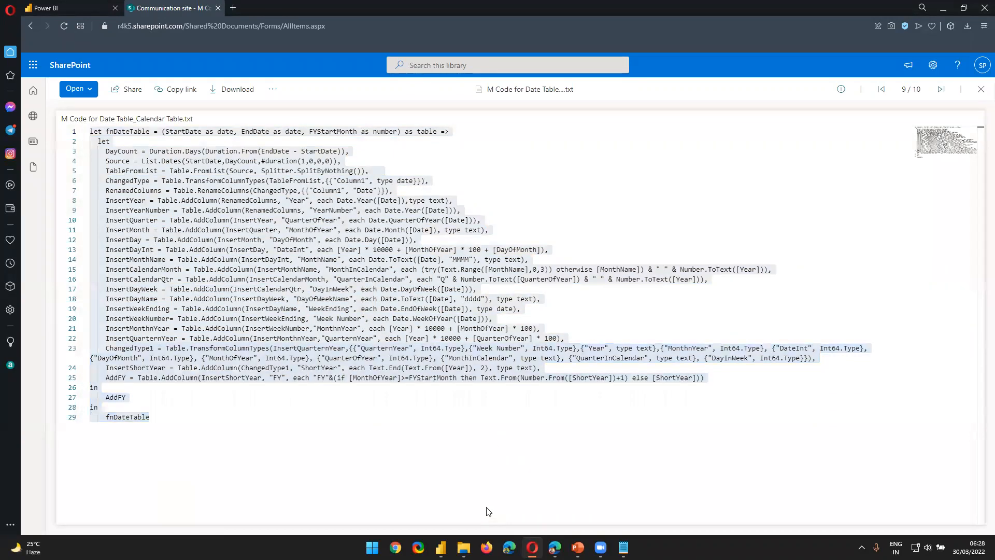
pyautogui.click(942, 7)
pyautogui.hotkey('ctrl', 'v')
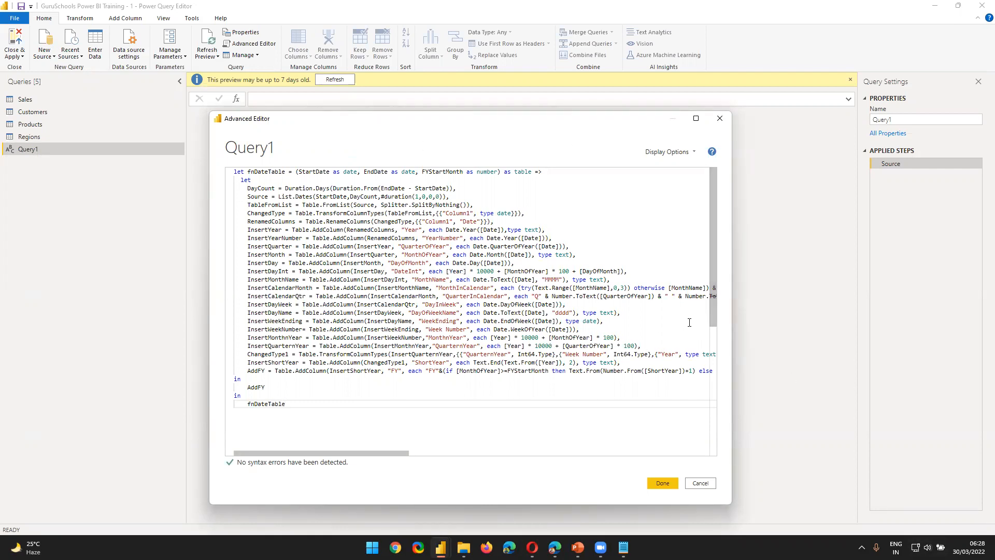
pyautogui.click(661, 483)
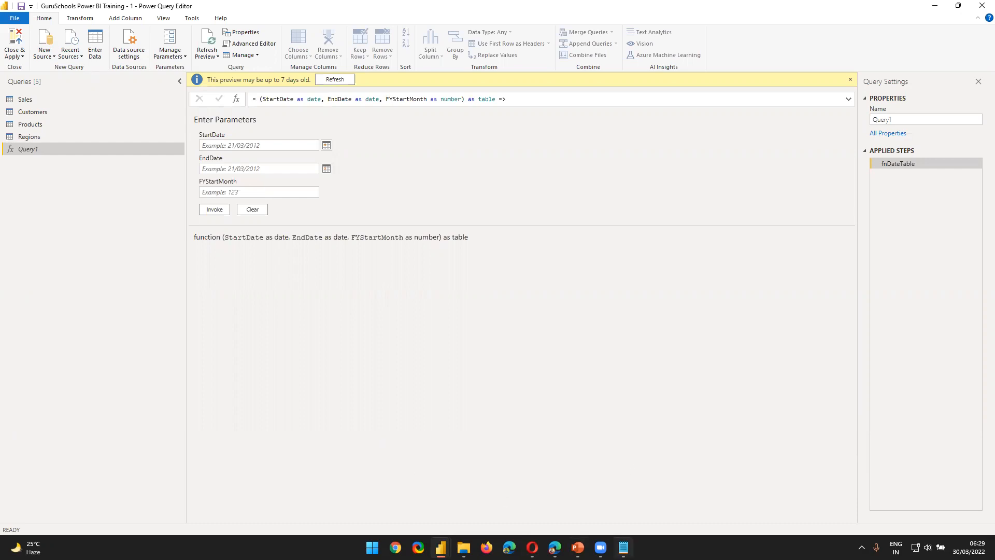
pyautogui.moveTo(624, 547)
pyautogui.click(230, 146)
pyautogui.click(232, 170)
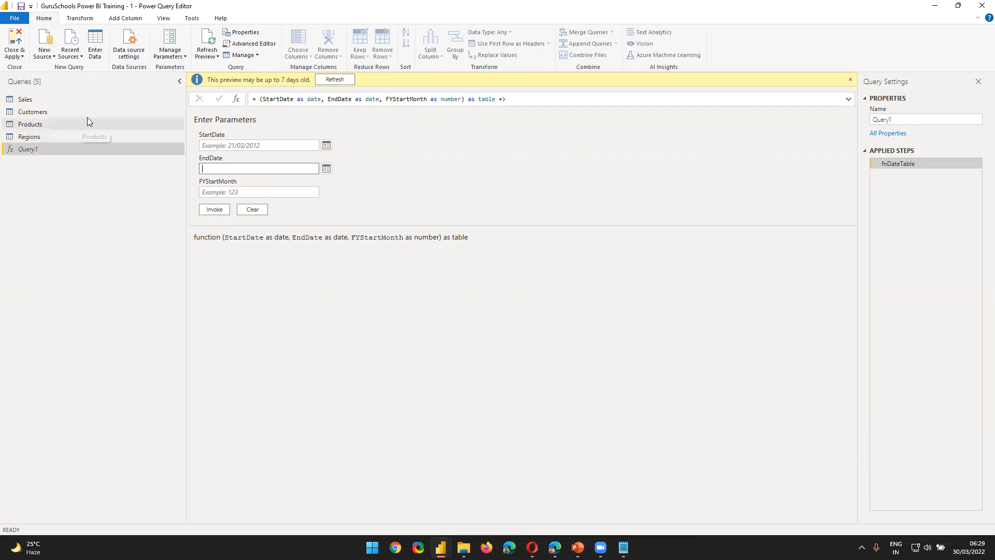
# Step: Sort the Sales query's OrderDate column in descending order to check the latest date, and finally in ascending order for the earliest
pyautogui.click(100, 97)
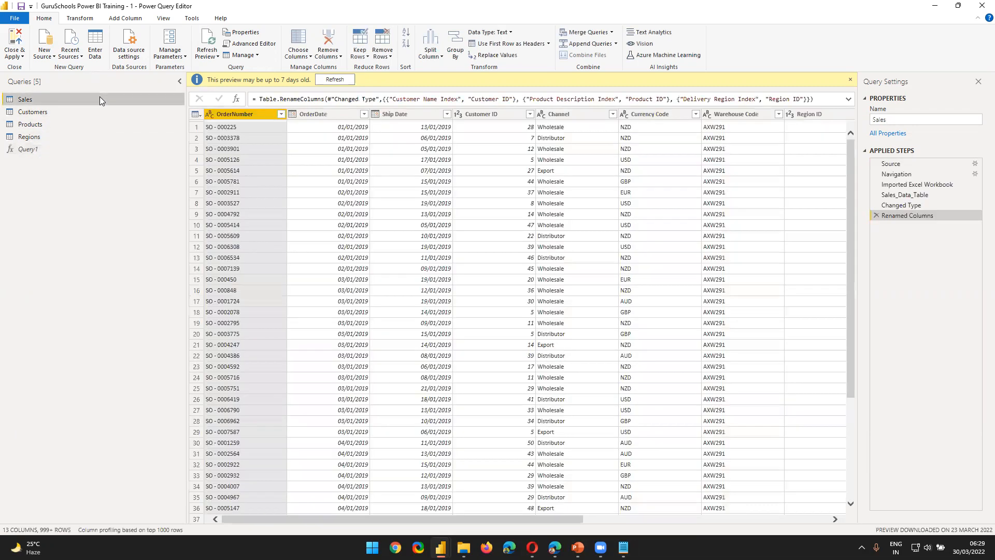
pyautogui.click(364, 115)
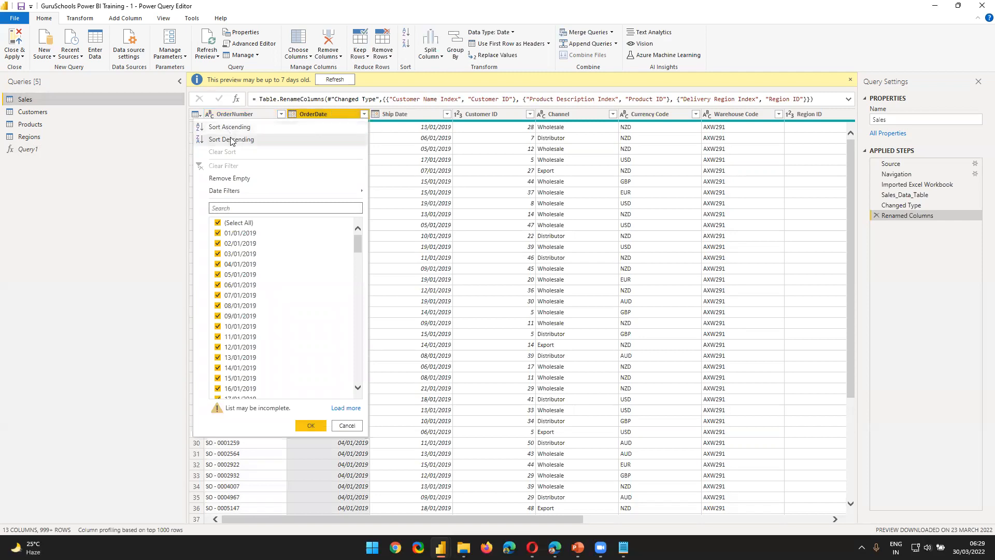
pyautogui.click(231, 139)
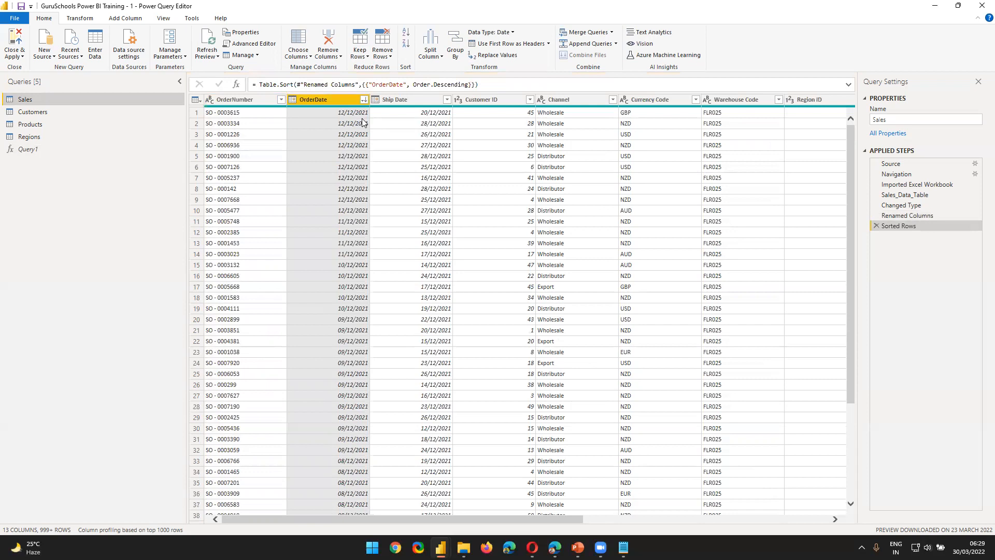
pyautogui.click(364, 100)
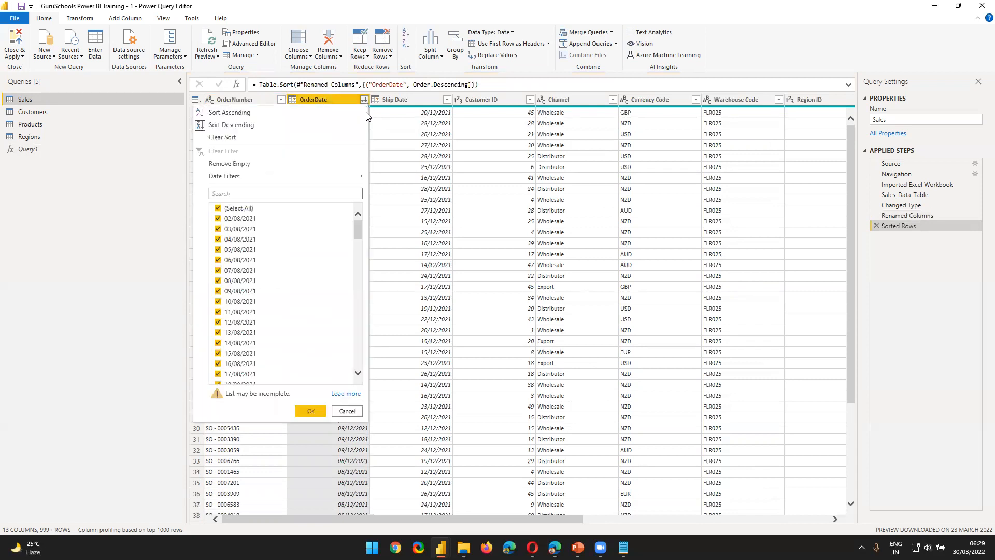
pyautogui.click(228, 128)
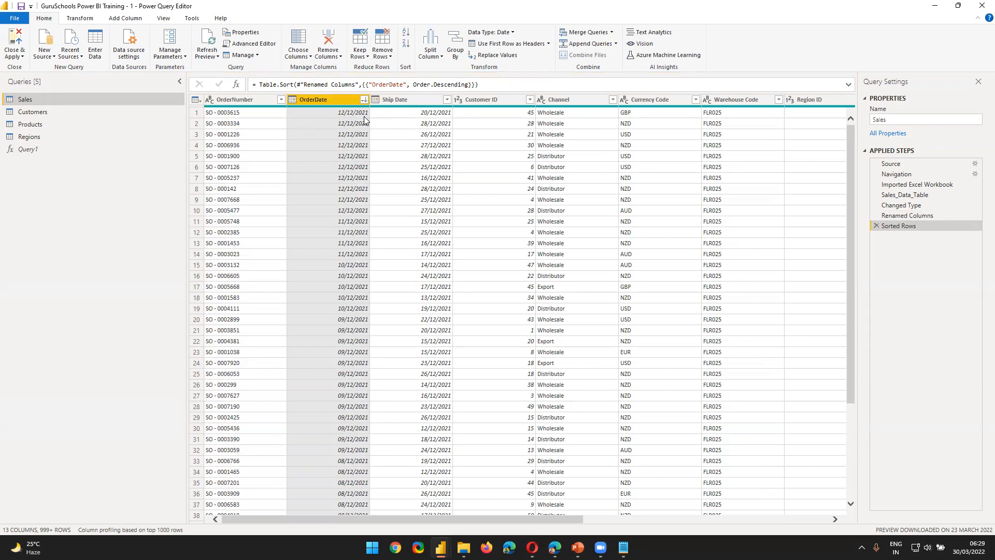
pyautogui.click(363, 99)
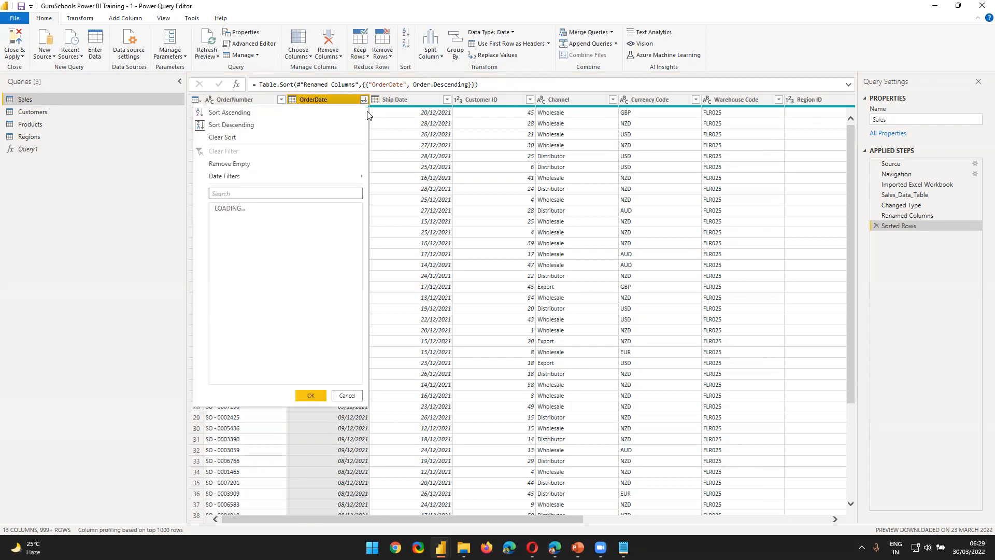
pyautogui.click(226, 112)
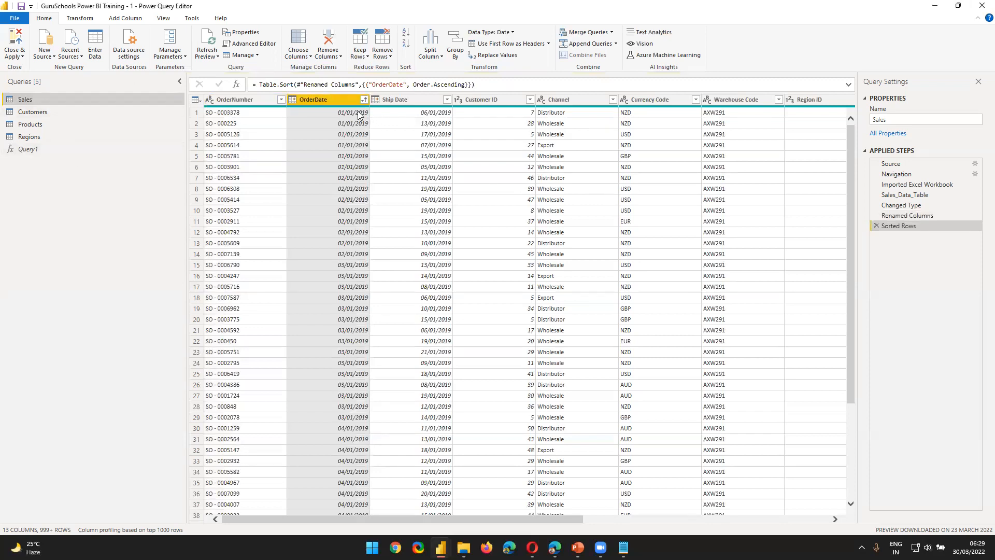
# Step: Invoke the Query1 date function with StartDate 01/01/2019, EndDate 31/12/2021 and FYStartMonth 1
pyautogui.click(46, 138)
pyautogui.click(46, 150)
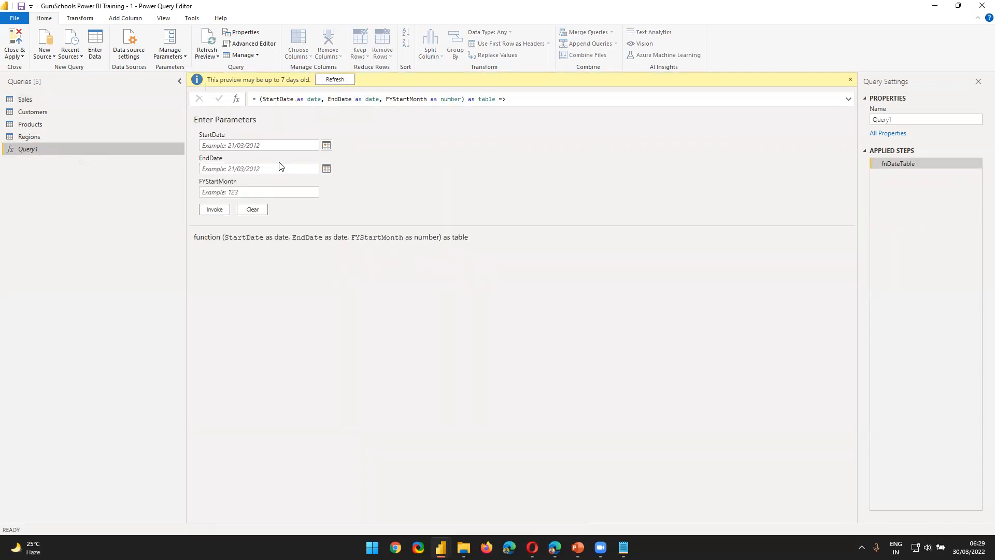
pyautogui.click(261, 147)
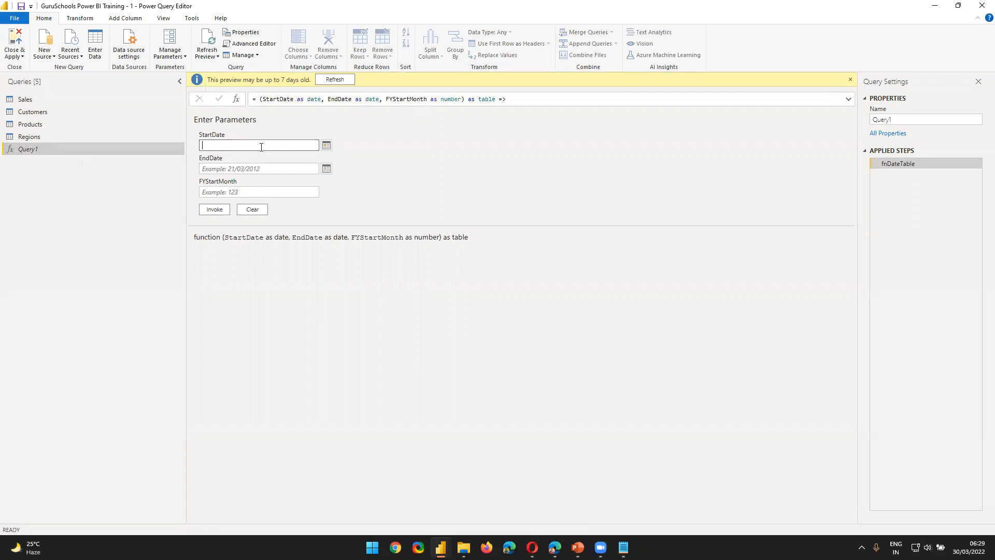
pyautogui.write('01/01/2019')
pyautogui.press('Tab')
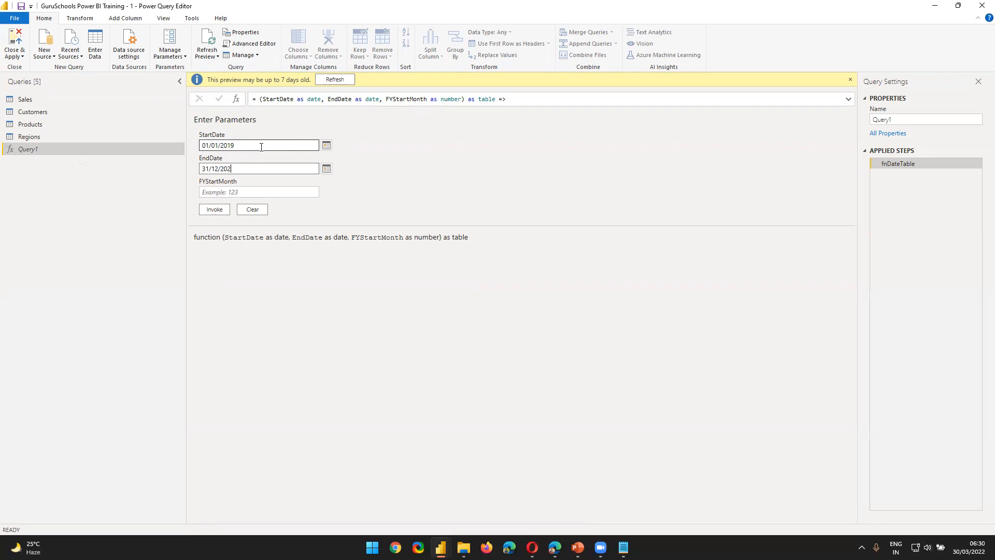
pyautogui.click(261, 147)
pyautogui.click(211, 195)
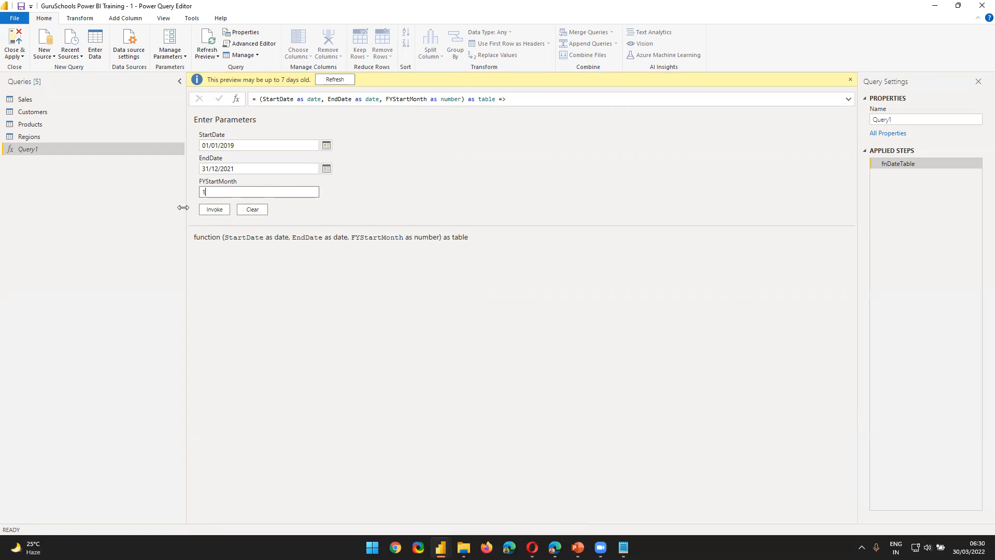
pyautogui.doubleClick(240, 193)
pyautogui.click(204, 212)
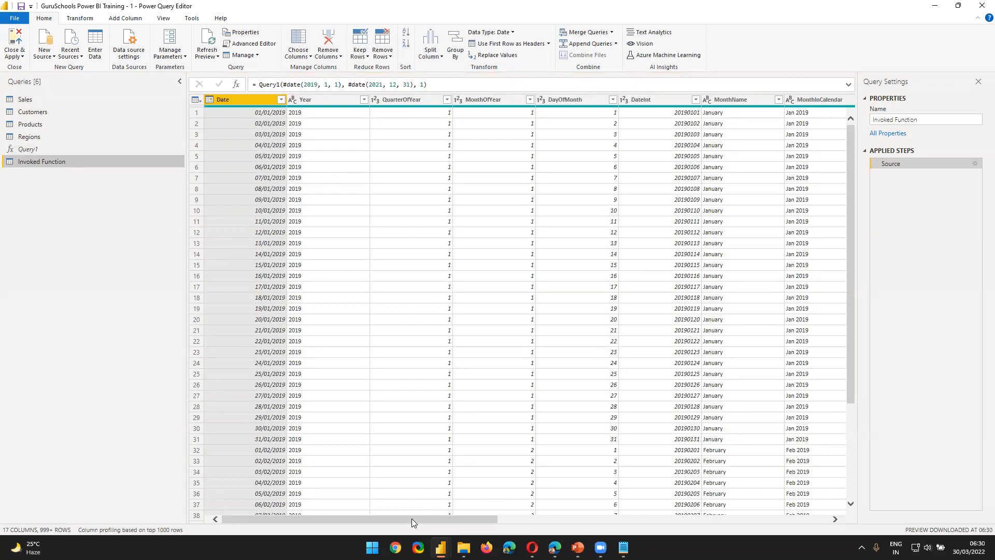
# Step: Examine the generated date table, checking the values in the Date and Year filter lists and the remaining month, quarter, week and fiscal-year columns
pyautogui.moveTo(410, 518); pyautogui.dragTo(746, 527)
pyautogui.moveTo(543, 534); pyautogui.dragTo(176, 532)
pyautogui.click(281, 100)
pyautogui.scroll(-10, 212, 269)
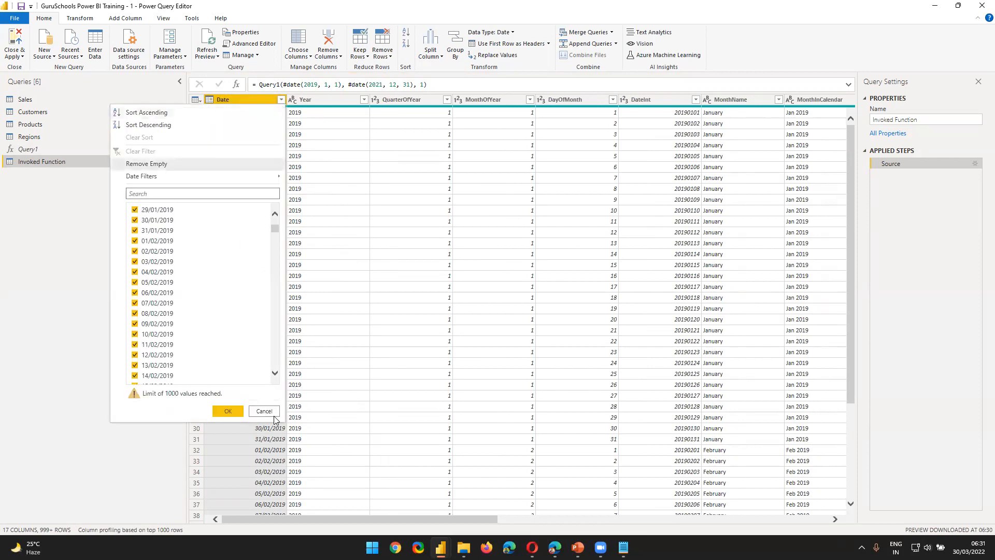
pyautogui.click(267, 411)
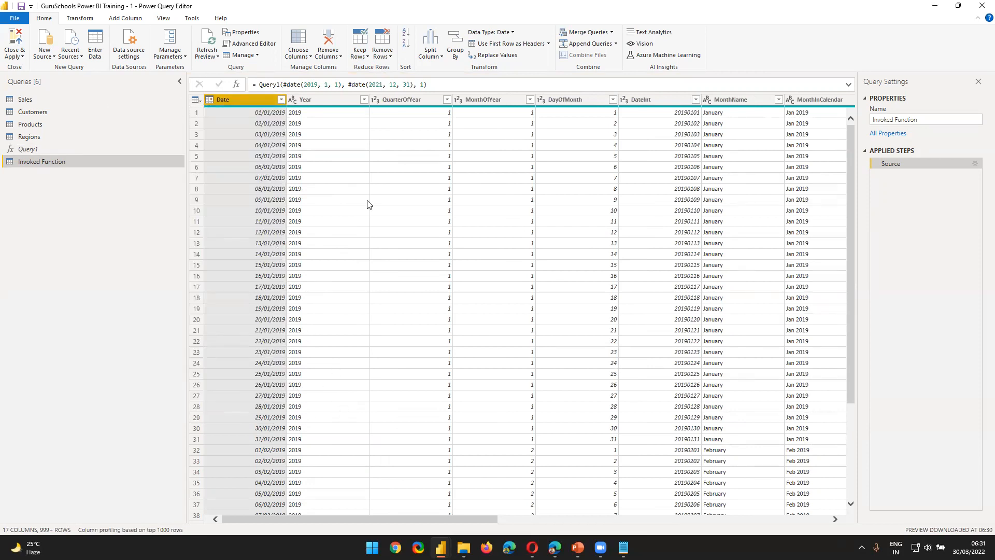
pyautogui.click(363, 100)
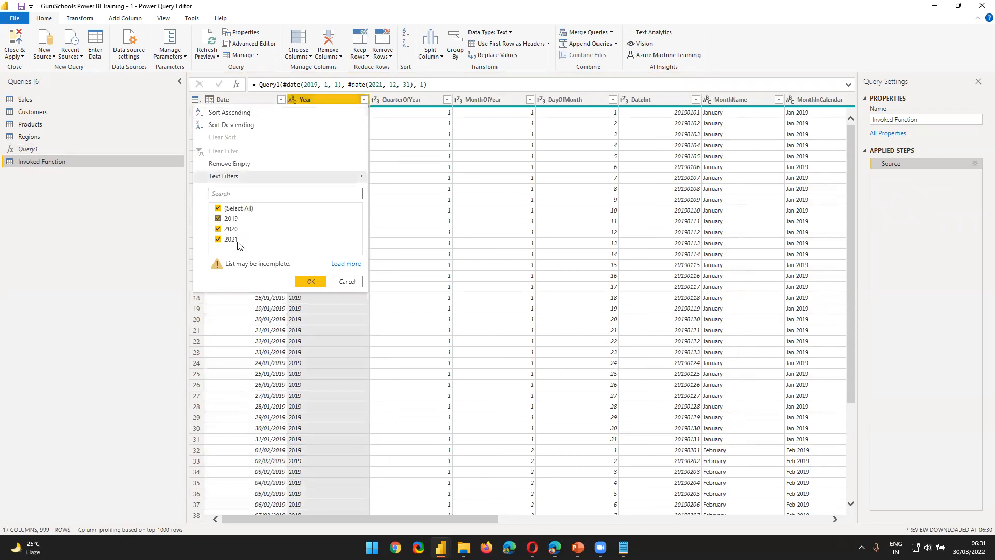
pyautogui.click(346, 282)
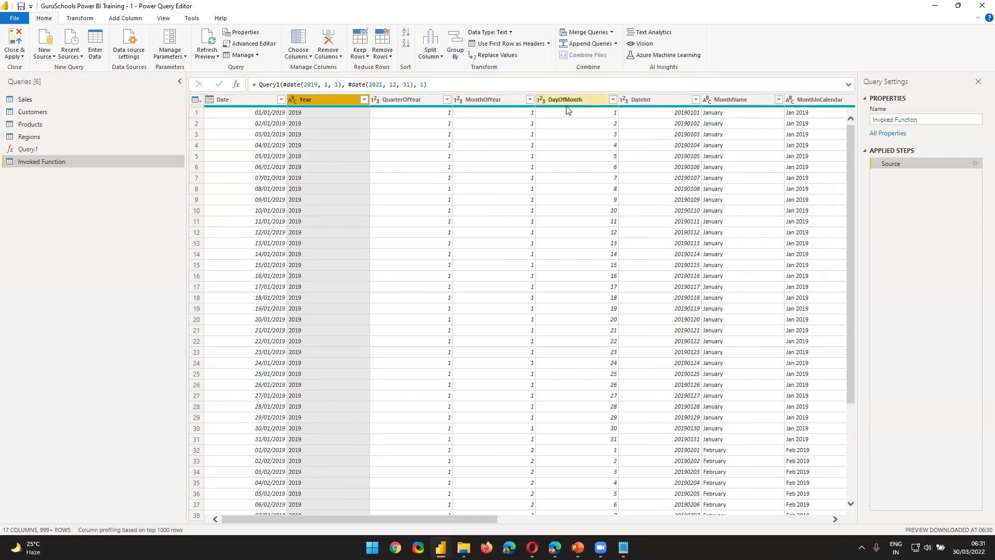
pyautogui.moveTo(368, 518); pyautogui.dragTo(515, 511)
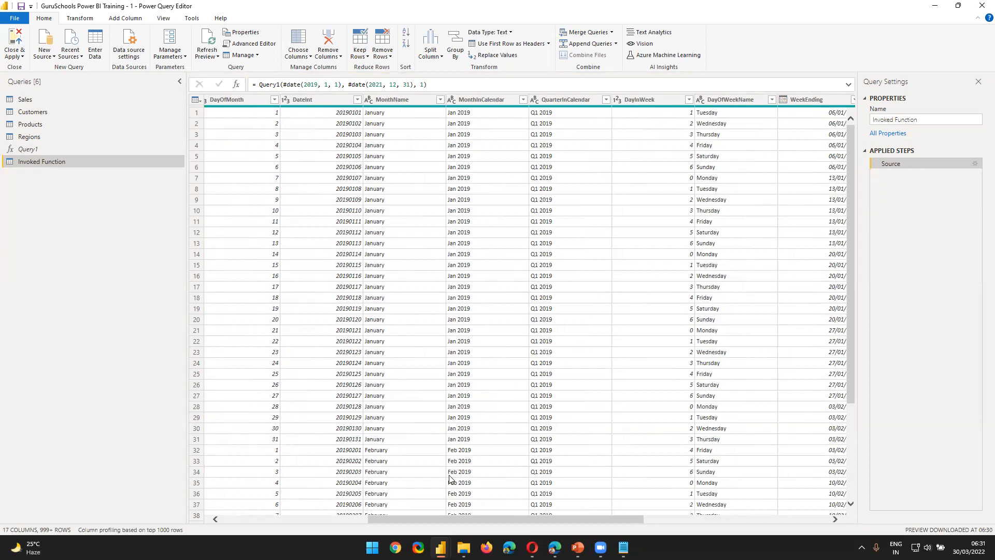
pyautogui.moveTo(441, 521); pyautogui.dragTo(519, 521)
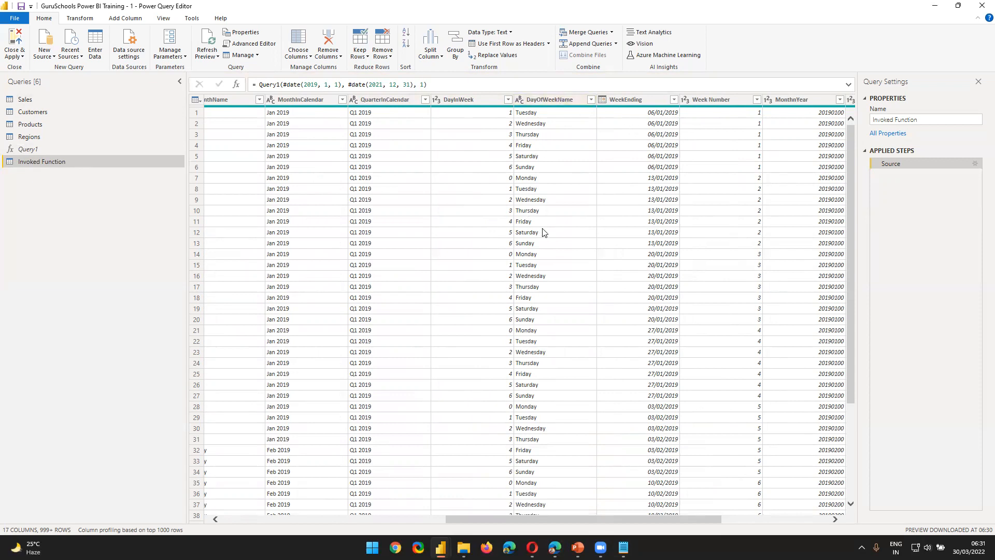
pyautogui.click(598, 119)
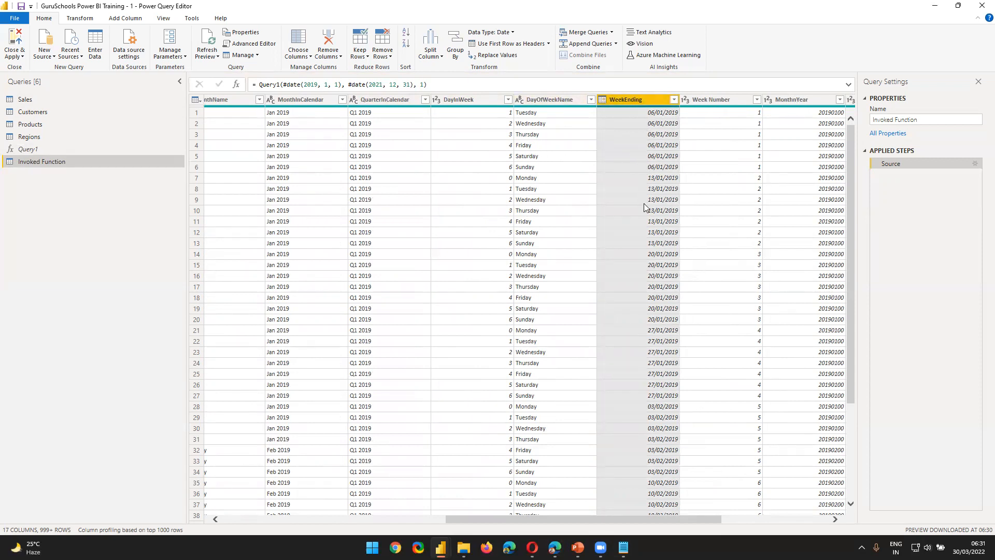
pyautogui.moveTo(461, 518); pyautogui.dragTo(591, 518)
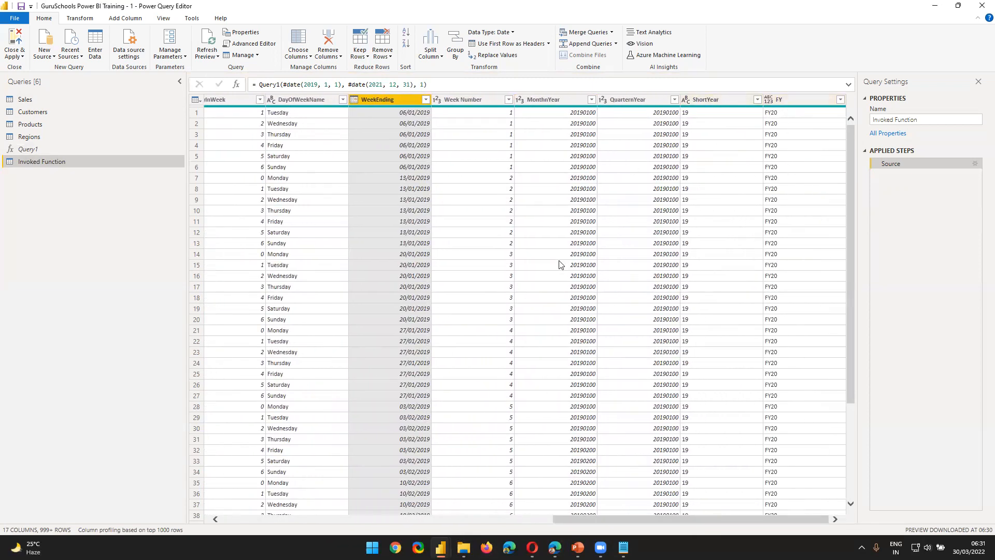
pyautogui.moveTo(566, 519); pyautogui.dragTo(232, 519)
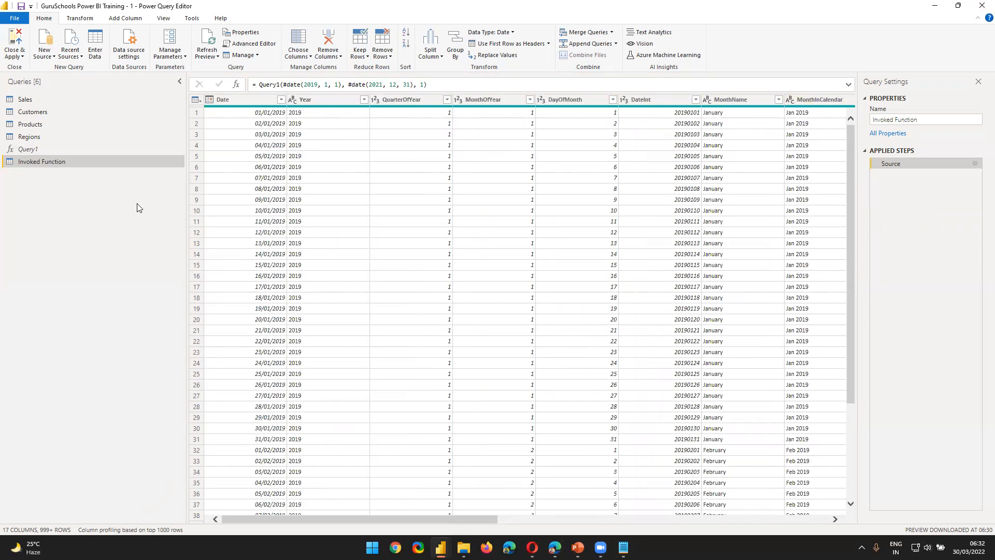
# Step: Rename the Invoked Function query as Dates
pyautogui.moveTo(924, 120); pyautogui.dragTo(786, 126)
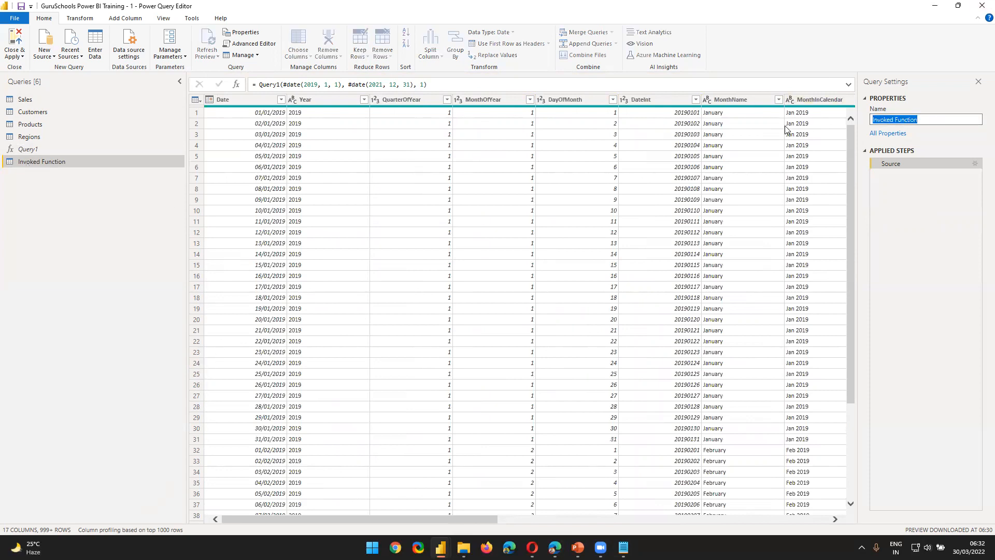
pyautogui.write('Dates')
pyautogui.press('Return')
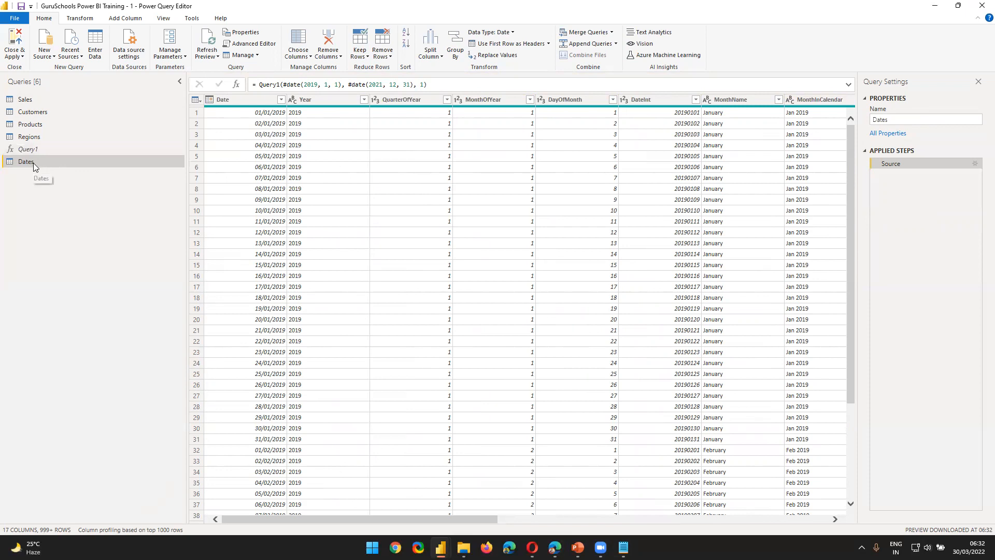
# Step: Move the Sales, Customers, Products, Regions and Dates queries into a new group named Data Model
pyautogui.click(24, 103)
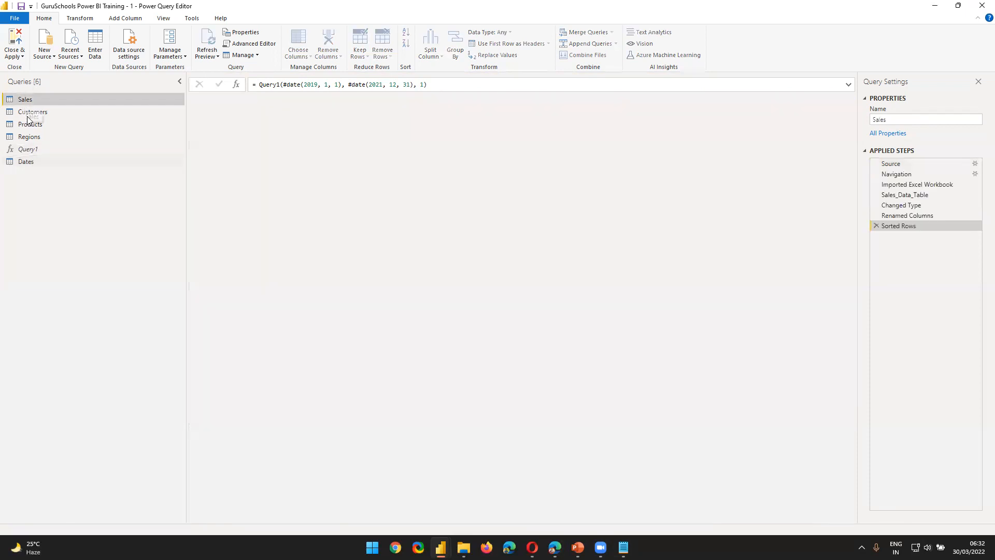
pyautogui.click(38, 113)
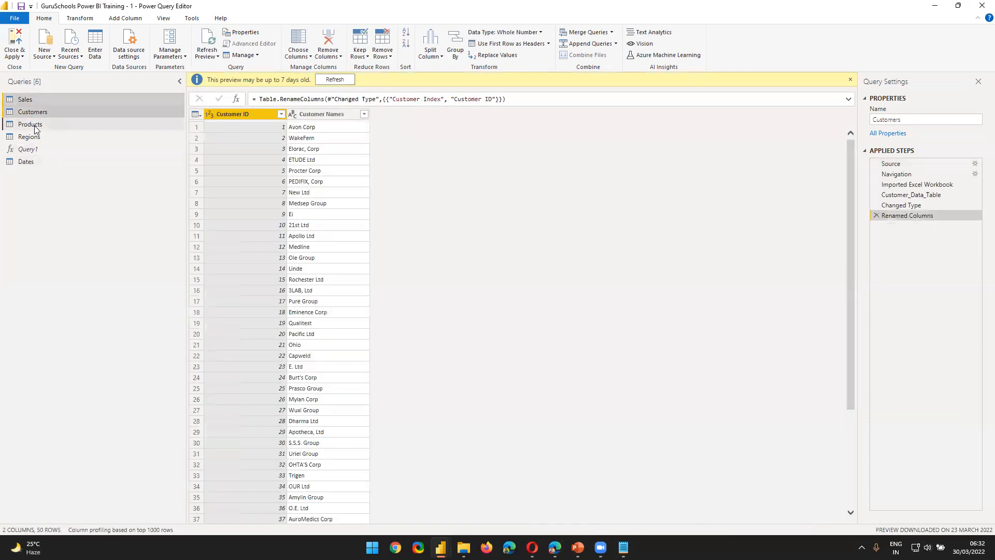
pyautogui.click(32, 124)
pyautogui.click(34, 136)
pyautogui.click(41, 163)
pyautogui.rightClick(41, 162)
pyautogui.moveTo(84, 207)
pyautogui.click(179, 209)
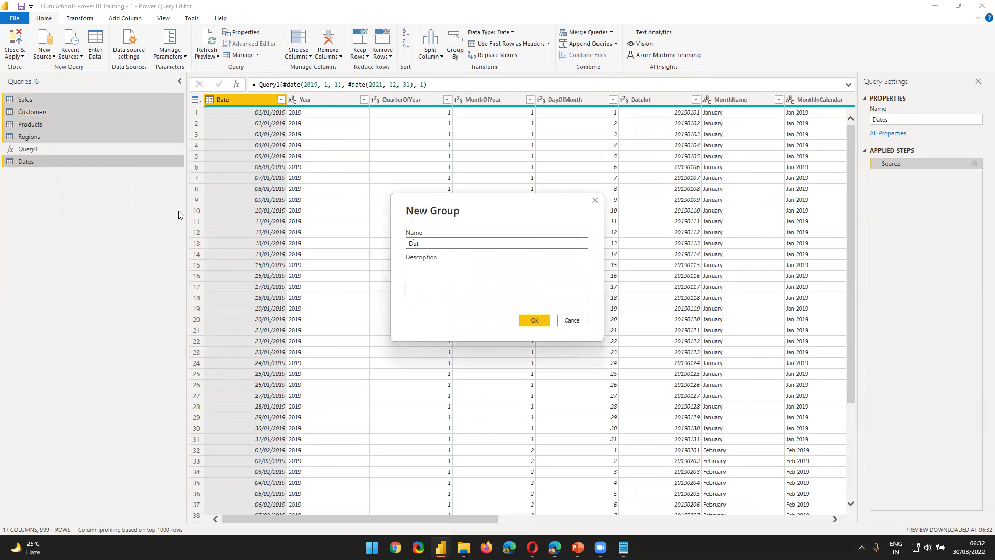
pyautogui.write('Data Model')
pyautogui.press('Return')
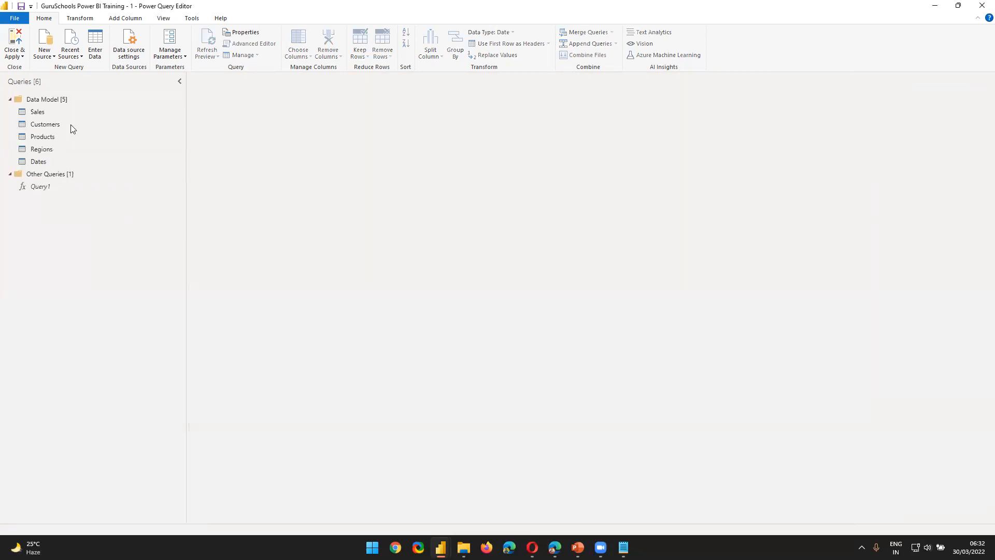
# Step: Collapse the Other Queries group, keep the Data Model group expanded, and open its Dates query
pyautogui.click(9, 99)
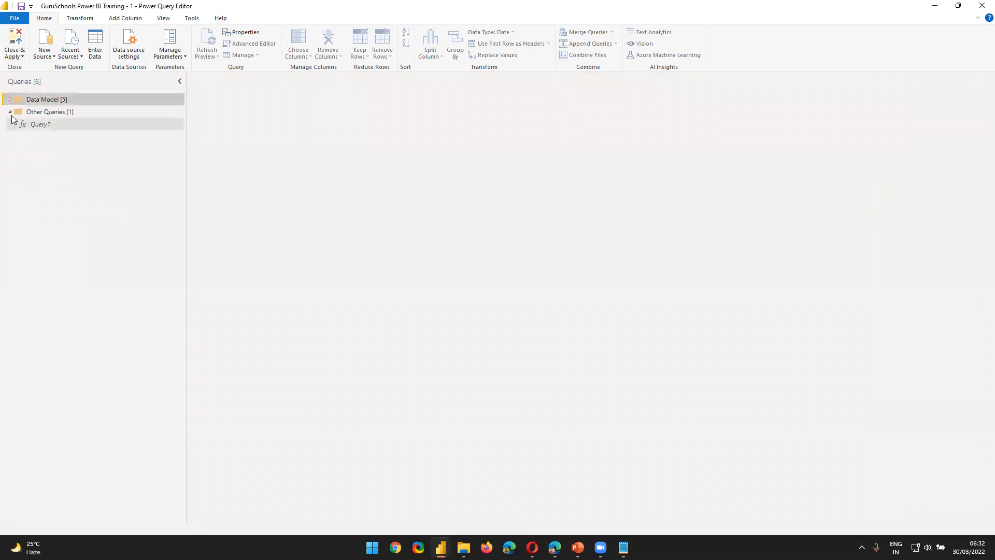
pyautogui.click(41, 124)
pyautogui.click(9, 111)
pyautogui.click(10, 99)
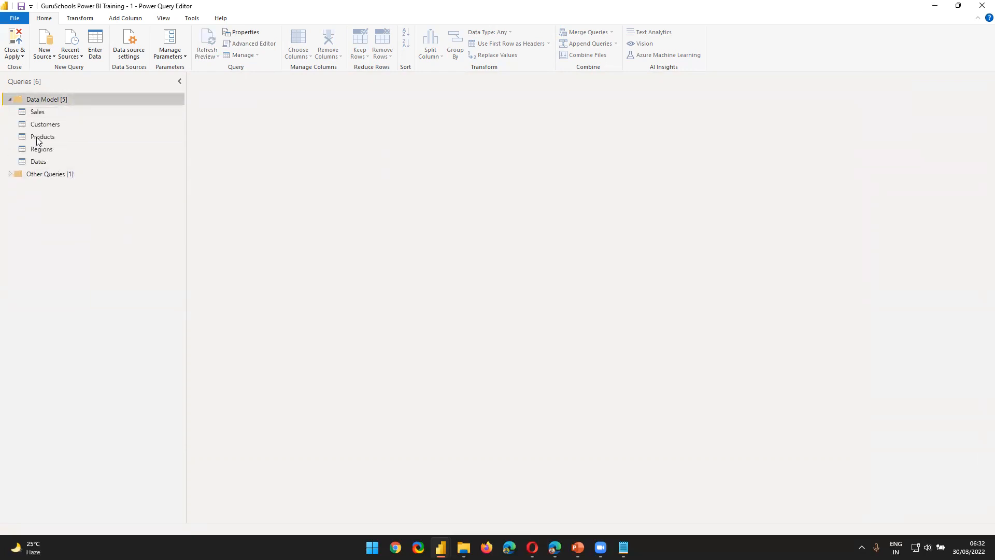
pyautogui.click(45, 113)
pyautogui.click(43, 165)
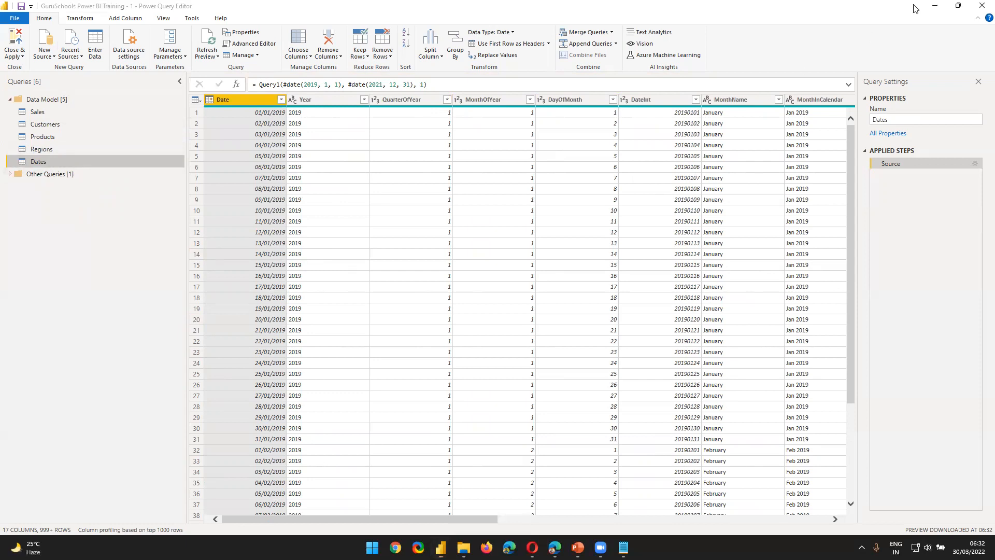
# Step: Apply the pending query changes to the report and close the Power Query Editor
pyautogui.moveTo(361, 516); pyautogui.dragTo(7, 505)
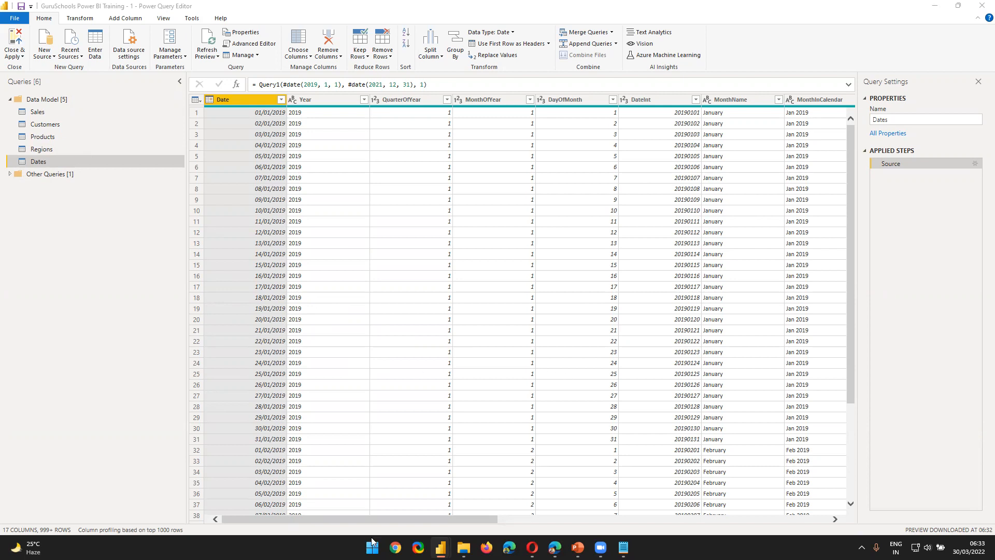
pyautogui.moveTo(285, 519); pyautogui.dragTo(857, 491)
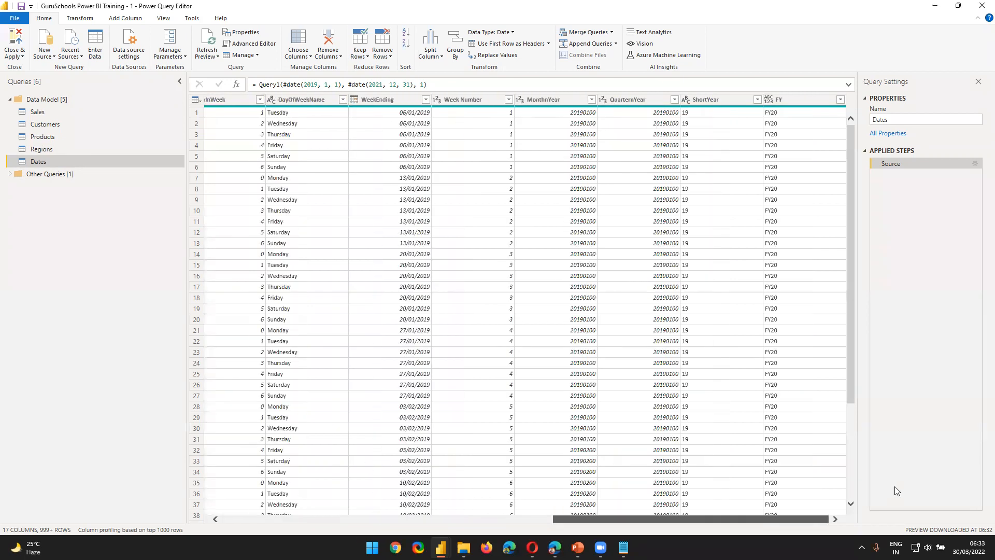
pyautogui.click(313, 101)
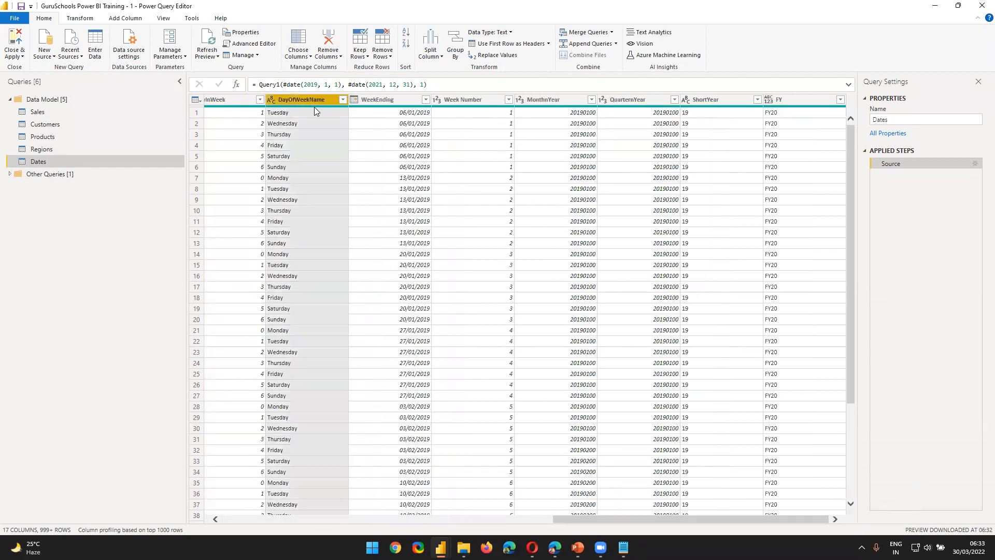
pyautogui.moveTo(586, 521); pyautogui.dragTo(496, 522)
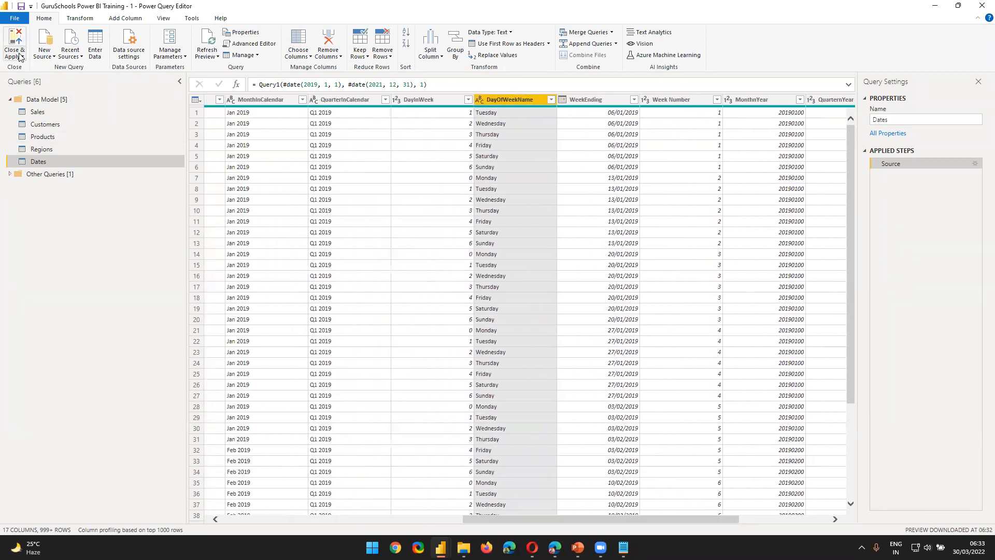
pyautogui.click(22, 56)
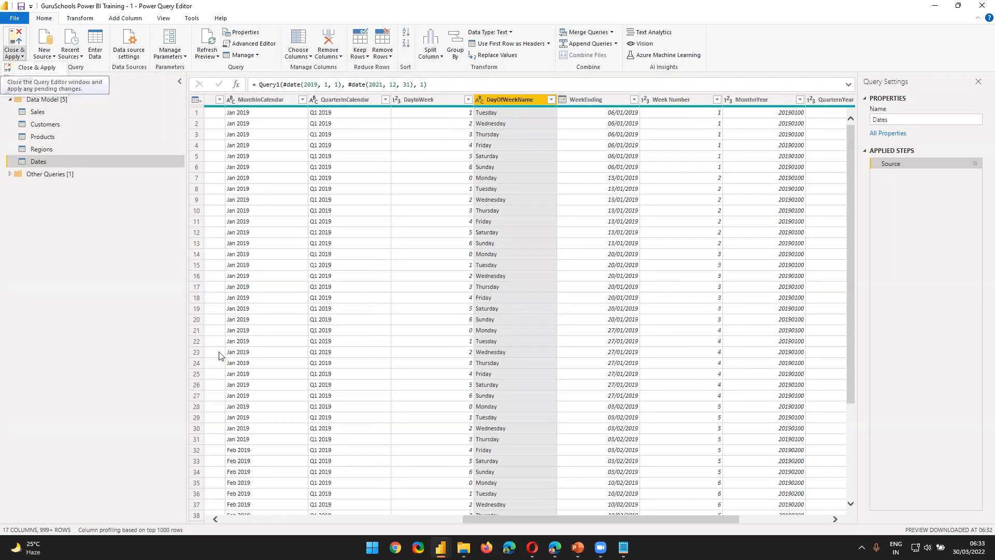
pyautogui.click(39, 69)
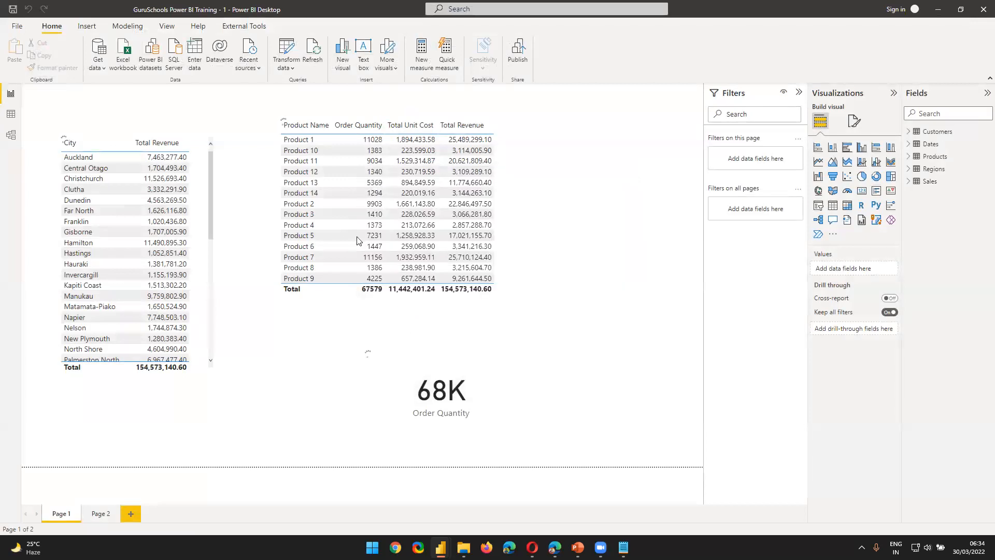
# Step: Open the model diagram, bring the Dates table over beside the Sales table, and shorten its box
pyautogui.click(12, 136)
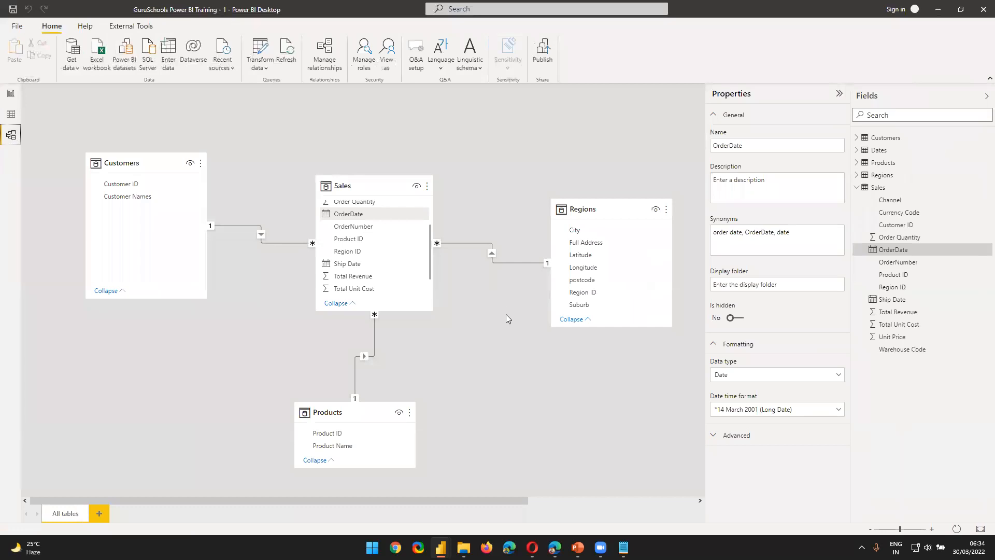
pyautogui.moveTo(438, 502); pyautogui.dragTo(711, 503)
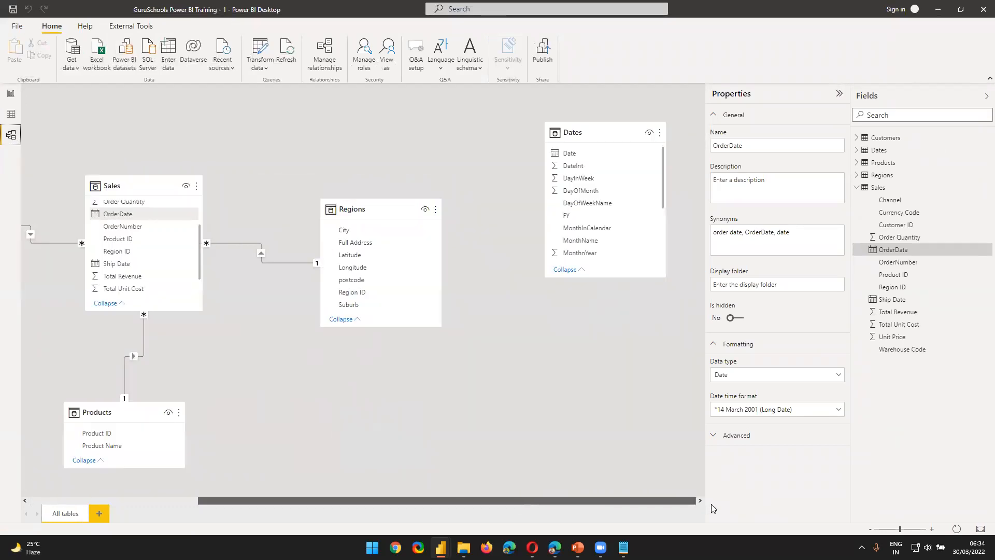
pyautogui.moveTo(617, 140); pyautogui.dragTo(607, 320)
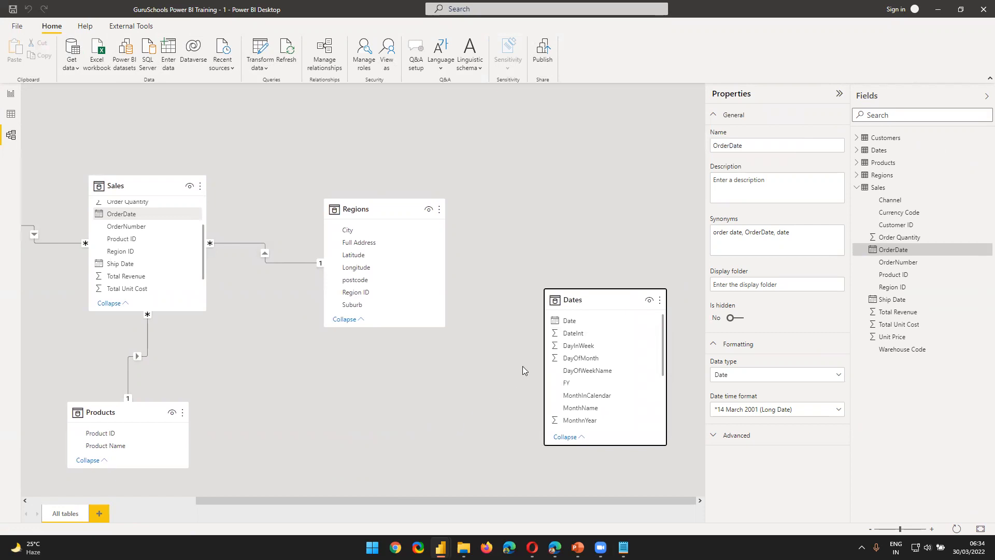
pyautogui.moveTo(348, 502); pyautogui.dragTo(323, 506)
pyautogui.moveTo(607, 297); pyautogui.dragTo(437, 124)
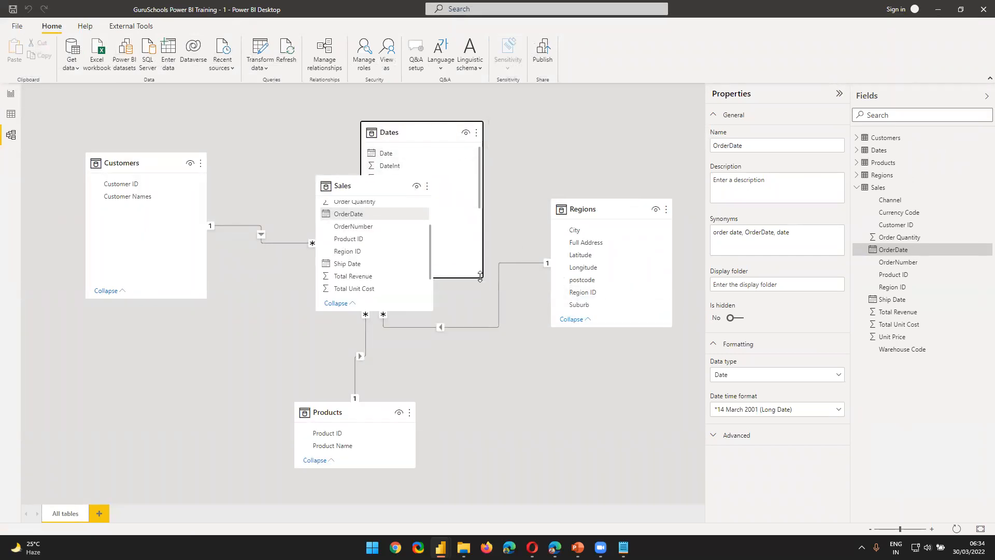
pyautogui.moveTo(481, 276); pyautogui.dragTo(481, 210)
# Step: Arrange the diagram with Dates directly above Sales, Products below it, and Customers lower beside it
pyautogui.moveTo(354, 187); pyautogui.dragTo(350, 257)
pyautogui.moveTo(342, 413); pyautogui.dragTo(364, 466)
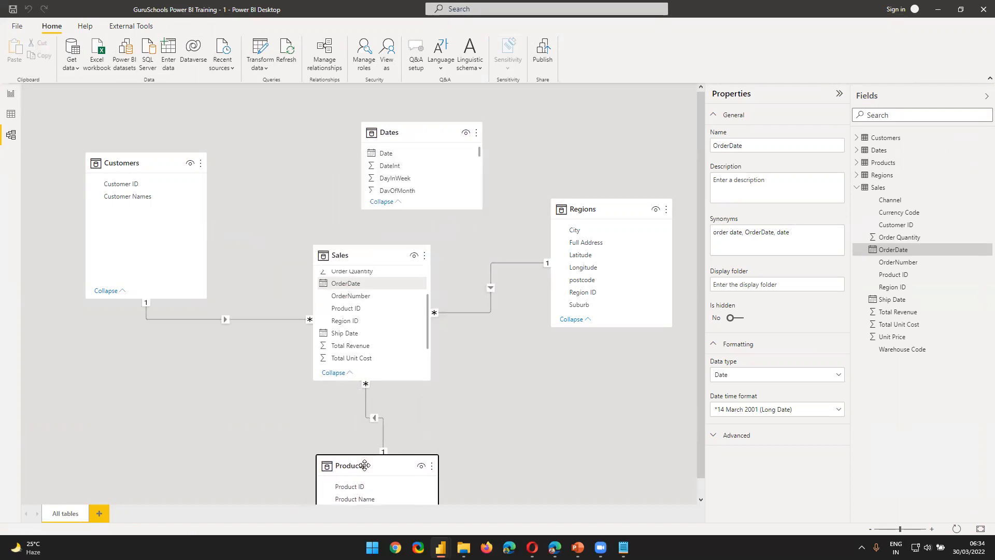
pyautogui.moveTo(408, 134); pyautogui.dragTo(358, 133)
pyautogui.moveTo(167, 157); pyautogui.dragTo(141, 208)
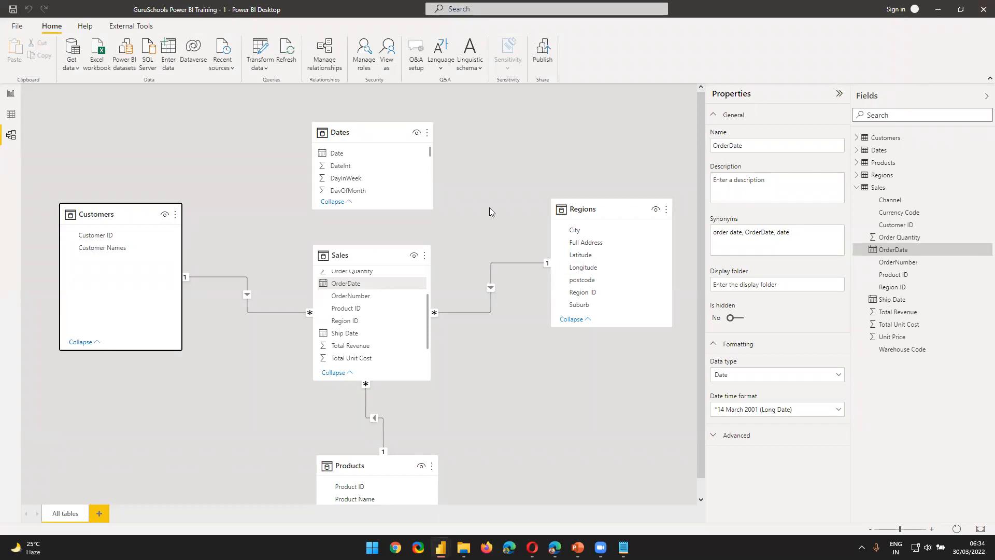
# Step: Examine the Dates and Sales tables in the model diagram, checking the date fields in Sales
pyautogui.click(328, 129)
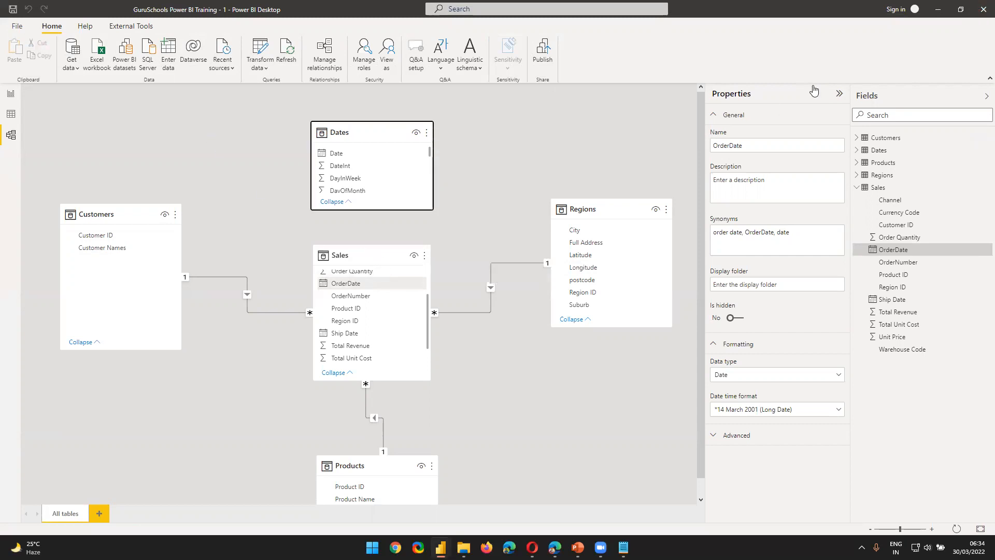
pyautogui.click(351, 129)
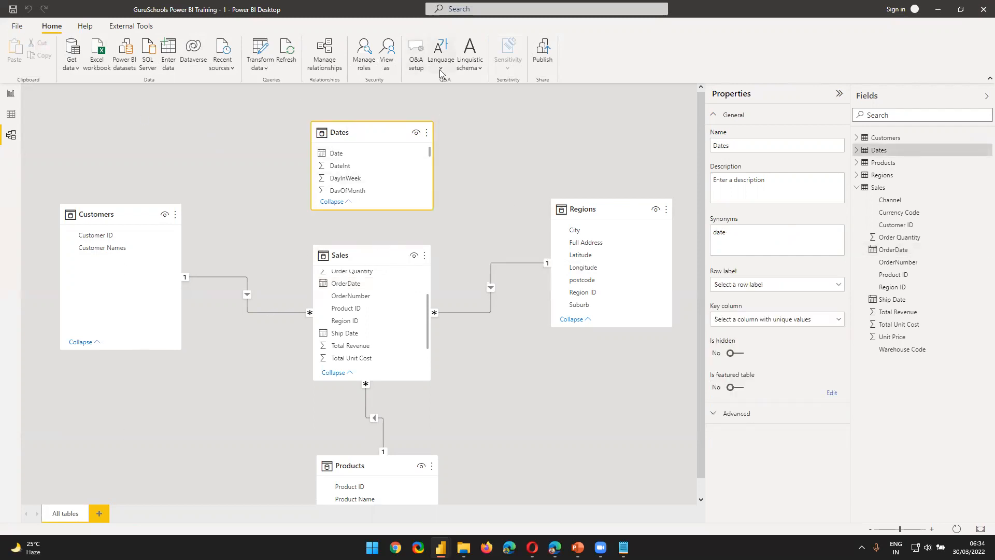
pyautogui.click(334, 255)
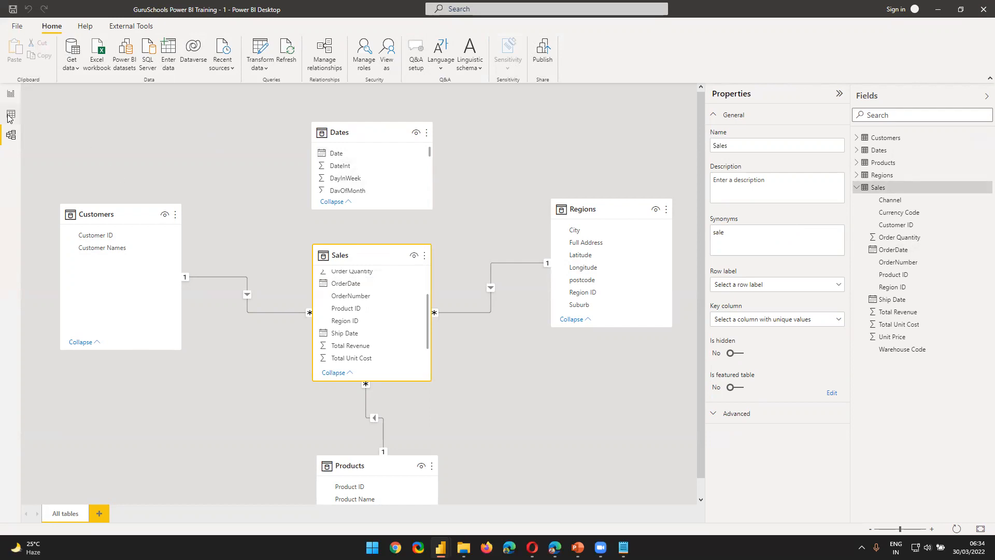
pyautogui.scroll(2, 379, 338)
pyautogui.scroll(-2, 382, 339)
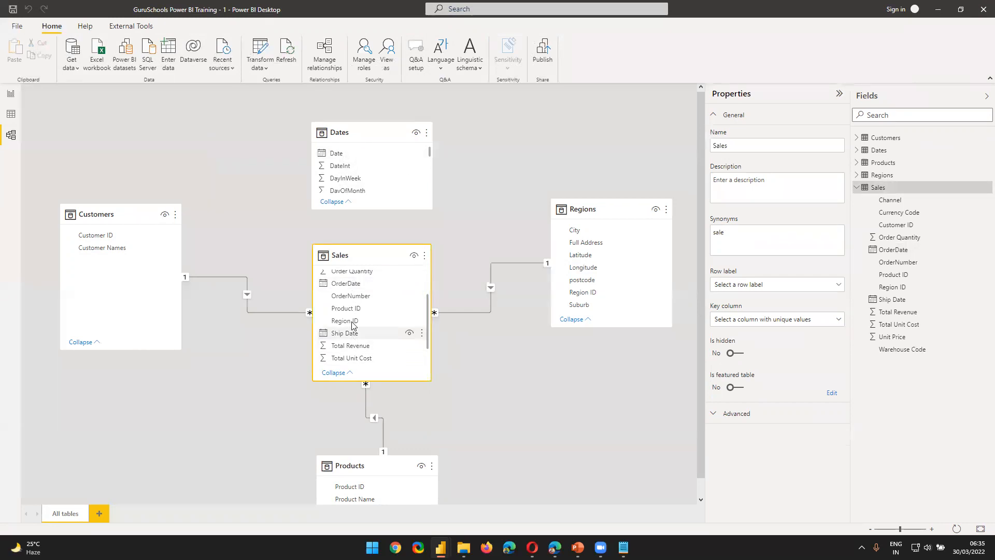
pyautogui.scroll(2, 383, 310)
pyautogui.scroll(-2, 363, 313)
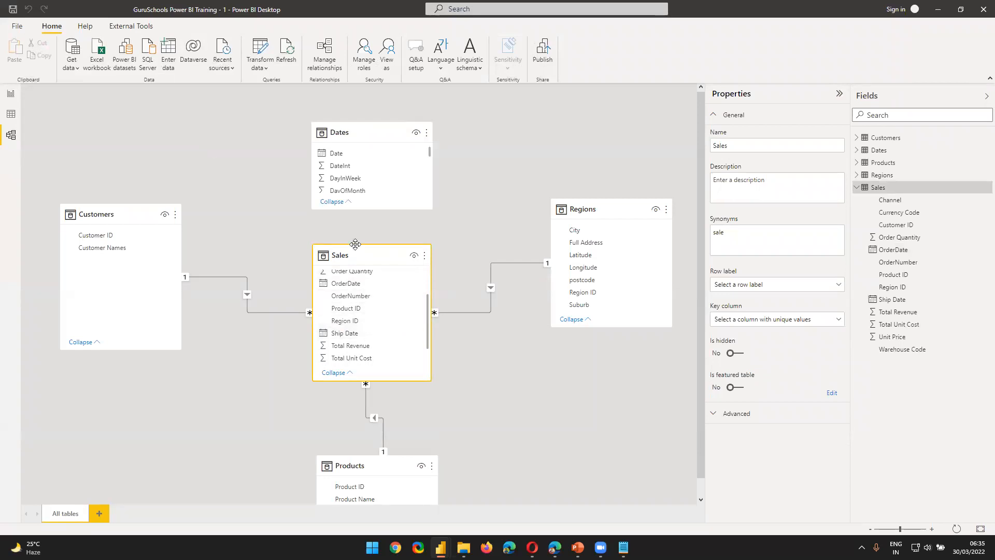
# Step: Open the Sales table's data and compare its OrderDate and Ship Date columns
pyautogui.click(17, 119)
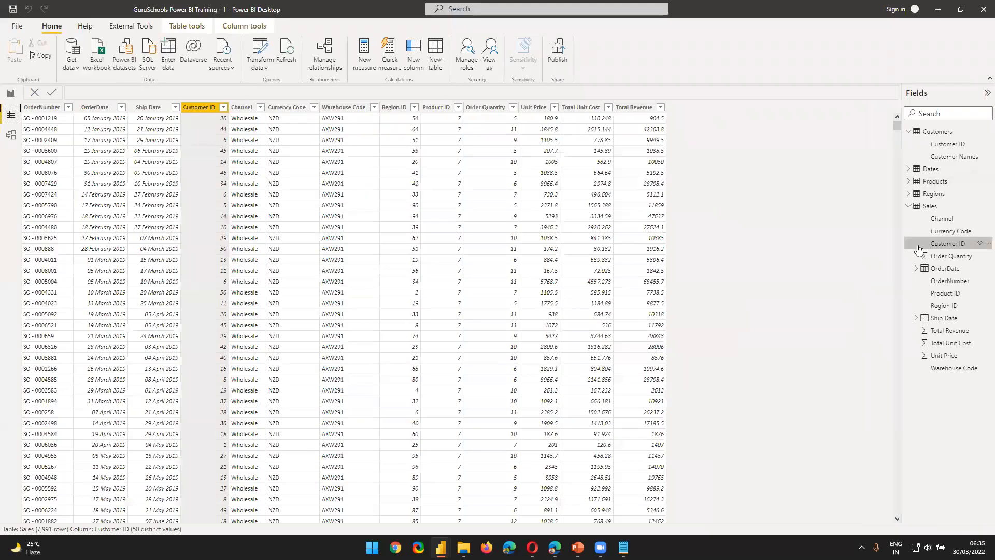
pyautogui.click(938, 210)
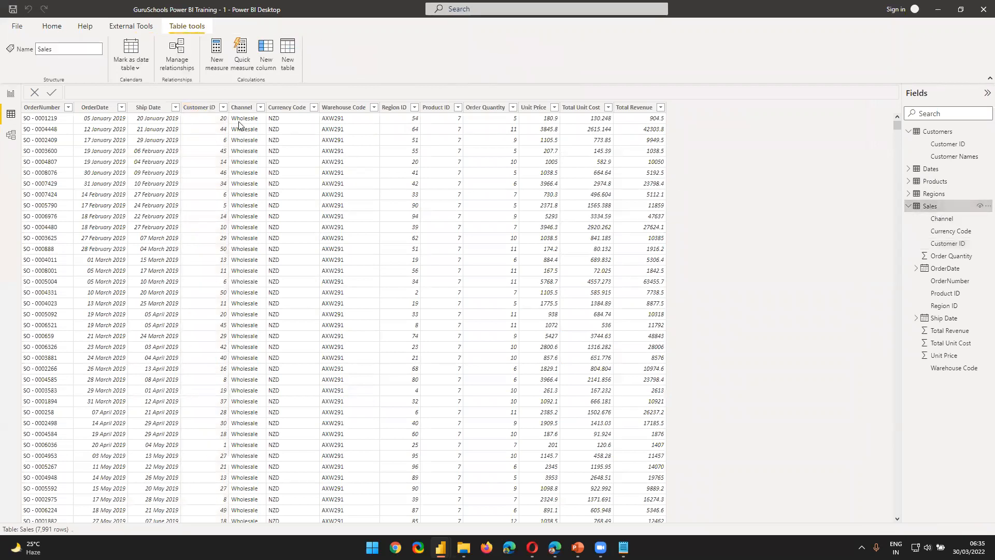
pyautogui.click(150, 108)
pyautogui.click(99, 108)
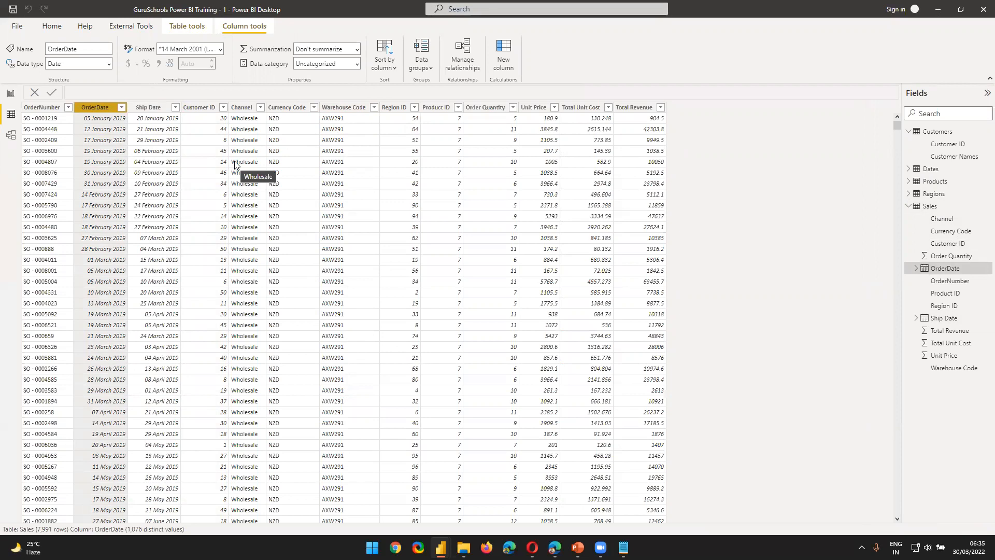
pyautogui.click(152, 108)
pyautogui.click(107, 112)
# Step: Create a relationship in the model diagram from Date in the Dates table to OrderDate in the Sales table
pyautogui.click(11, 134)
pyautogui.moveTo(336, 153); pyautogui.dragTo(362, 290)
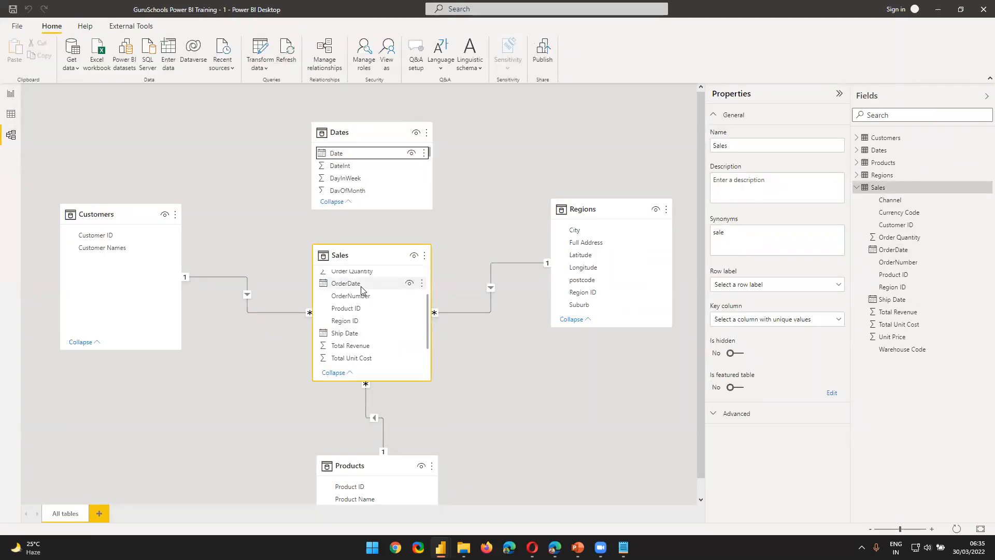
# Step: Return to the Sales data and check the OrderDate column against the neighbouring Ship Date column
pyautogui.click(12, 115)
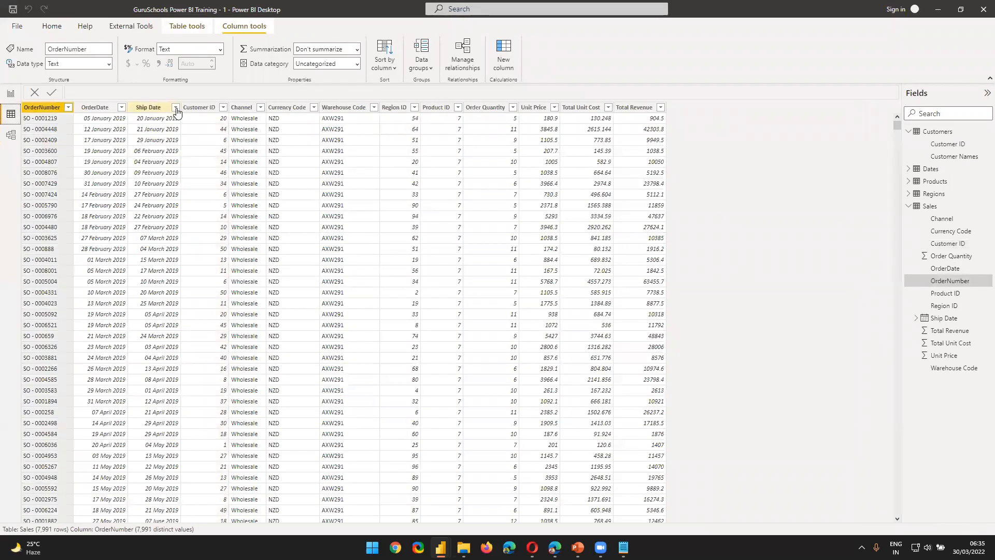
pyautogui.click(111, 109)
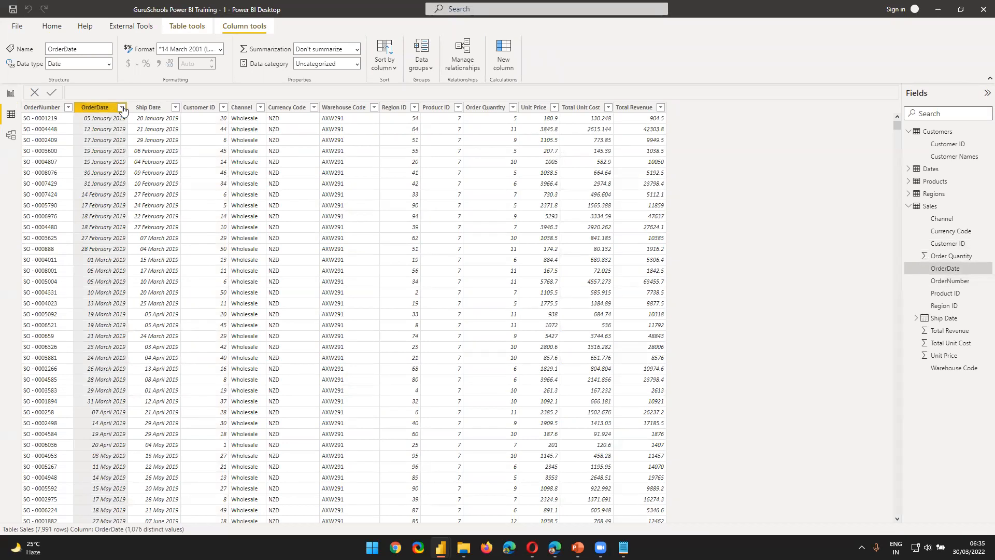
pyautogui.click(123, 110)
pyautogui.click(107, 110)
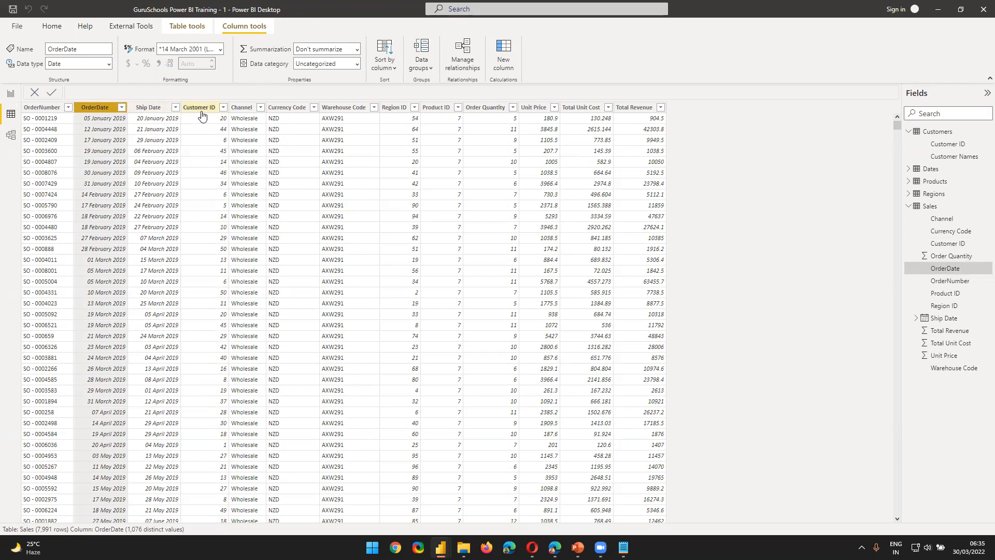
pyautogui.click(138, 107)
pyautogui.click(104, 109)
# Step: Shorten the Sales box from its upper edge in the model diagram and move the Products table closer beneath it
pyautogui.click(12, 134)
pyautogui.moveTo(356, 244); pyautogui.dragTo(358, 264)
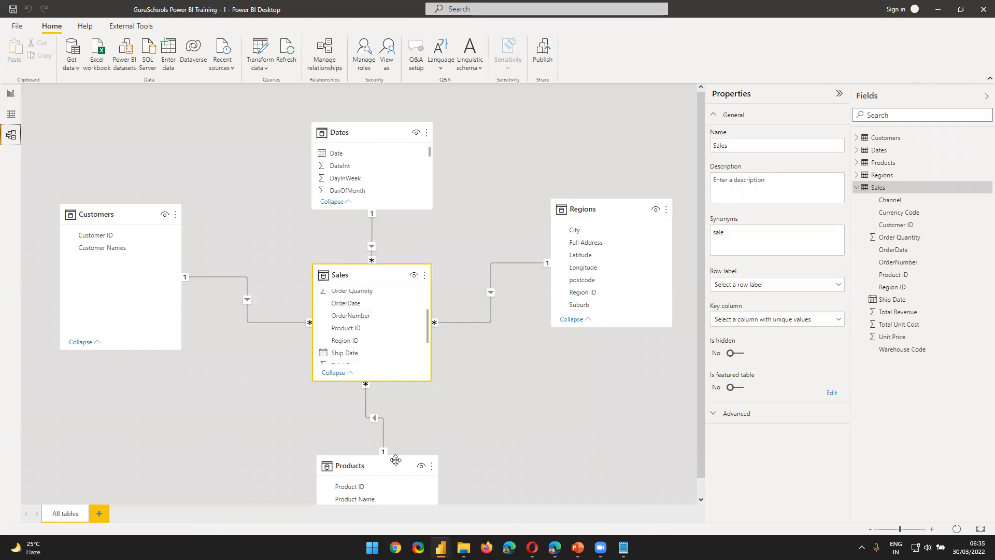
pyautogui.moveTo(395, 459); pyautogui.dragTo(379, 442)
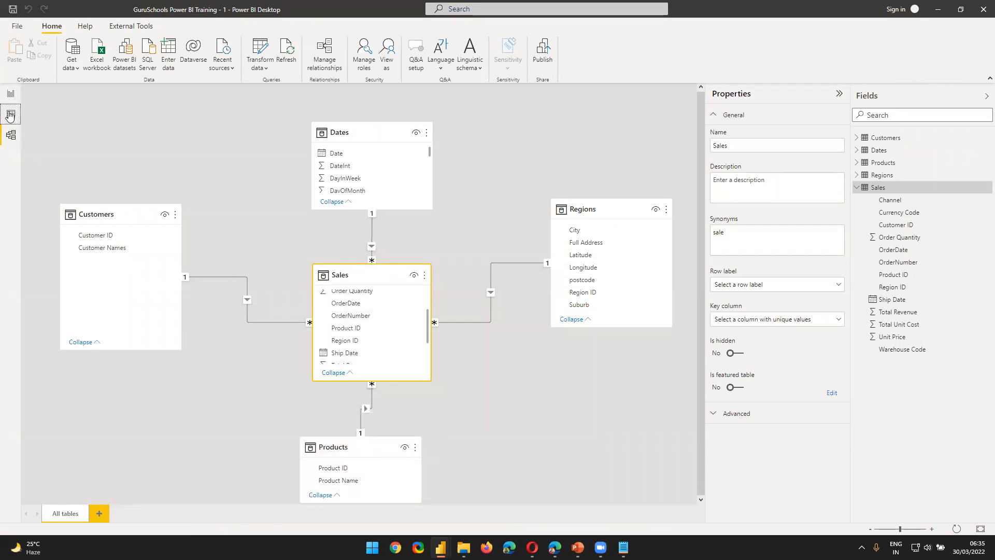
# Step: Open the Dates table's data and examine its Date column as the key of the relationship
pyautogui.click(9, 115)
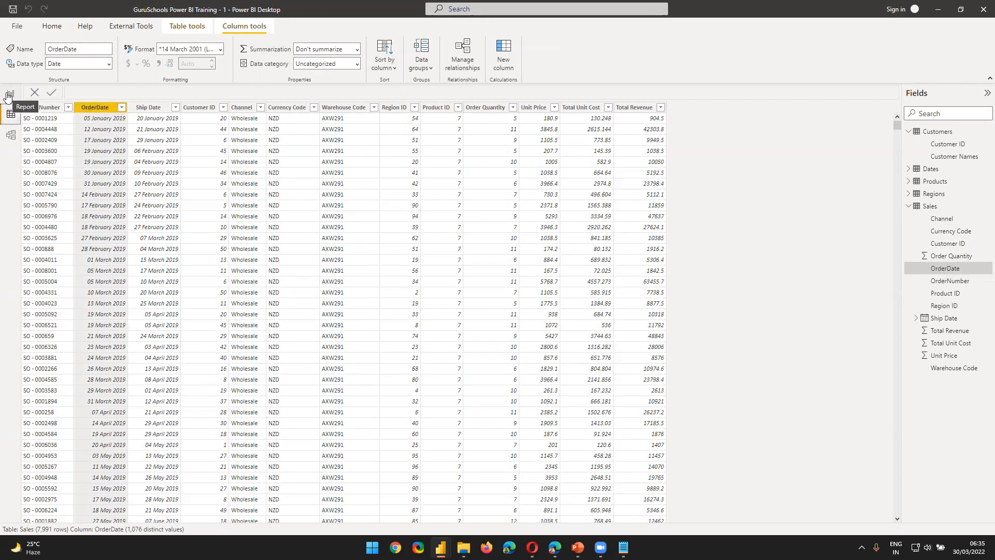
pyautogui.click(11, 135)
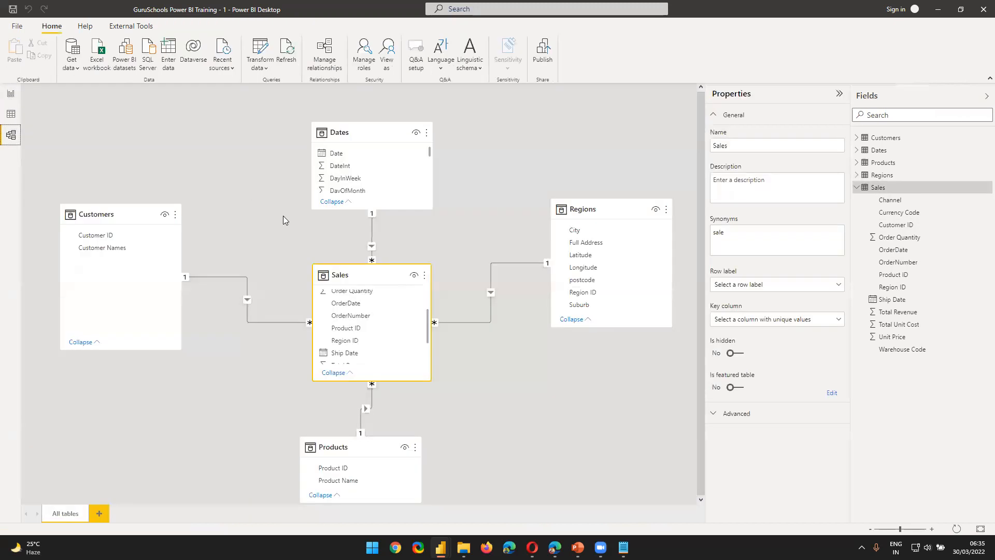
pyautogui.click(355, 132)
pyautogui.click(11, 114)
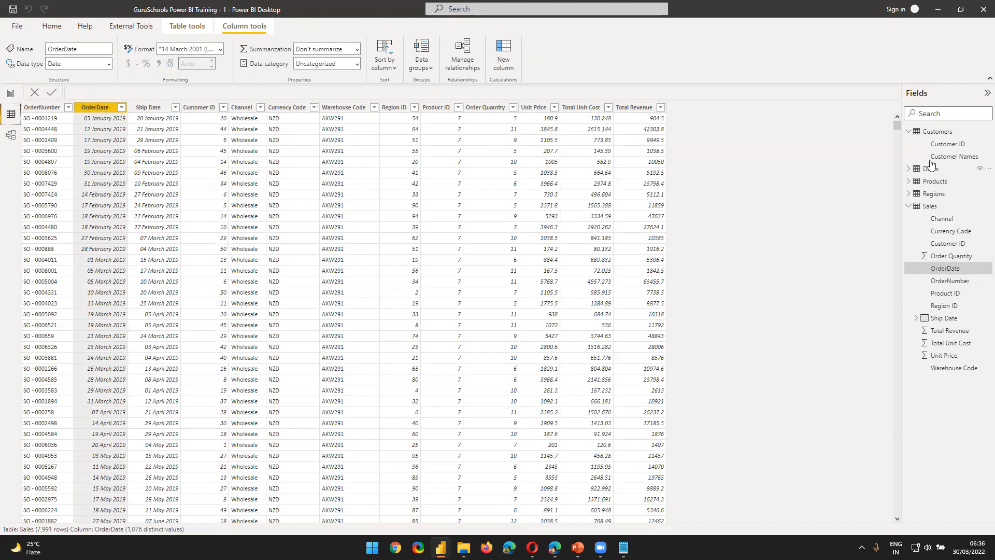
pyautogui.click(931, 167)
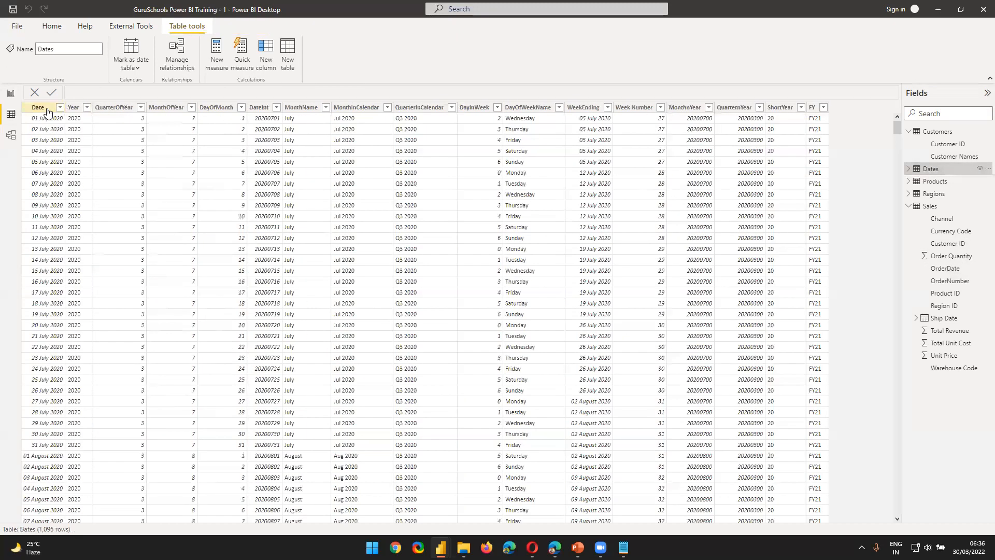
pyautogui.click(38, 108)
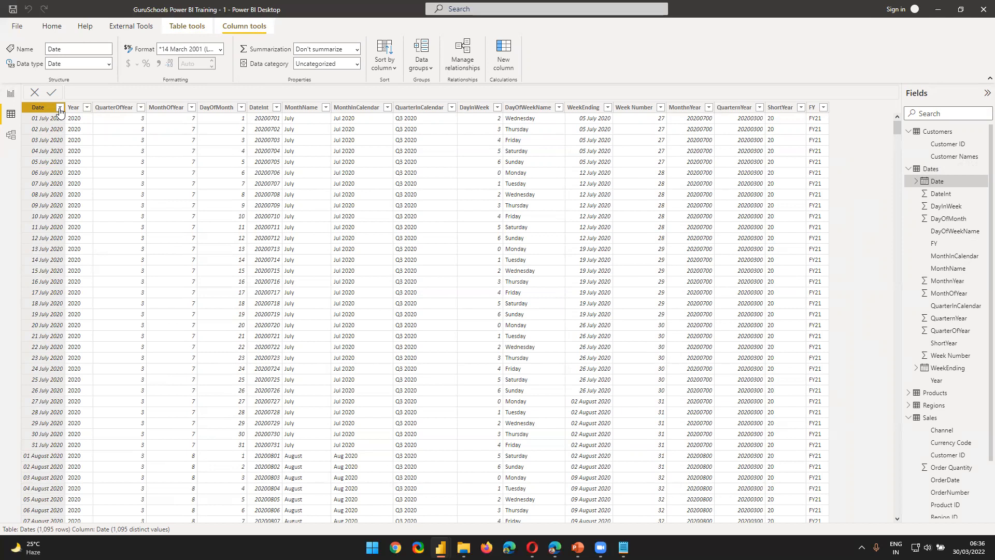
# Step: Inspect the relationship line between Dates and Sales in the model diagram, check the report page, and return to the diagram
pyautogui.click(11, 135)
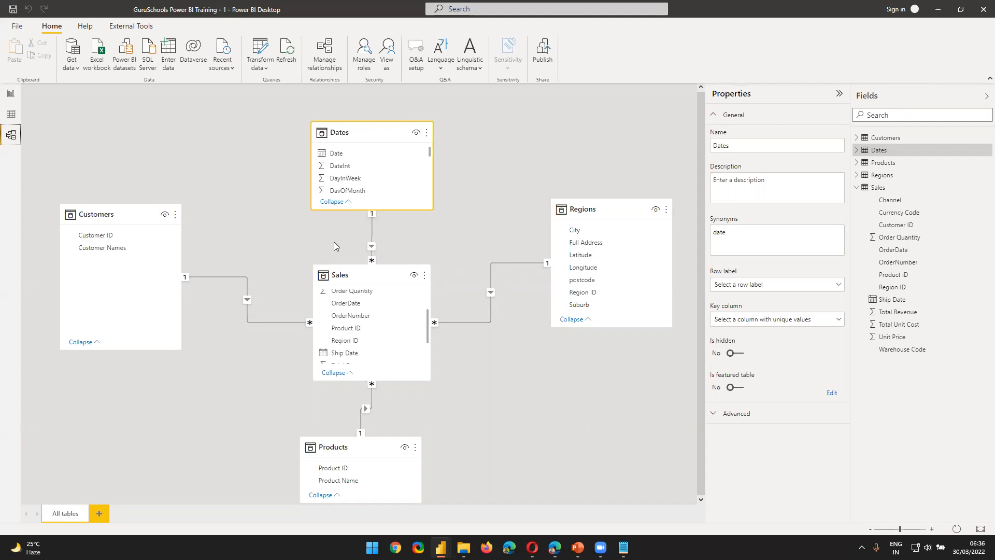
pyautogui.click(373, 233)
pyautogui.click(648, 402)
pyautogui.click(8, 94)
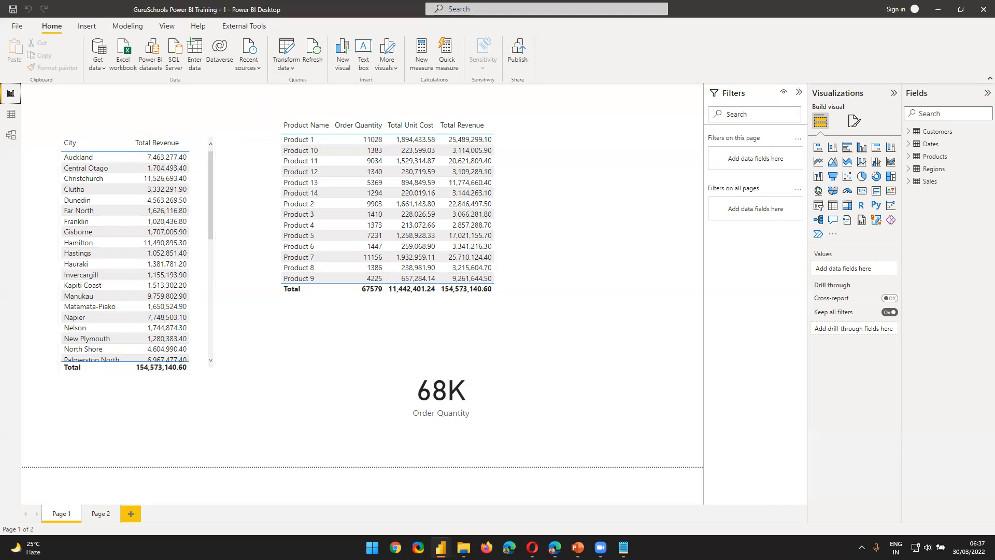
pyautogui.click(10, 136)
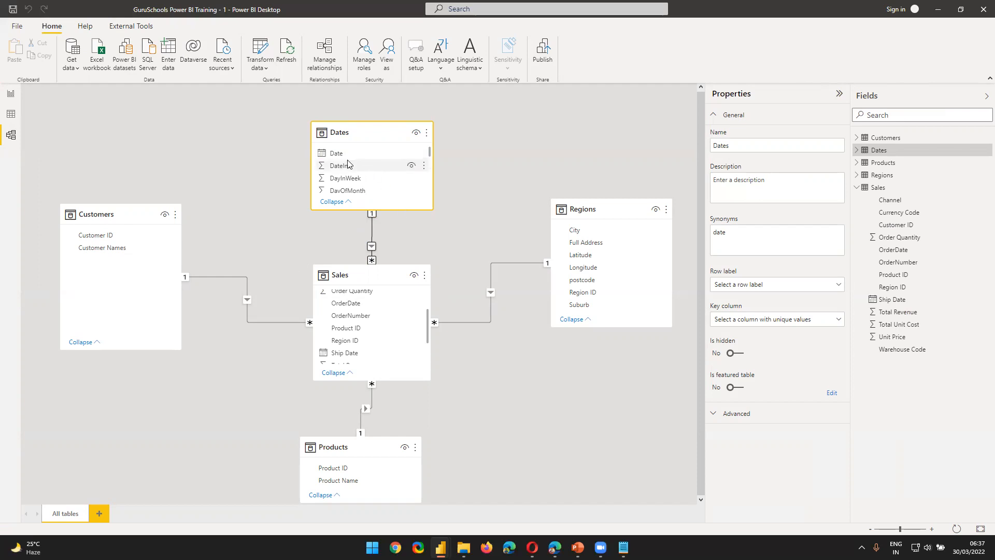
# Step: Relate the Dates table's Date column to the Sales Ship Date column and move the Sales box lower in the model diagram
pyautogui.moveTo(347, 153); pyautogui.dragTo(365, 317)
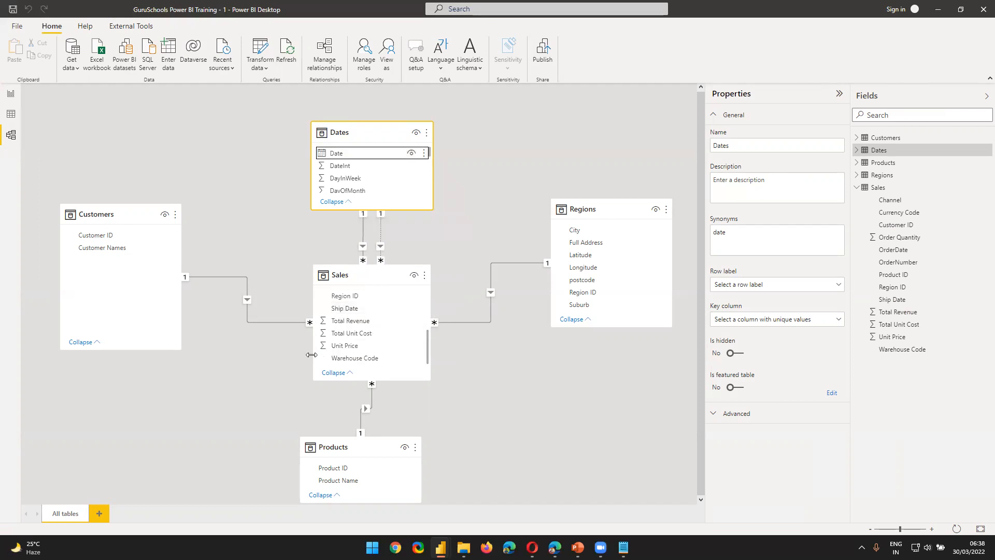
pyautogui.moveTo(344, 275); pyautogui.dragTo(334, 307)
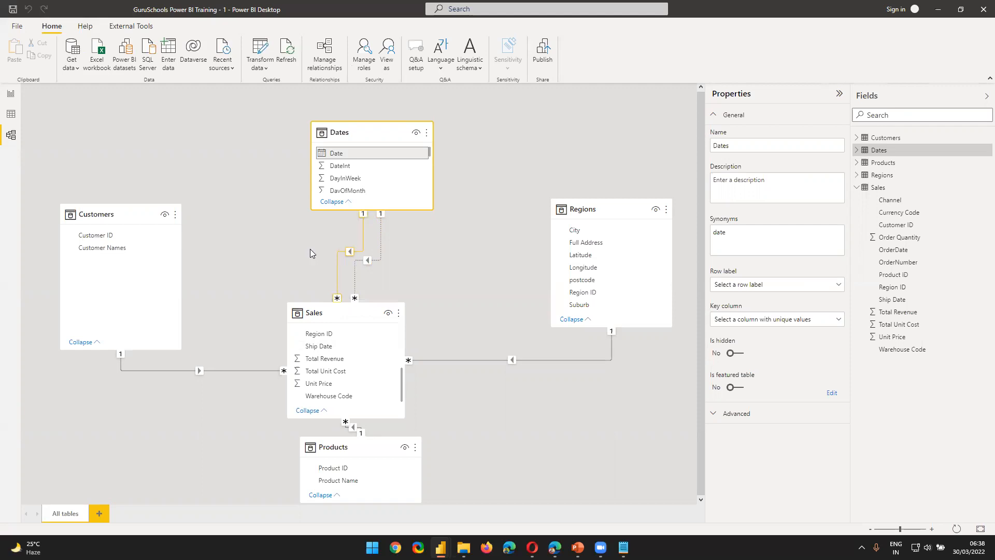
pyautogui.click(284, 238)
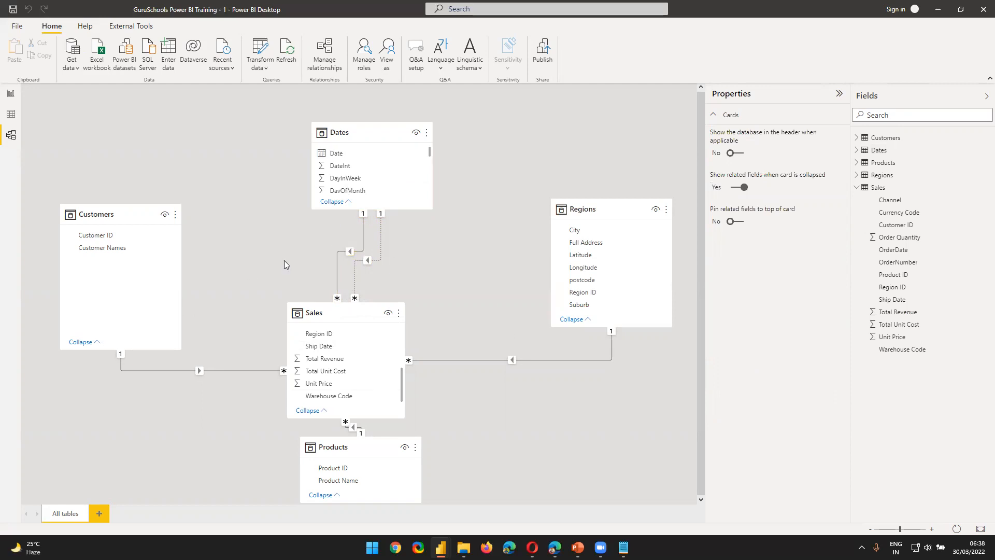
# Step: Add a new report page and insert a table visual showing Total Revenue from Sales
pyautogui.click(13, 98)
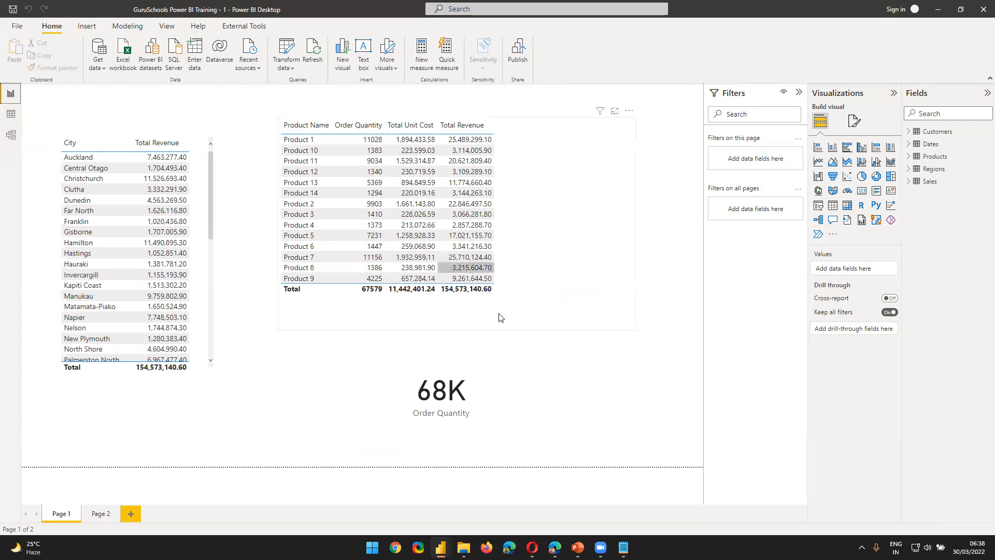
pyautogui.click(137, 508)
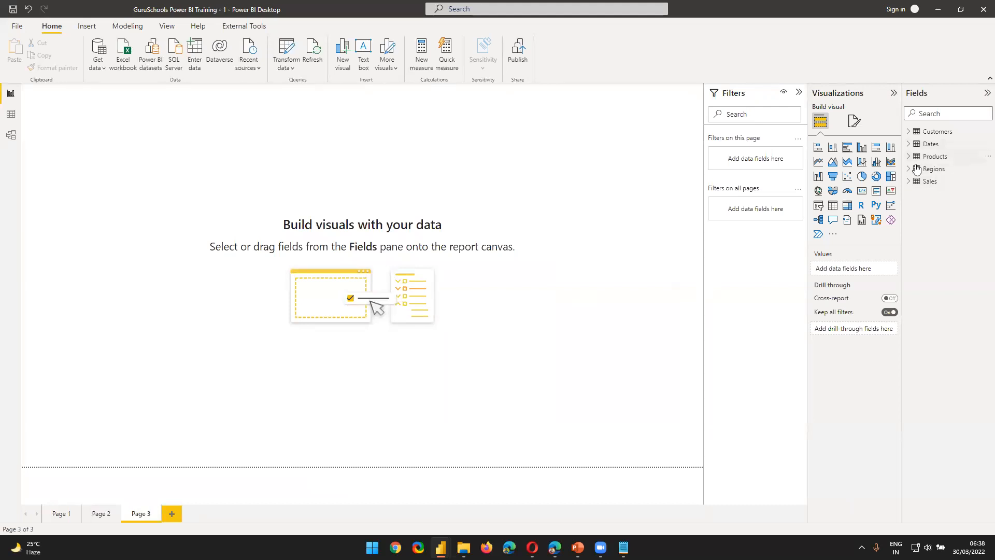
pyautogui.click(908, 181)
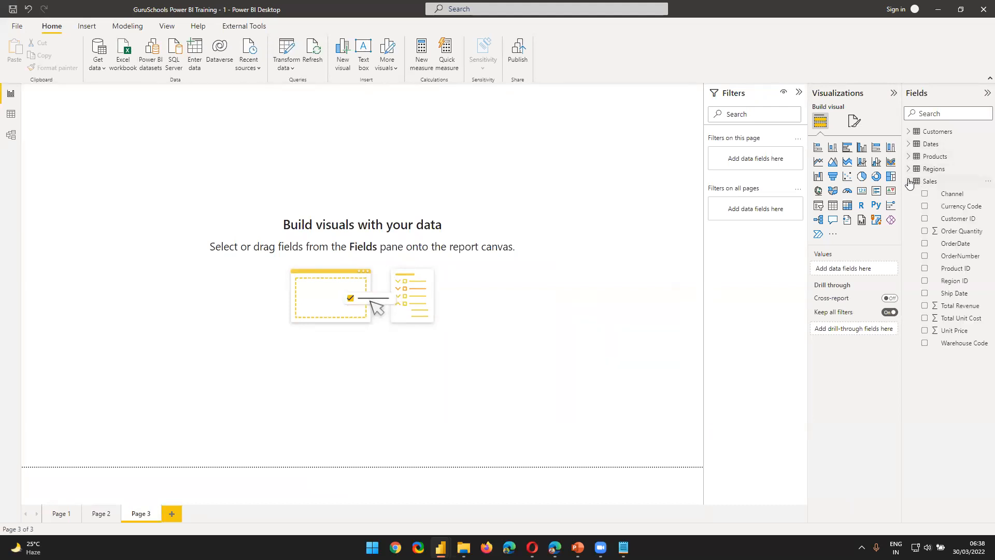
pyautogui.click(832, 205)
pyautogui.moveTo(98, 103); pyautogui.dragTo(307, 207)
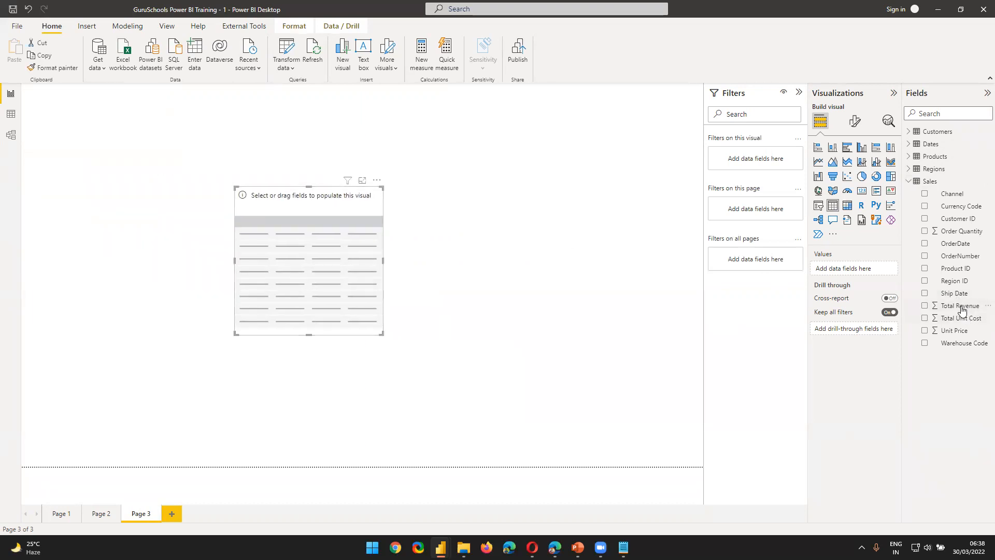
pyautogui.moveTo(944, 307); pyautogui.dragTo(871, 268)
pyautogui.moveTo(366, 308); pyautogui.dragTo(398, 328)
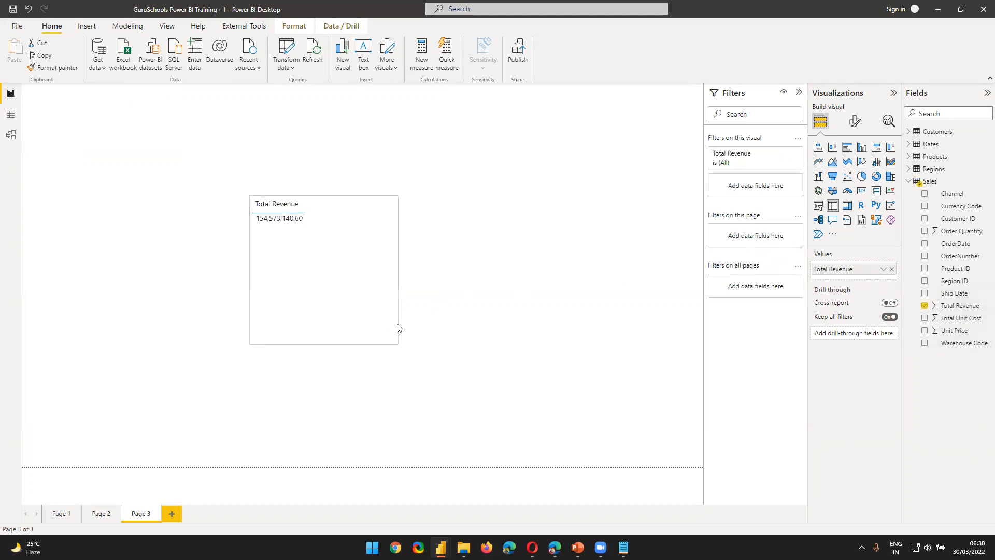
# Step: Add the Dates table's Date field before Total Revenue as plain dates instead of a hierarchy, and enlarge and reposition the table visual
pyautogui.click(909, 145)
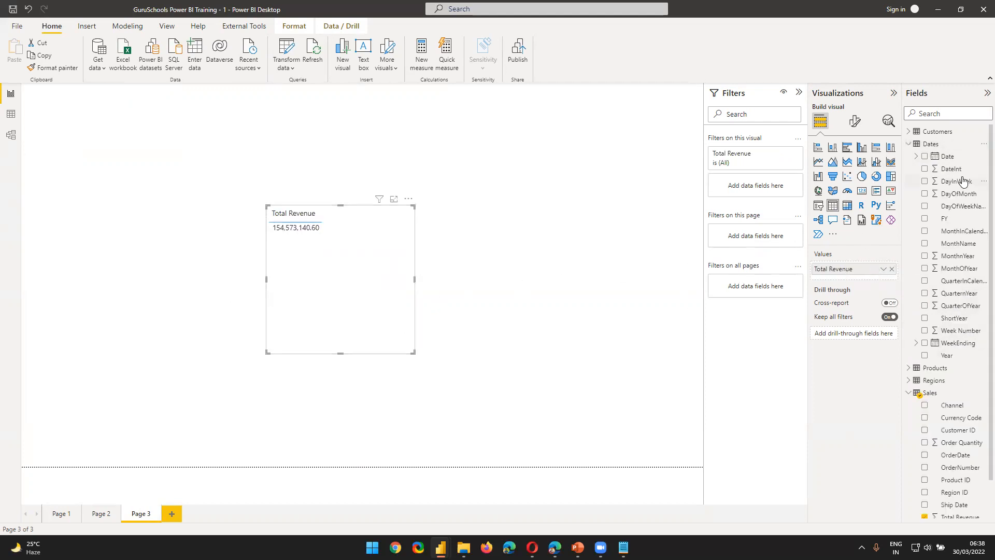
pyautogui.moveTo(938, 156); pyautogui.dragTo(856, 269)
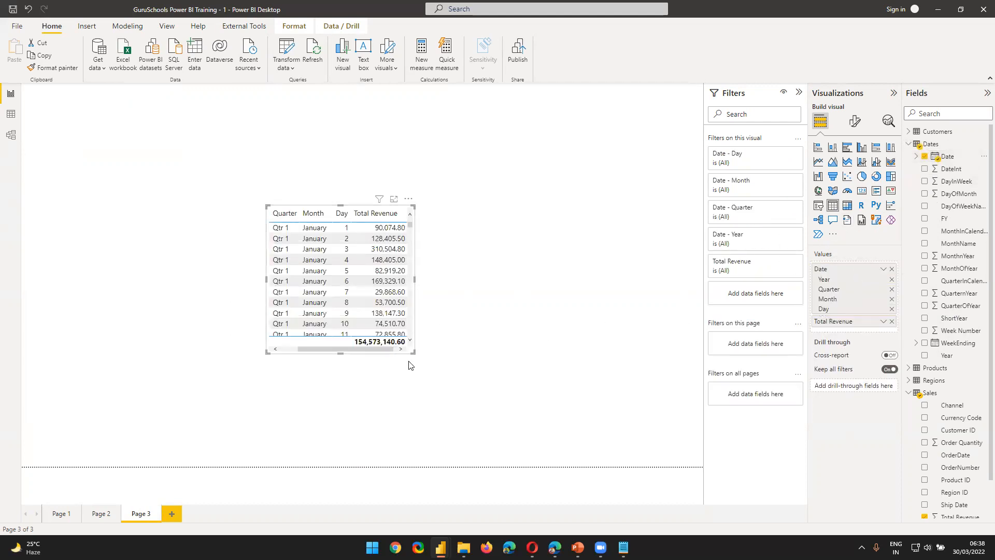
pyautogui.moveTo(414, 351); pyautogui.dragTo(595, 440)
pyautogui.moveTo(567, 404); pyautogui.dragTo(539, 312)
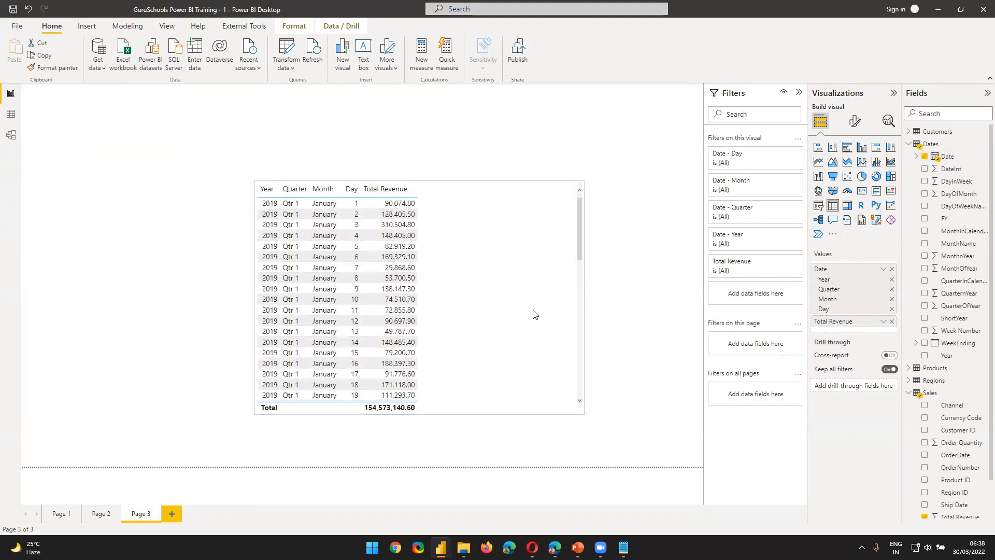
pyautogui.click(884, 269)
pyautogui.click(910, 322)
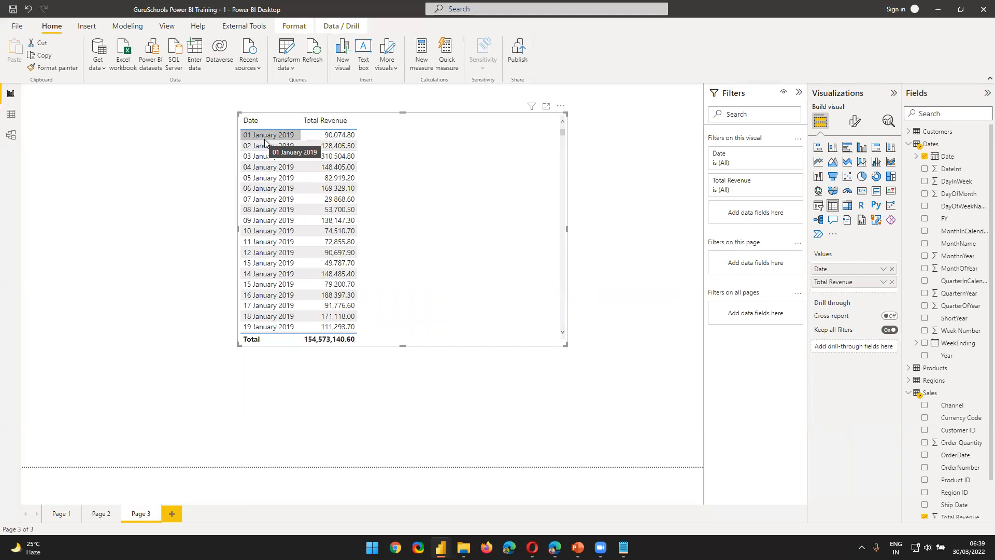
# Step: Delete the relationship between the Dates table and the Sales OrderDate column in the model diagram
pyautogui.click(12, 136)
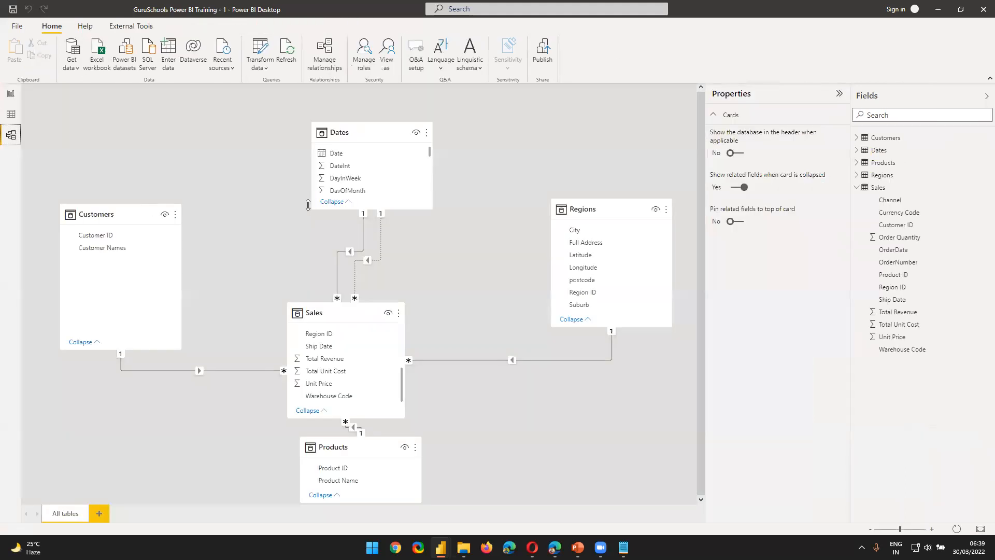
pyautogui.click(370, 258)
pyautogui.click(556, 293)
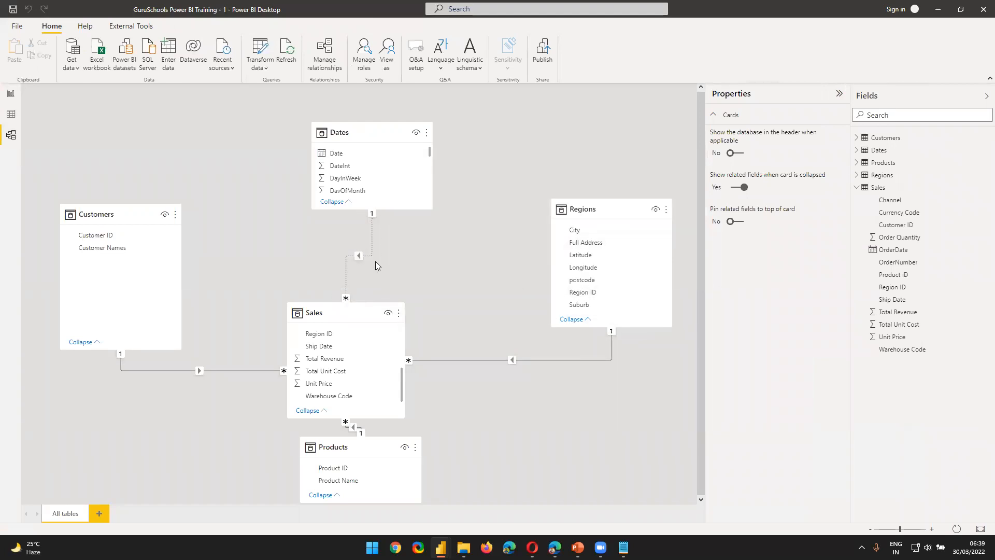
# Step: Make the remaining Ship Date relationship active and check the revenue by date on the report page
pyautogui.doubleClick(370, 254)
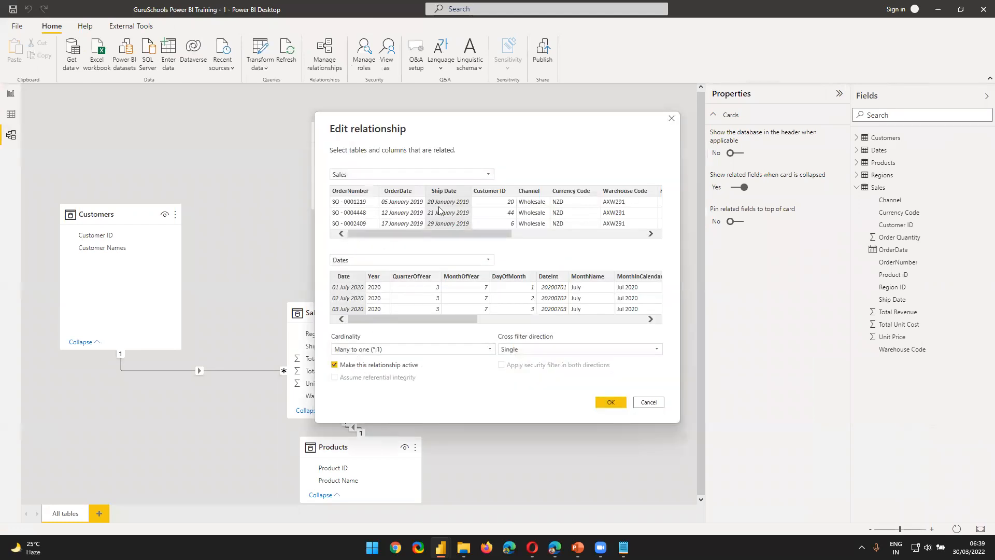
pyautogui.click(609, 402)
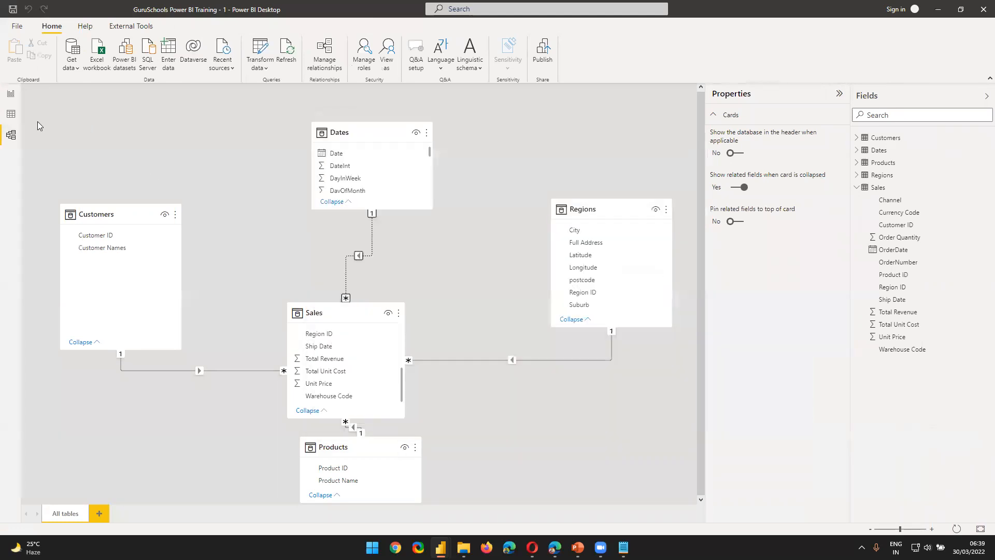
pyautogui.click(10, 94)
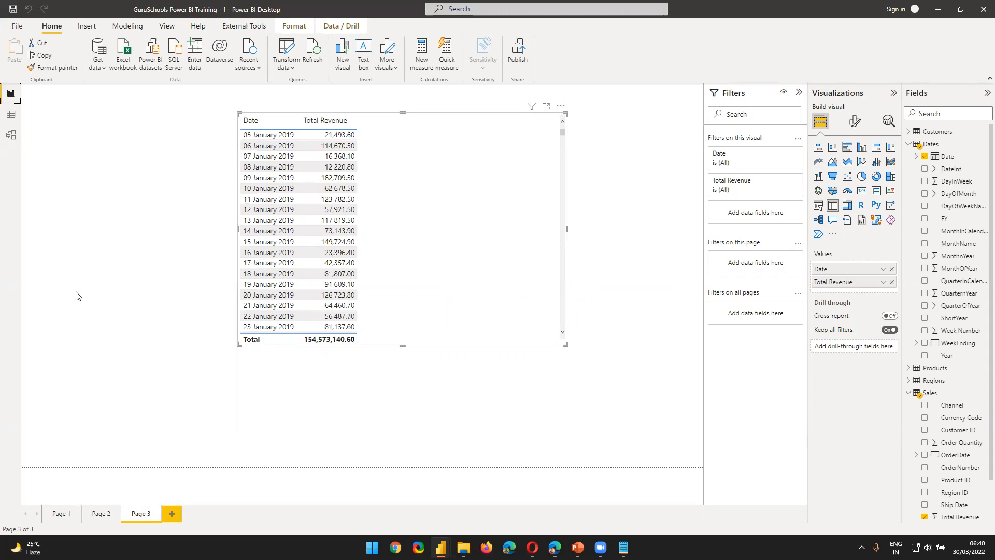
# Step: Switch the active Dates relationship to the Sales OrderDate column and add a second relationship from Date to Ship Date
pyautogui.click(11, 135)
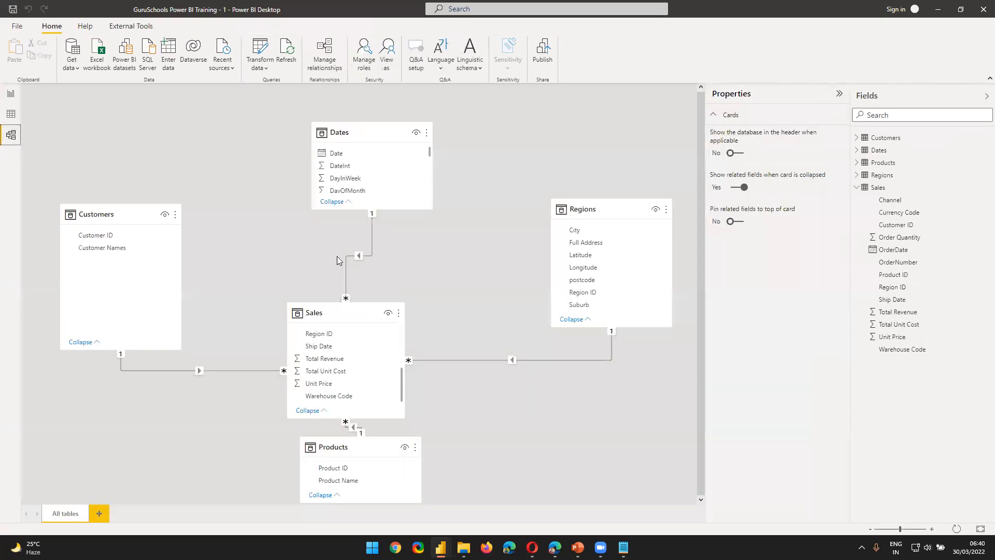
pyautogui.doubleClick(343, 282)
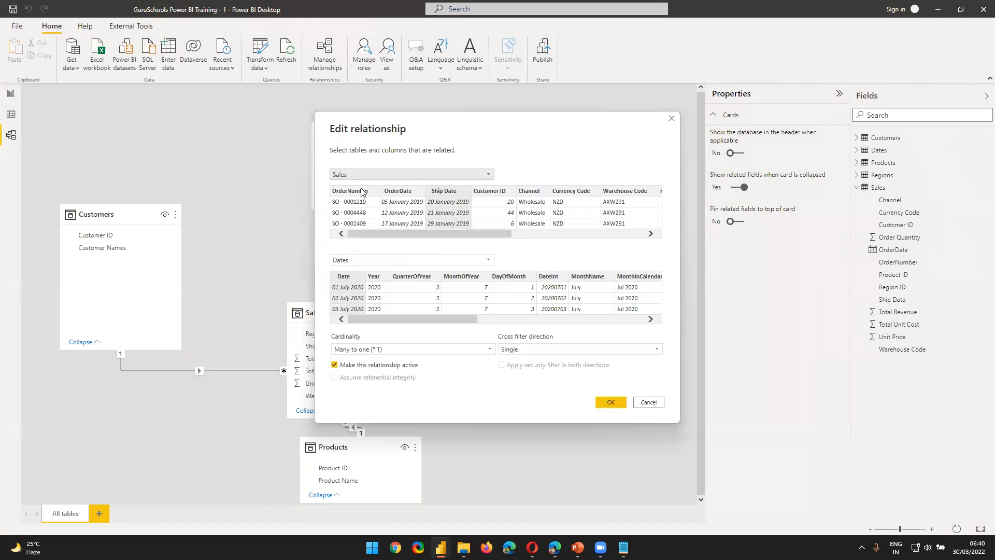
pyautogui.click(409, 191)
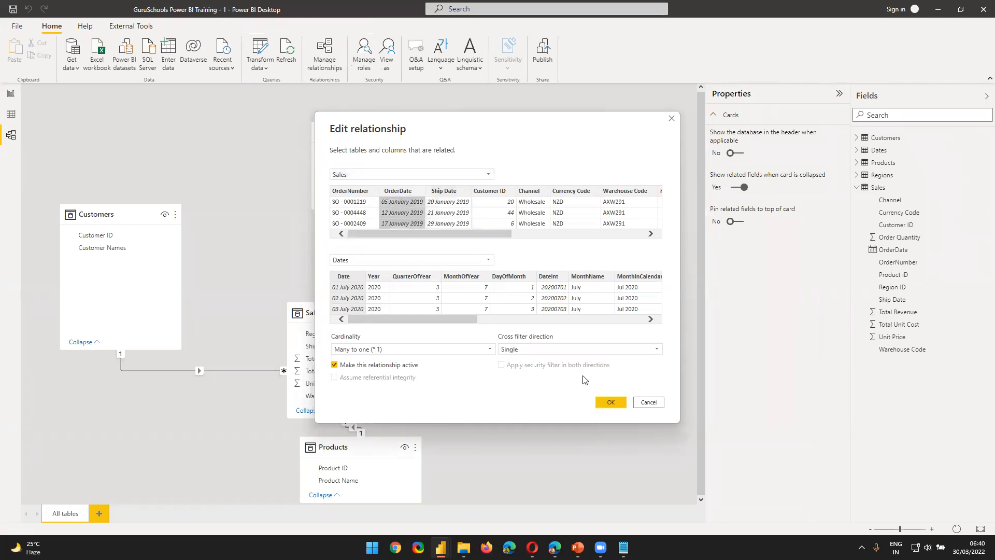
pyautogui.click(610, 402)
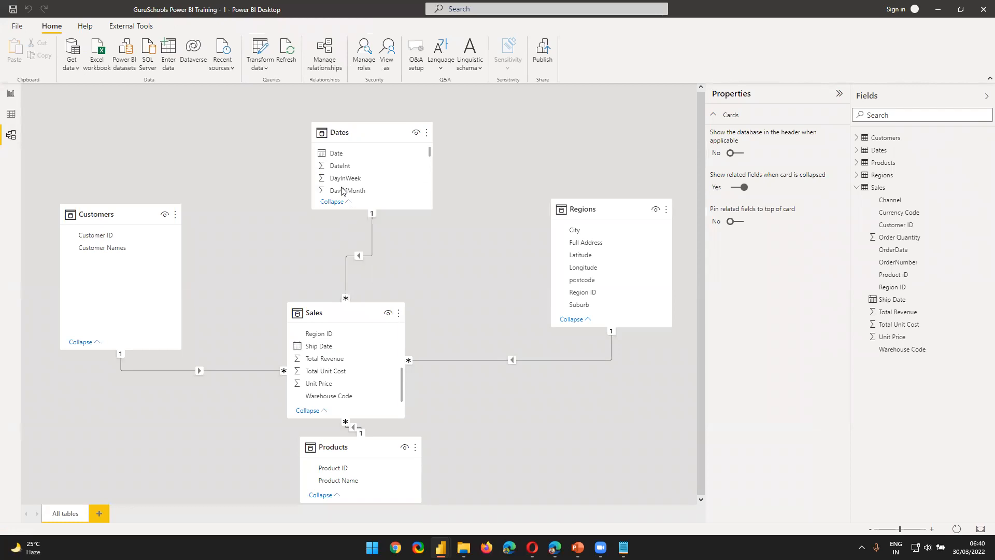
pyautogui.moveTo(341, 160); pyautogui.dragTo(356, 354)
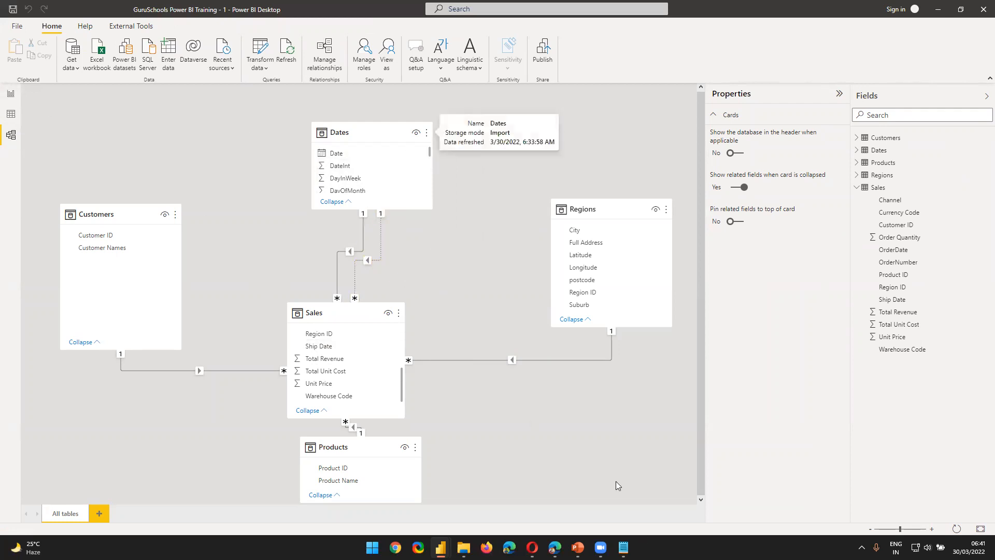
# Step: Switch to the PBI Training presentation in PowerPoint and move the "How to Use Inactive Relationship" slide ahead of "Understanding Filter Flow"
pyautogui.click(577, 547)
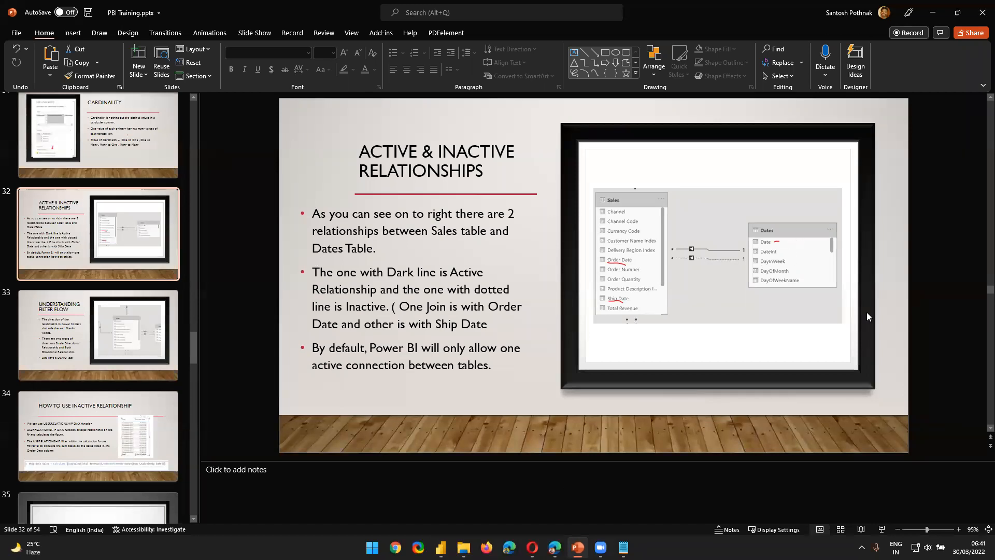
pyautogui.scroll(-2, 866, 334)
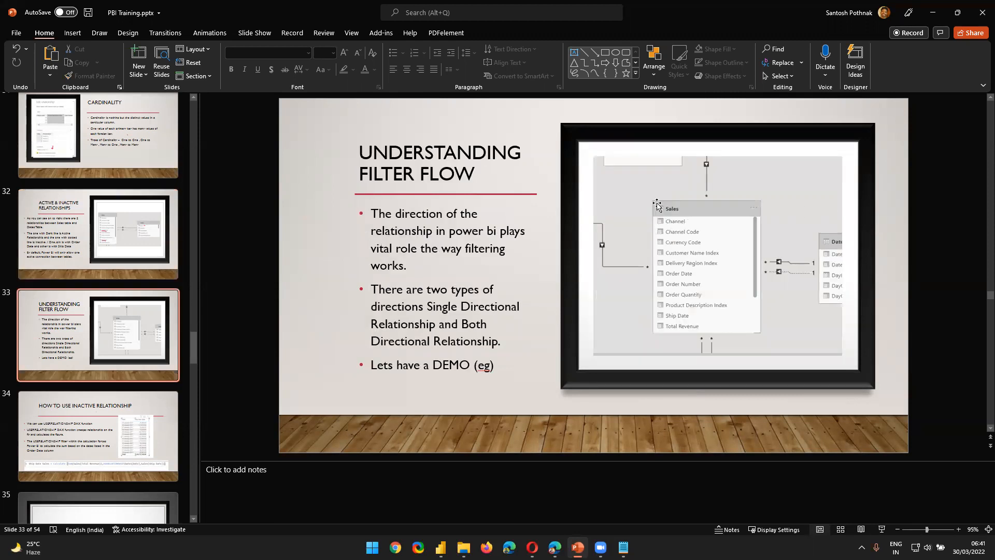
pyautogui.scroll(-1, 270, 320)
pyautogui.moveTo(93, 420); pyautogui.dragTo(87, 317)
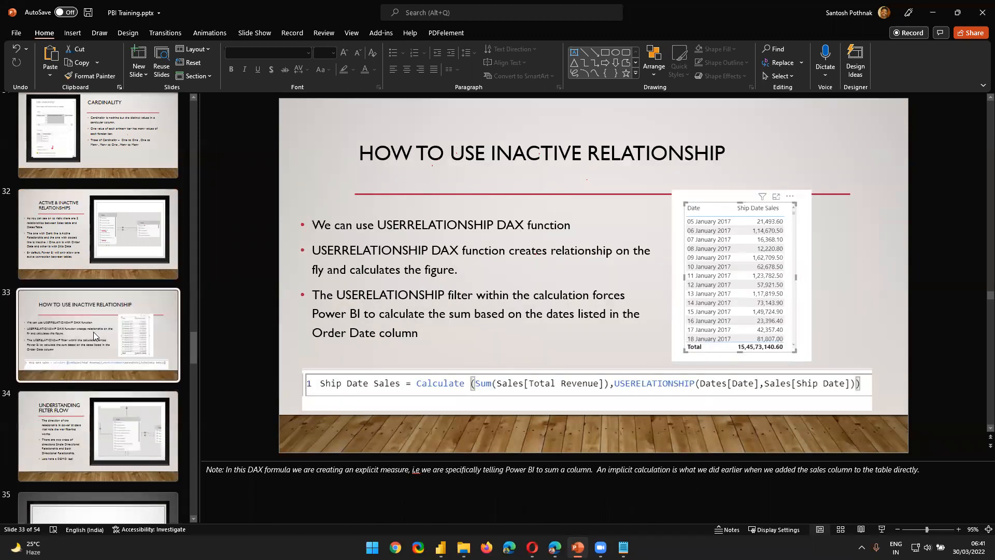
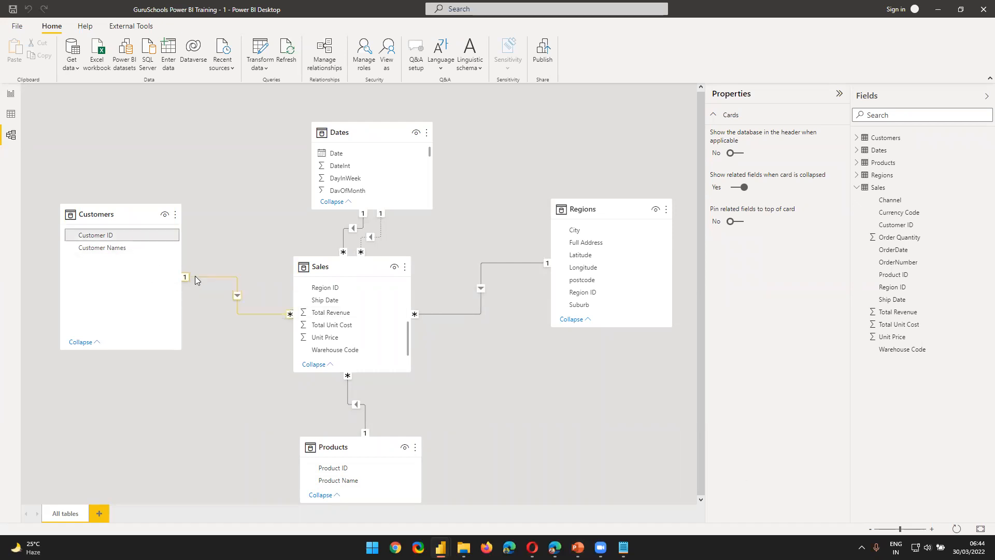
# Step: Move the Customers table higher in the model diagram, keeping it beside the Dates table
pyautogui.click(197, 276)
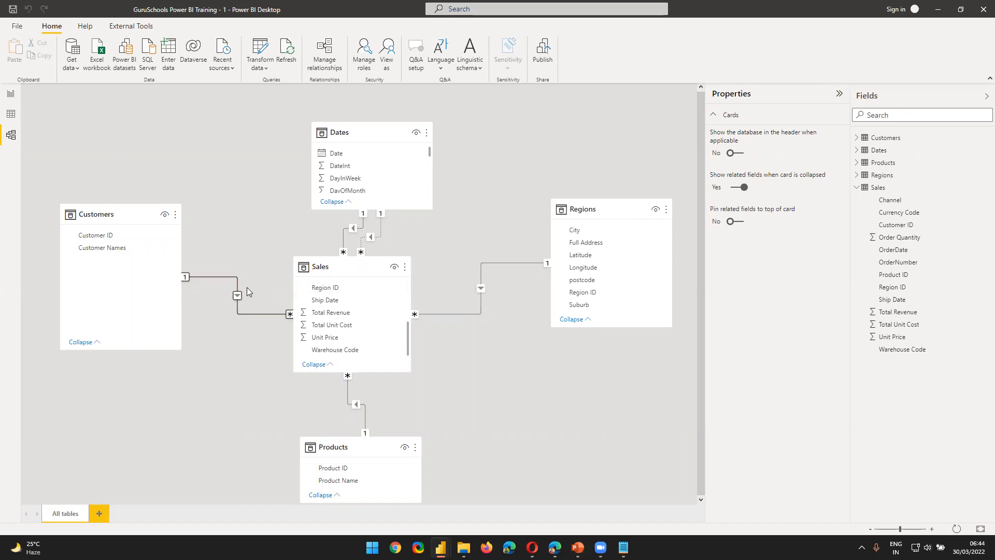
pyautogui.moveTo(125, 221); pyautogui.dragTo(76, 146)
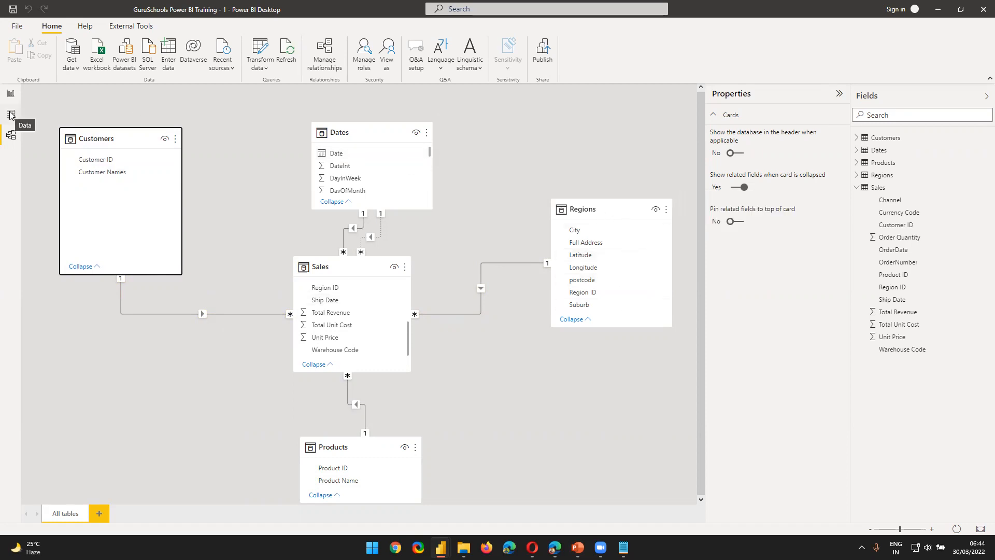
# Step: On report Page 3, move the revenue by date table away from the page's left edge to make room beside it
pyautogui.click(13, 93)
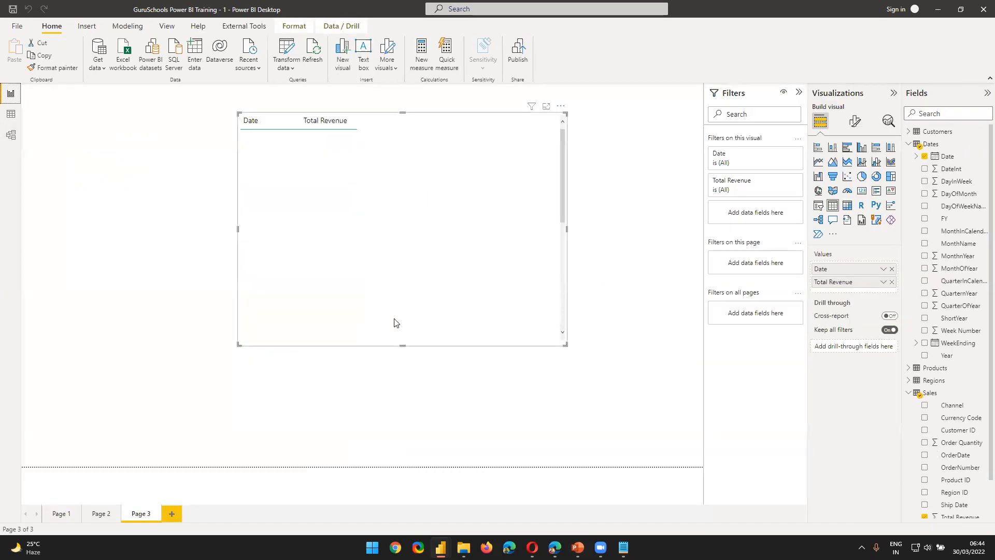
pyautogui.click(102, 192)
pyautogui.moveTo(389, 150); pyautogui.dragTo(441, 224)
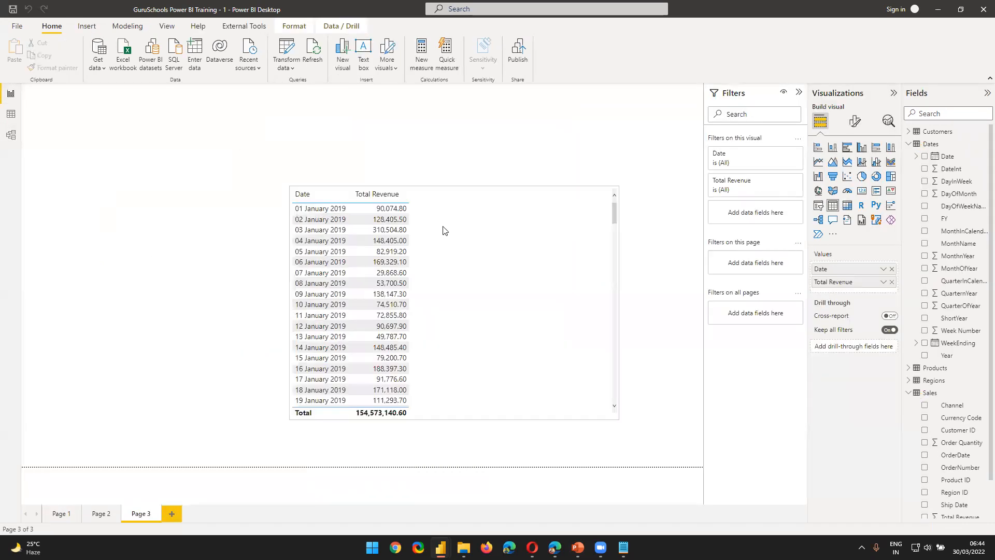
pyautogui.click(154, 191)
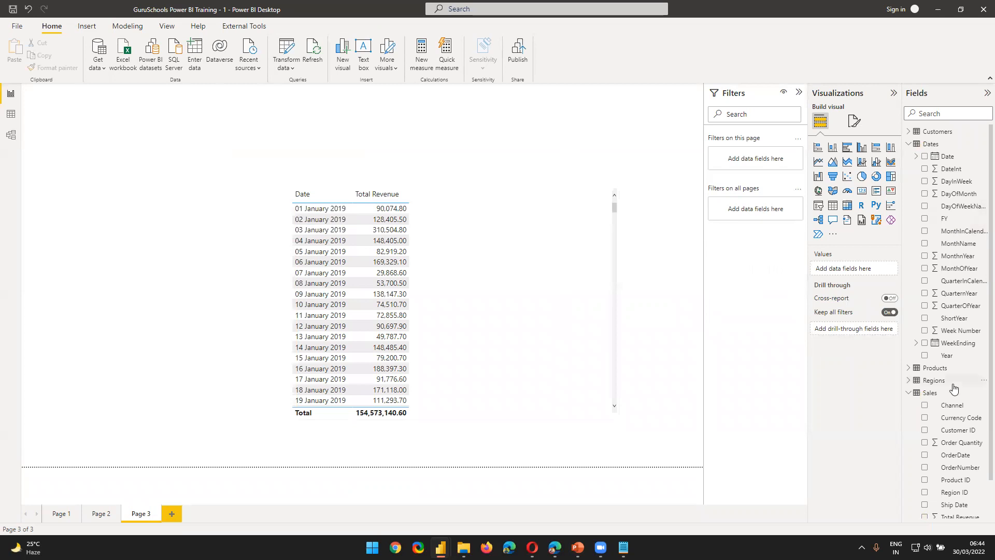
# Step: Add a Product Name slicer beside the revenue table and resize it into a tall, narrow list
pyautogui.click(909, 368)
pyautogui.moveTo(951, 394); pyautogui.dragTo(20, 247)
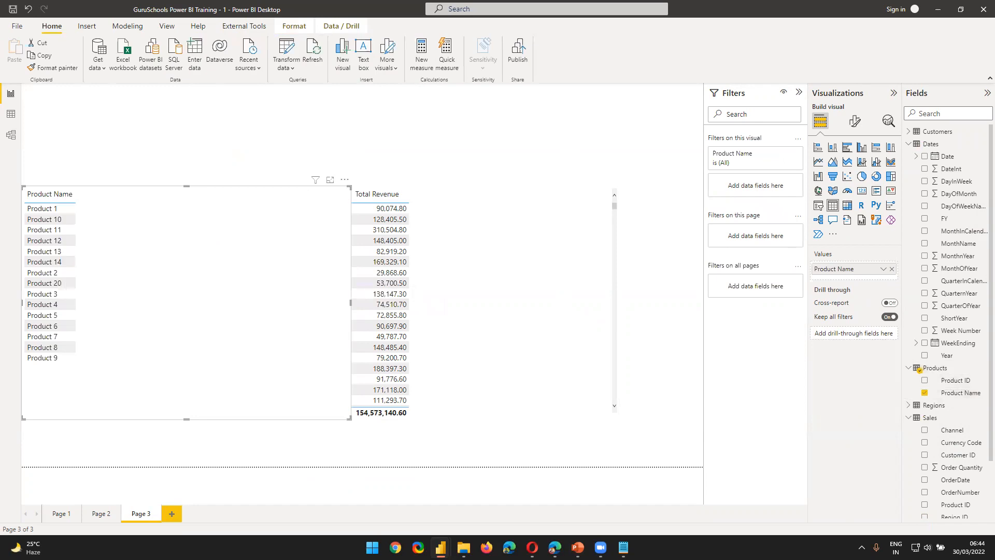
pyautogui.moveTo(191, 220); pyautogui.dragTo(195, 197)
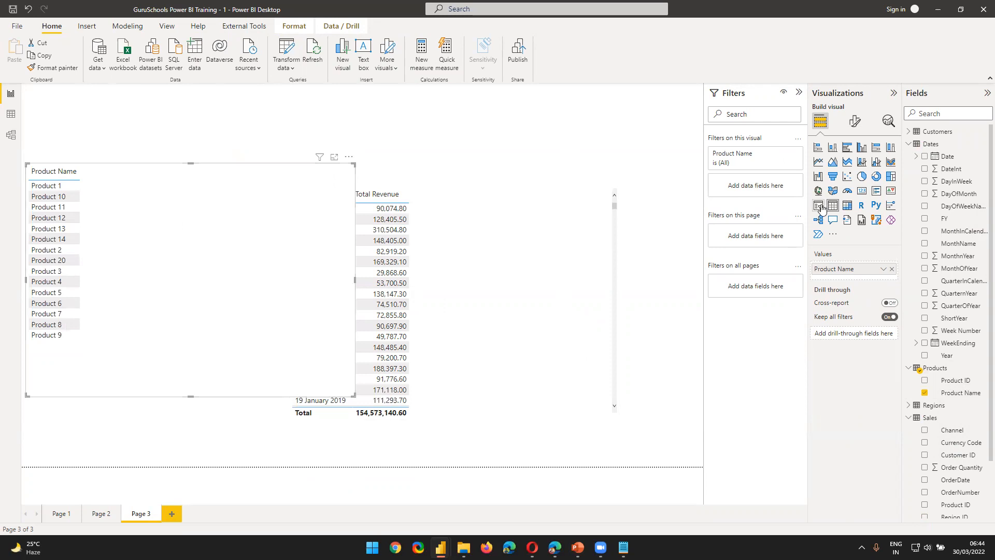
pyautogui.click(821, 207)
pyautogui.moveTo(354, 395); pyautogui.dragTo(166, 465)
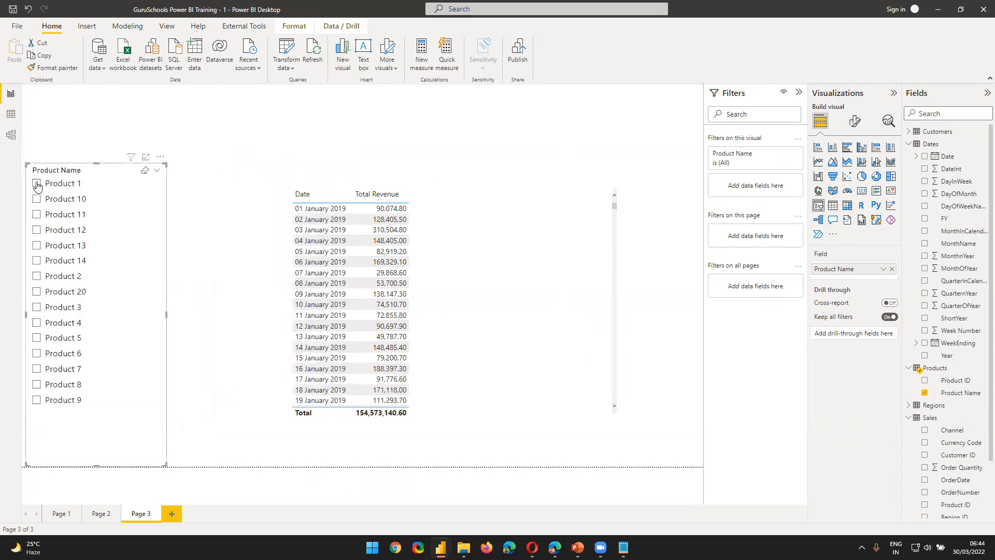
# Step: Filter the revenue table by individual products in turn, including Product 2, Product 14, Product 9 and Product 3
pyautogui.click(36, 198)
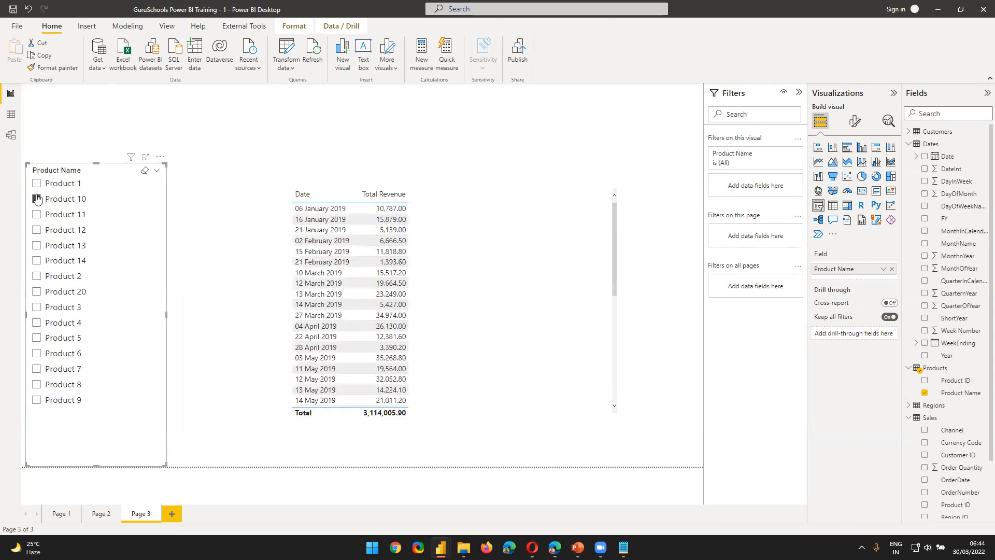
pyautogui.click(52, 276)
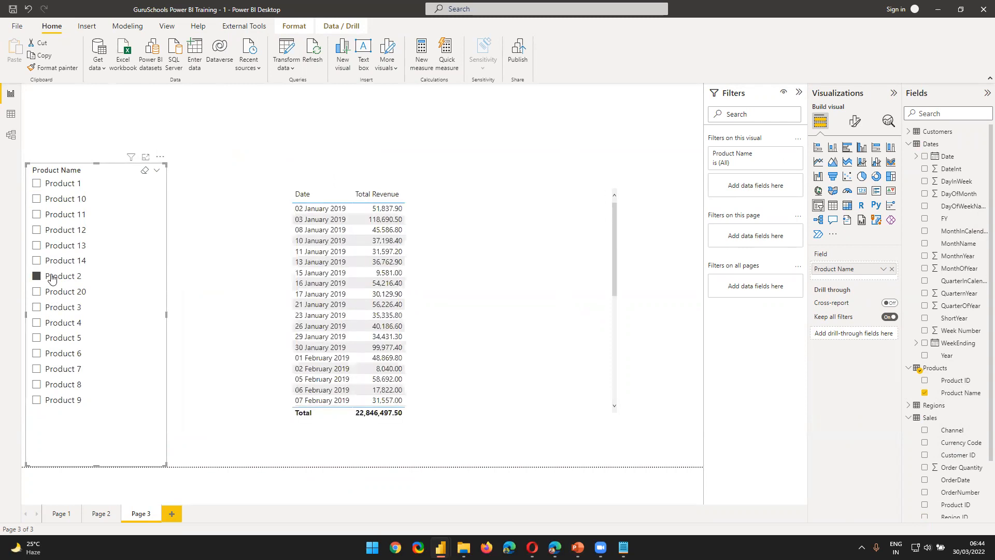
pyautogui.click(467, 215)
pyautogui.click(47, 263)
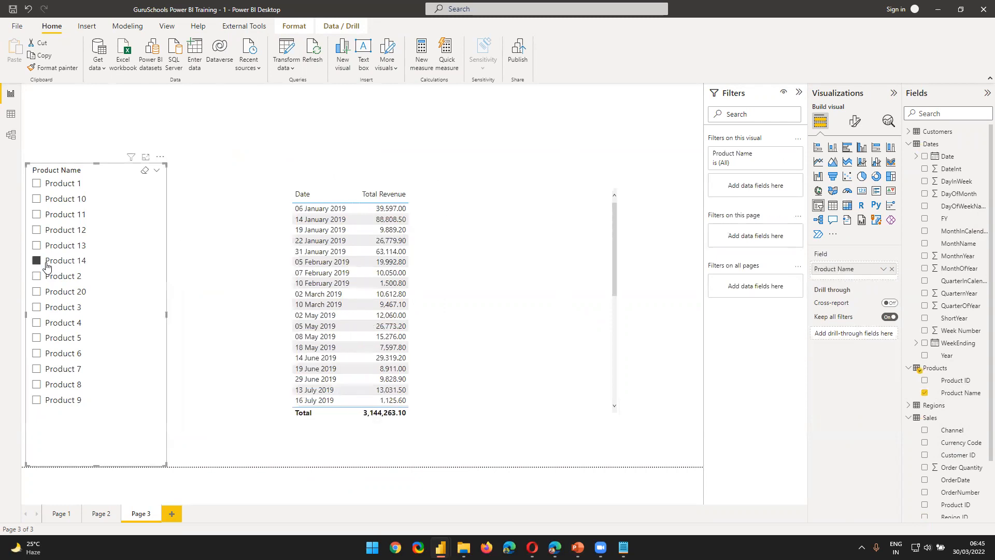
pyautogui.click(48, 403)
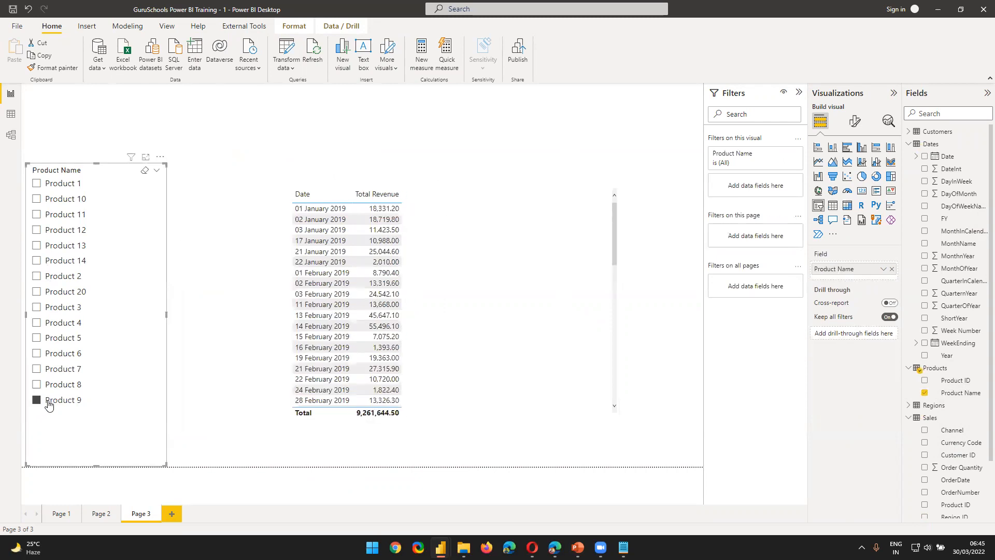
pyautogui.click(54, 310)
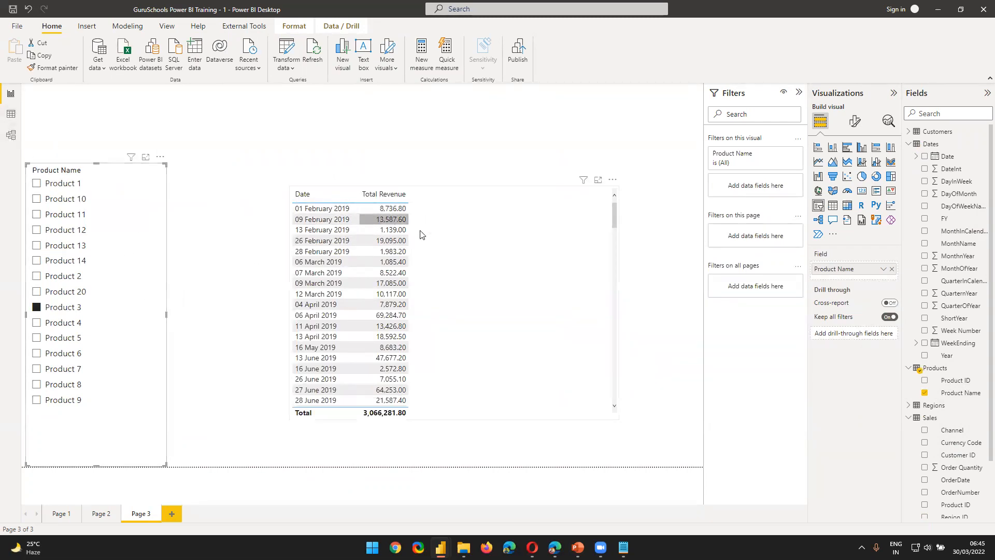
# Step: Set the cross filter direction of the Customers to Sales relationship to Both in the model diagram
pyautogui.click(11, 136)
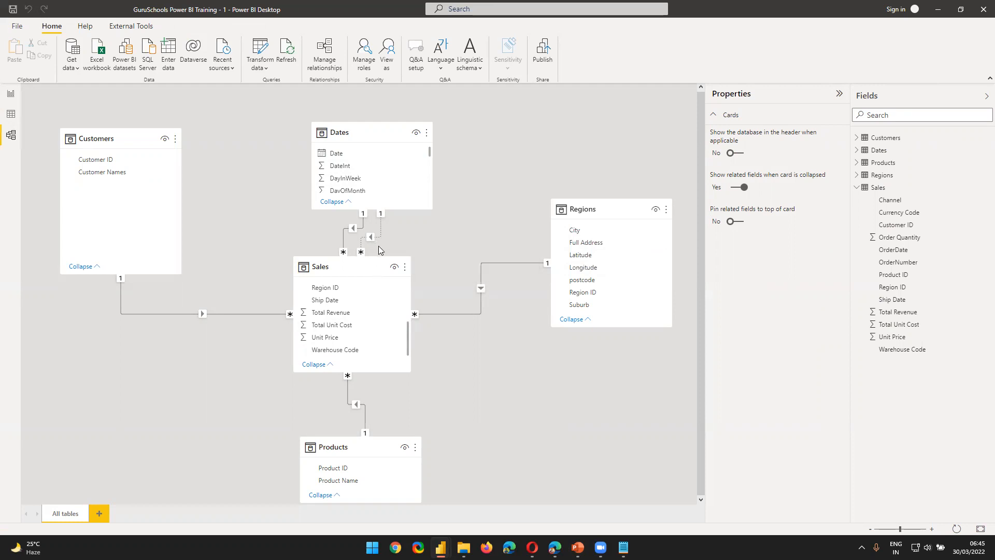
pyautogui.hotkey('alt', 'Tab')
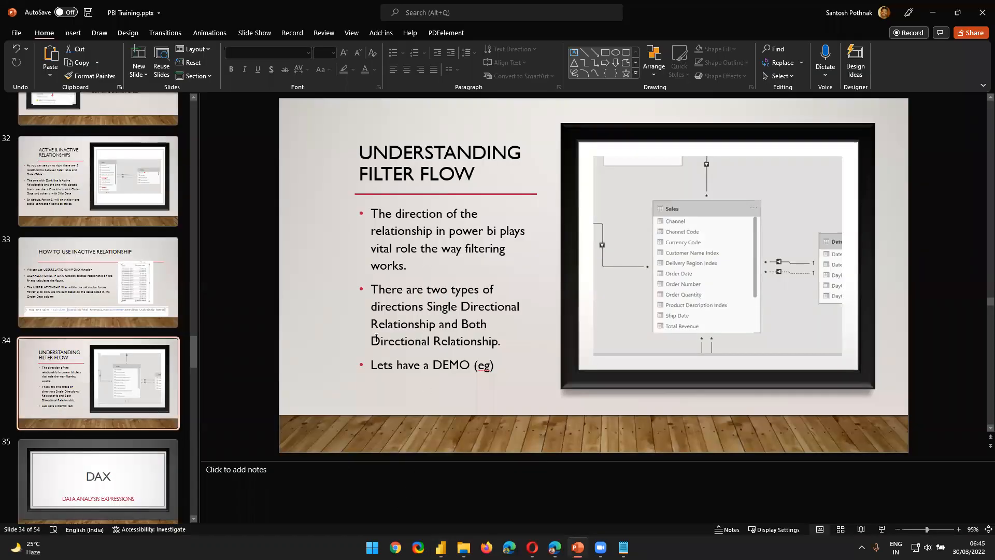
pyautogui.hotkey('alt', 'Tab')
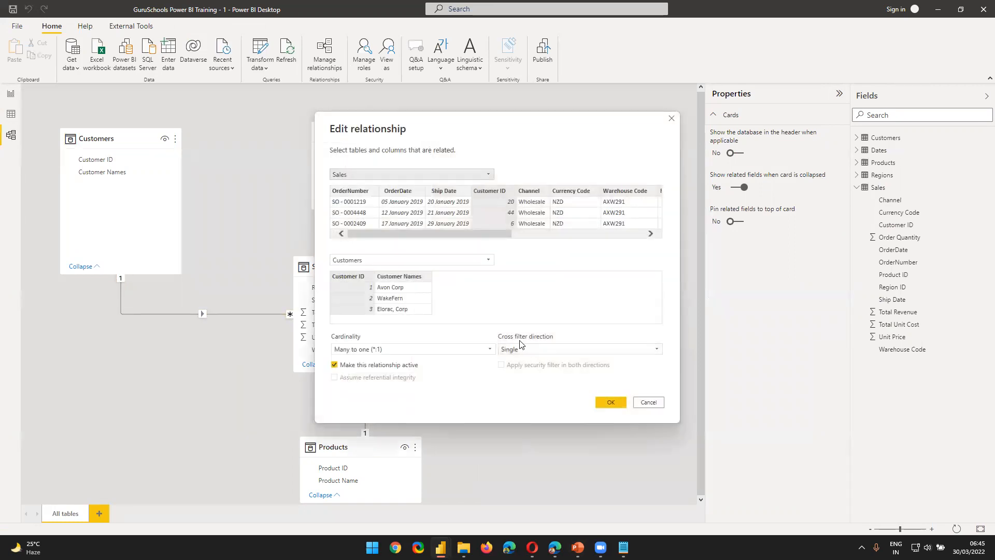
pyautogui.click(529, 350)
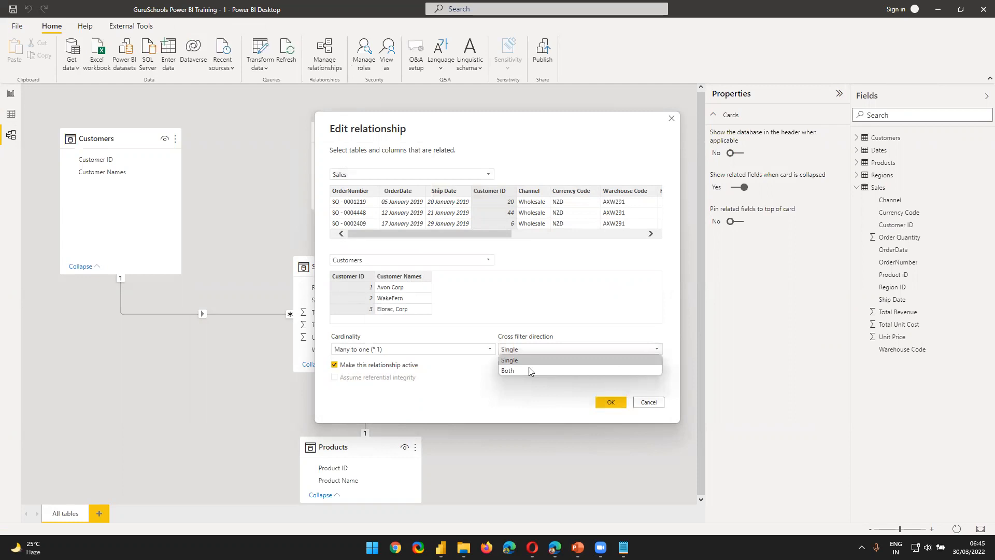
pyautogui.click(529, 369)
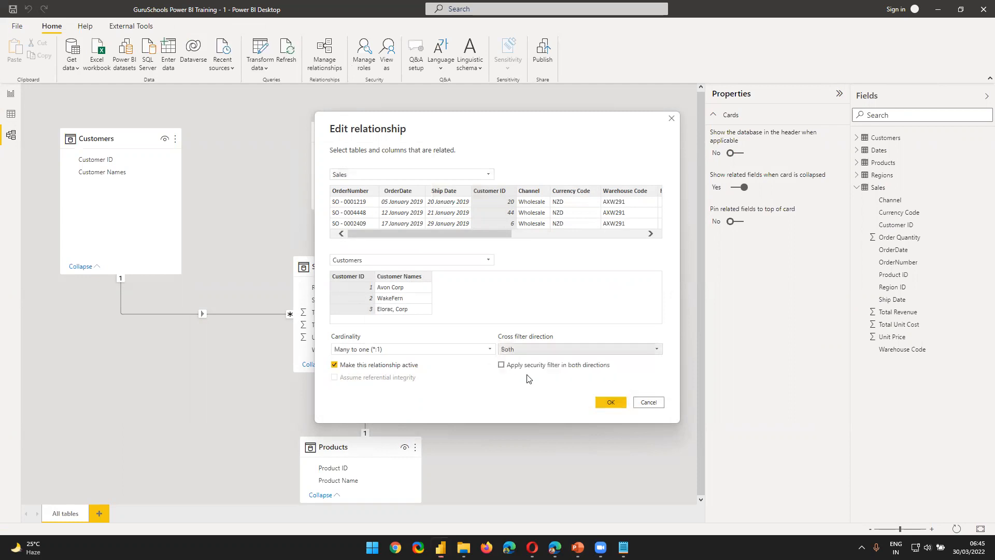
pyautogui.click(619, 400)
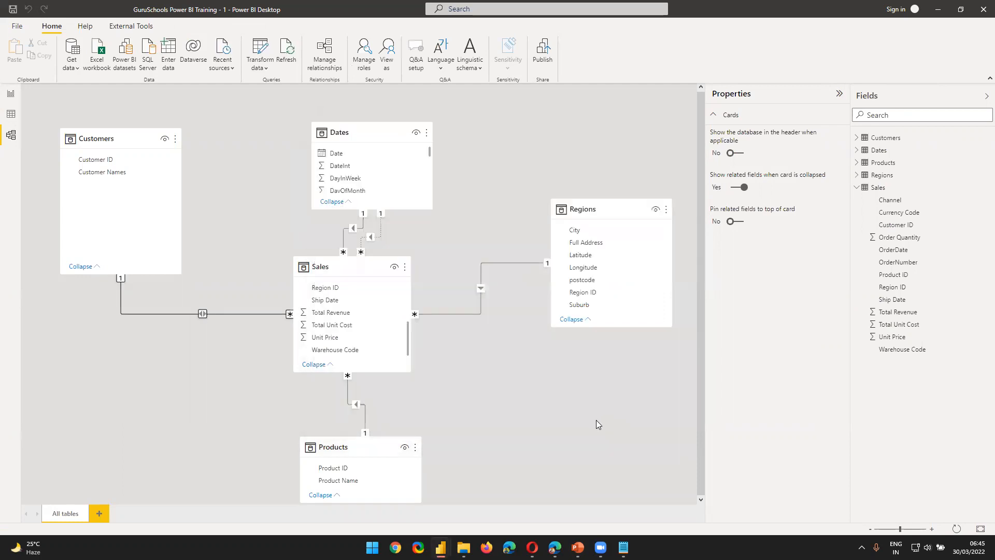
# Step: Return the Customers to Sales relationship's cross filter direction to Single
pyautogui.click(235, 378)
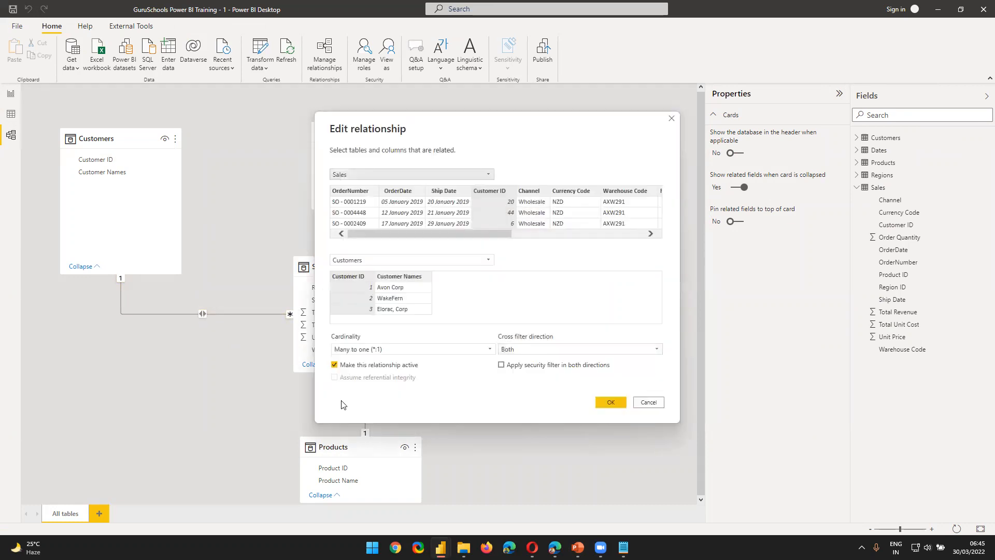
pyautogui.click(519, 349)
pyautogui.click(520, 361)
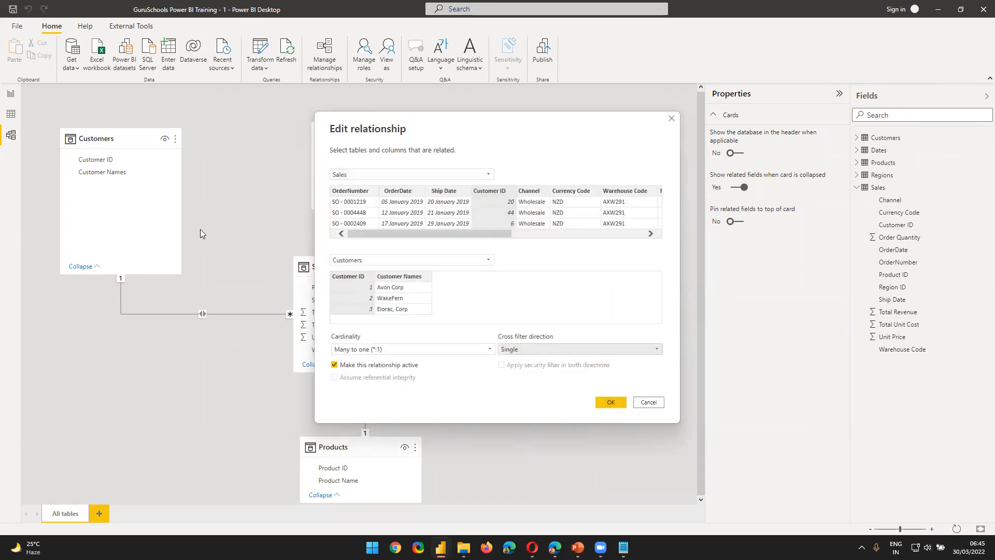
pyautogui.click(604, 402)
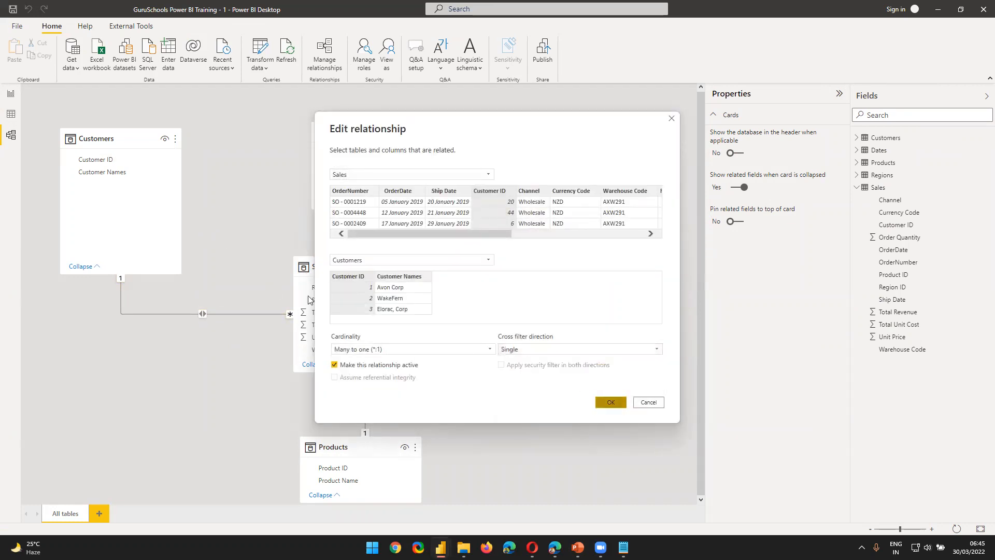
pyautogui.click(215, 337)
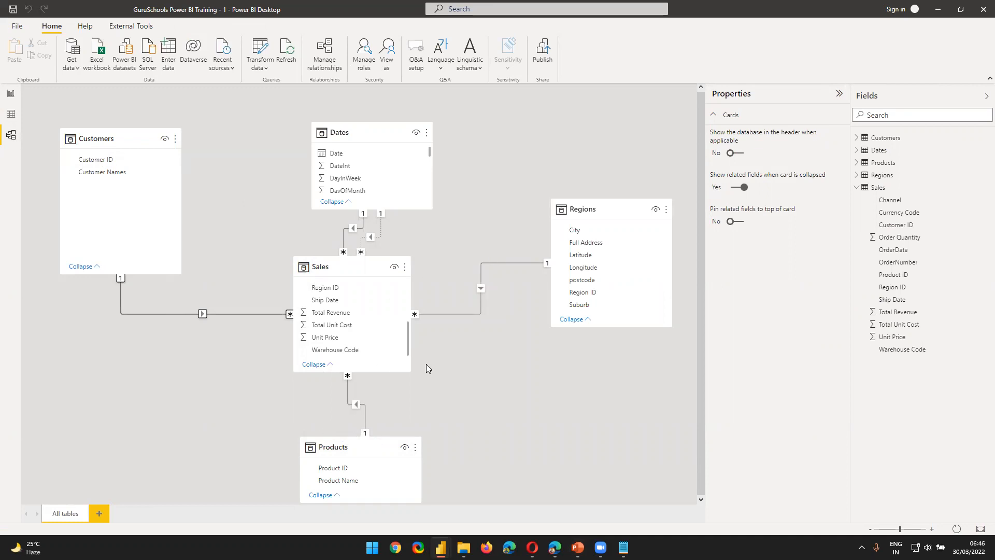
# Step: Rearrange the model diagram with Regions below Customers, Products beside Sales, and Sales shifted slightly from its place
pyautogui.moveTo(342, 263); pyautogui.dragTo(375, 254)
pyautogui.moveTo(608, 202); pyautogui.dragTo(235, 381)
pyautogui.moveTo(352, 439); pyautogui.dragTo(617, 286)
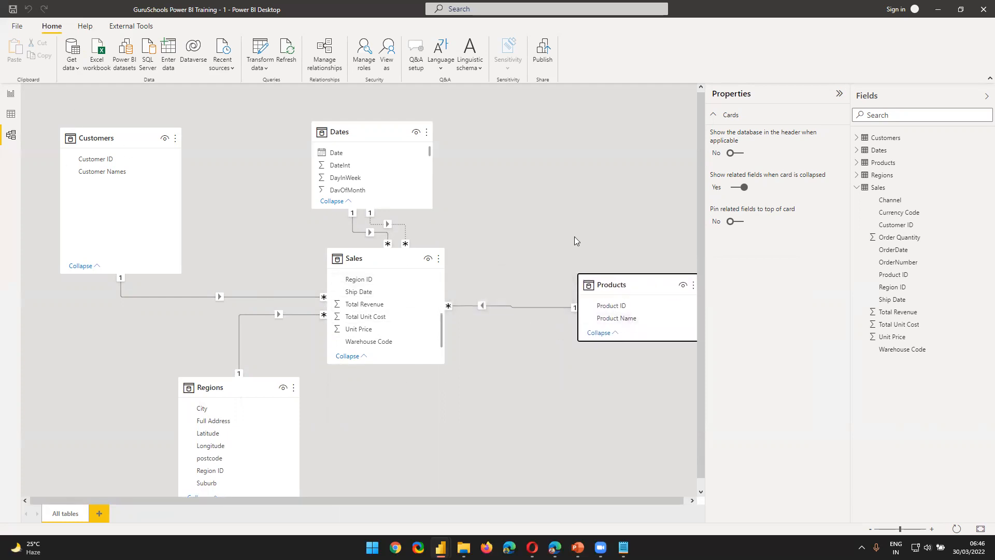
# Step: Filter the revenue by date table on report Page 3 to Product 11
pyautogui.click(11, 93)
pyautogui.click(39, 215)
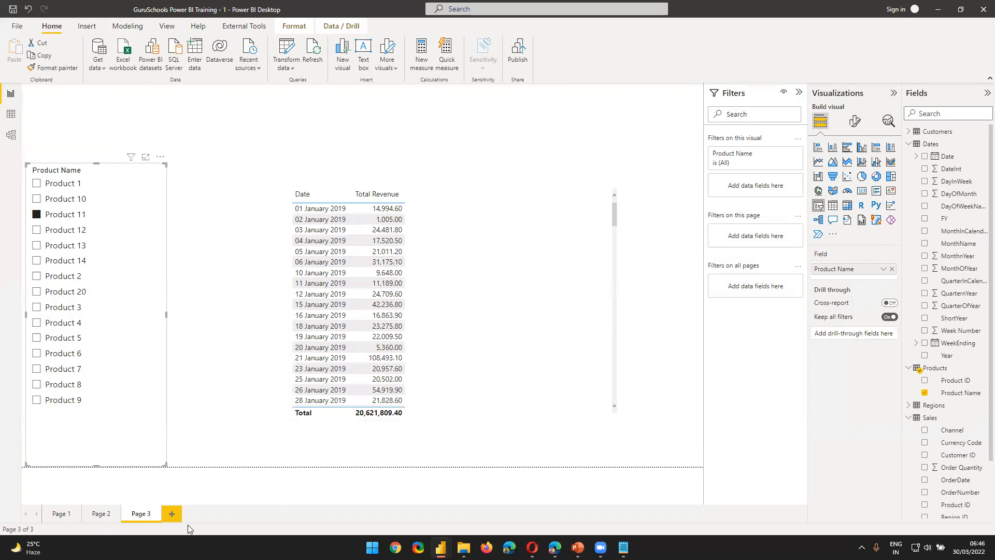
# Step: Create a new report page with a table of Product ID and Product Name from Products, enlarged and placed mid-page
pyautogui.click(172, 513)
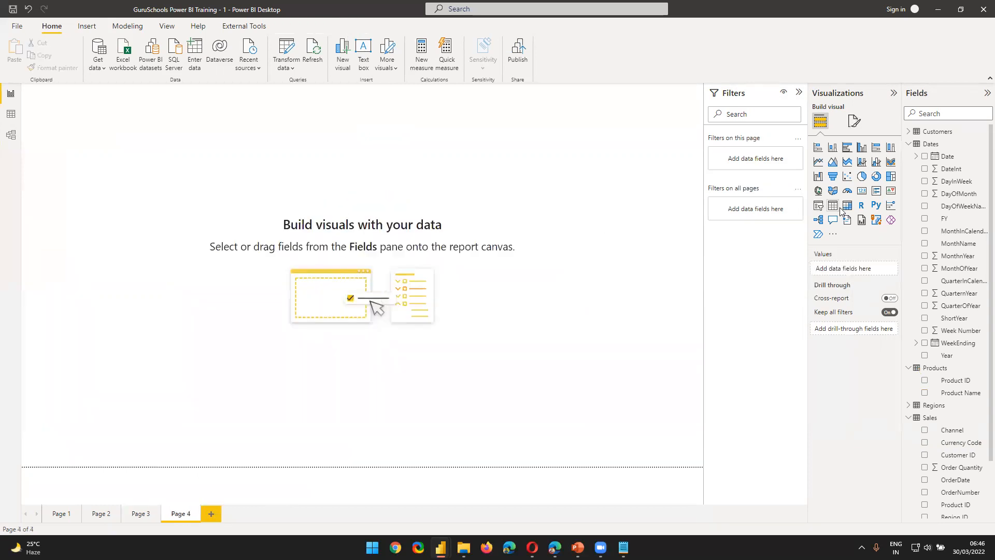
pyautogui.click(832, 206)
pyautogui.scroll(-2, 978, 368)
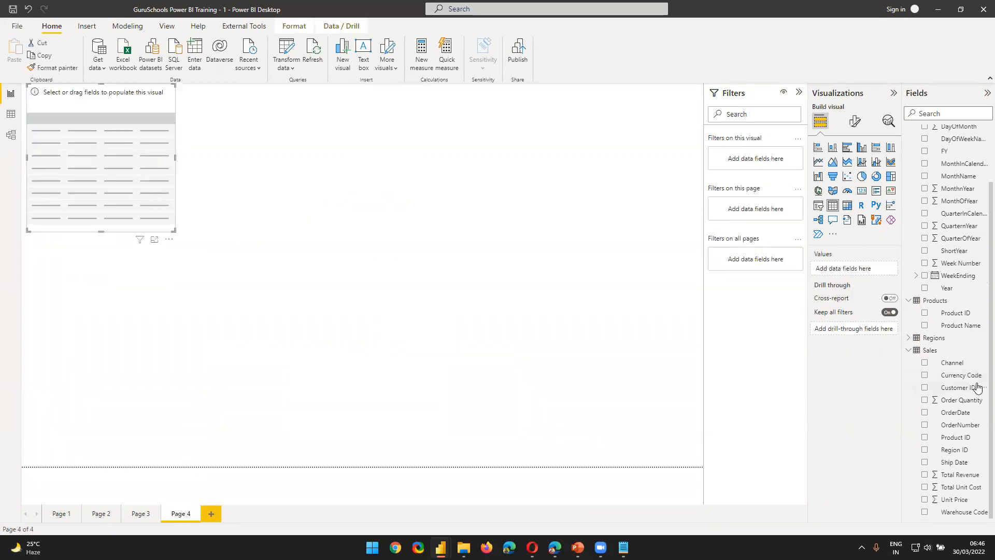
pyautogui.moveTo(954, 325); pyautogui.dragTo(874, 272)
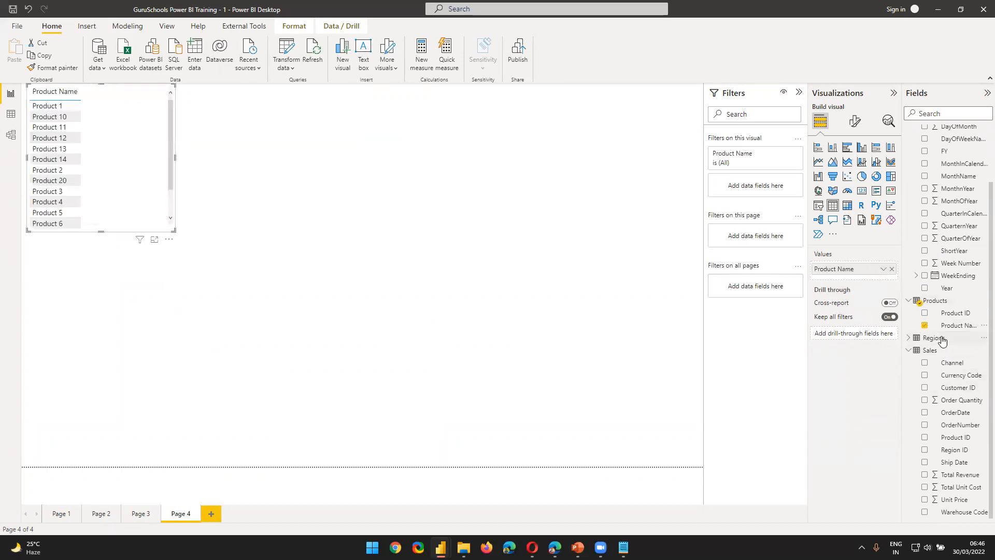
pyautogui.moveTo(955, 312); pyautogui.dragTo(876, 267)
pyautogui.moveTo(174, 230); pyautogui.dragTo(342, 338)
pyautogui.moveTo(360, 292); pyautogui.dragTo(486, 303)
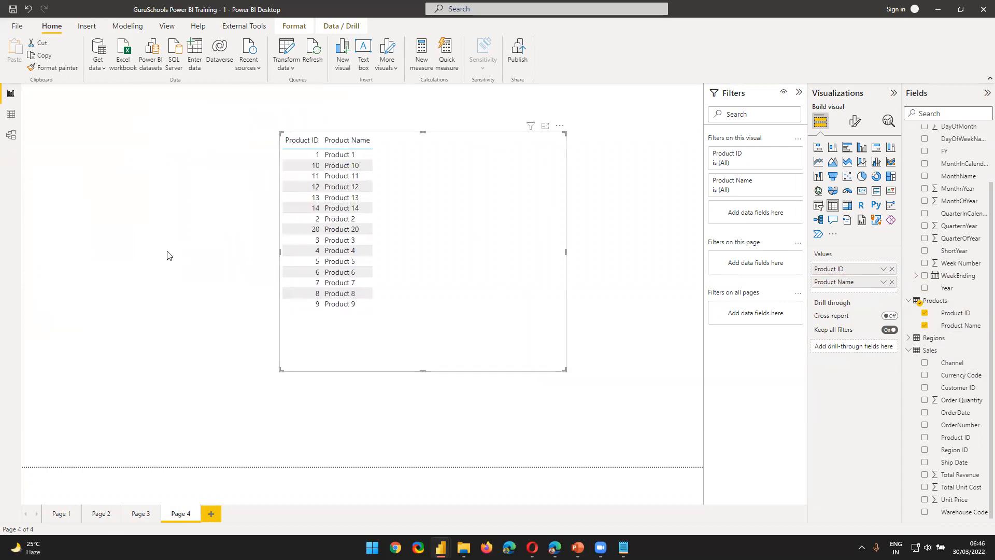
# Step: Add a slicer beside the product table using the Product ID field from the Sales table
pyautogui.click(167, 252)
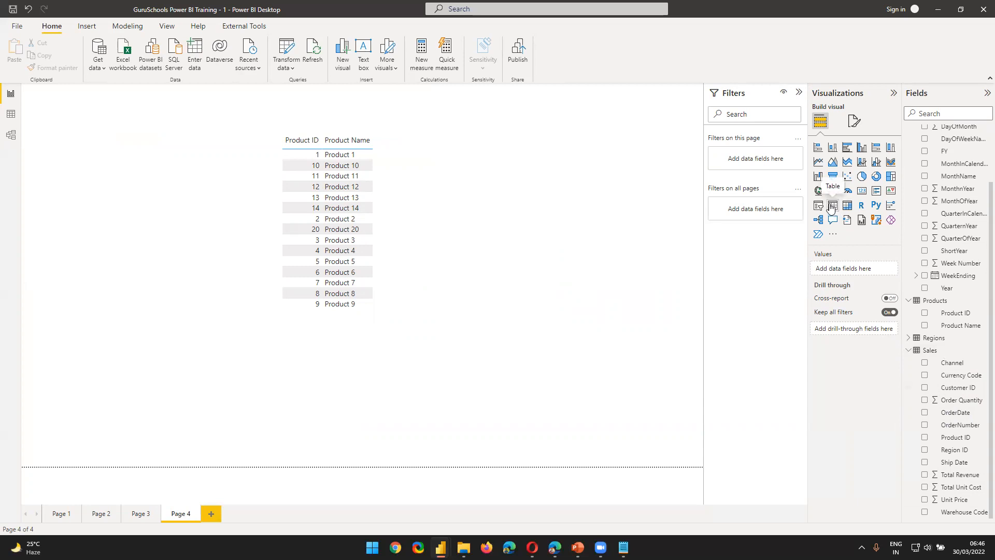
pyautogui.click(818, 205)
pyautogui.moveTo(192, 316); pyautogui.dragTo(125, 169)
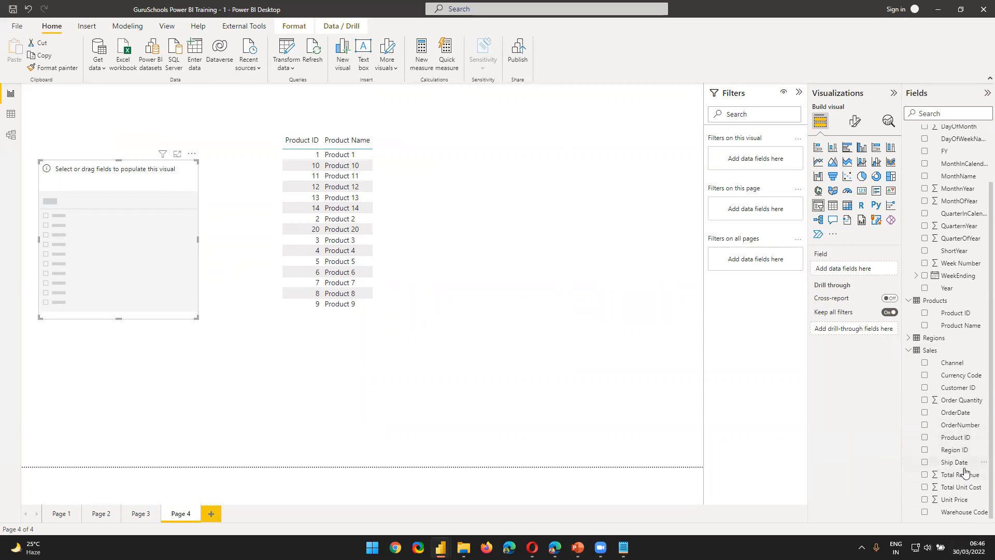
pyautogui.moveTo(956, 438); pyautogui.dragTo(860, 272)
# Step: Display the Product ID slicer as a list and enlarge it so more IDs fit
pyautogui.click(189, 171)
pyautogui.click(207, 201)
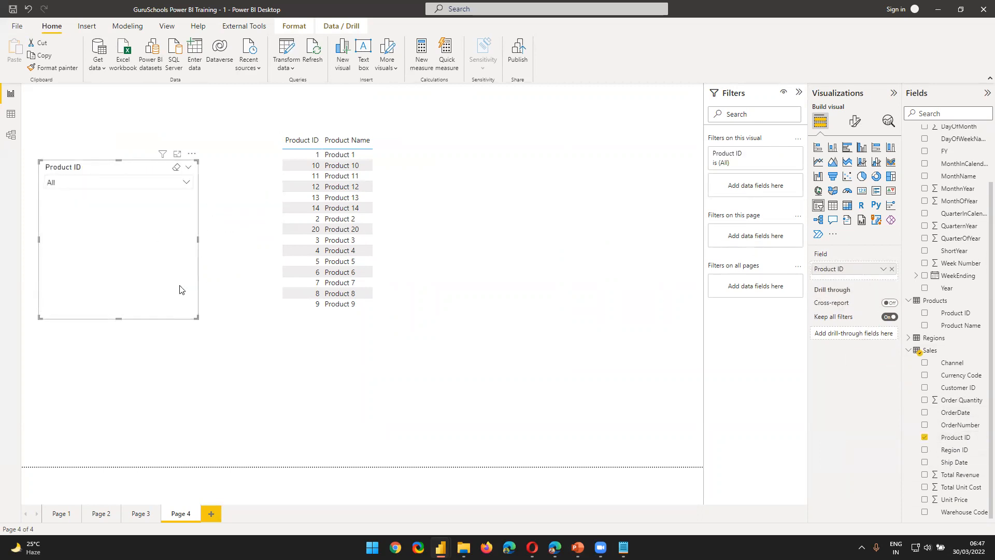
pyautogui.click(191, 153)
pyautogui.click(227, 249)
pyautogui.click(191, 171)
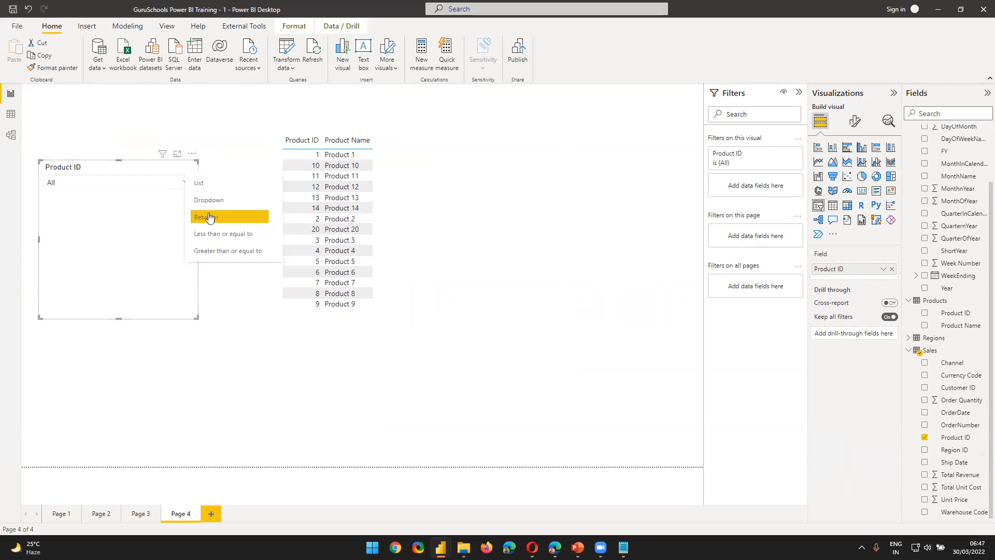
pyautogui.click(208, 214)
pyautogui.moveTo(195, 319); pyautogui.dragTo(214, 430)
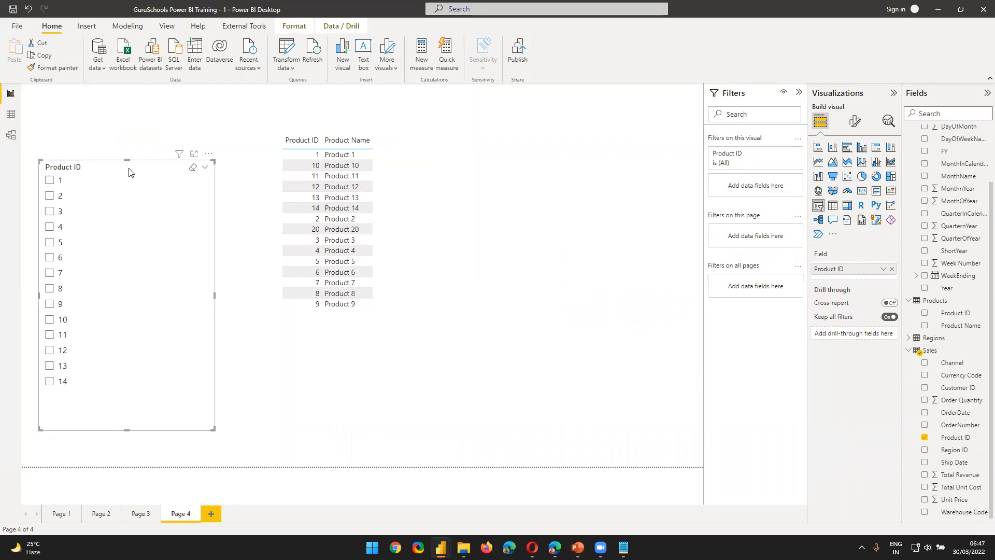
# Step: Select Product ID 1 and then 3 in the slicer to test whether Sales filters the product table
pyautogui.click(49, 184)
pyautogui.click(53, 214)
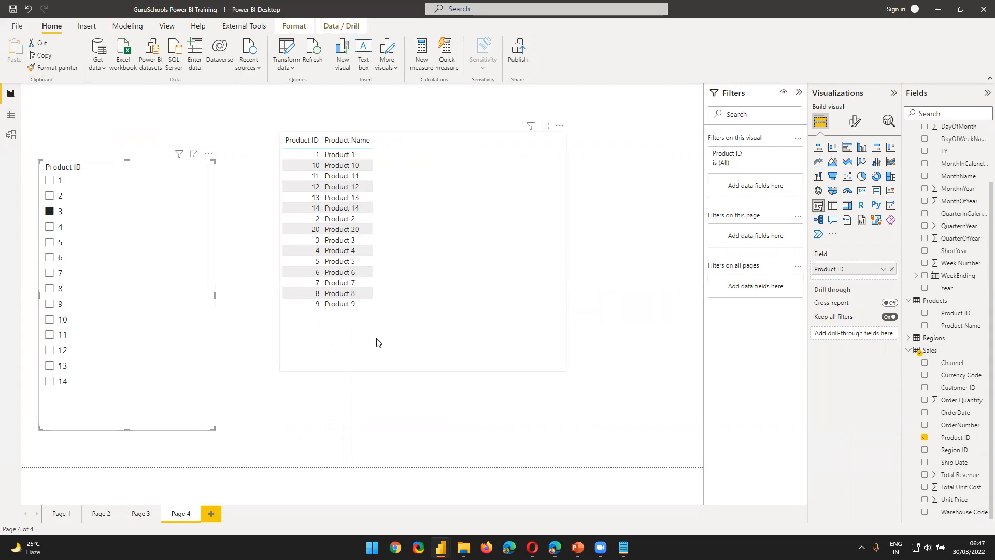
# Step: Select Product IDs 4, 5 and 6 one after another in the slicer to keep testing the product table's filtering
pyautogui.click(51, 228)
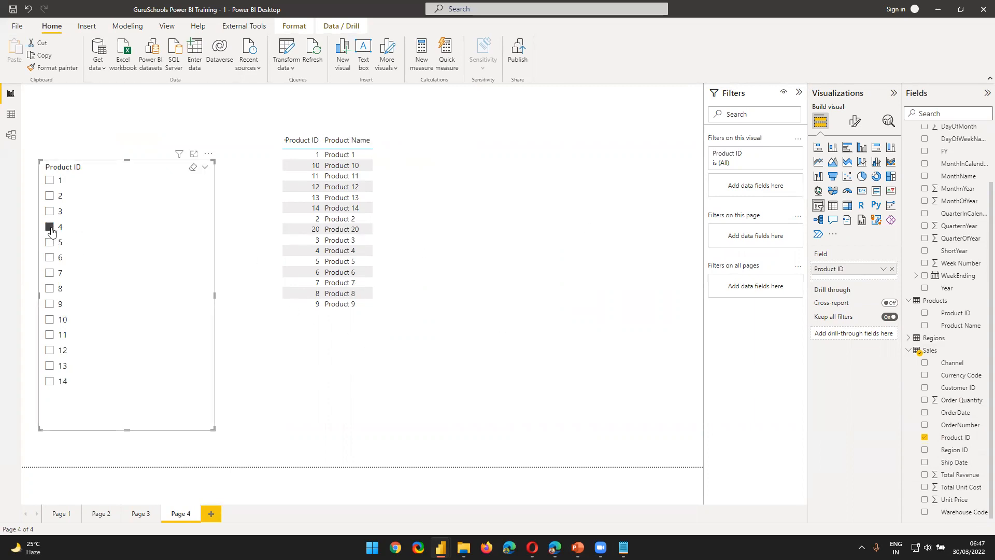
pyautogui.click(51, 243)
pyautogui.click(51, 258)
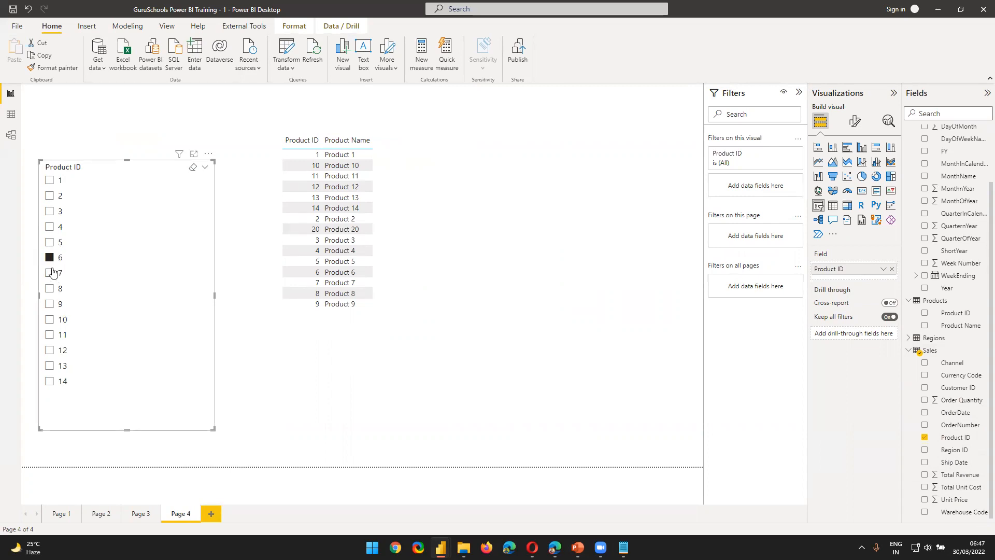
# Step: Create a new report page with an enlarged table of Product ID and Product Name from the Products table
pyautogui.click(209, 514)
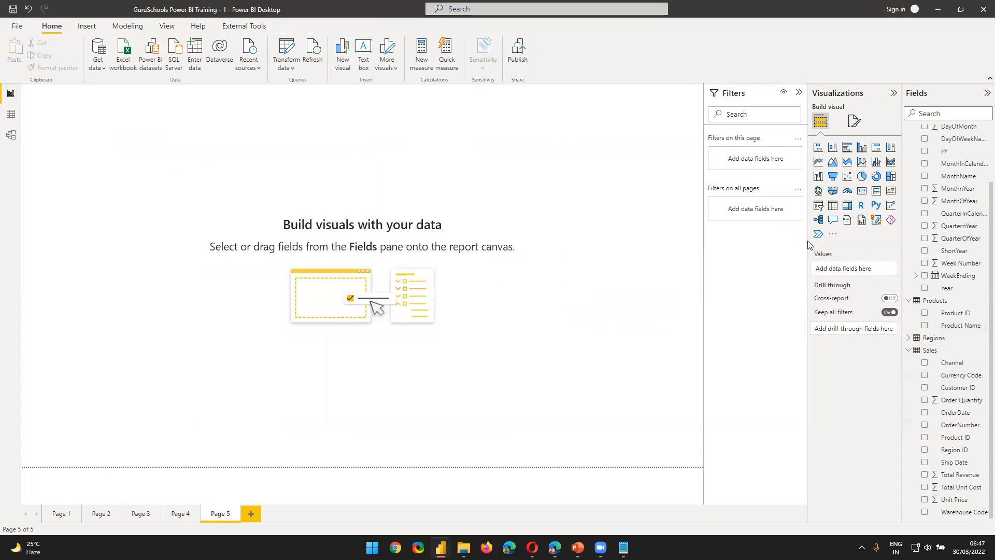
pyautogui.click(832, 205)
pyautogui.moveTo(160, 208); pyautogui.dragTo(470, 307)
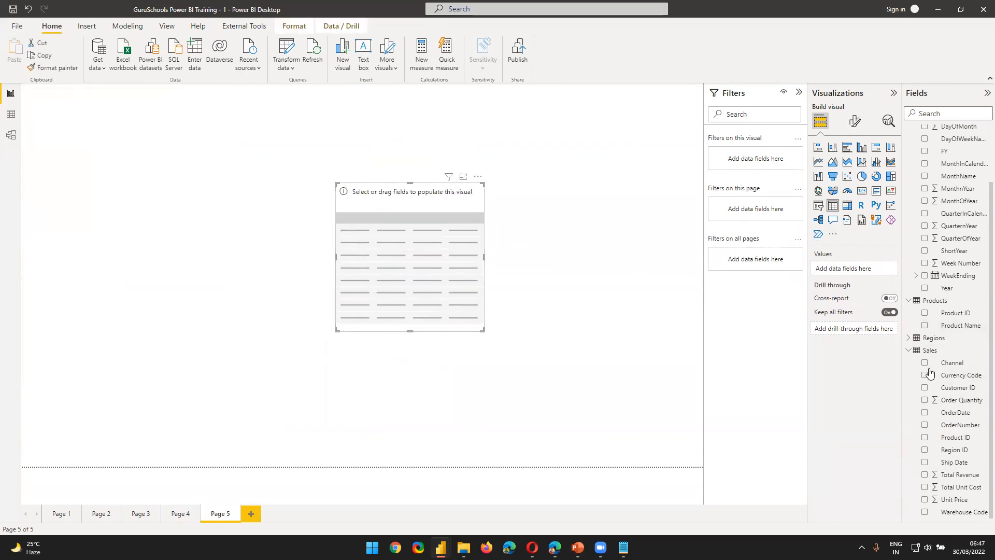
pyautogui.moveTo(955, 325); pyautogui.dragTo(863, 269)
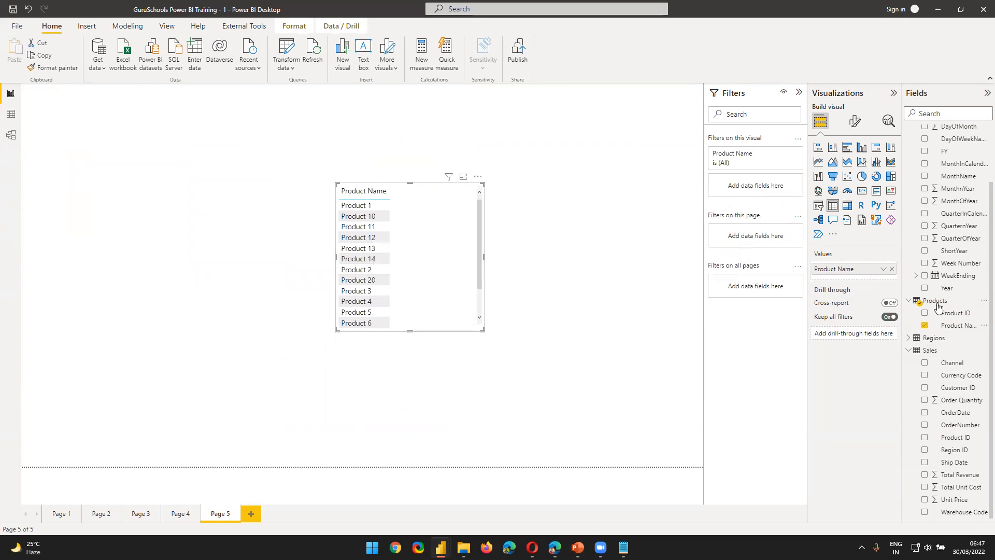
pyautogui.moveTo(956, 317); pyautogui.dragTo(881, 264)
pyautogui.moveTo(482, 330); pyautogui.dragTo(514, 426)
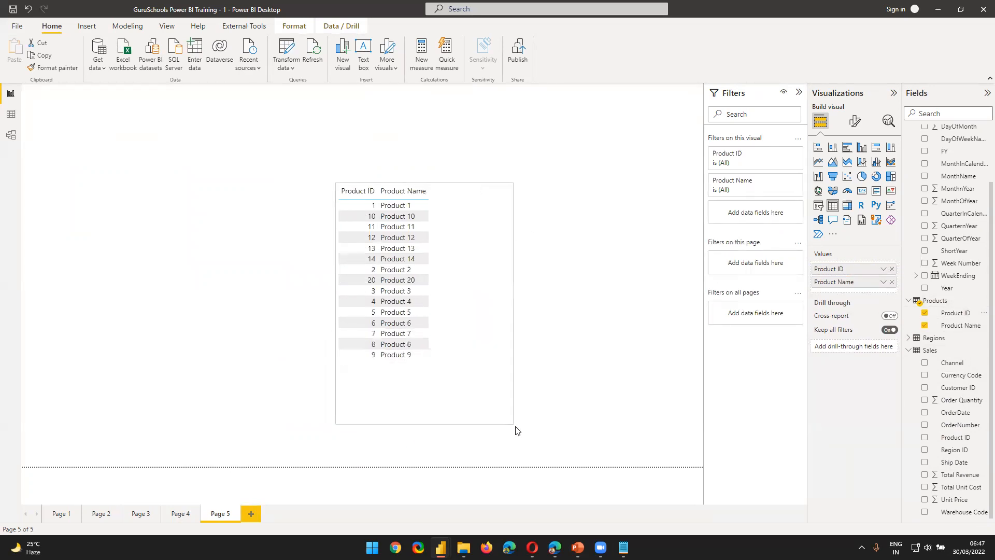
pyautogui.click(164, 328)
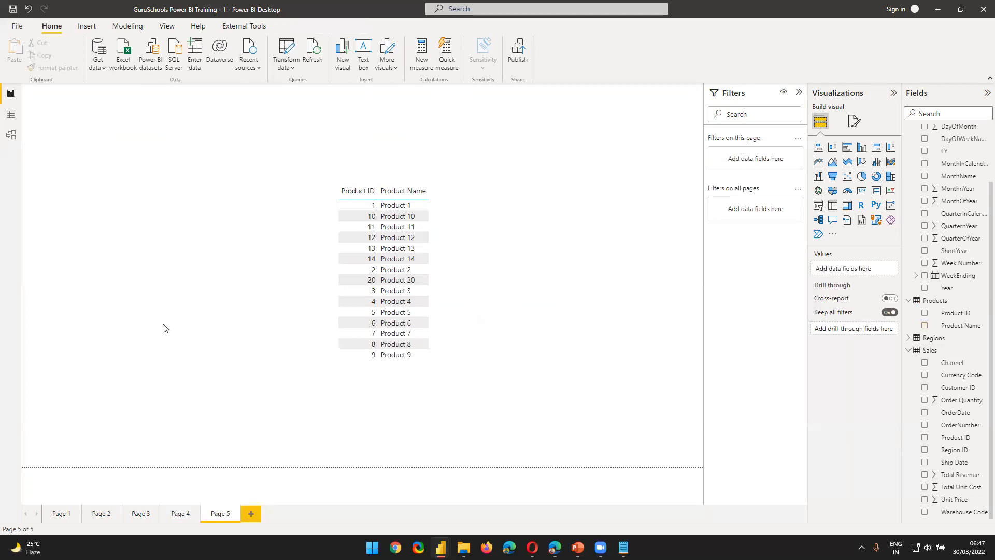
# Step: Remove Product Name from the table, convert it into a Product ID slicer at the page's left side, and display it as a list
pyautogui.click(470, 383)
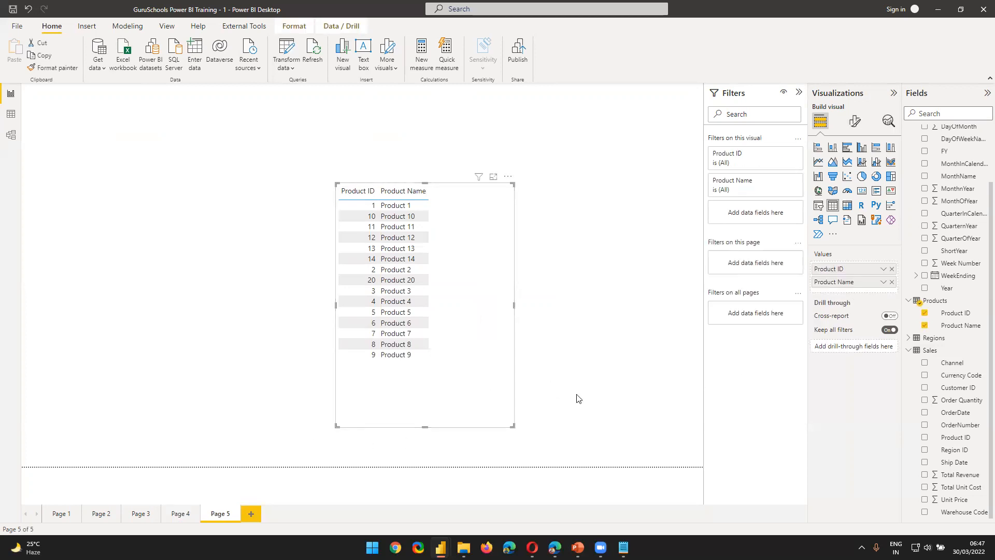
pyautogui.click(892, 281)
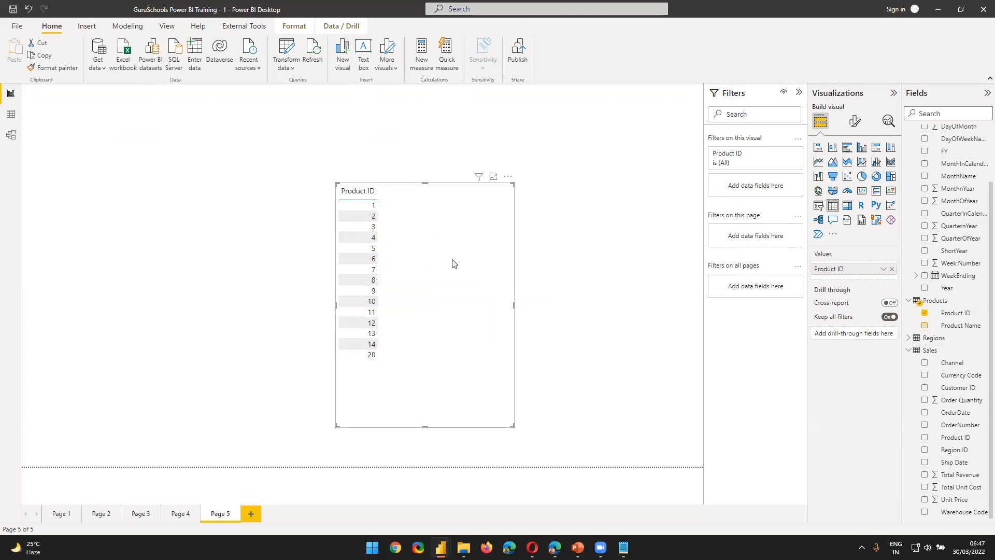
pyautogui.click(819, 208)
pyautogui.moveTo(451, 286); pyautogui.dragTo(153, 255)
pyautogui.click(209, 160)
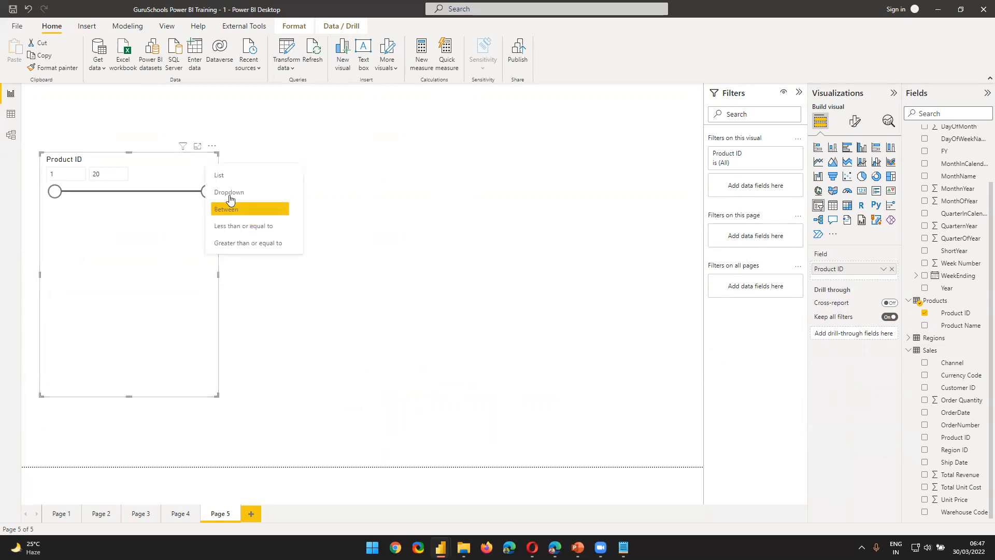
pyautogui.click(229, 174)
pyautogui.click(411, 272)
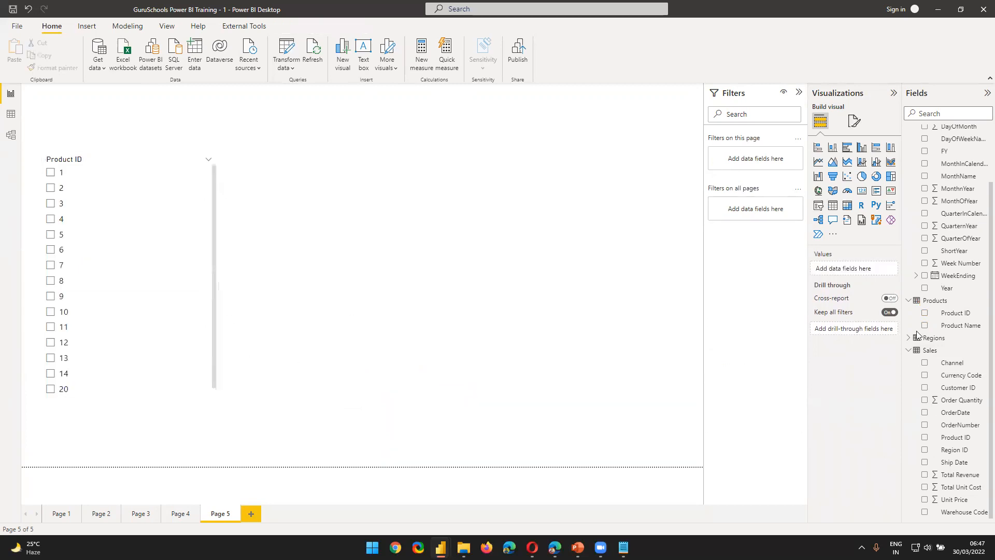
# Step: Add a table beside the slicer with Product Name from Products and Product ID from Sales
pyautogui.click(832, 205)
pyautogui.moveTo(322, 249); pyautogui.dragTo(488, 263)
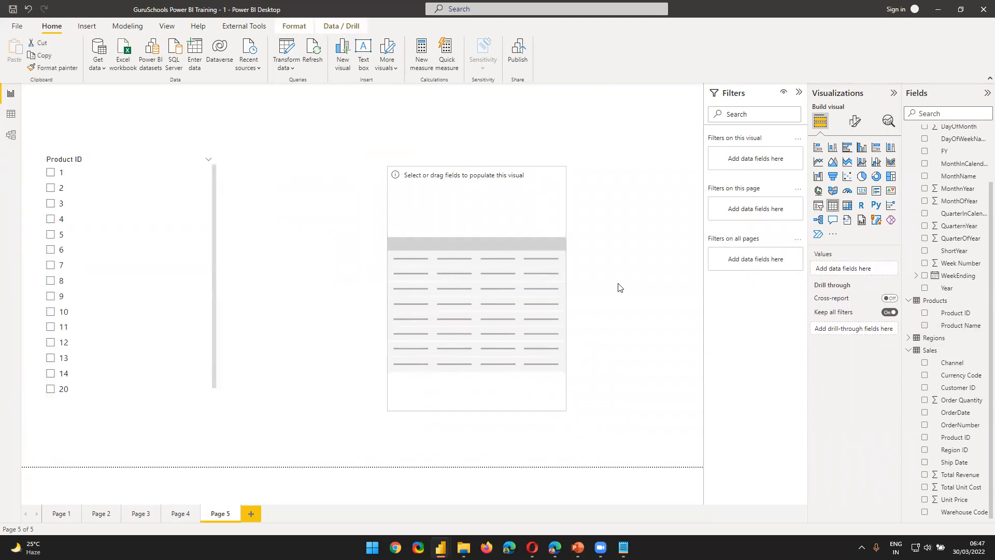
pyautogui.moveTo(956, 325); pyautogui.dragTo(868, 268)
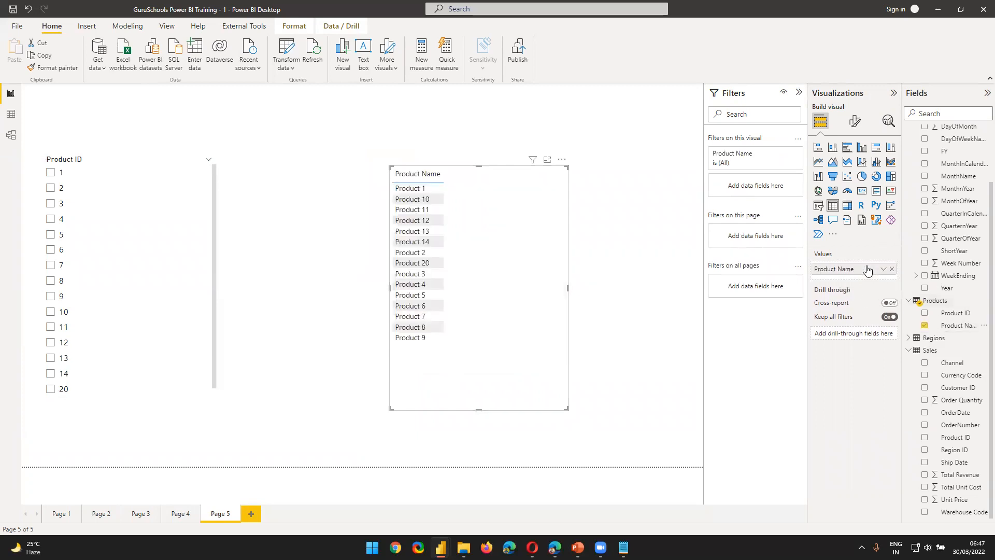
pyautogui.moveTo(956, 436); pyautogui.dragTo(881, 270)
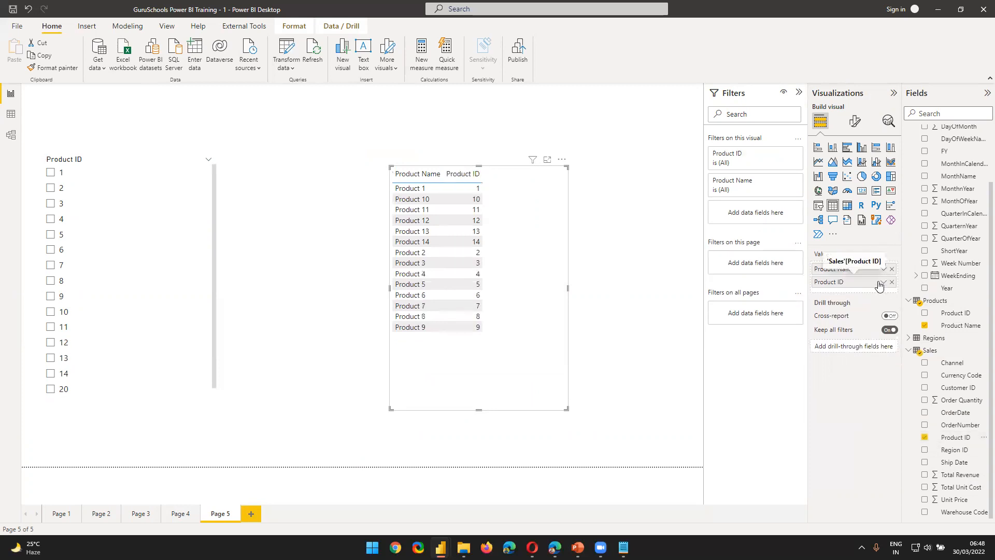
# Step: Select single Product IDs in the Products slicer, ending with 12, to test whether it filters the new table
pyautogui.click(51, 204)
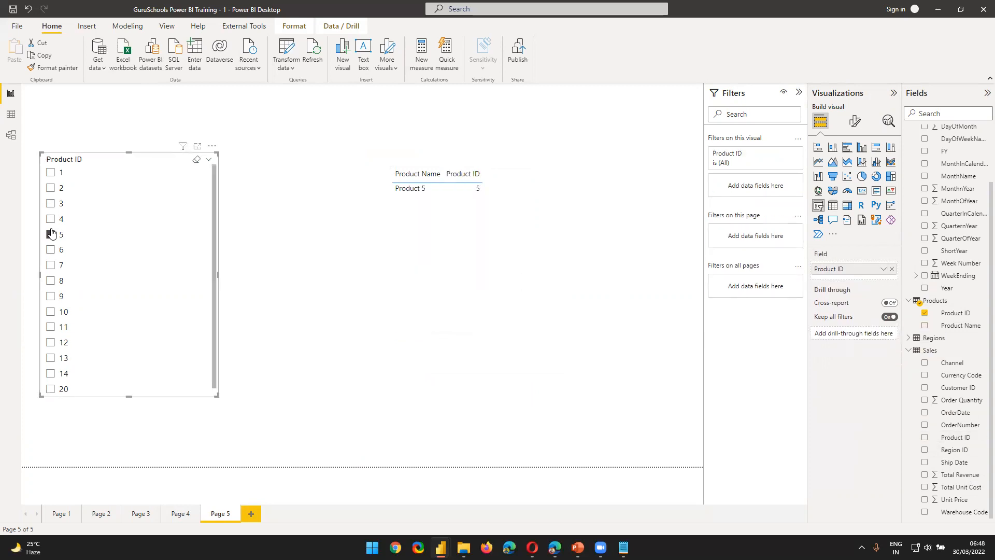
pyautogui.click(50, 296)
pyautogui.click(53, 339)
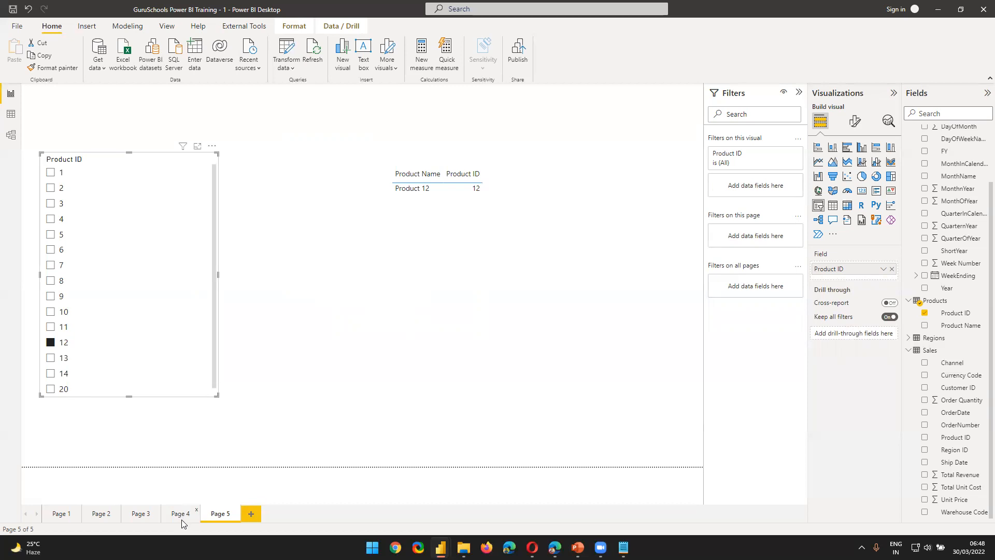
# Step: Set the cross filter direction of the Sales–Products relationship to Both and check the product table on Page 4
pyautogui.click(10, 135)
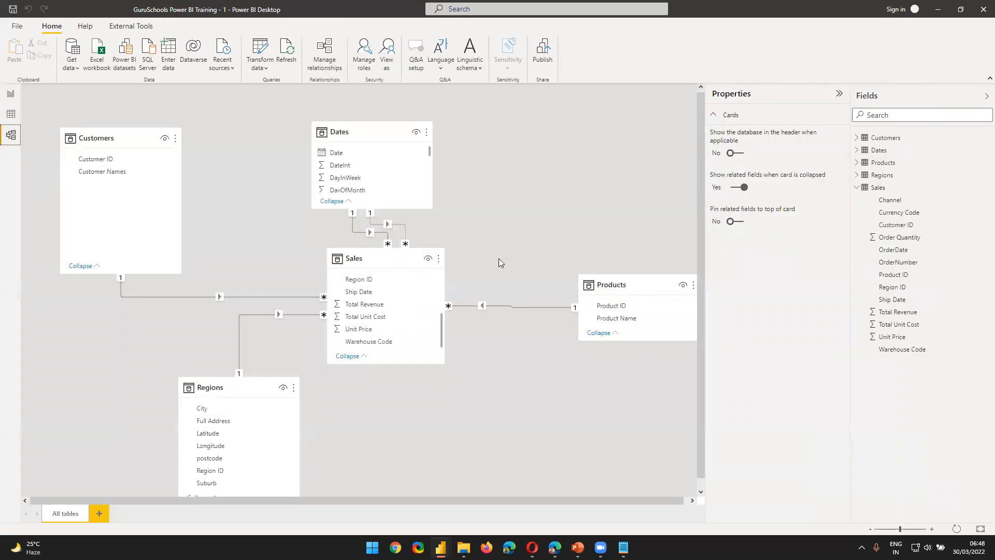
pyautogui.click(631, 290)
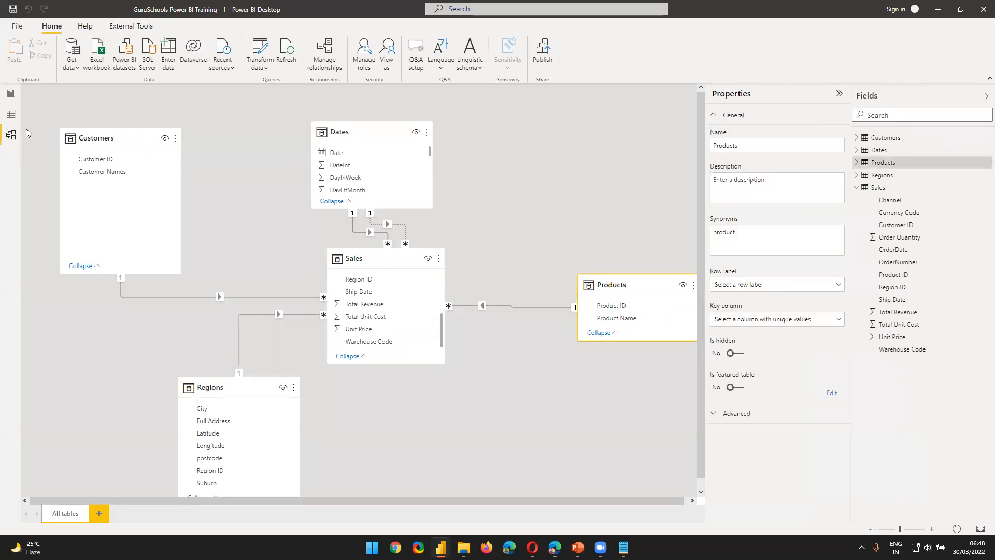
pyautogui.doubleClick(501, 305)
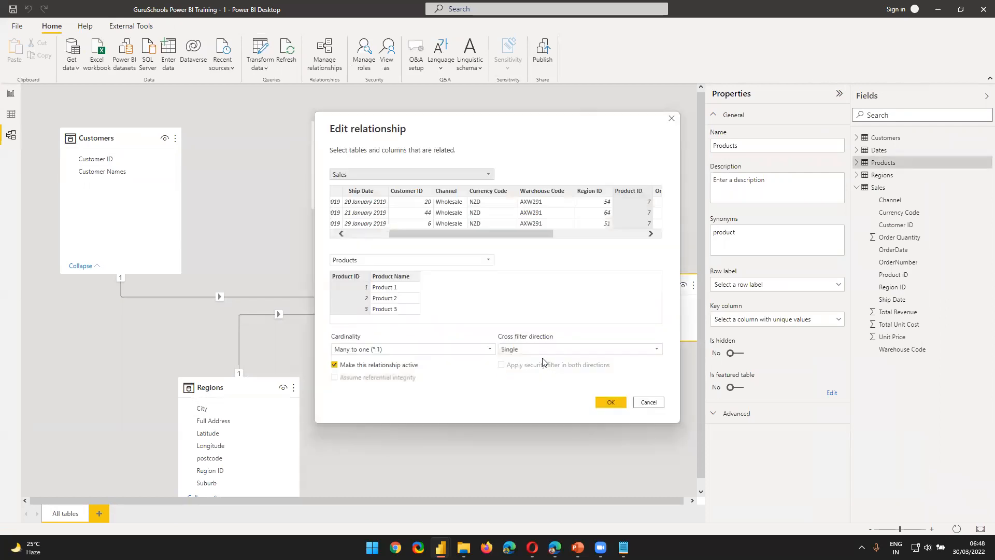
pyautogui.click(539, 350)
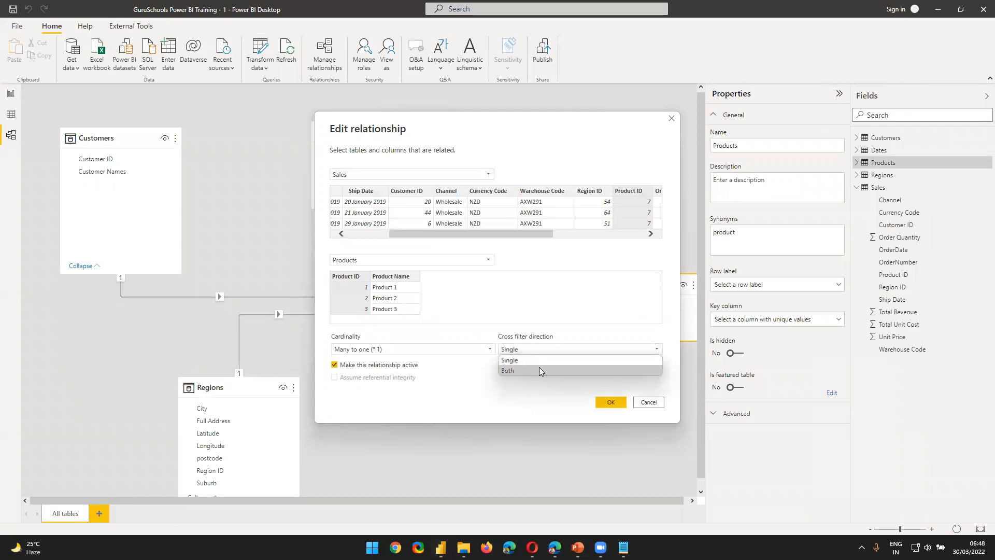
pyautogui.click(539, 369)
pyautogui.click(602, 402)
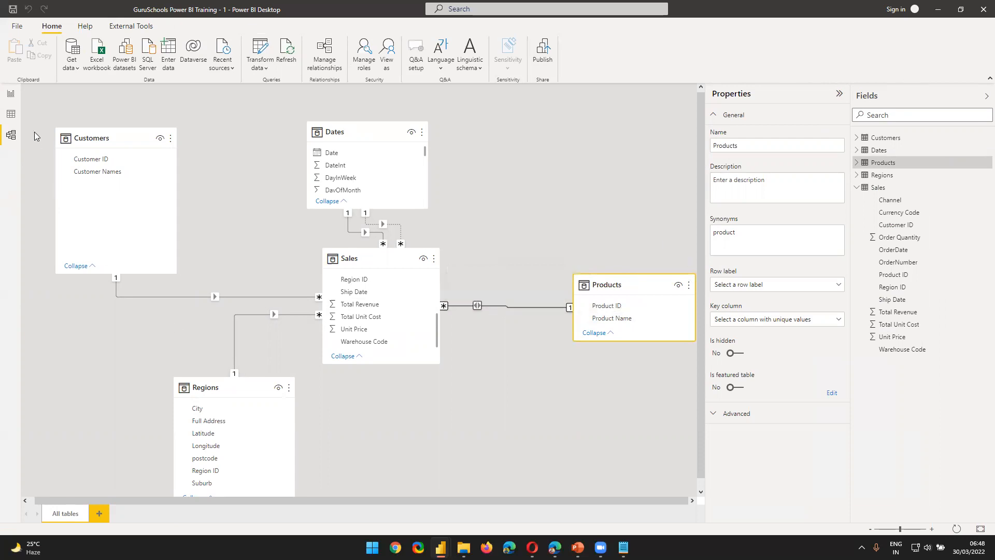
pyautogui.click(10, 94)
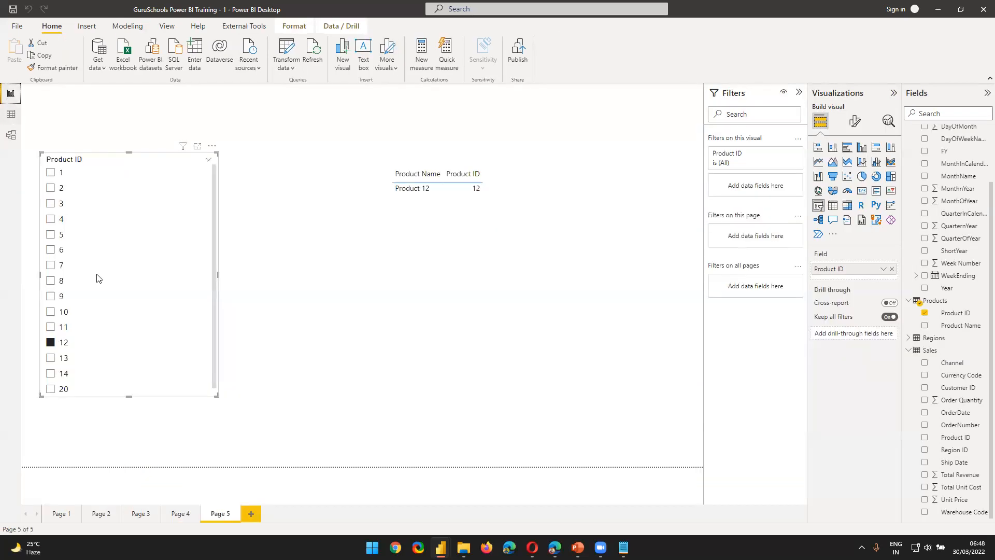
pyautogui.click(181, 513)
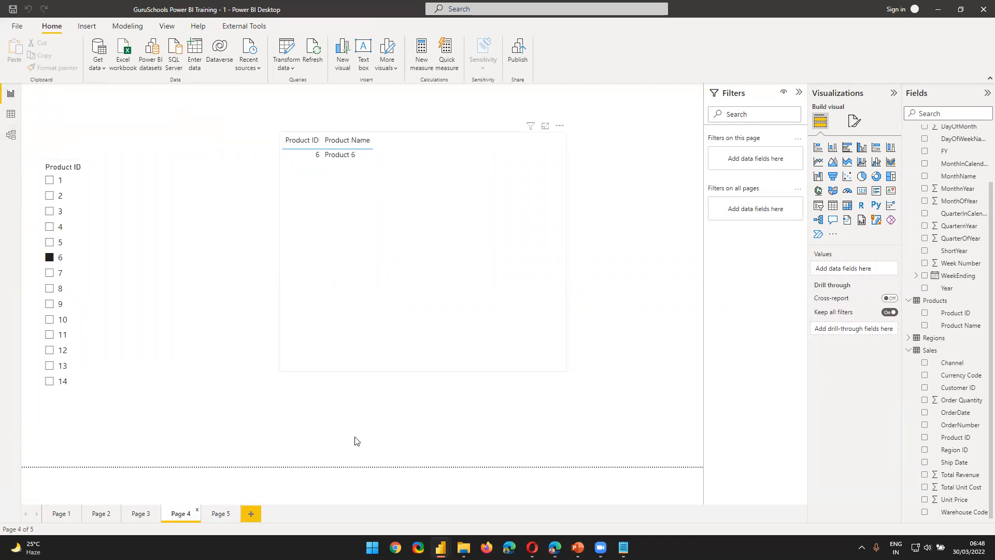
# Step: Set the Sales–Products cross filter direction back to Single, then check Page 4's product table and the relationship in the model
pyautogui.click(11, 135)
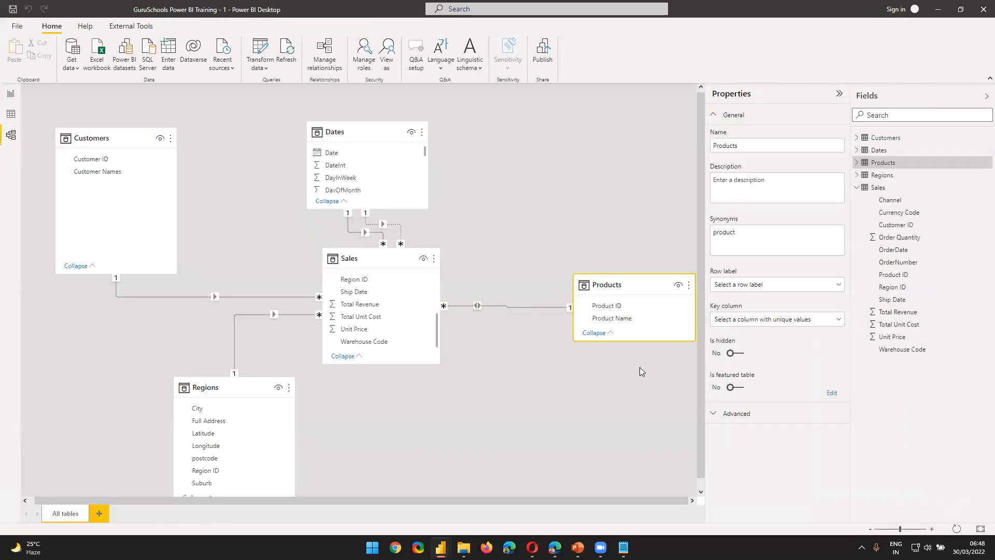
pyautogui.doubleClick(518, 307)
pyautogui.click(575, 348)
pyautogui.click(565, 359)
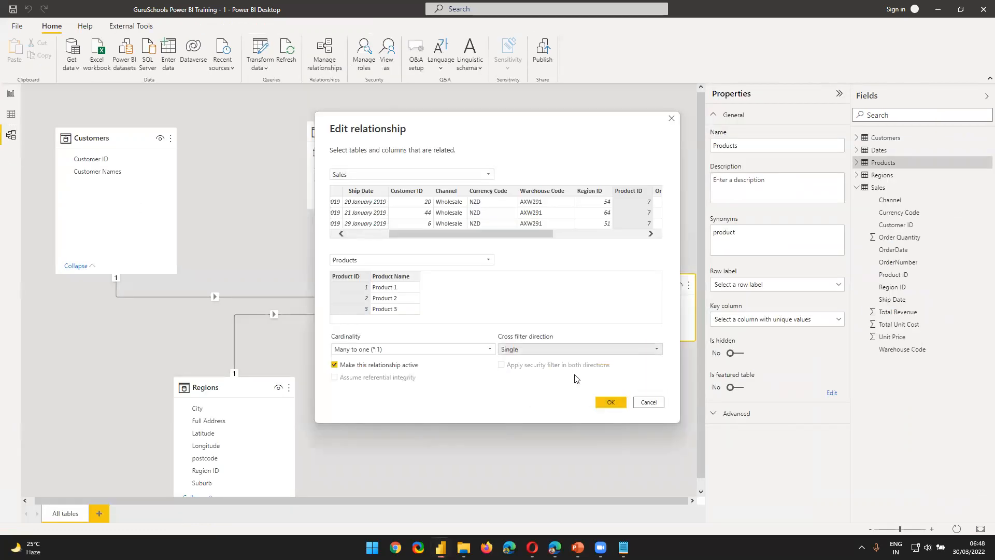
pyautogui.click(607, 402)
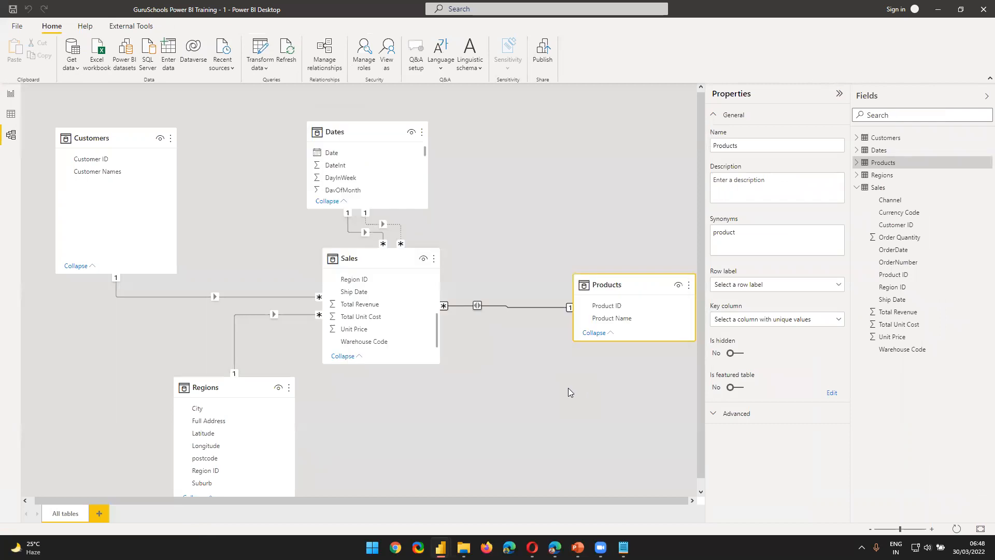
pyautogui.click(12, 99)
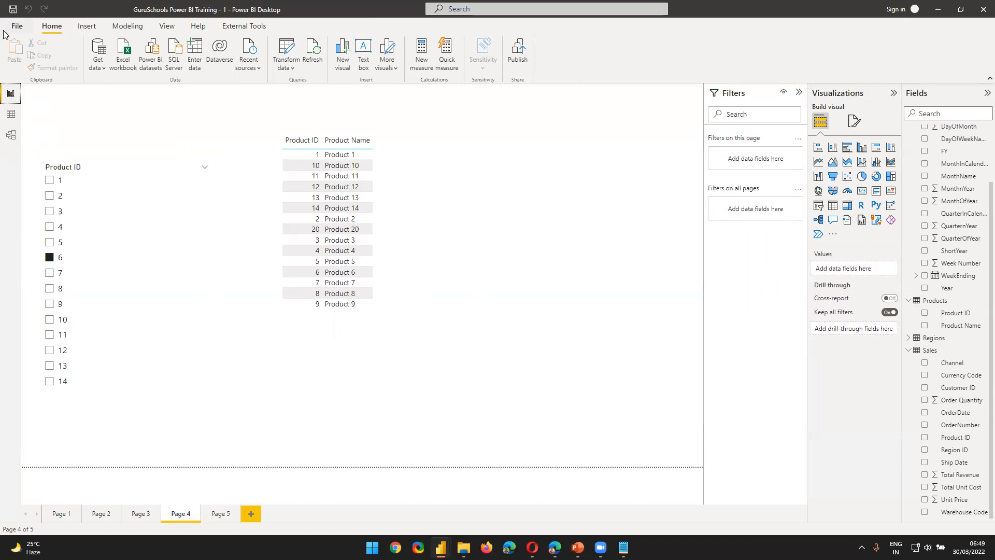
pyautogui.click(11, 135)
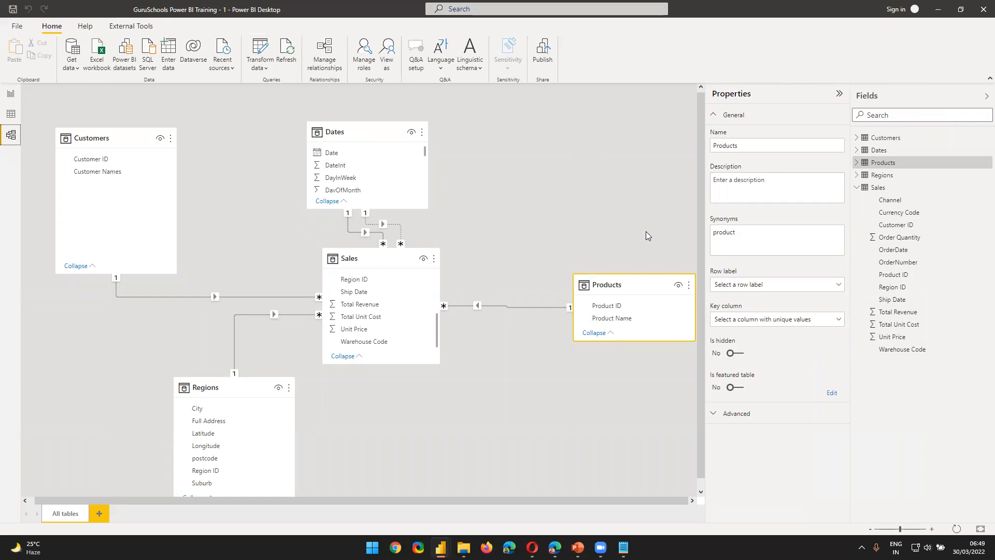
# Step: Switch to the Filter Direction Importance Power BI file and view its Page 1 tables and model relationships
pyautogui.hotkey('alt', 'Tab')
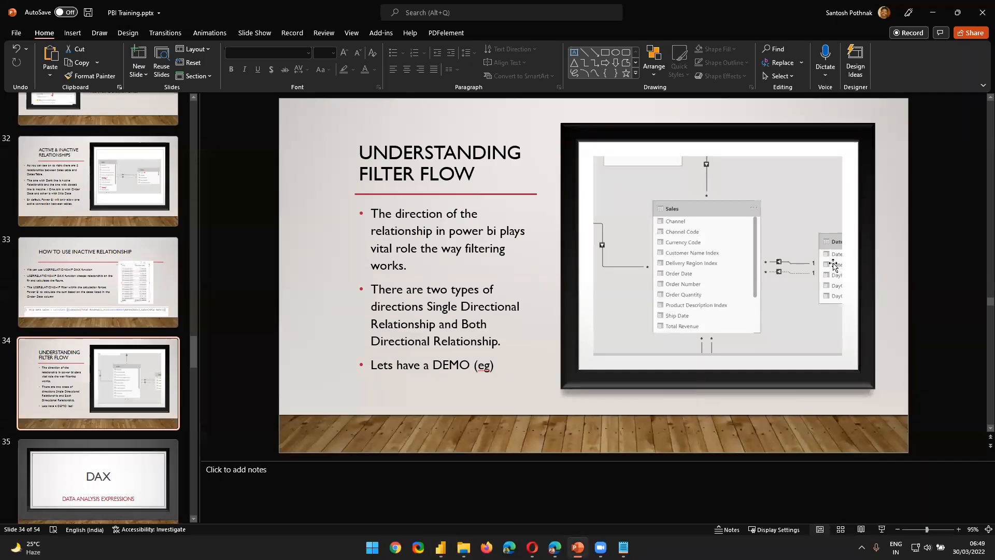
pyautogui.hotkey('alt', 'Tab')
pyautogui.hotkey('alt', 'Tab')
pyautogui.hotkey('alt', 'Tab')
pyautogui.hotkey('alt', 'Tab')
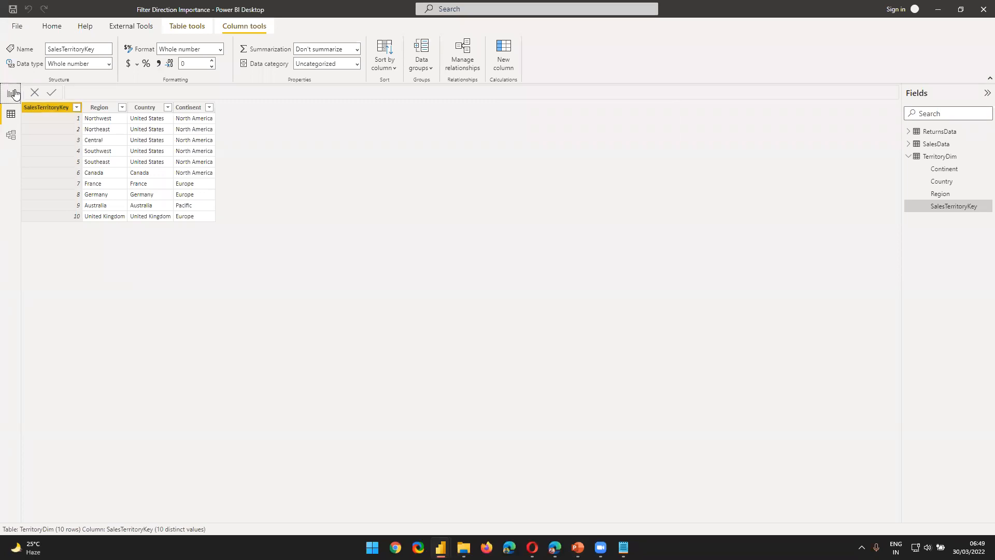
pyautogui.click(10, 94)
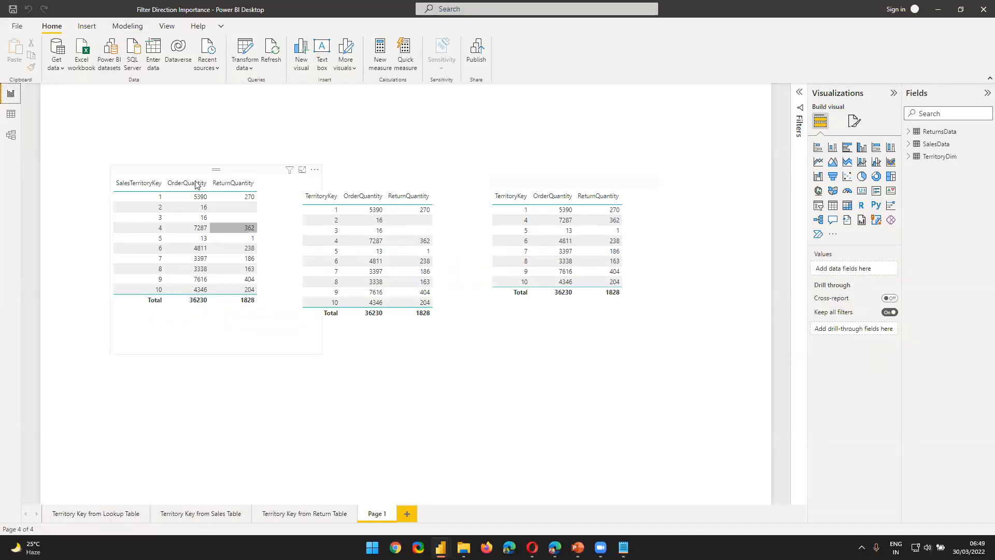
pyautogui.click(9, 138)
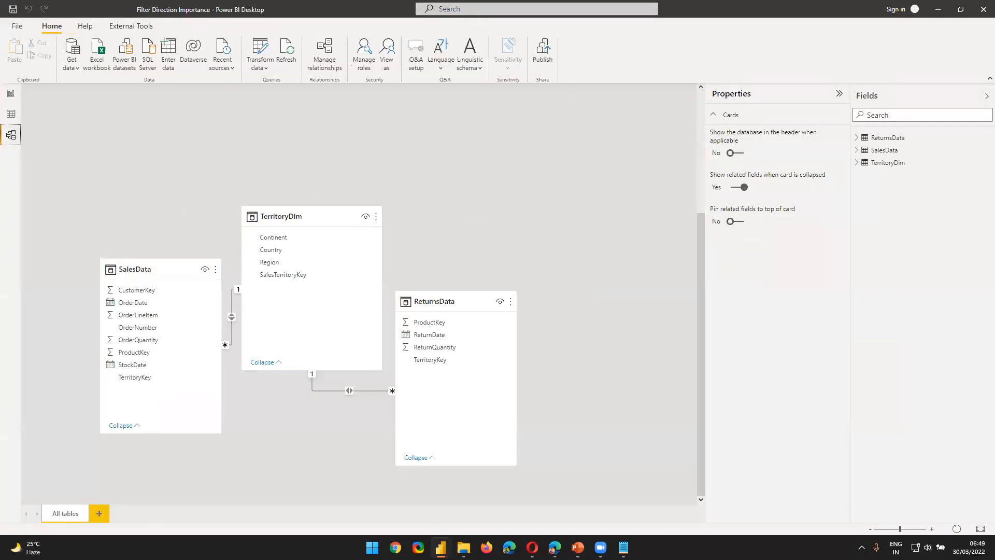
# Step: Examine the data rows of the TerritoryDim, SalesData and ReturnsData tables
pyautogui.click(14, 116)
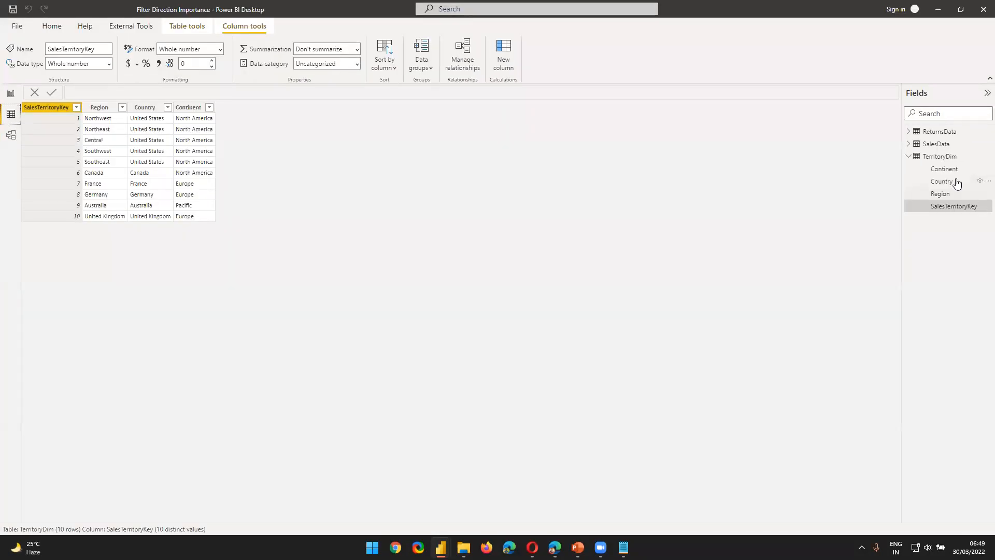
pyautogui.click(912, 158)
pyautogui.click(936, 144)
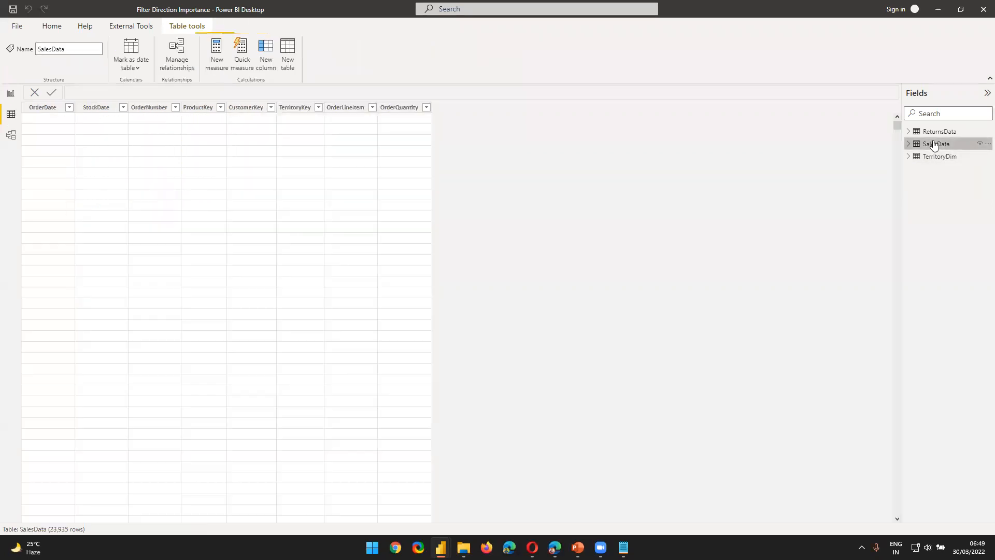
pyautogui.click(937, 134)
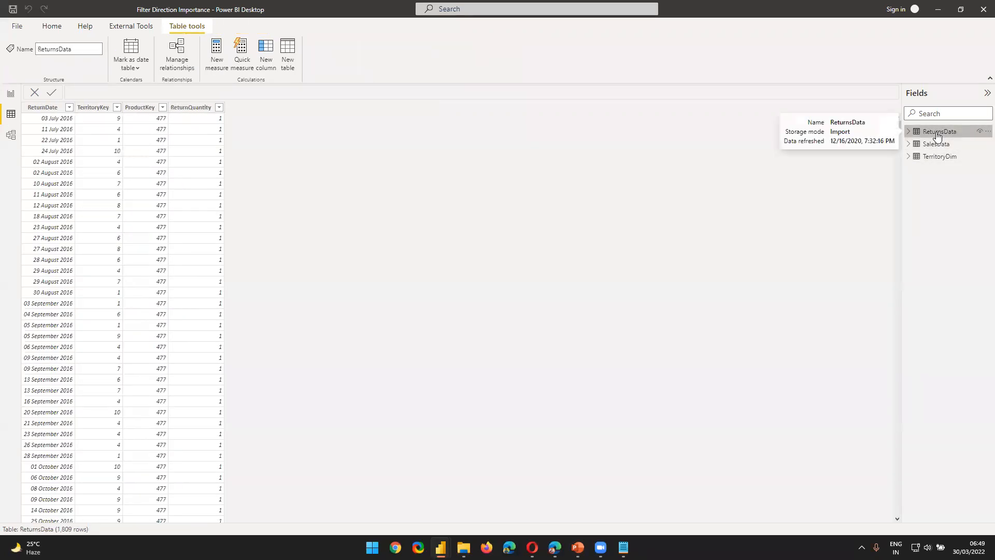
# Step: View the TerritoryDim data, then arrange the model diagram with TerritoryDim above and between SalesData and ReturnsData
pyautogui.click(947, 161)
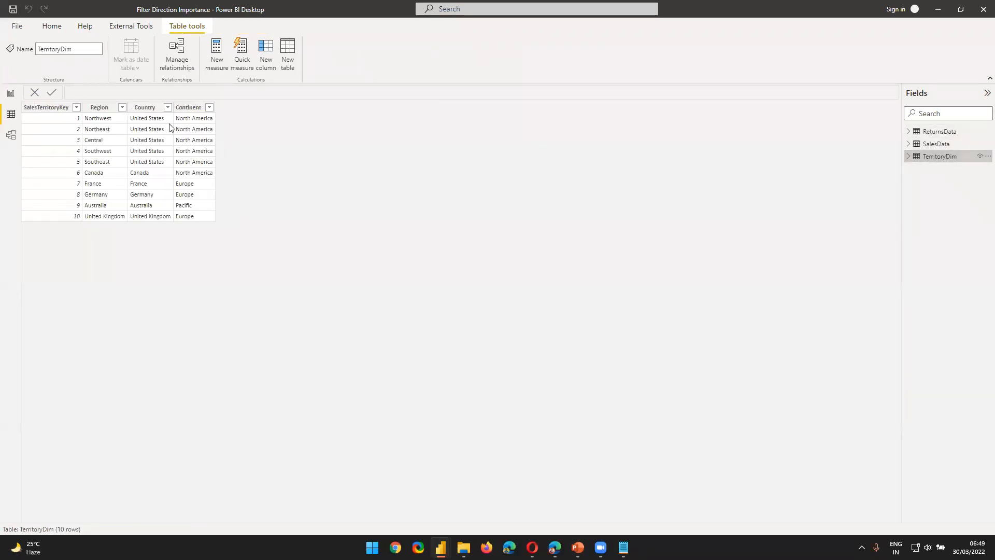
pyautogui.click(12, 135)
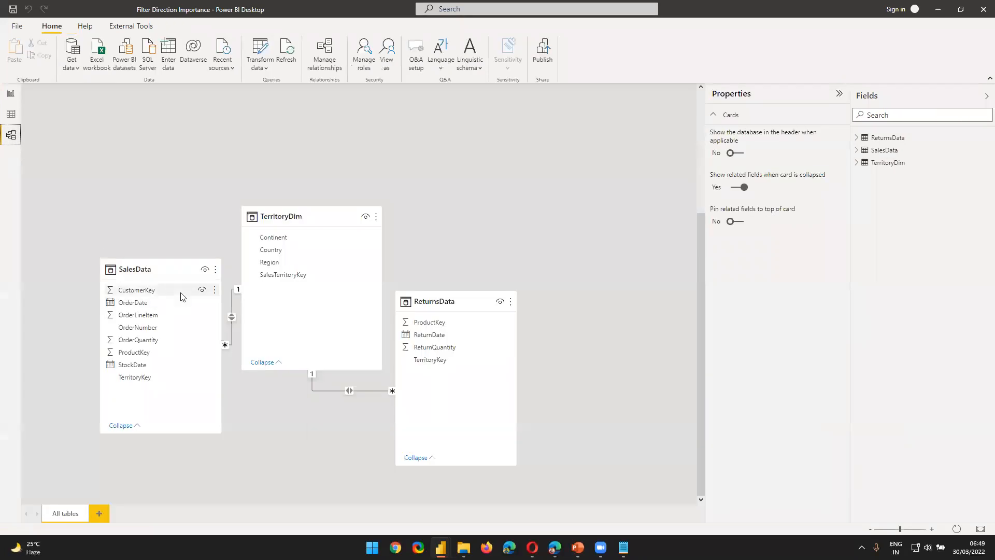
pyautogui.moveTo(120, 266); pyautogui.dragTo(83, 309)
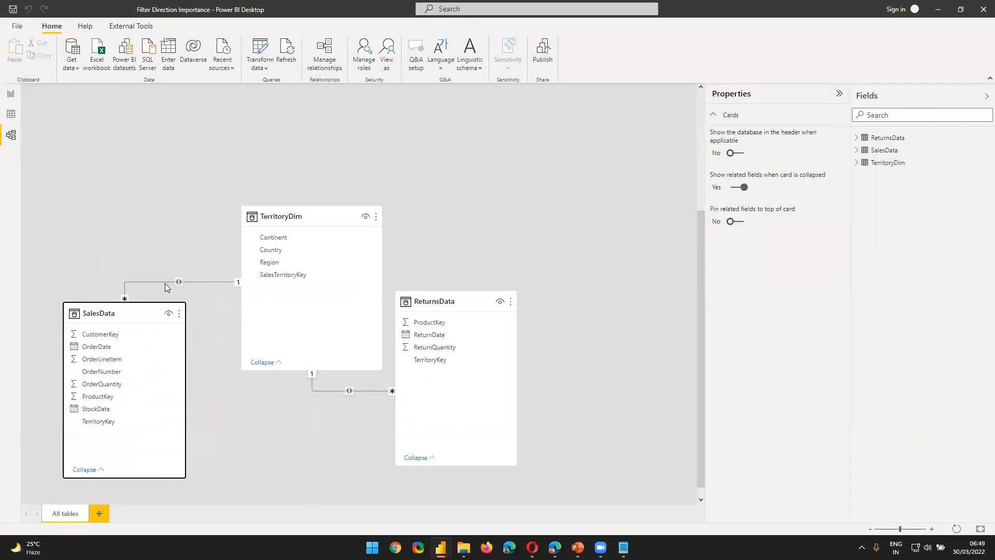
pyautogui.moveTo(292, 218); pyautogui.dragTo(282, 143)
pyautogui.moveTo(438, 300); pyautogui.dragTo(462, 305)
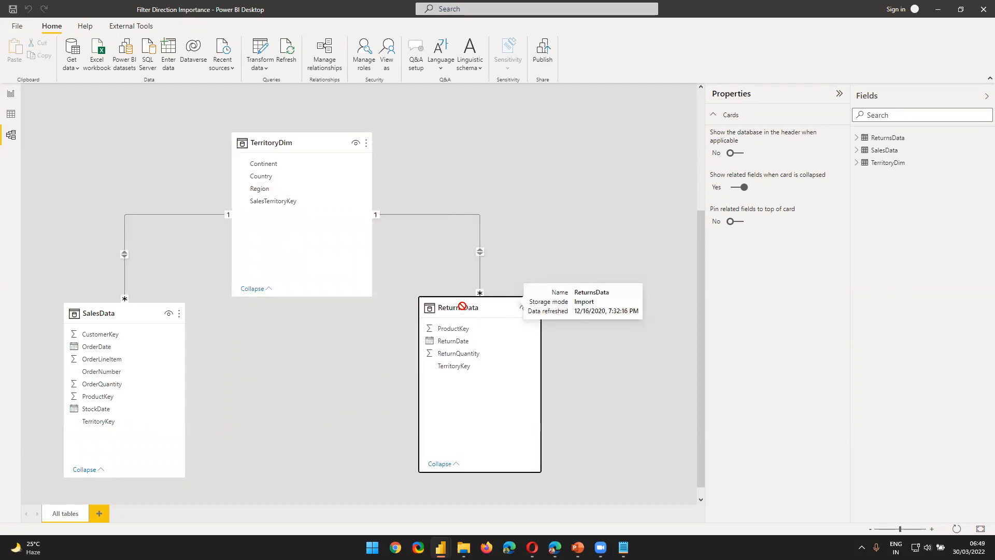
# Step: Review the TerritoryKey and quantity fields of SalesData and ReturnsData alongside the TerritoryDim table in the model
pyautogui.click(115, 311)
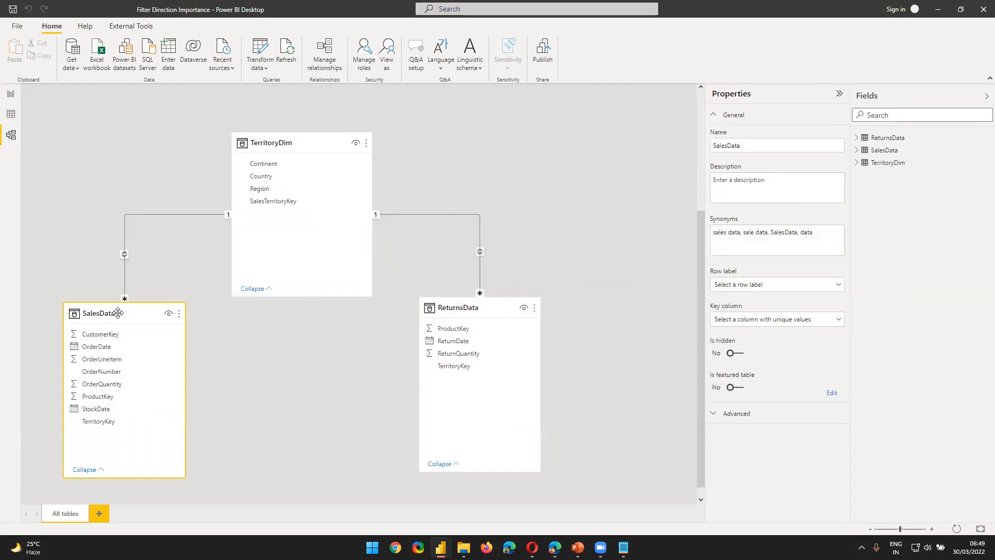
pyautogui.click(116, 425)
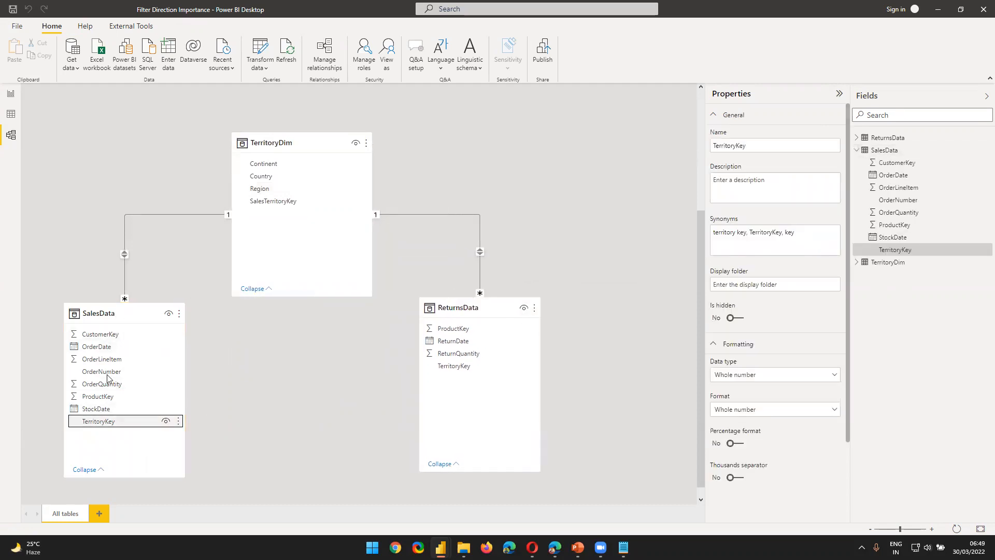
pyautogui.click(454, 307)
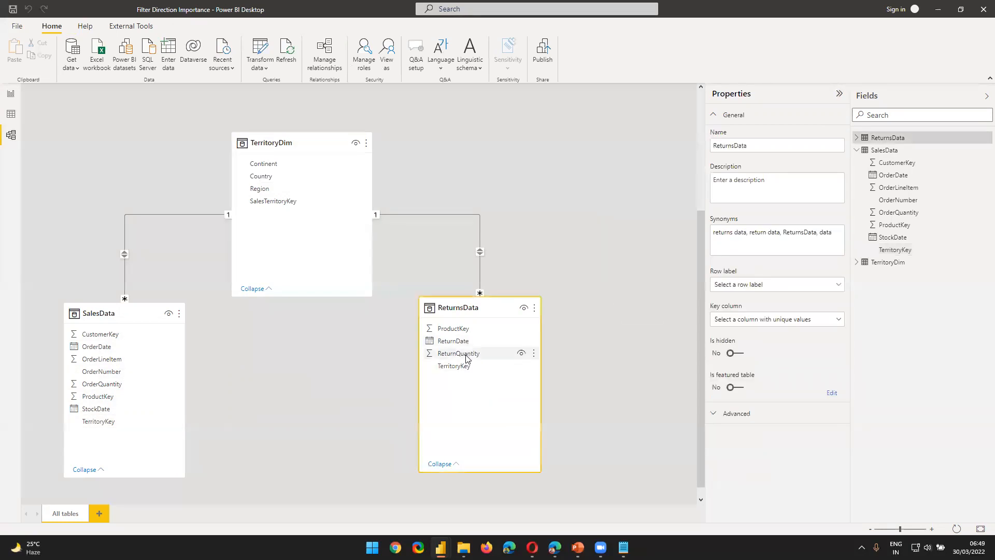
pyautogui.click(458, 368)
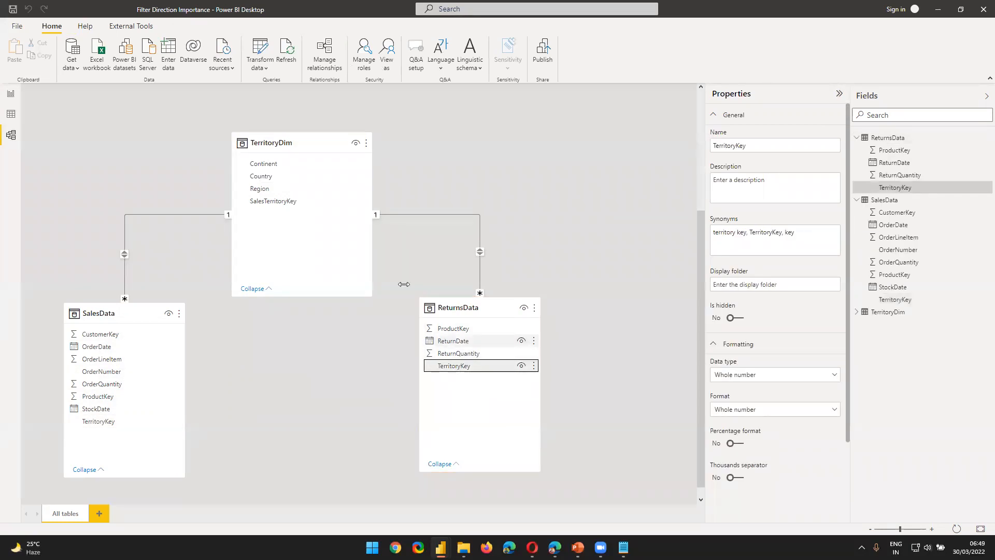
pyautogui.click(294, 138)
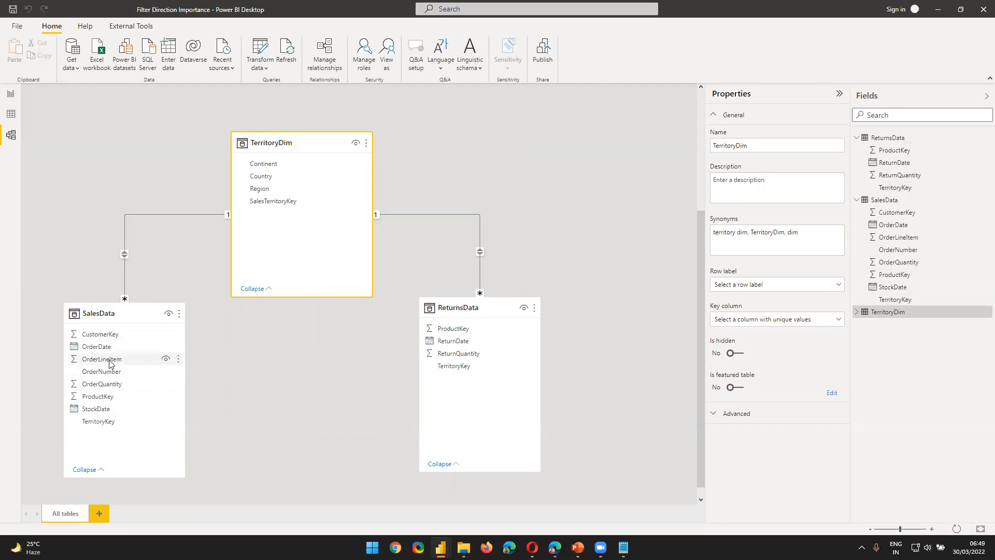
pyautogui.click(100, 384)
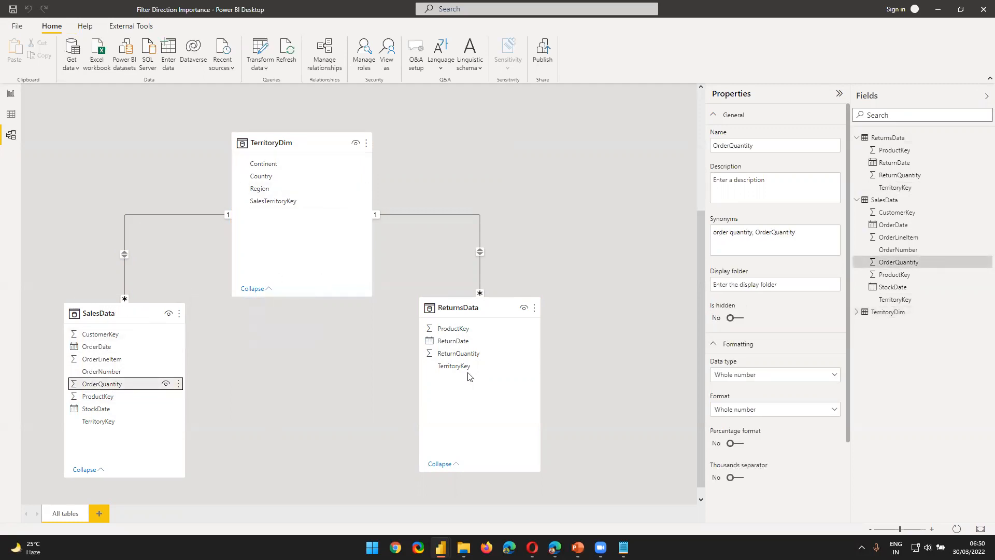
pyautogui.click(459, 354)
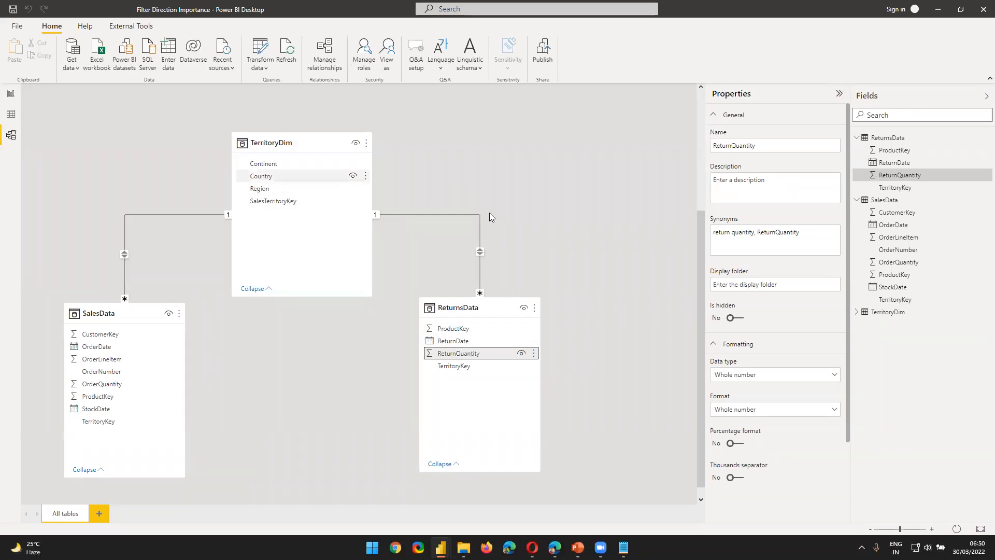
# Step: Check the cardinality and cross filter direction of the SalesData–TerritoryDim and ReturnsData–TerritoryDim relationships without changing them
pyautogui.click(157, 208)
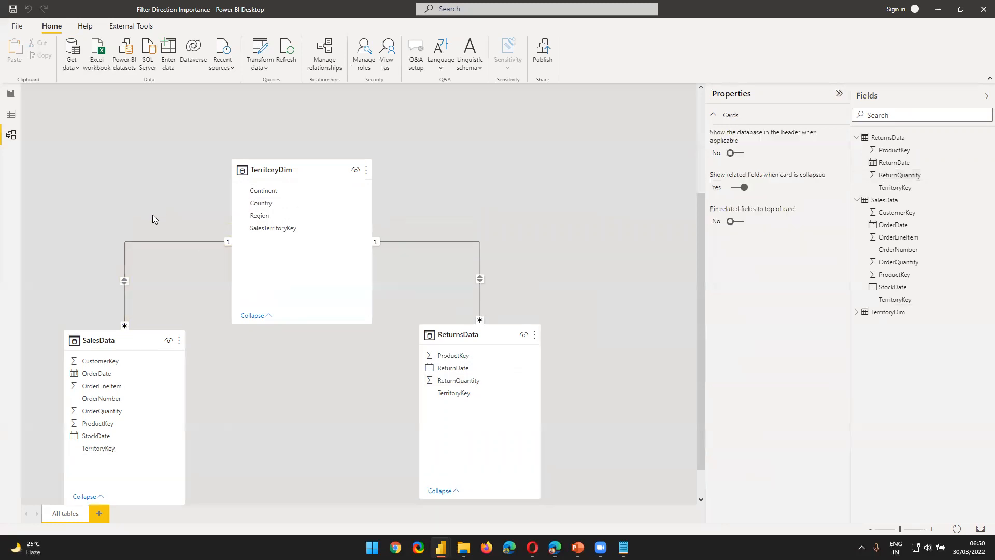
pyautogui.doubleClick(141, 241)
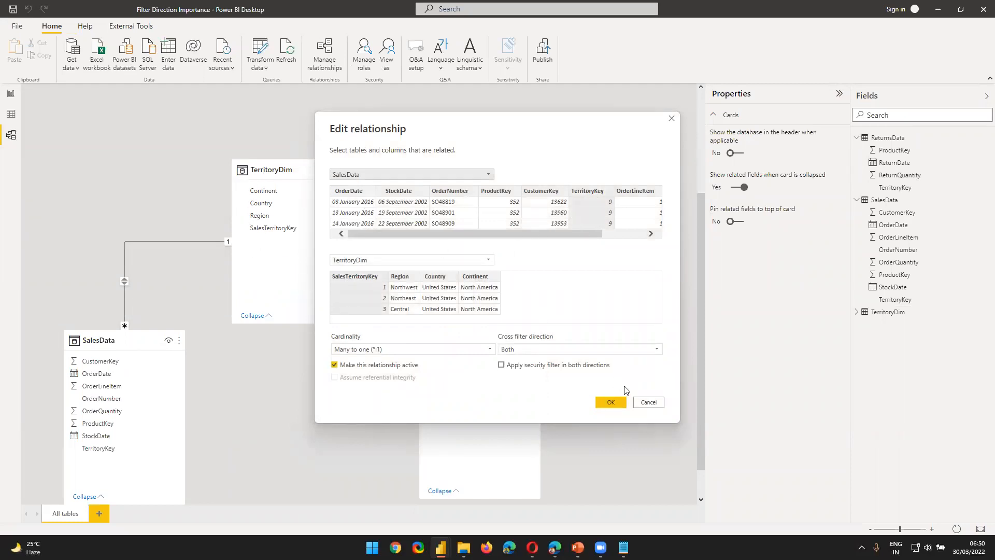
pyautogui.click(648, 402)
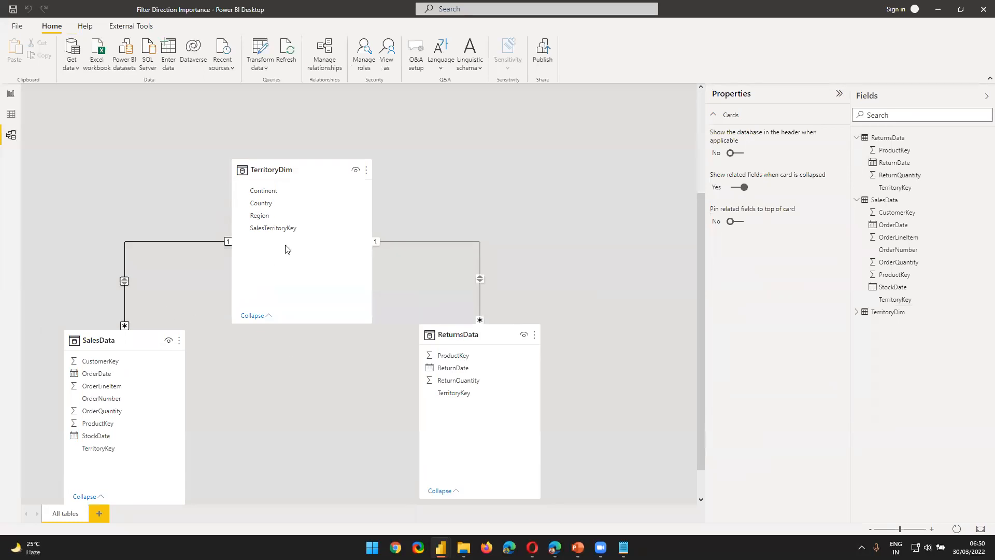
pyautogui.doubleClick(444, 245)
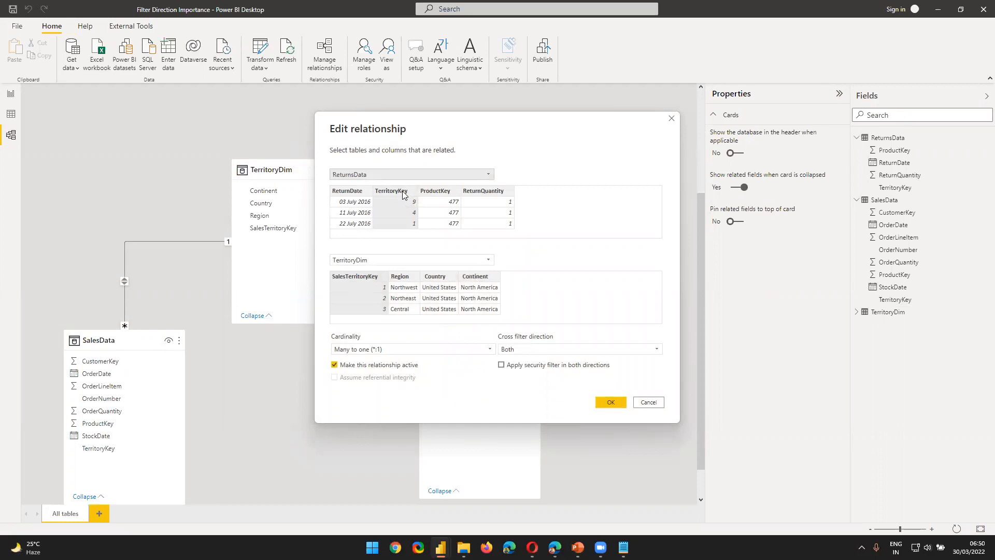
pyautogui.click(648, 402)
# Step: Set the cross filter direction to Single for both the SalesData–TerritoryDim and ReturnsData–TerritoryDim relationships
pyautogui.doubleClick(144, 243)
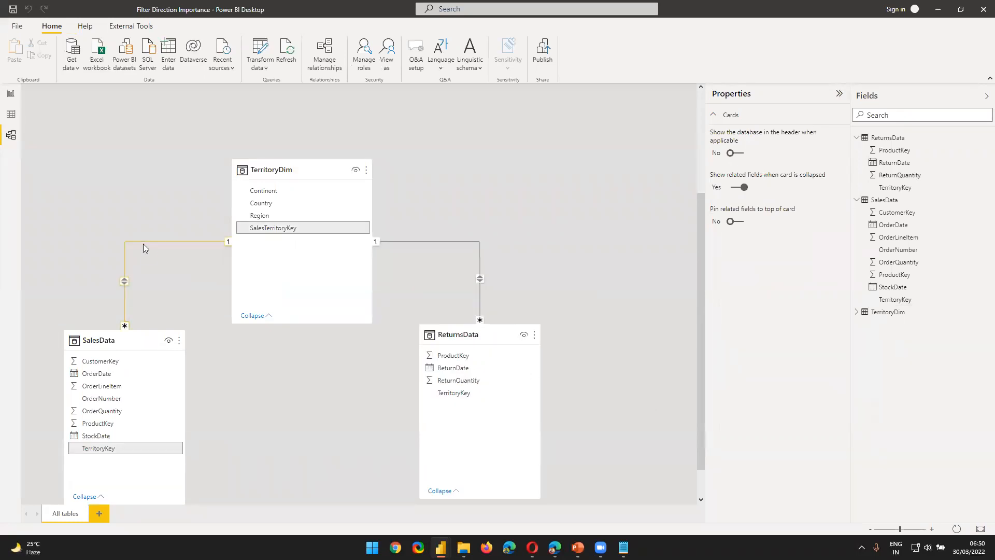
pyautogui.click(529, 349)
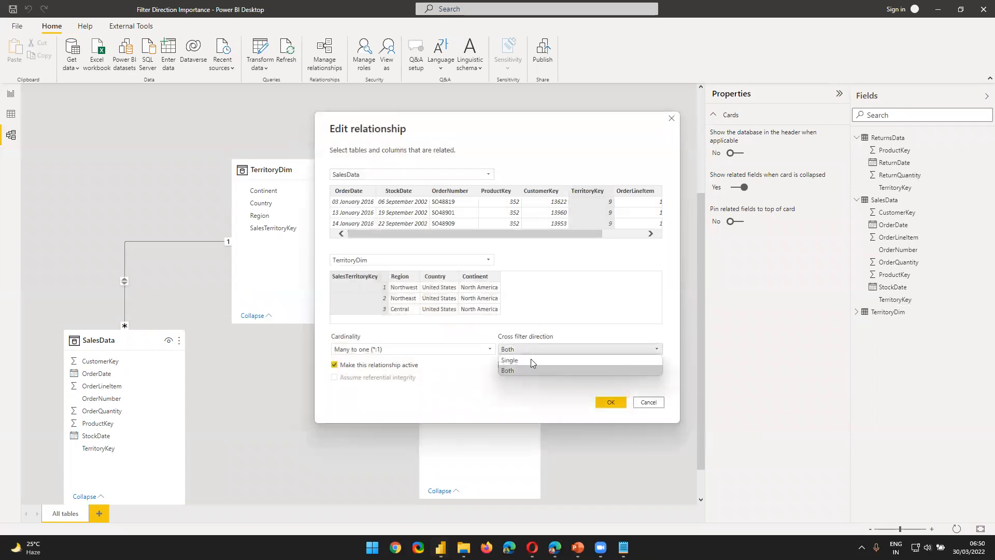
pyautogui.click(538, 361)
pyautogui.click(610, 402)
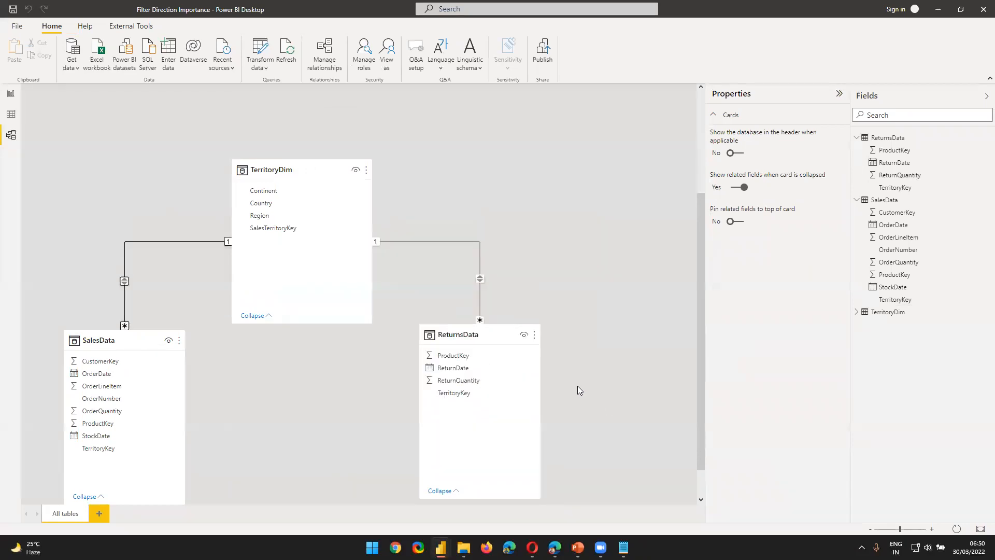
pyautogui.doubleClick(443, 242)
pyautogui.click(551, 350)
pyautogui.click(539, 361)
pyautogui.click(610, 403)
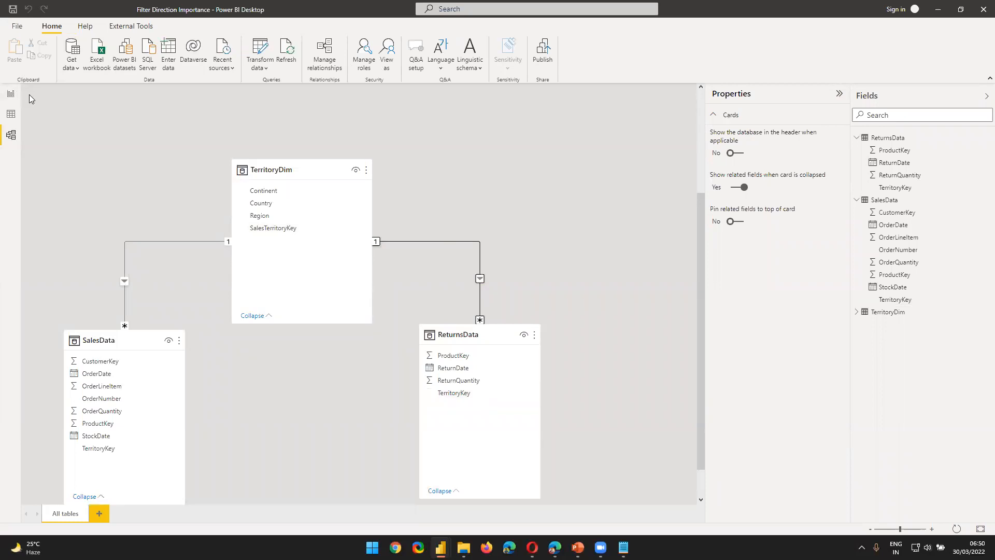
# Step: On the Territory Key from Lookup Table page, examine the table's rows and which source tables its fields come from
pyautogui.click(11, 93)
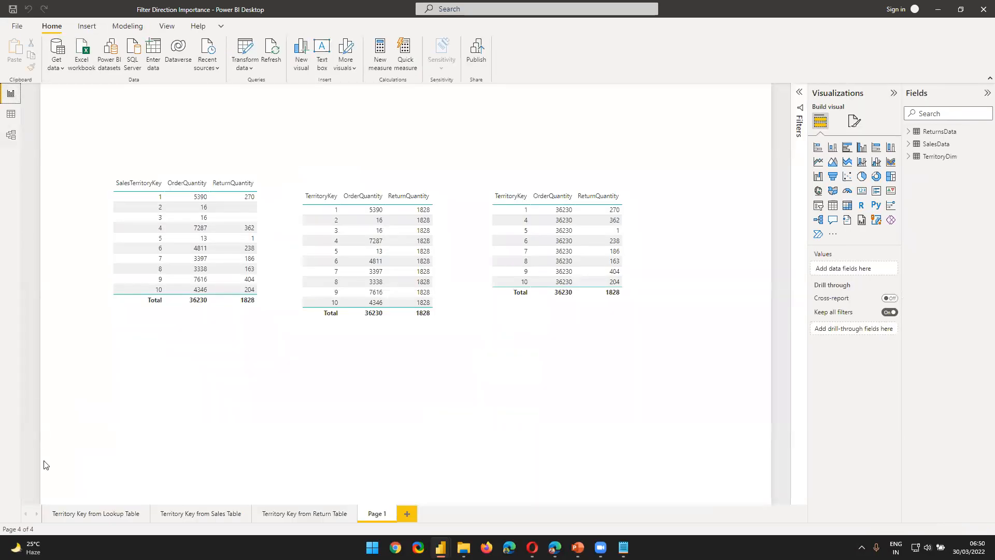
pyautogui.click(95, 514)
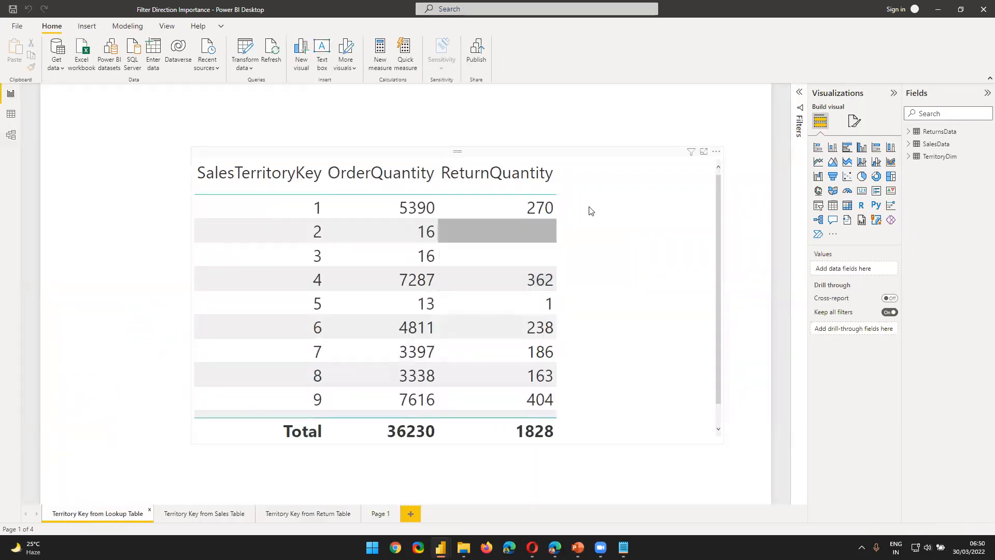
pyautogui.click(640, 230)
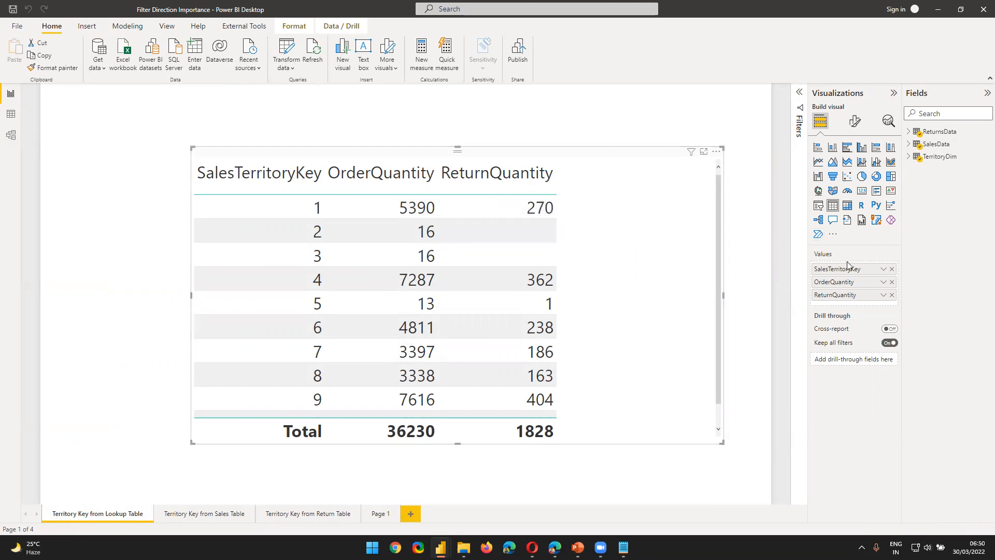
pyautogui.click(906, 132)
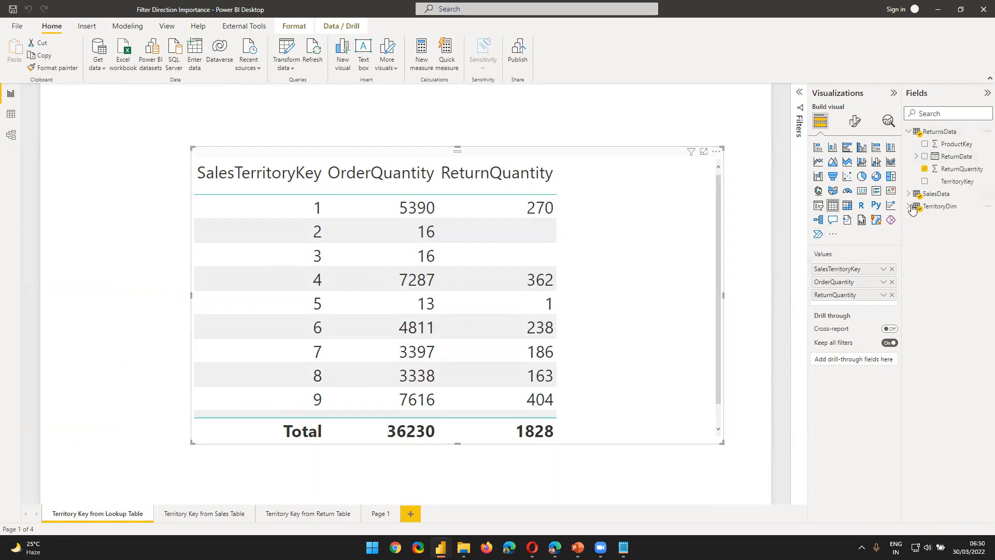
pyautogui.click(907, 194)
pyautogui.click(908, 306)
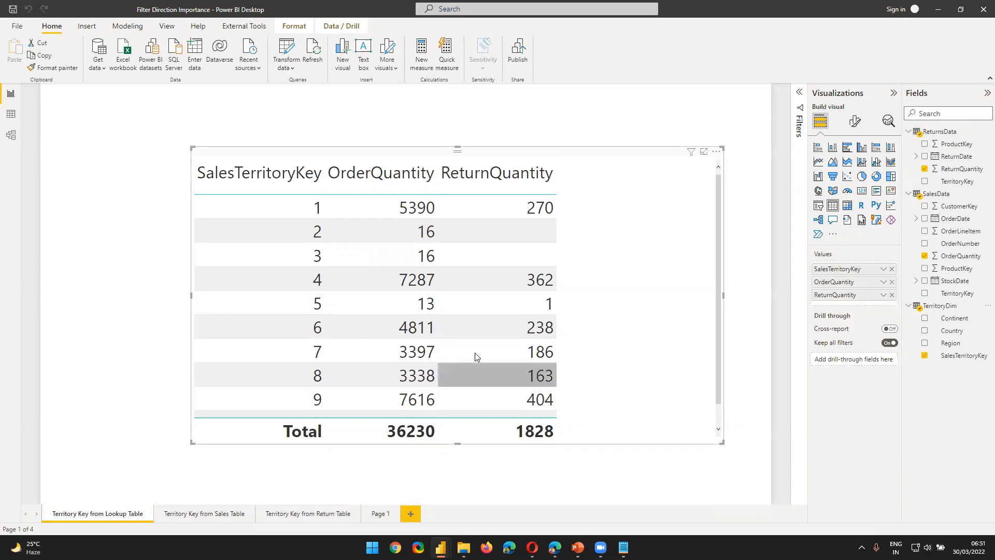
pyautogui.scroll(-1, 497, 290)
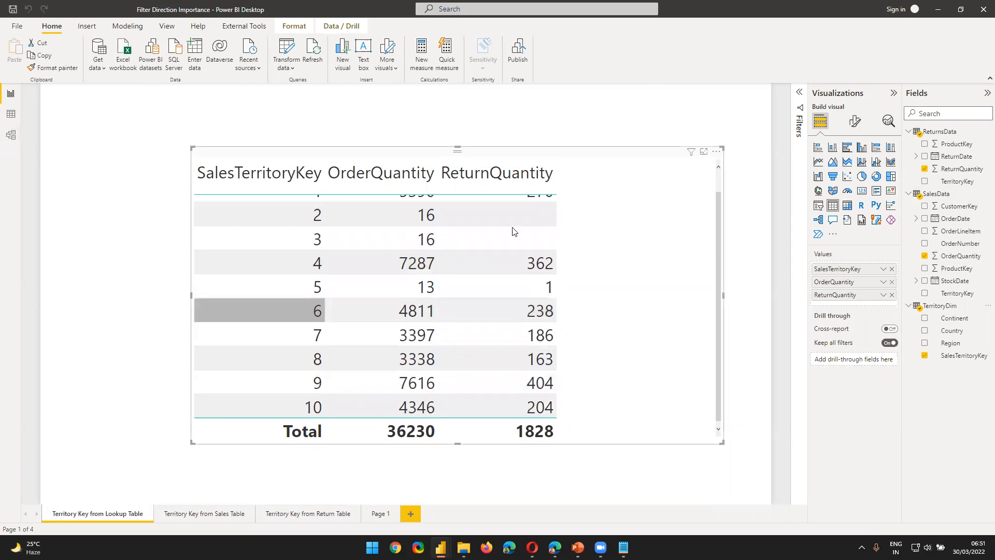
pyautogui.scroll(1, 526, 311)
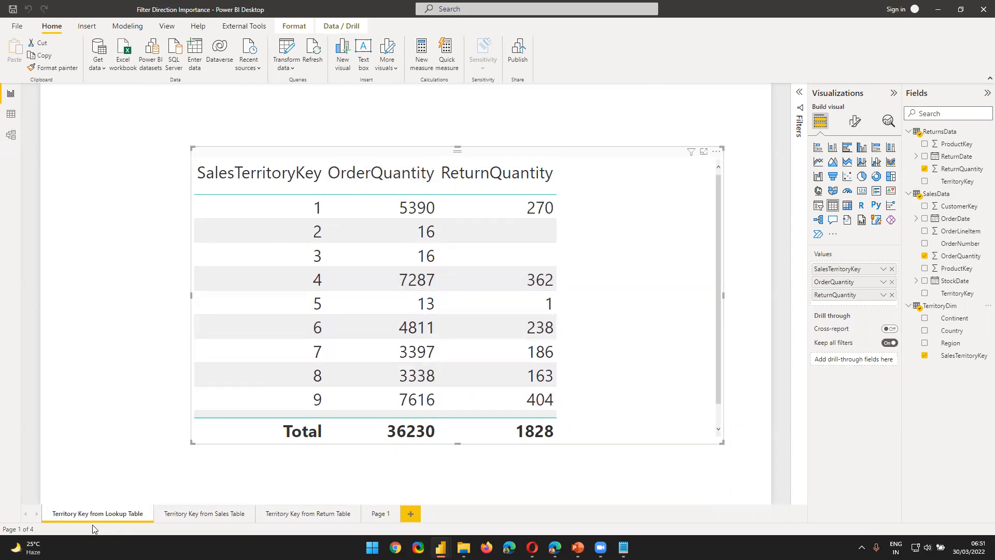
# Step: On the Territory Key from Sales Table page, examine the table's quantities and the source tables of its fields
pyautogui.click(216, 514)
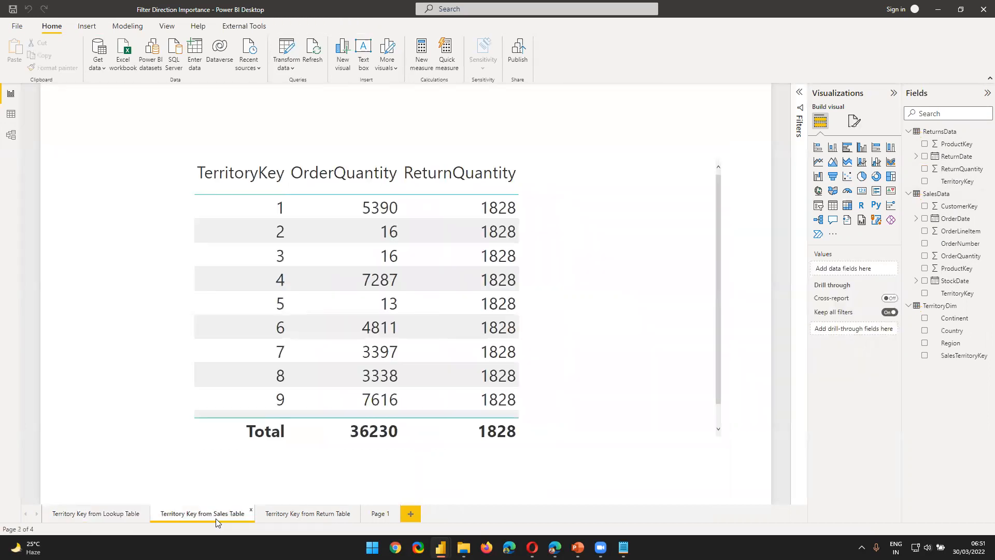
pyautogui.click(582, 202)
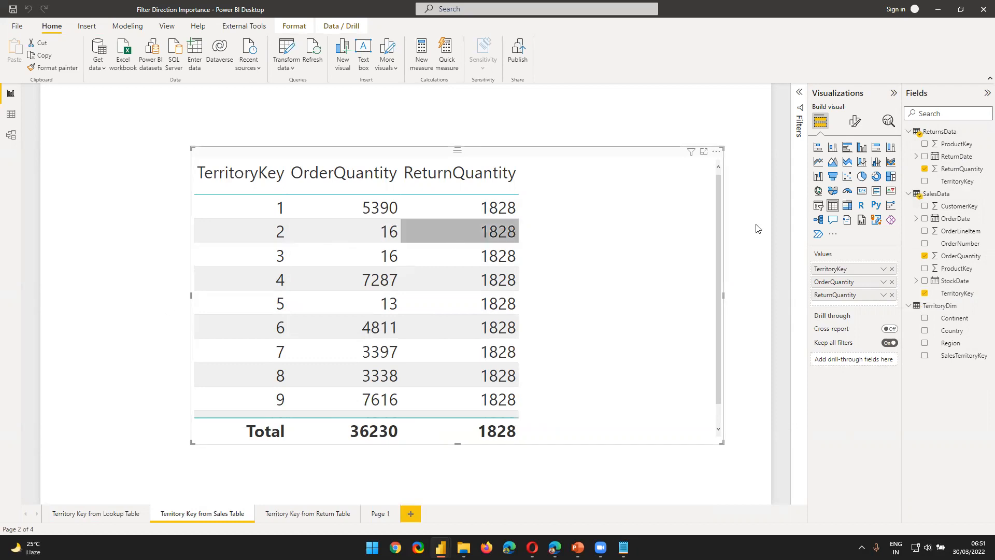
pyautogui.click(909, 195)
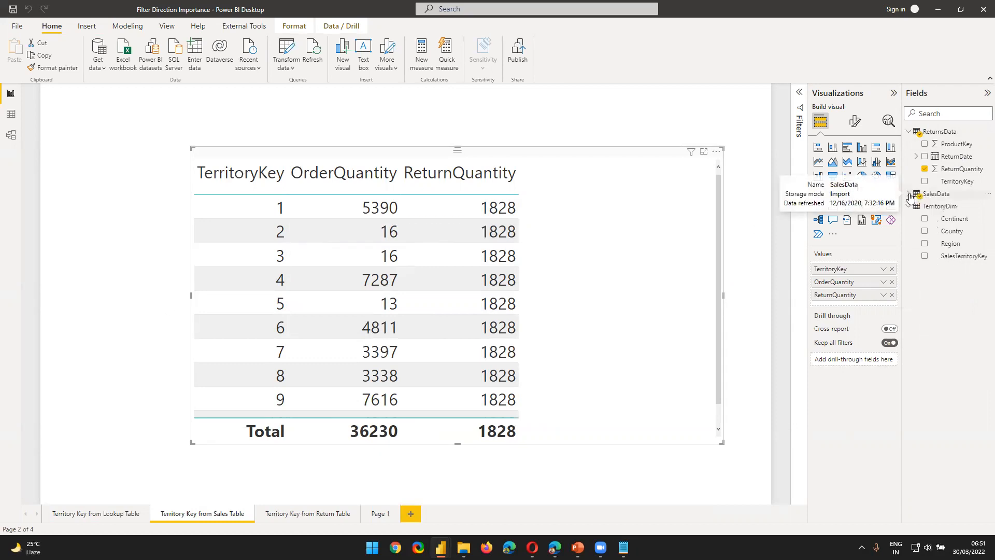
pyautogui.click(908, 132)
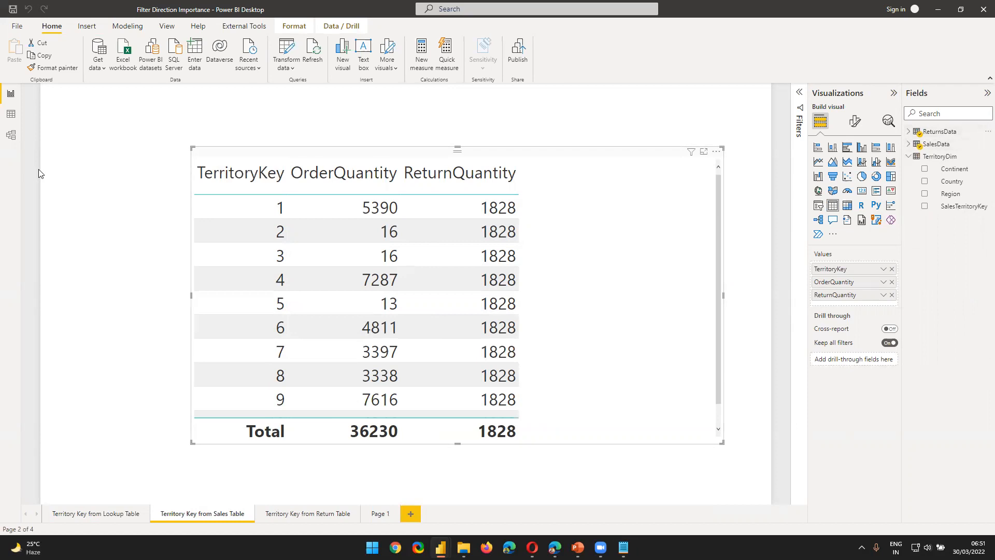
pyautogui.click(14, 138)
pyautogui.click(936, 145)
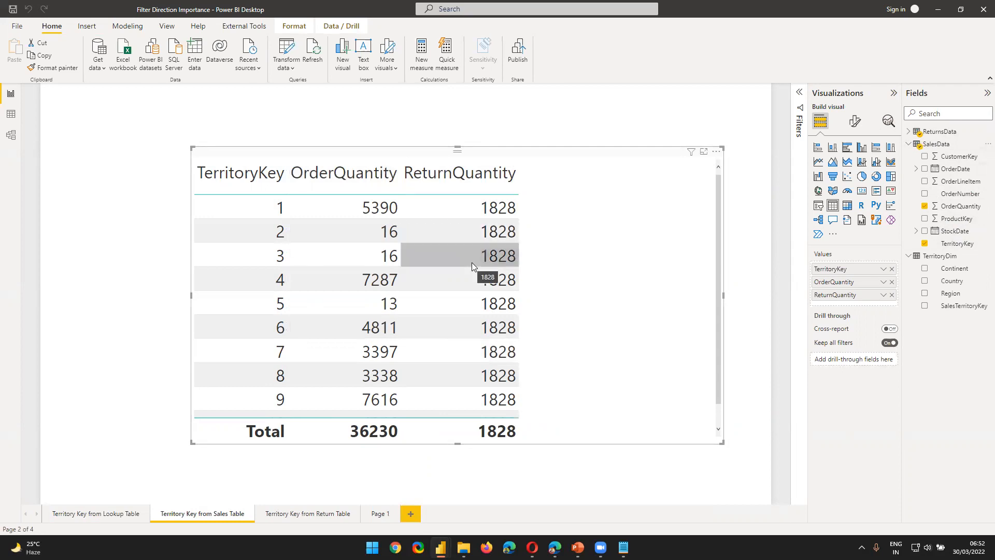
# Step: Trace the filter flow between SalesData, TerritoryDim and ReturnsData in the model, then return to the report table
pyautogui.click(13, 139)
pyautogui.click(98, 342)
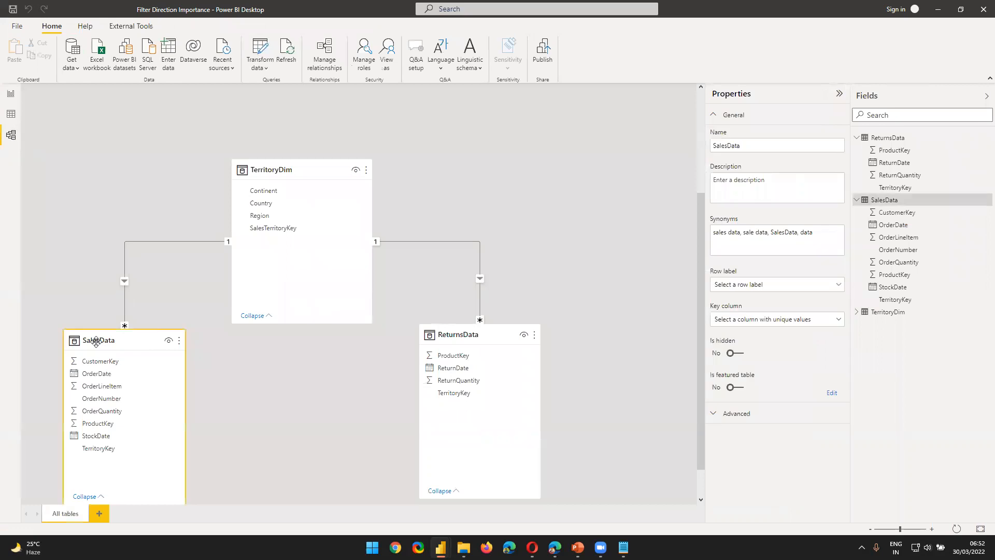
pyautogui.click(485, 333)
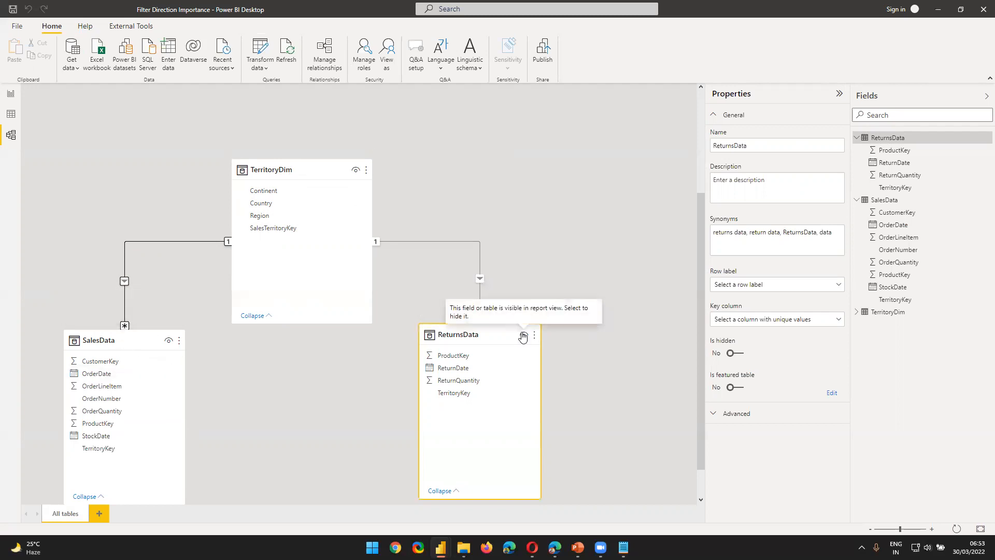
pyautogui.click(11, 94)
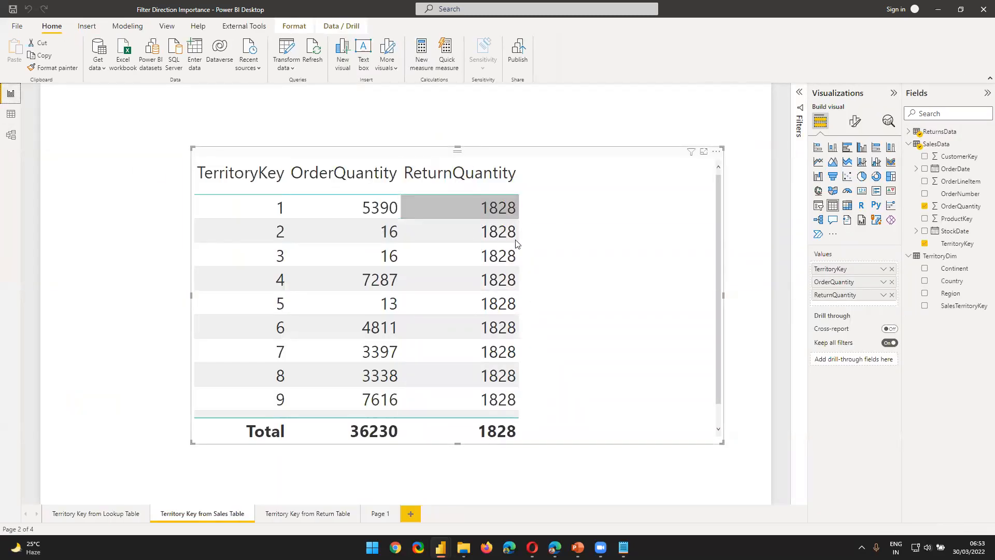
# Step: On the Territory Key from Return Table page, examine the table's quantities and source tables, checking them against the filter directions in the model
pyautogui.click(11, 135)
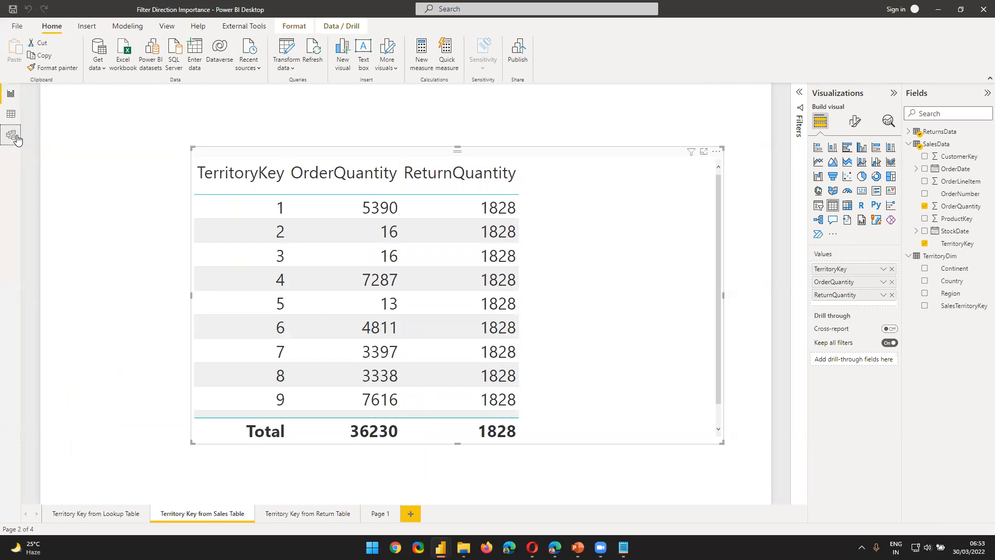
pyautogui.click(11, 94)
pyautogui.click(289, 519)
pyautogui.click(540, 154)
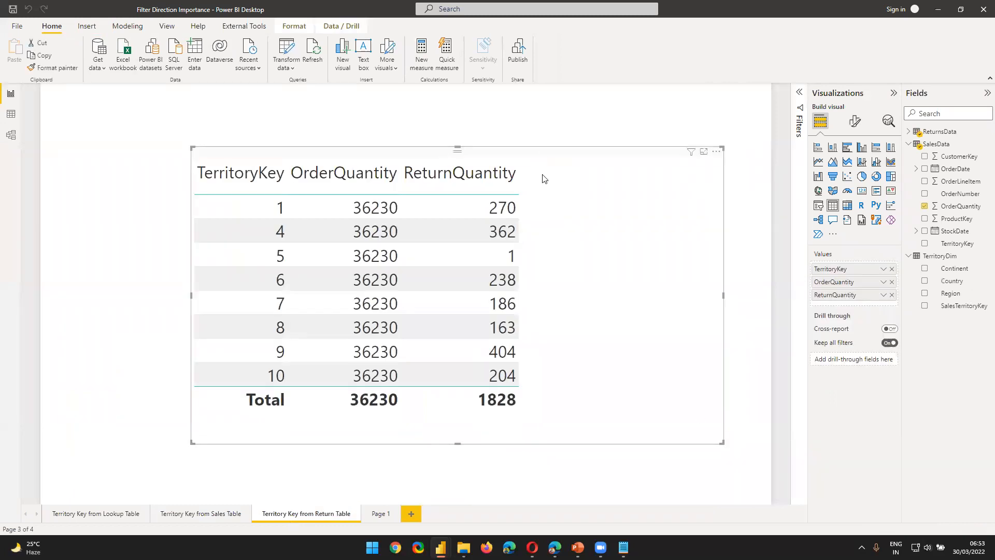
pyautogui.click(908, 147)
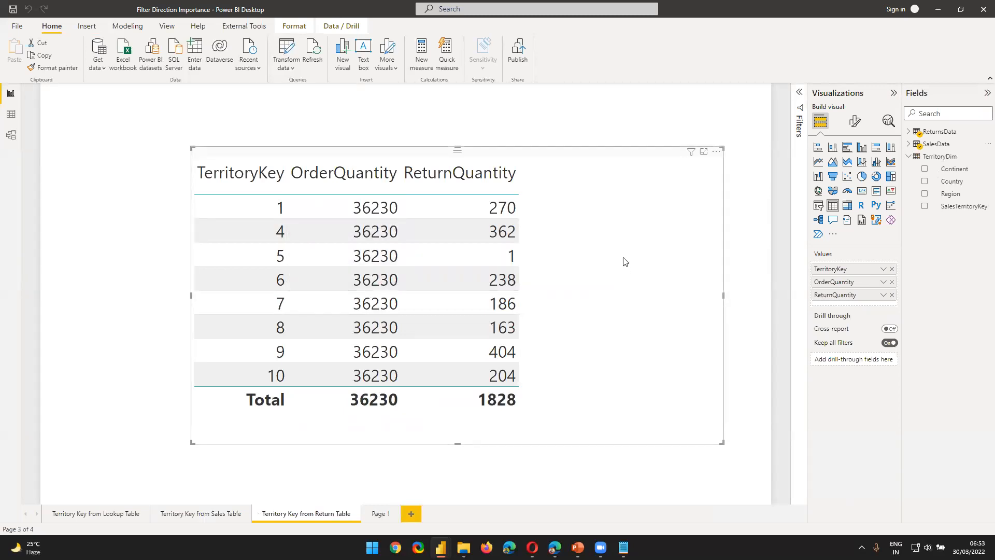
pyautogui.click(908, 132)
pyautogui.click(908, 194)
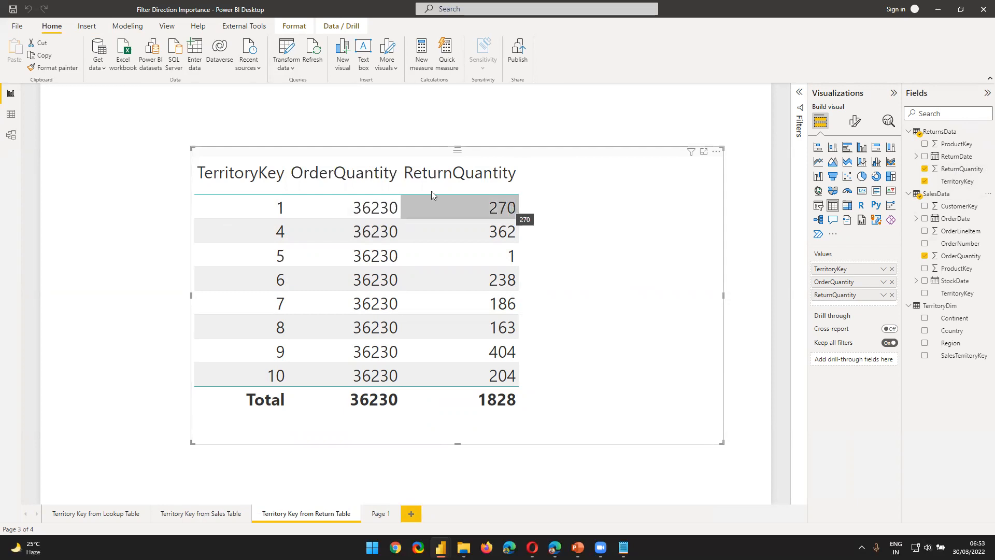
pyautogui.click(17, 135)
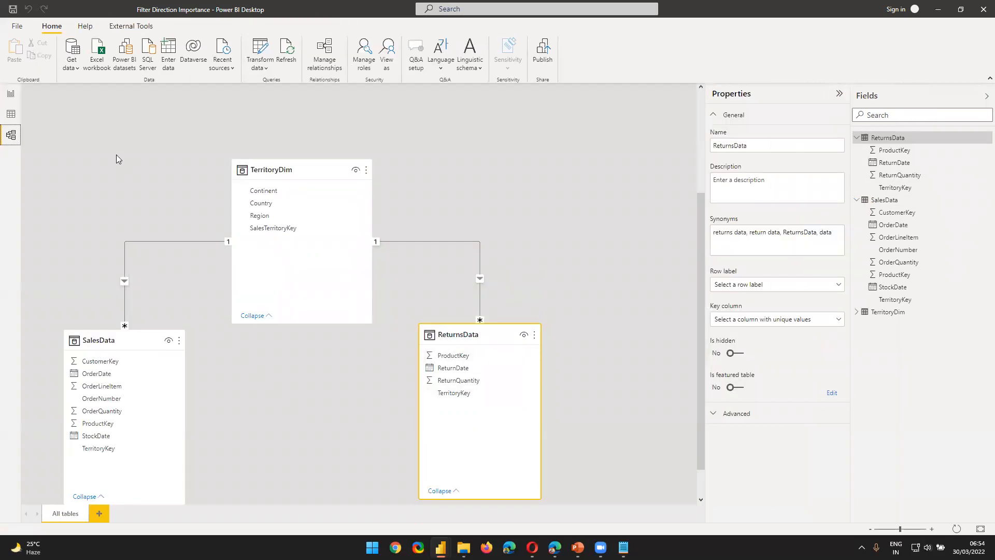
pyautogui.click(10, 93)
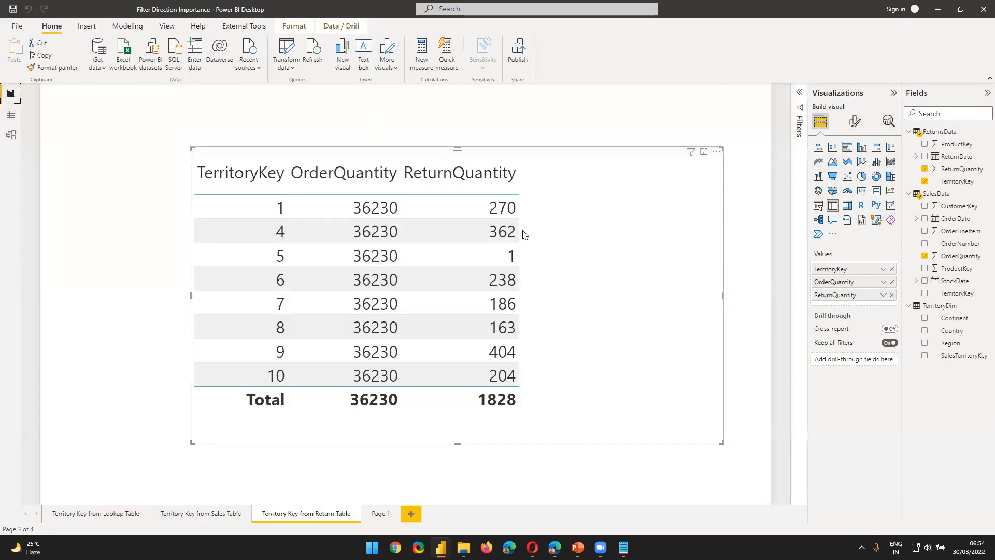
# Step: Set the cross filter direction of the ReturnsData–TerritoryDim relationship to Both and return to the report table
pyautogui.click(11, 134)
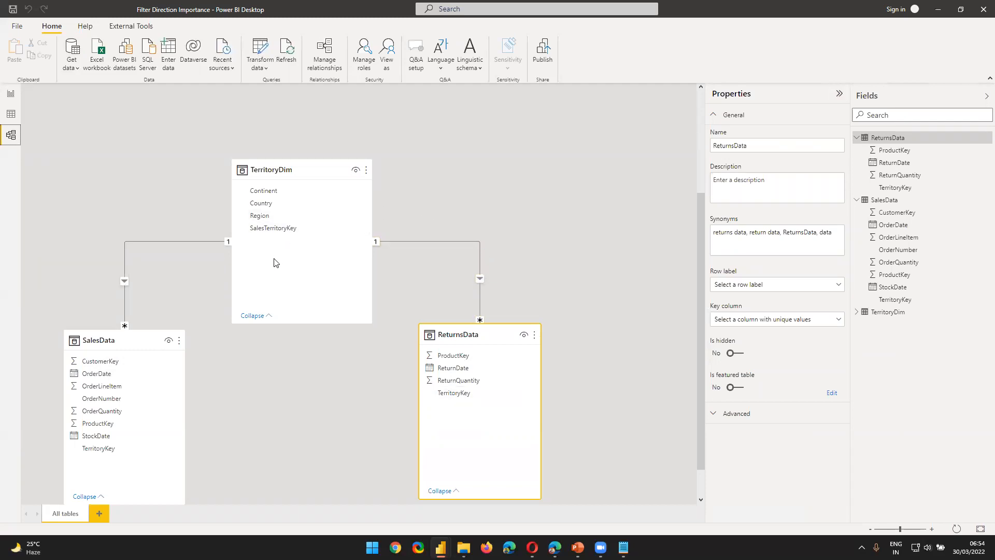
pyautogui.doubleClick(424, 241)
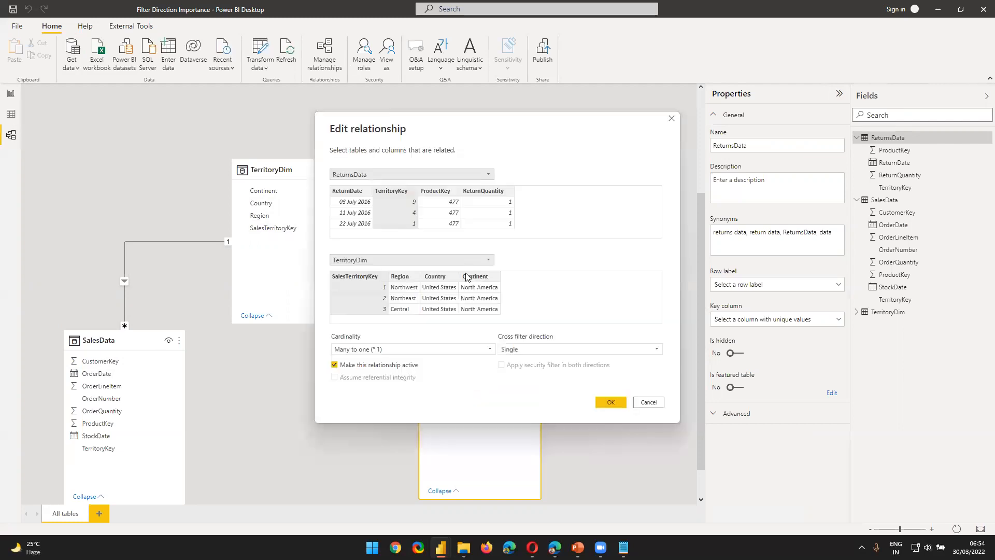
pyautogui.click(560, 350)
pyautogui.click(560, 372)
pyautogui.click(609, 403)
pyautogui.scroll(-1, 178, 239)
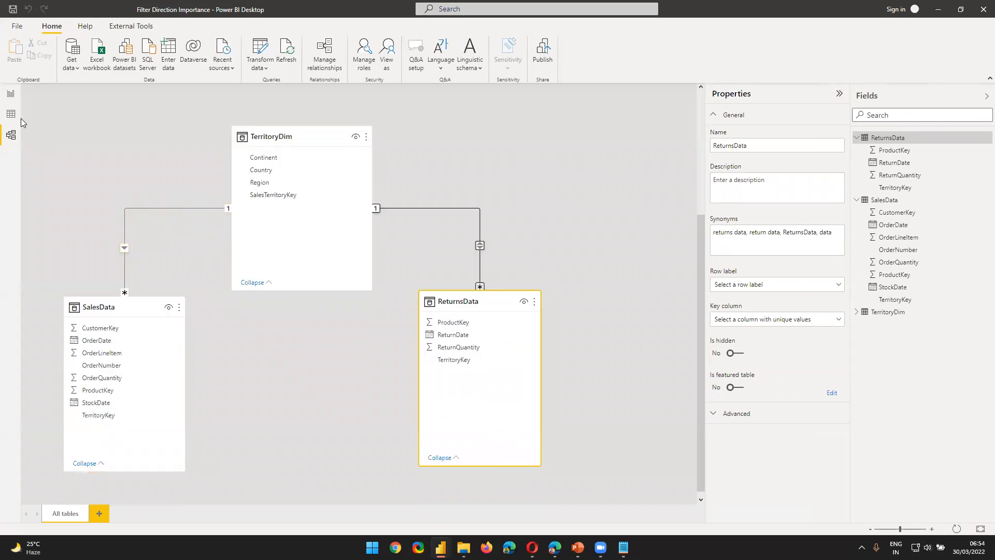
pyautogui.click(11, 94)
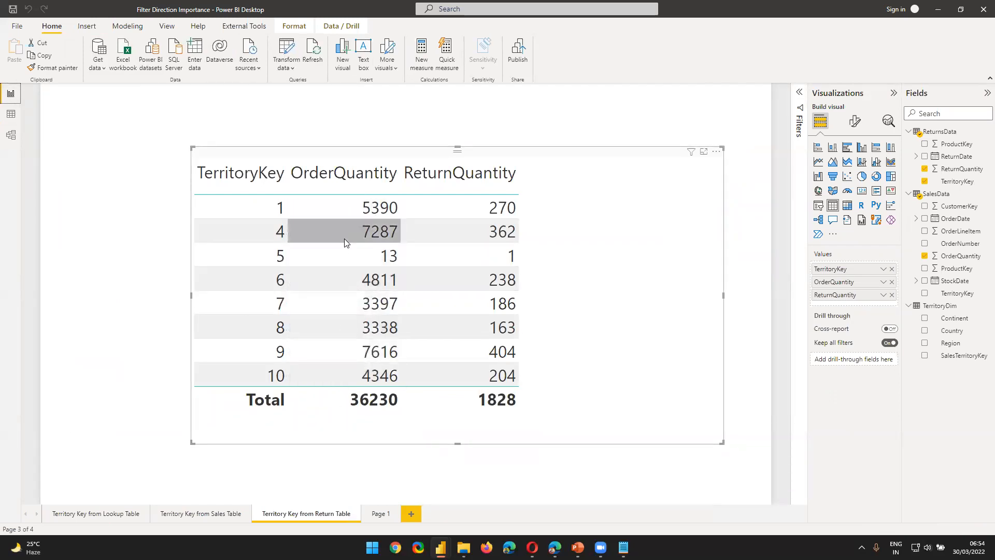
# Step: Set the cross filter direction of the SalesData–TerritoryDim relationship to Both and return to the report table
pyautogui.click(11, 135)
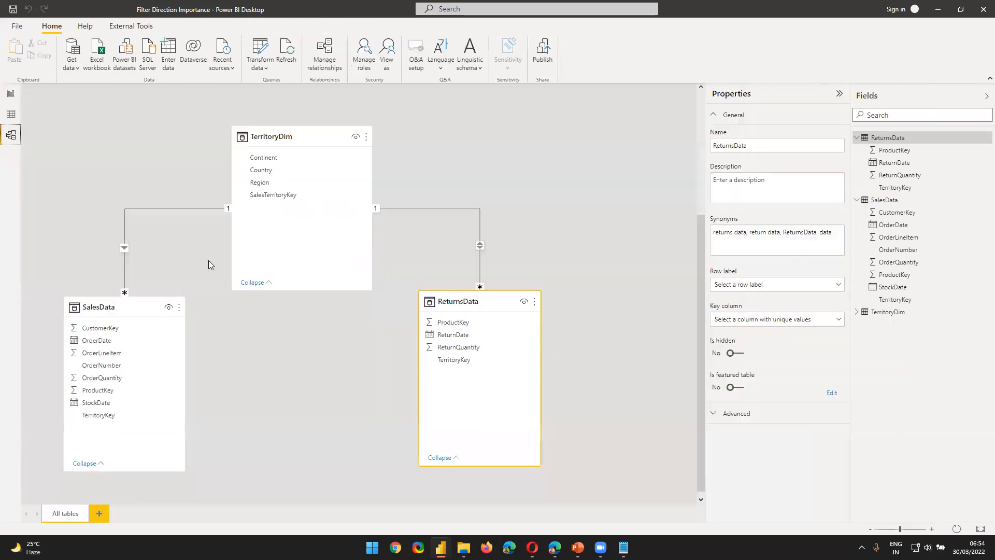
pyautogui.doubleClick(171, 208)
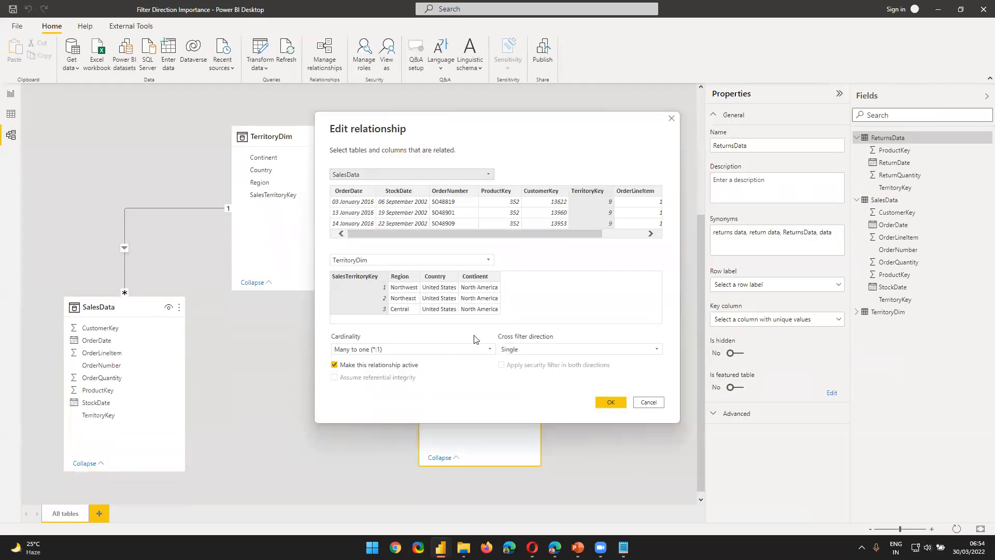
pyautogui.click(523, 349)
pyautogui.click(513, 383)
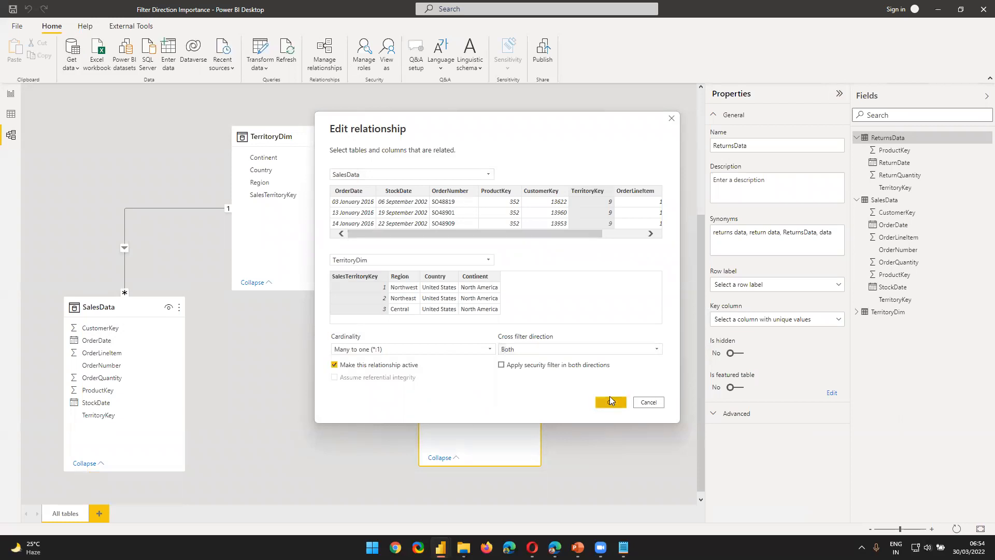
pyautogui.click(611, 402)
pyautogui.click(11, 94)
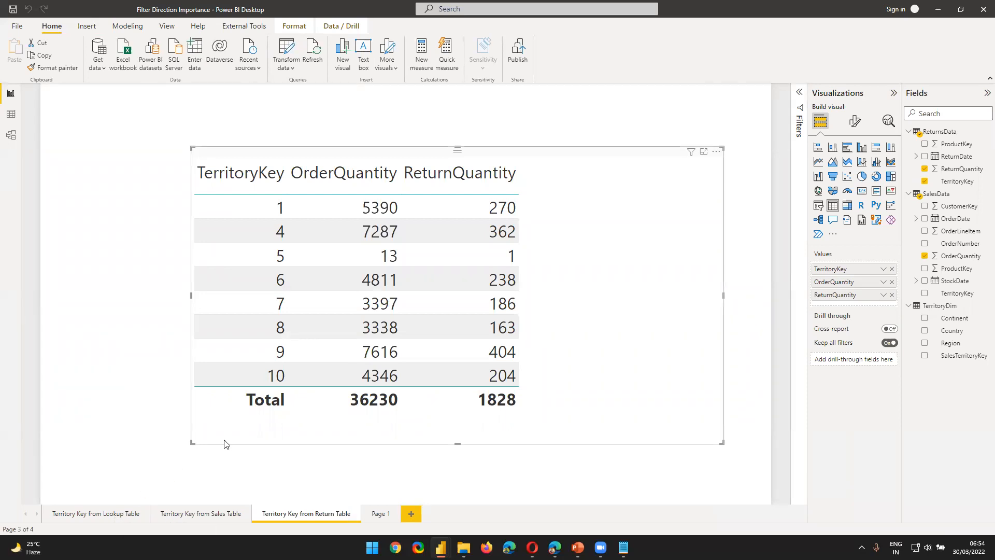
pyautogui.click(12, 94)
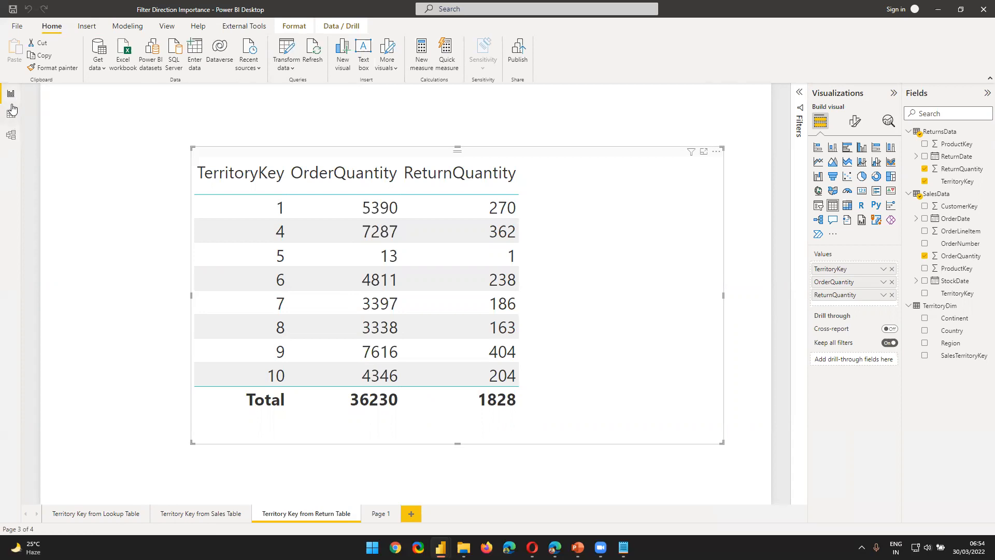
# Step: Trace the two-way filter flow between SalesData, TerritoryDim and ReturnsData in the model, and view the SalesData relationship's settings without changing them
pyautogui.click(11, 136)
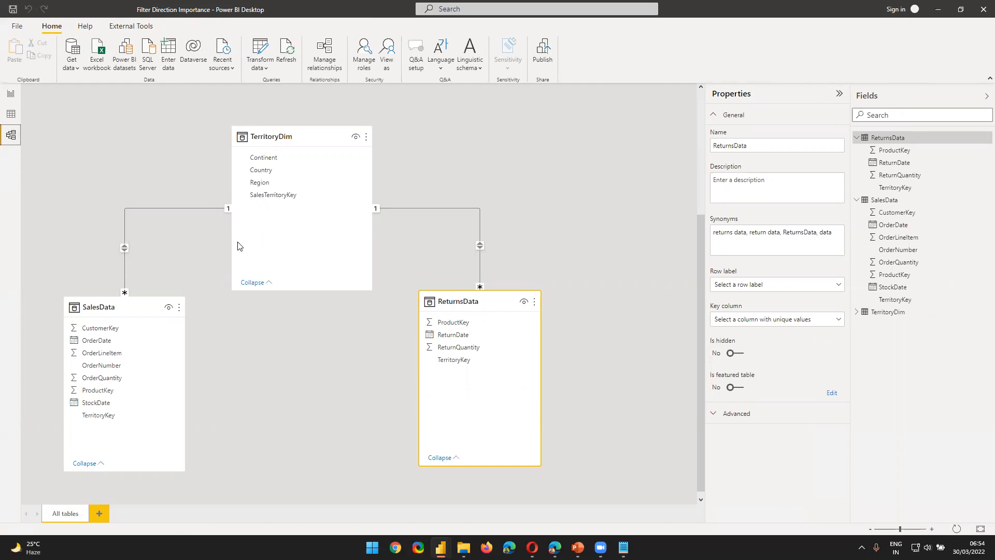
pyautogui.moveTo(151, 303); pyautogui.dragTo(146, 292)
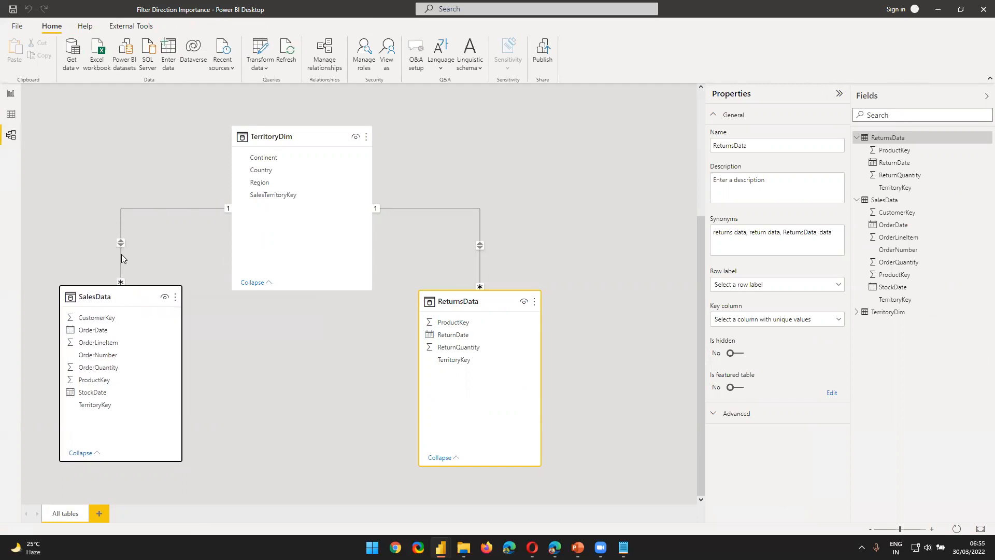
pyautogui.click(136, 296)
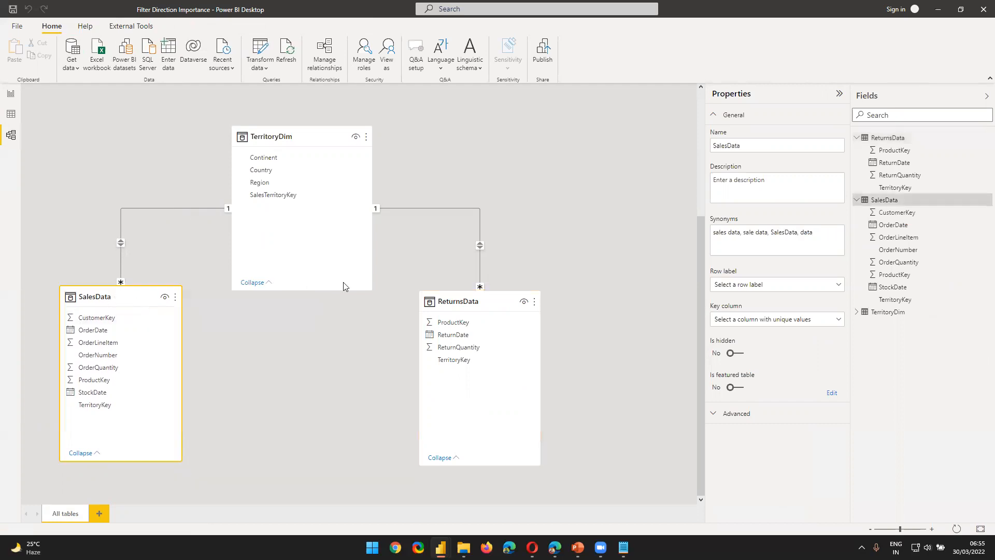
pyautogui.click(464, 291)
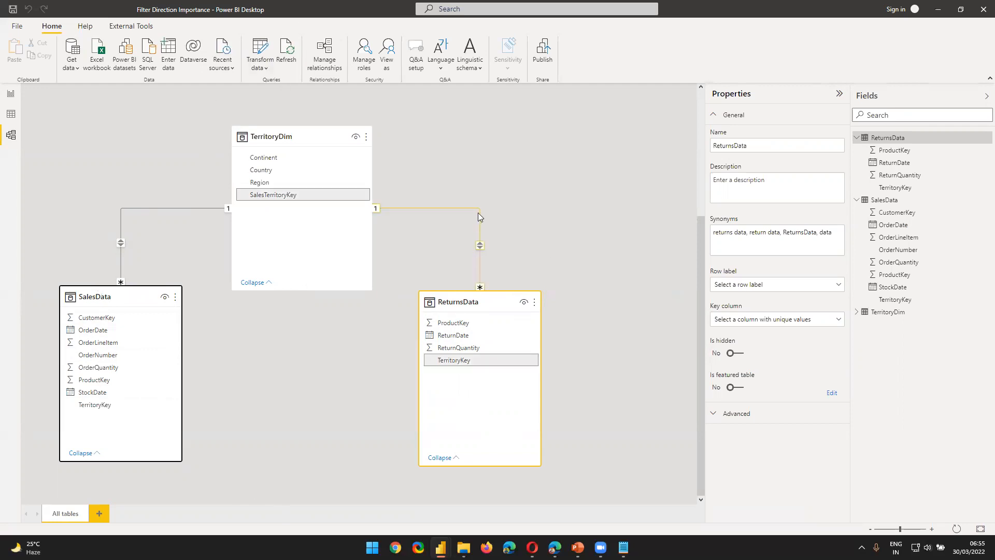
pyautogui.doubleClick(119, 223)
pyautogui.click(658, 403)
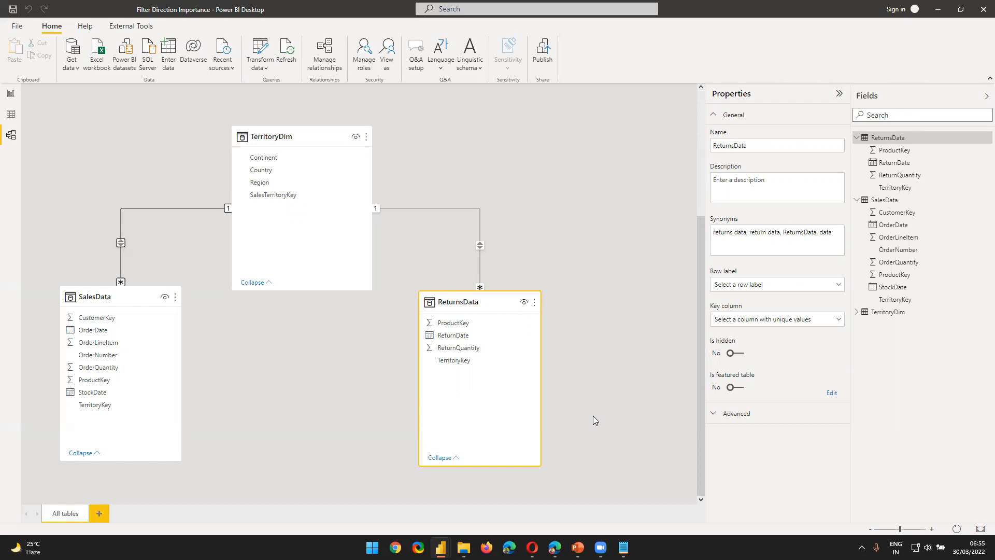
# Step: Switch to the GuruSchools Power BI Training - 1 file, set the Sales–Products cross filter direction to Both, and return to its report page
pyautogui.hotkey('alt', 'Tab')
pyautogui.hotkey('alt', 'Tab')
pyautogui.press('Tab')
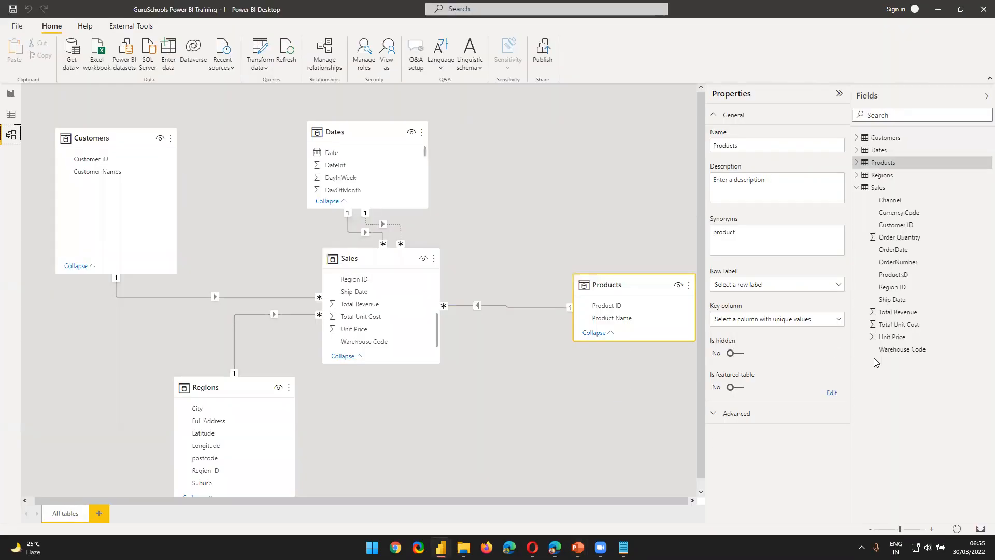
pyautogui.doubleClick(537, 311)
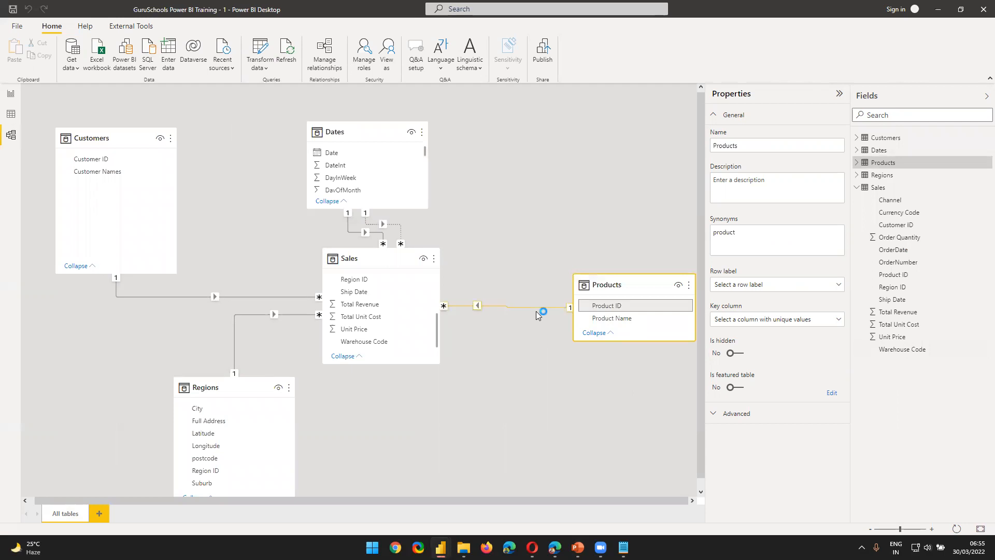
pyautogui.click(534, 349)
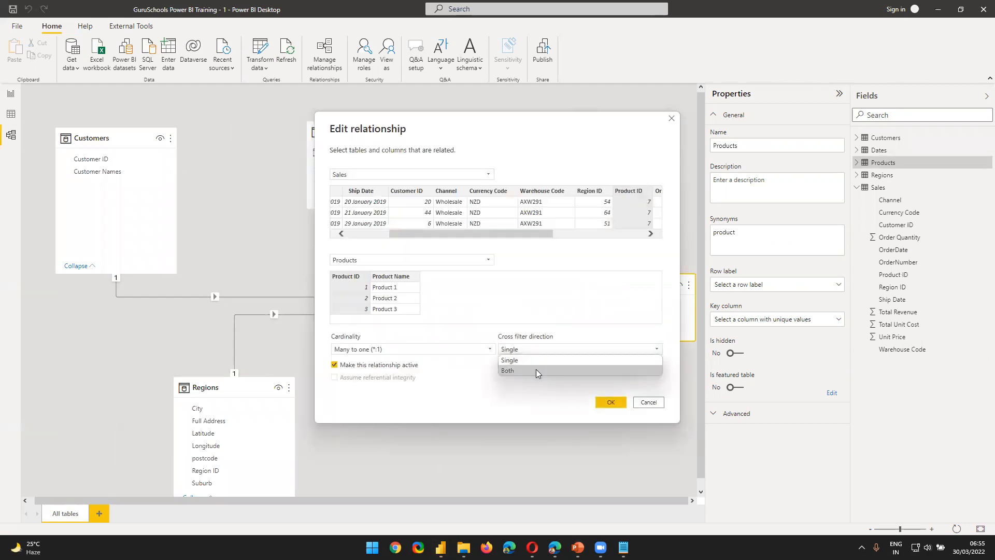
pyautogui.click(536, 369)
pyautogui.click(610, 402)
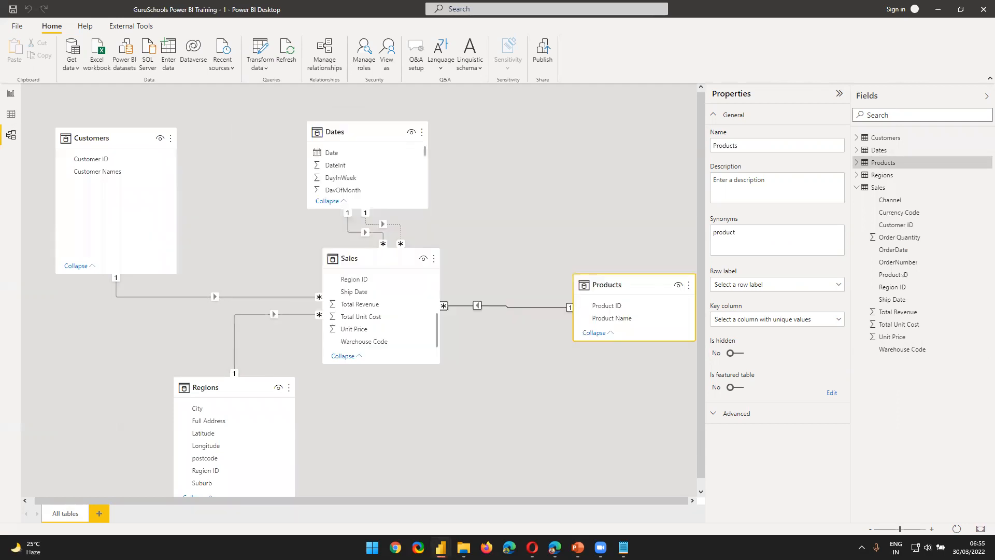
pyautogui.click(10, 93)
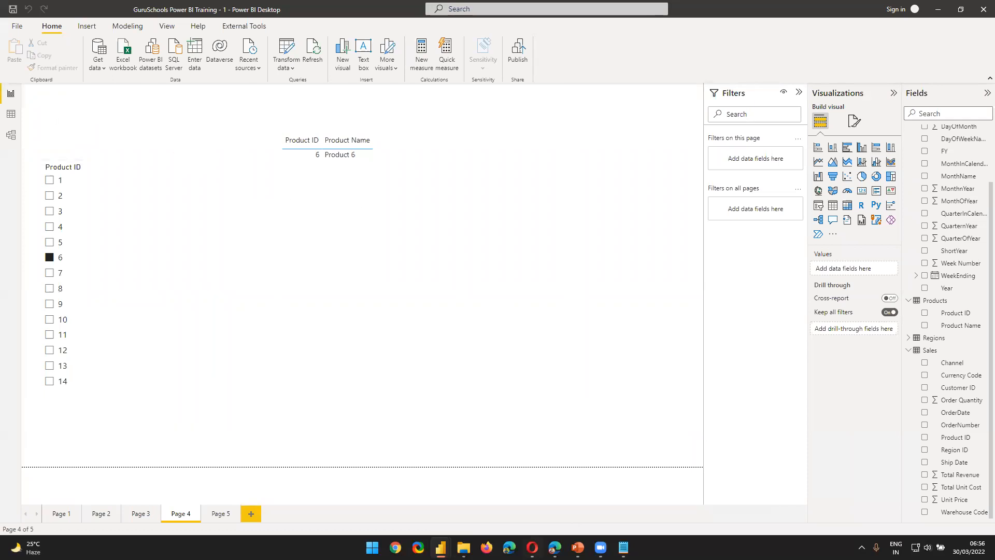
# Step: View the Sales–Customers relationship settings without changing them, and reposition the Dates and Sales tables to spread out the model diagram
pyautogui.click(18, 140)
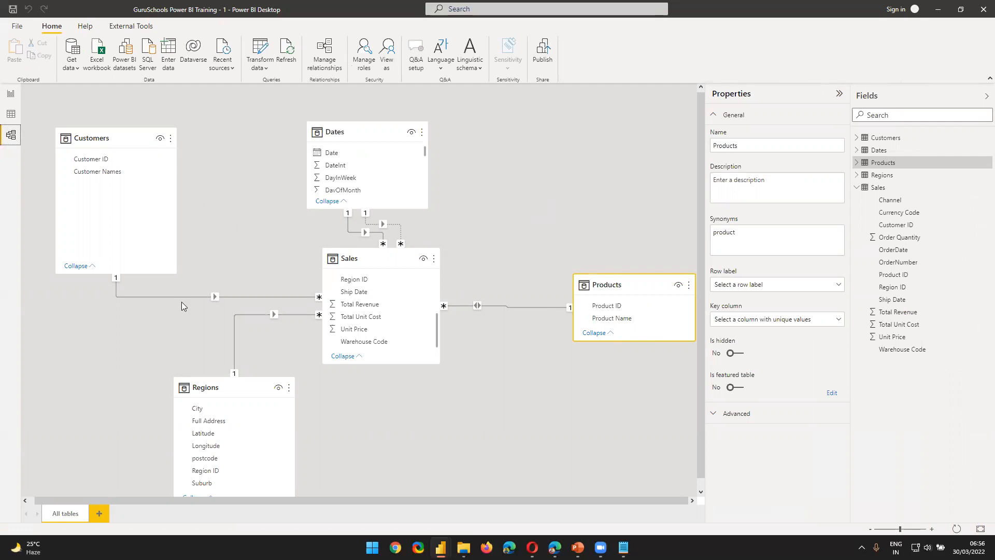
pyautogui.doubleClick(231, 297)
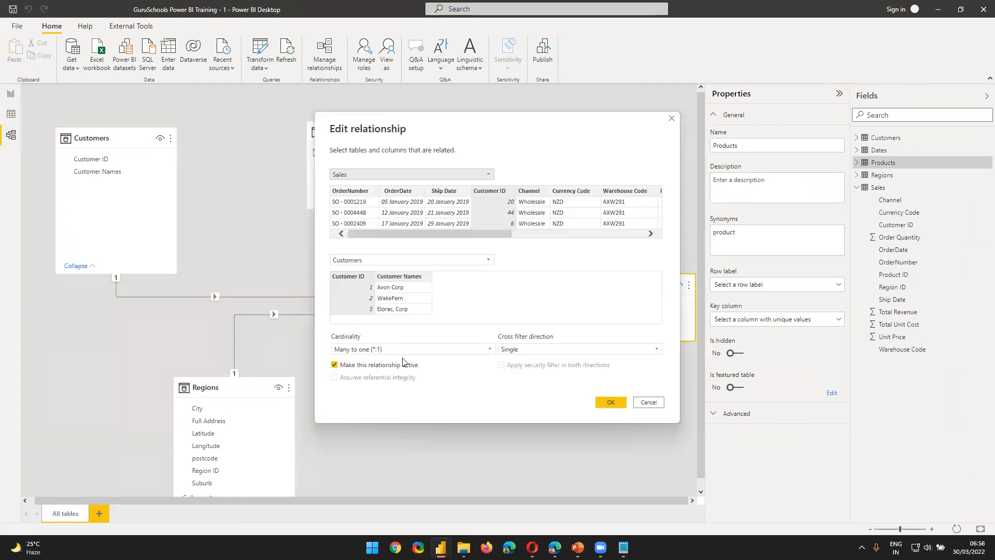
pyautogui.click(651, 404)
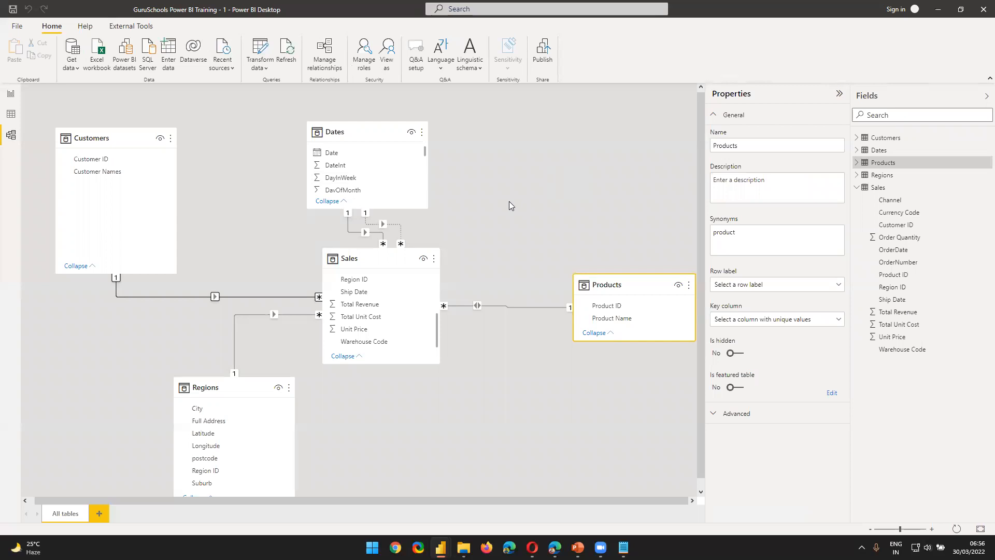
pyautogui.moveTo(382, 127); pyautogui.dragTo(438, 128)
pyautogui.moveTo(385, 257); pyautogui.dragTo(405, 334)
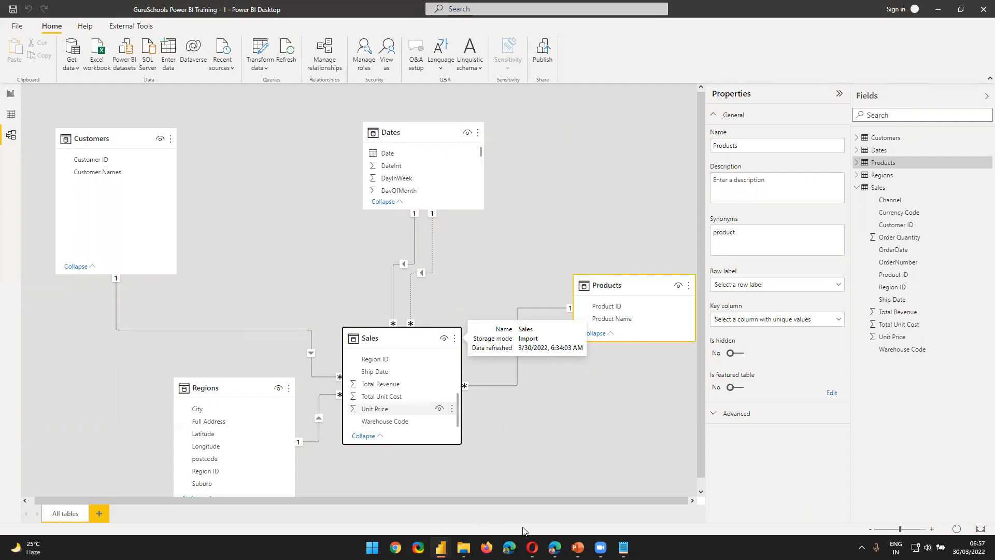
# Step: Switch to PBI Training.pptx in PowerPoint and view the DAX, Setting the Foundation (Context) and Measures & Calculated Columns slides
pyautogui.hotkey('alt', 'Tab')
pyautogui.scroll(-2, 104, 363)
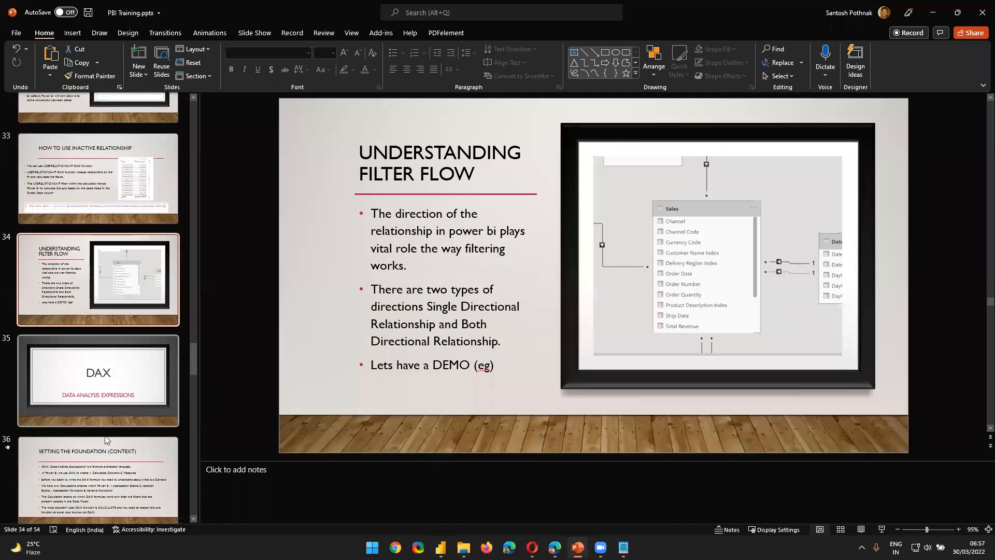
pyautogui.click(106, 399)
pyautogui.scroll(-2, 111, 440)
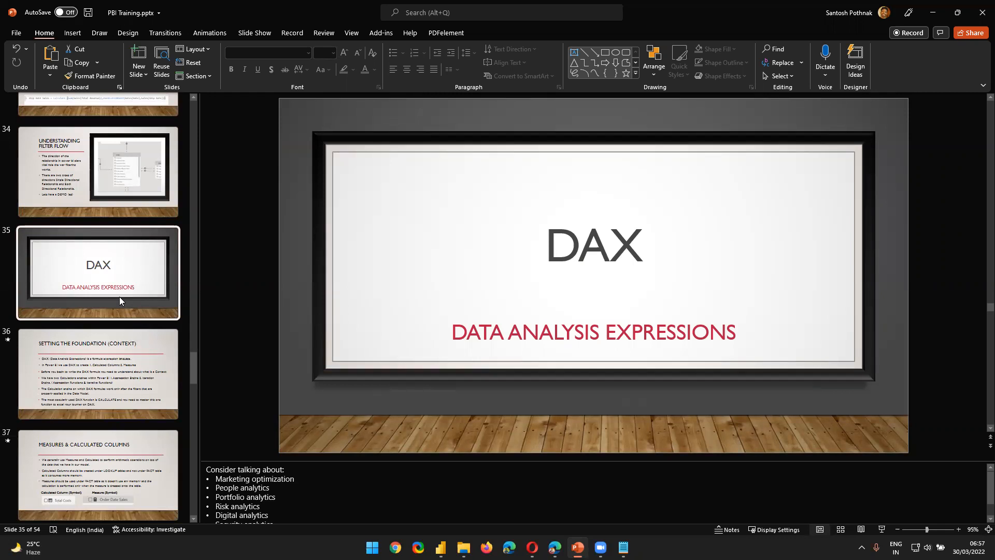
pyautogui.click(125, 376)
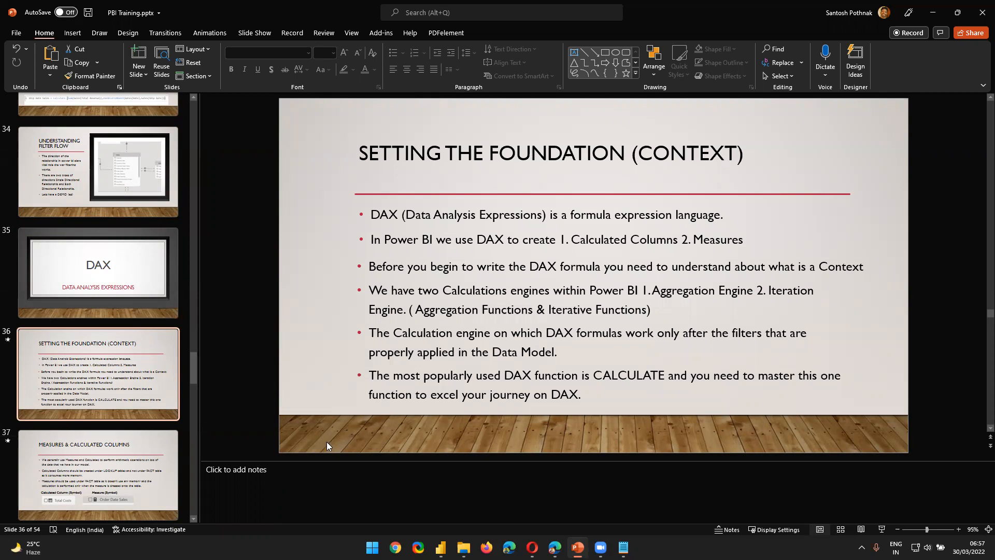
pyautogui.click(117, 455)
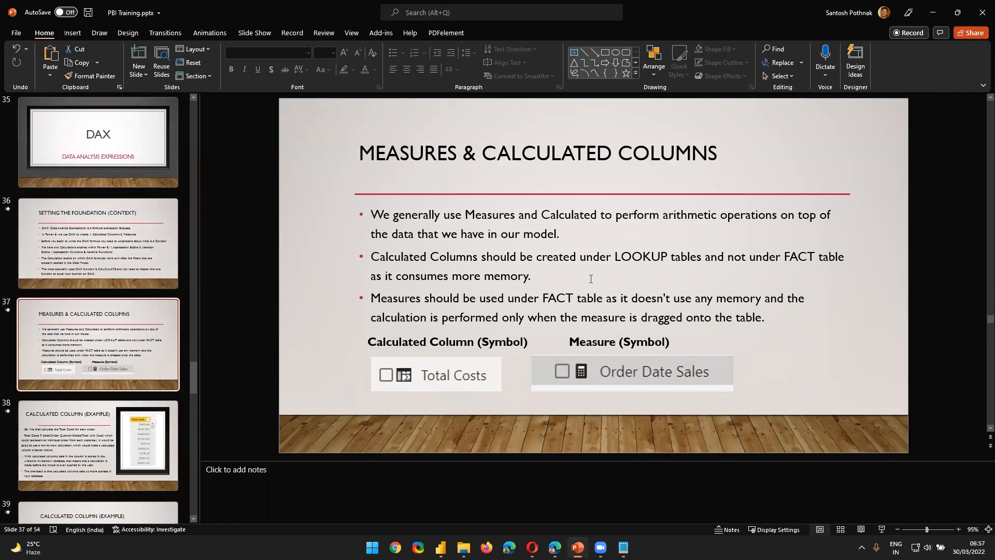
# Step: Go back to the DAX title slide and advance to the Setting the Foundation (Context) slide
pyautogui.scroll(1, 147, 306)
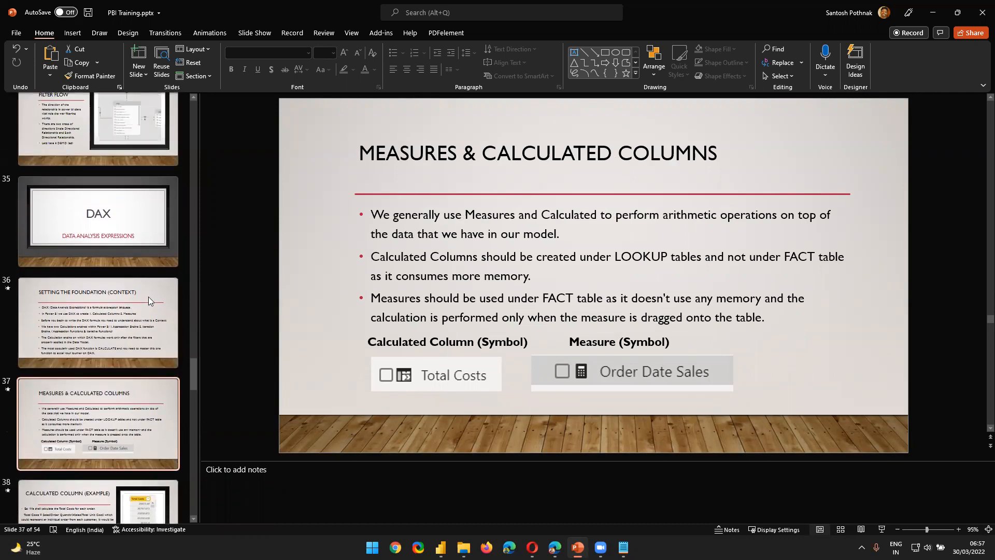
pyautogui.scroll(1, 148, 297)
pyautogui.click(148, 285)
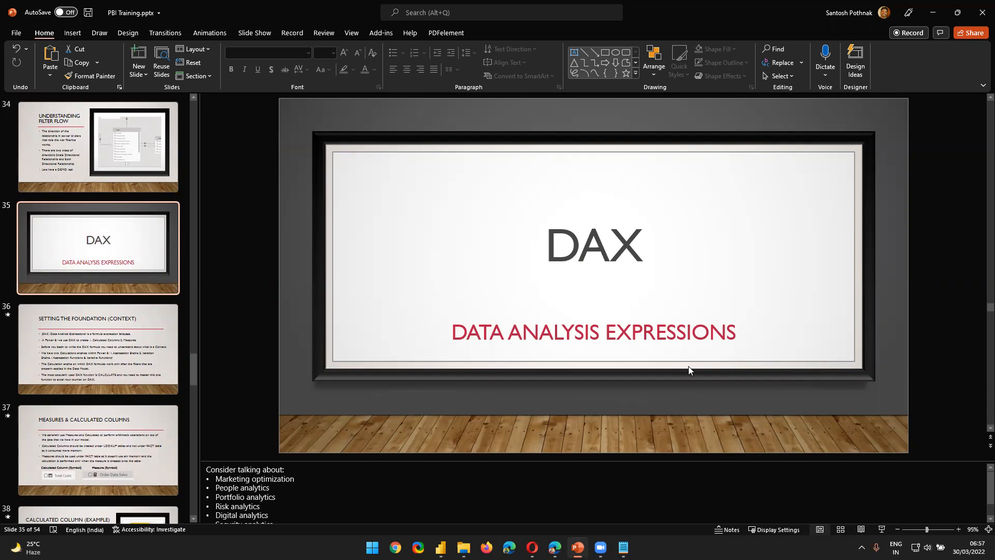
pyautogui.click(169, 347)
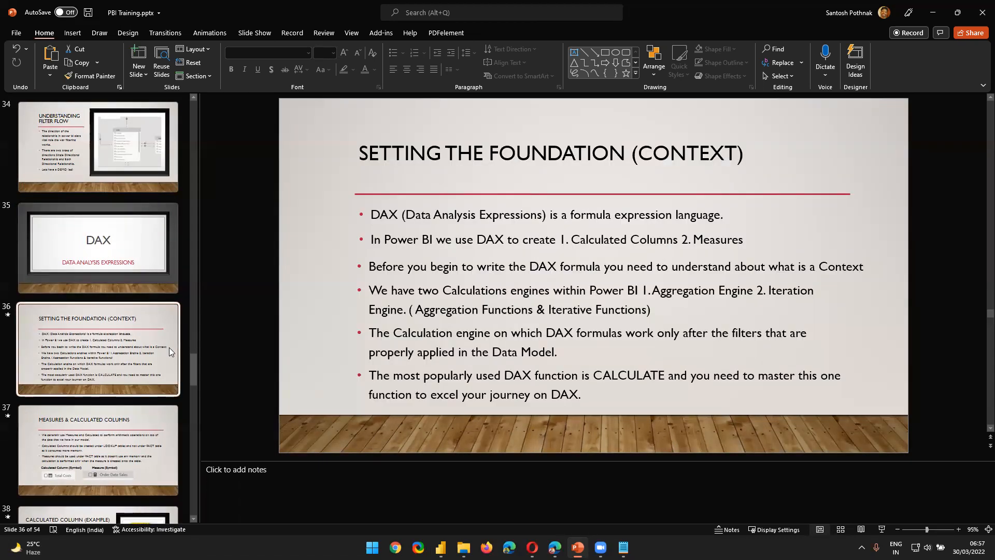
# Step: Switch to the GuruSchools Power BI Training - 1 file and rearrange the model diagram so Sales sits centrally with Regions below it
pyautogui.hotkey('alt', 'Tab')
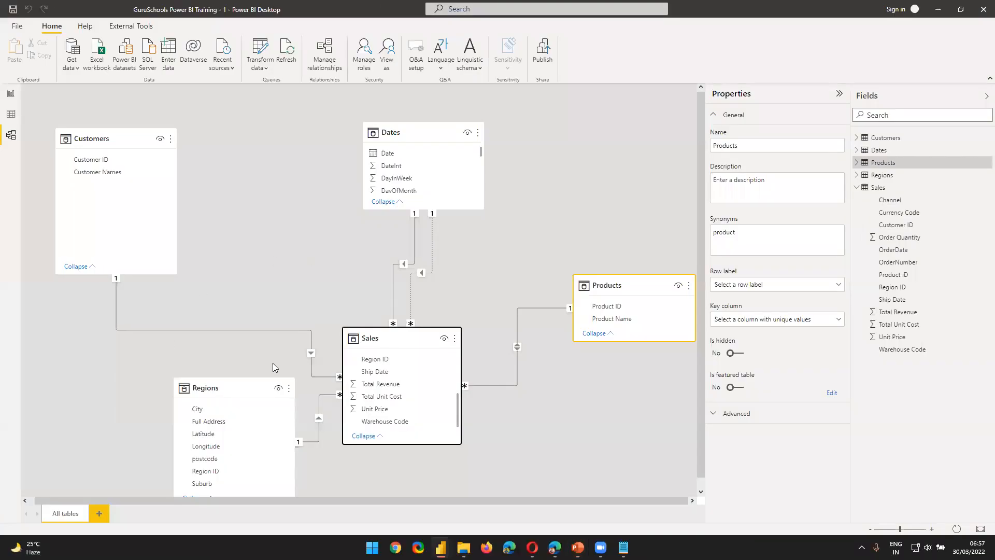
pyautogui.moveTo(373, 337); pyautogui.dragTo(298, 227)
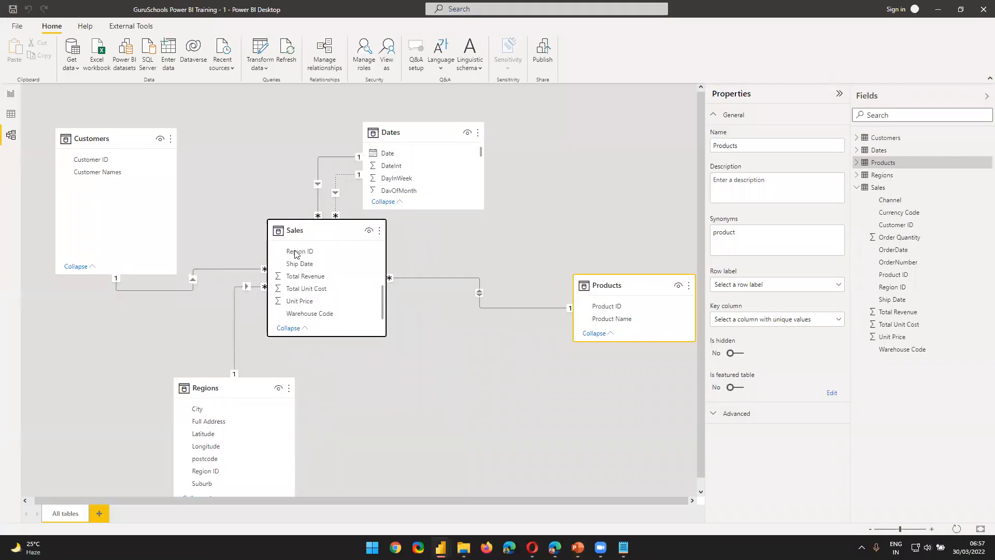
pyautogui.moveTo(206, 377); pyautogui.dragTo(318, 436)
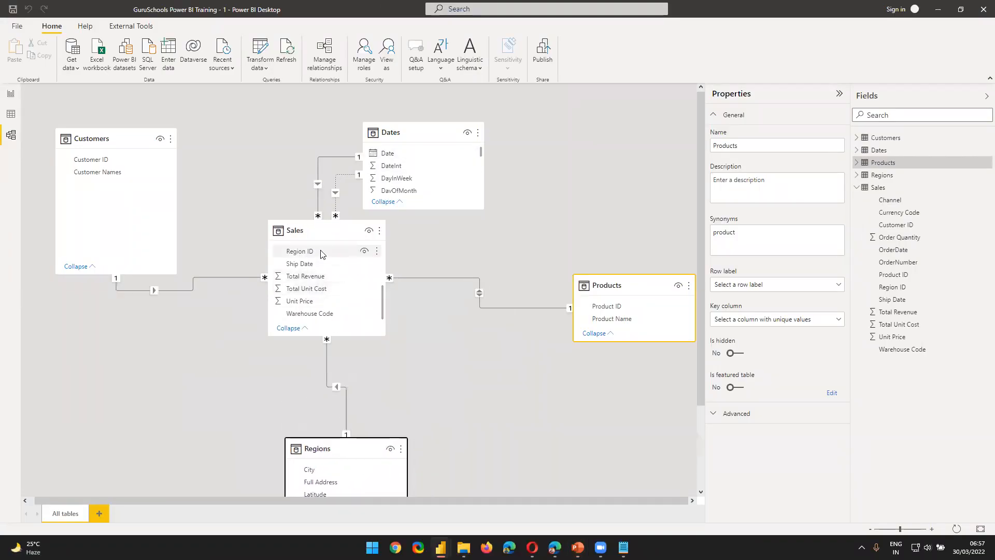
pyautogui.moveTo(319, 238); pyautogui.dragTo(347, 283)
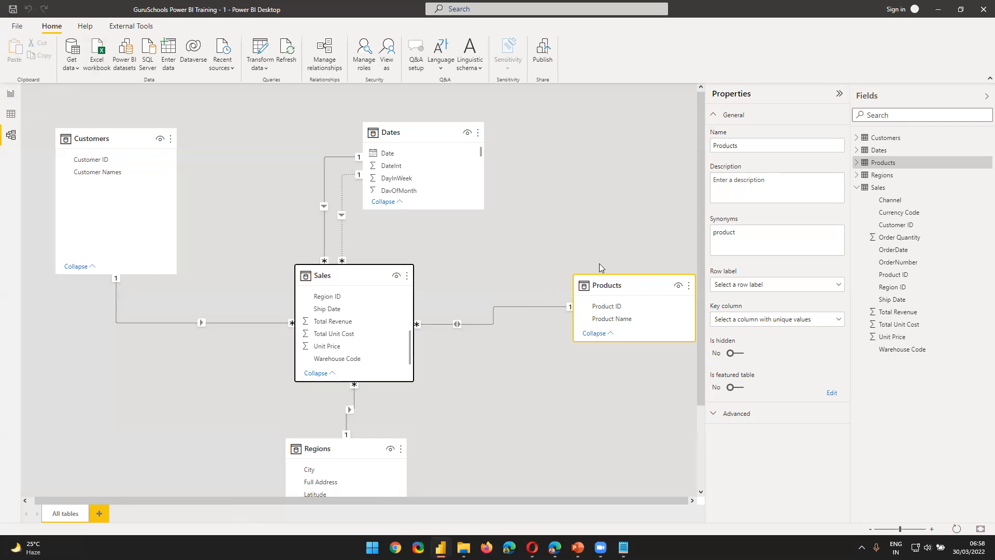
# Step: Open Power Query Editor, examine the full M code of the Regions query in the Advanced Editor, and cancel out of it
pyautogui.click(256, 49)
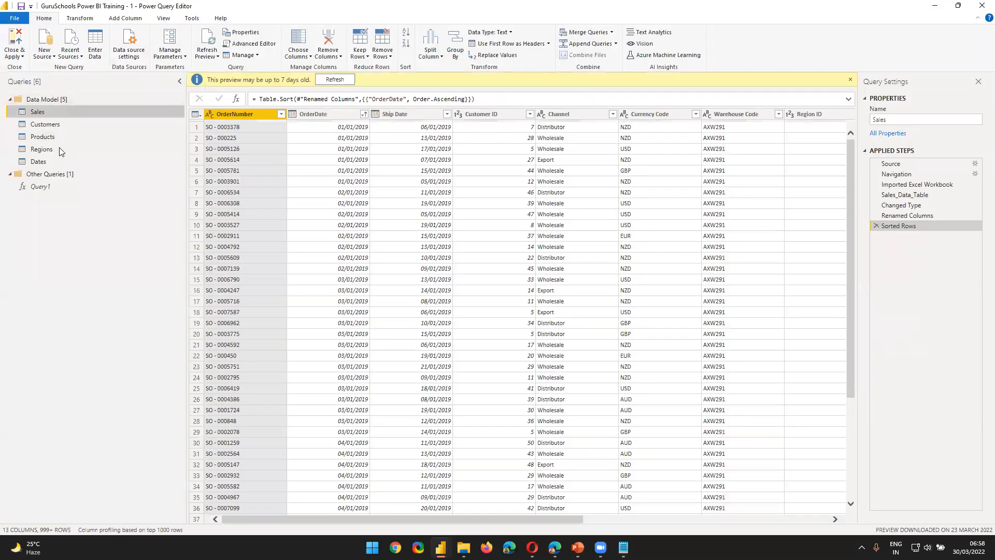
pyautogui.click(42, 149)
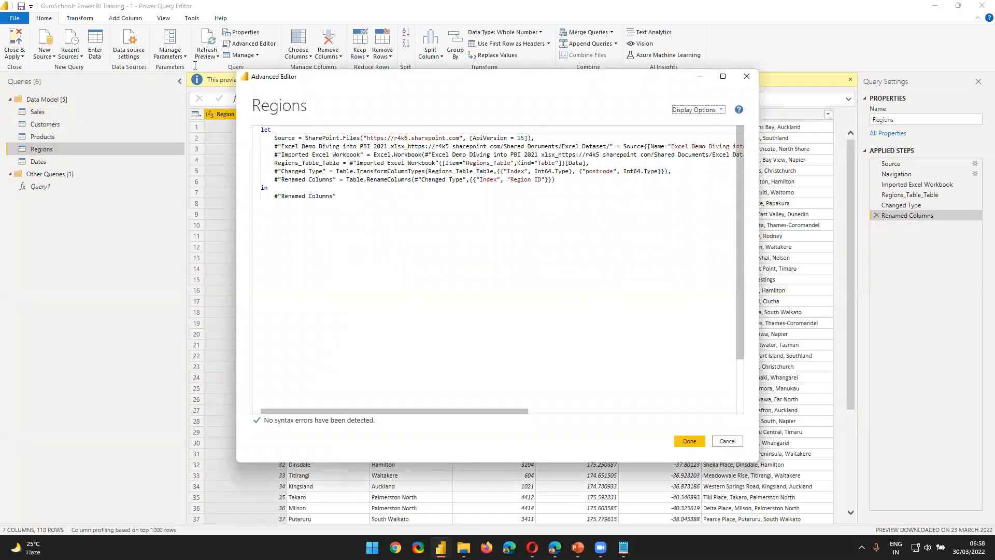
pyautogui.hotkey('ctrl', 'a')
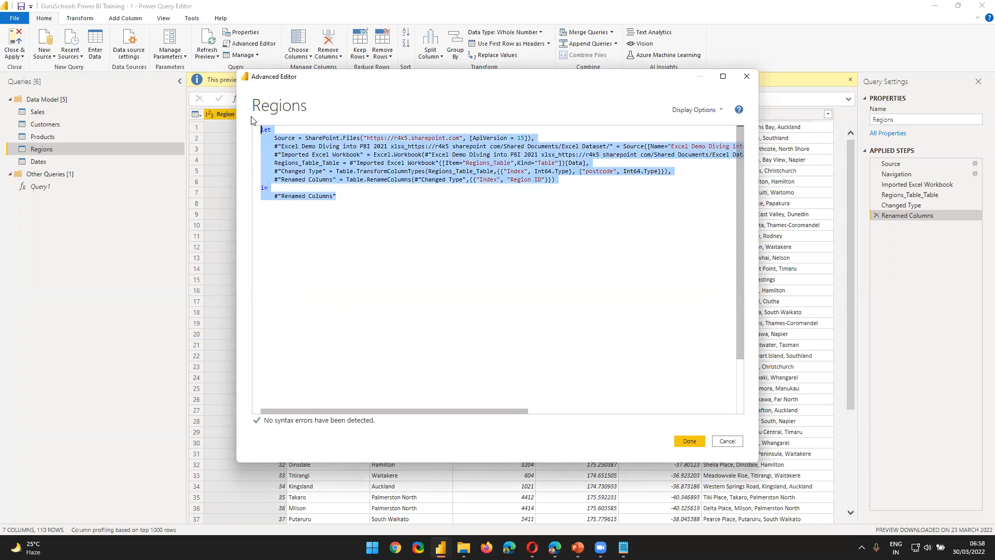
pyautogui.click(347, 206)
pyautogui.moveTo(347, 206); pyautogui.dragTo(228, 120)
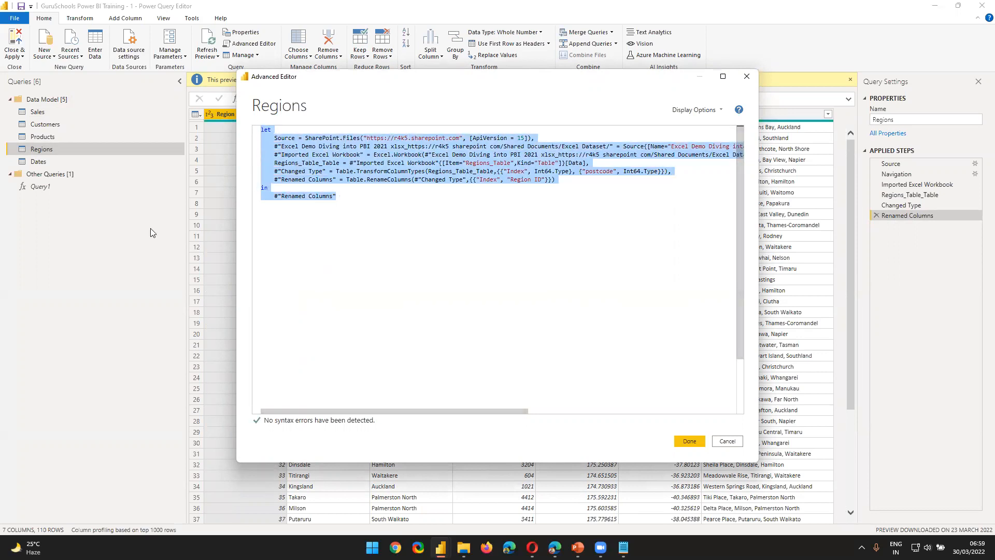
pyautogui.click(726, 441)
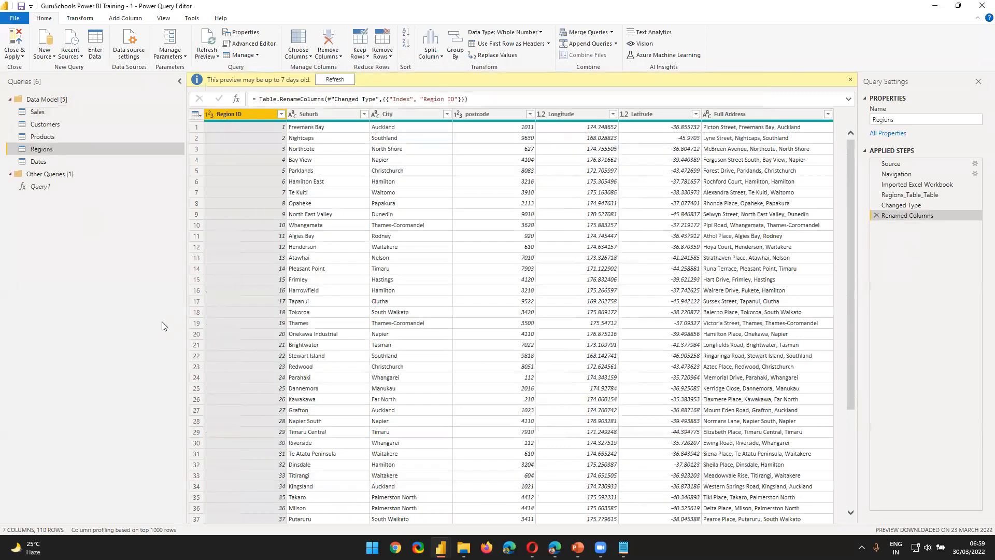
# Step: Reopen the Regions query's M code, examine the SharePoint.Files source line, and close the editor without applying anything
pyautogui.click(250, 43)
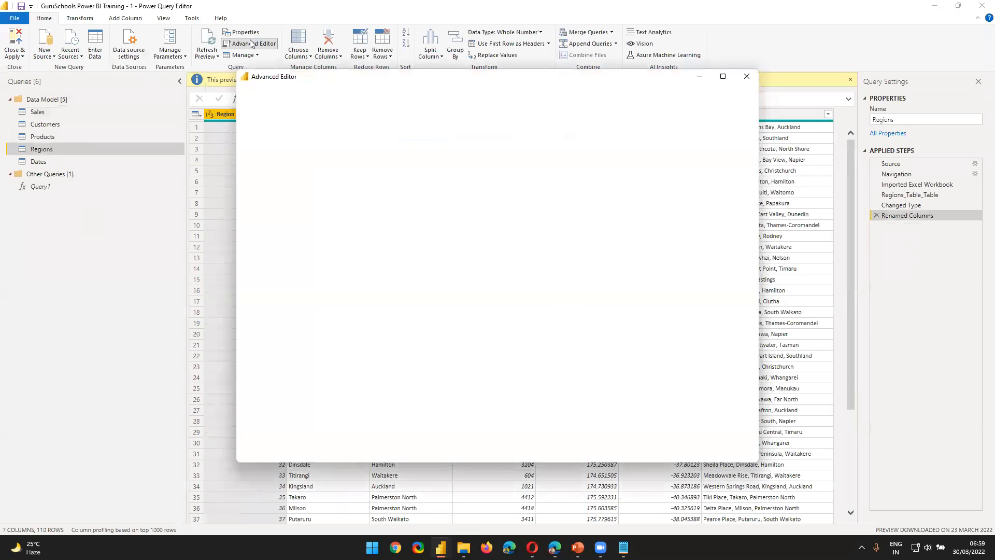
pyautogui.hotkey('ctrl', 'a')
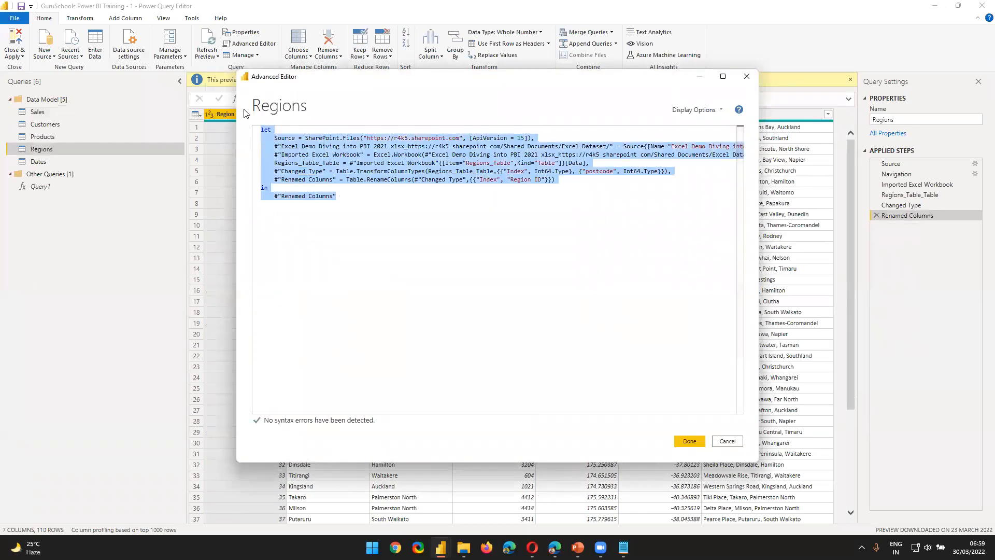
pyautogui.click(735, 442)
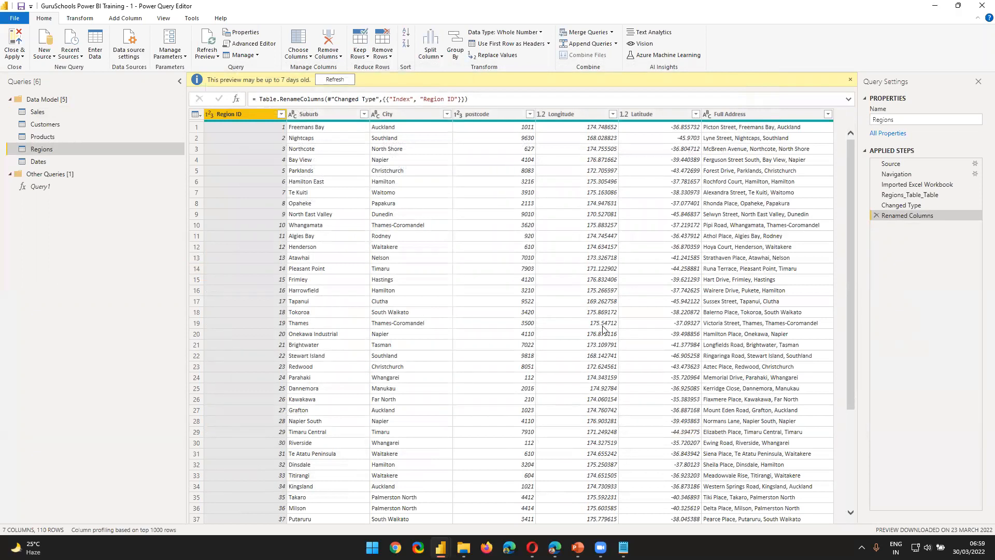
pyautogui.click(250, 43)
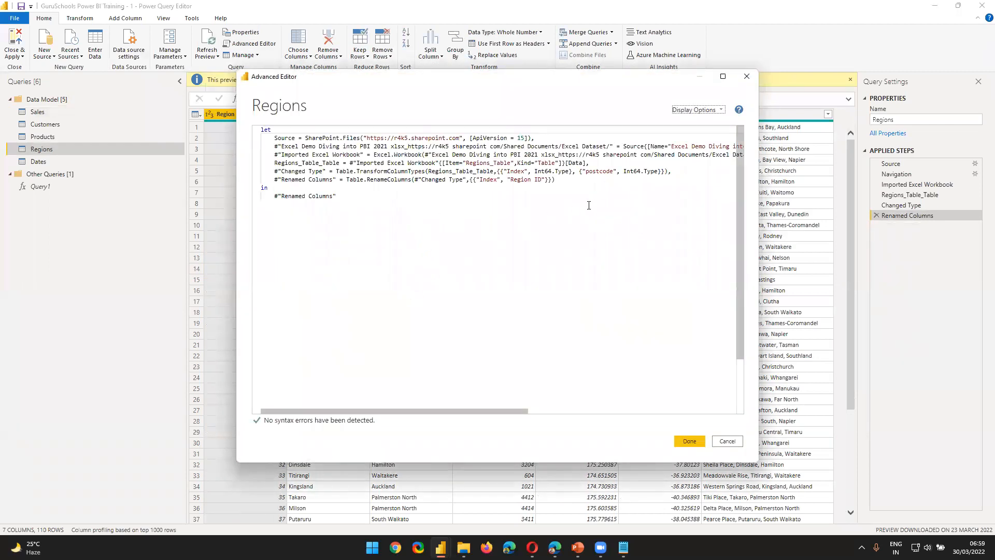
pyautogui.hotkey('ctrl', 'a')
pyautogui.click(354, 145)
pyautogui.moveTo(273, 138); pyautogui.dragTo(464, 141)
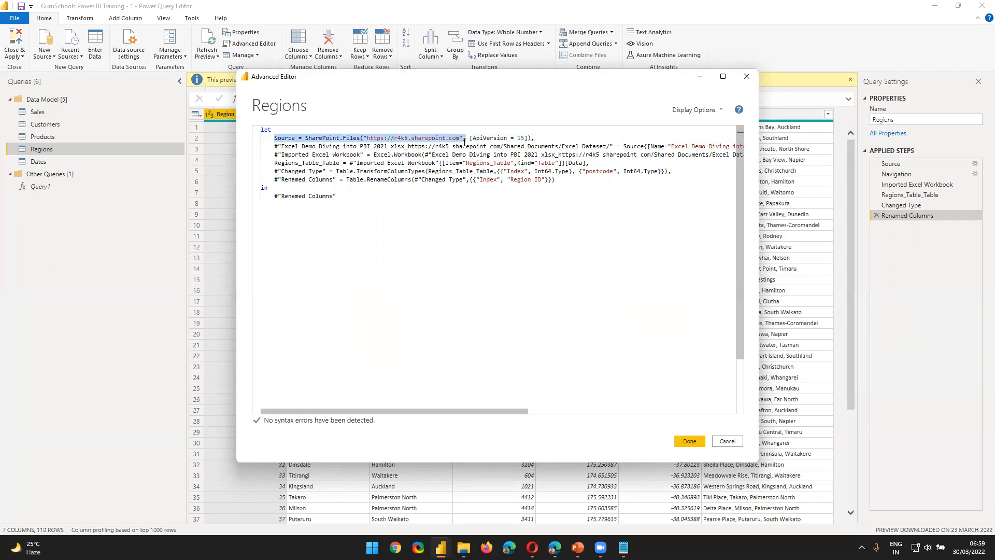
pyautogui.click(726, 442)
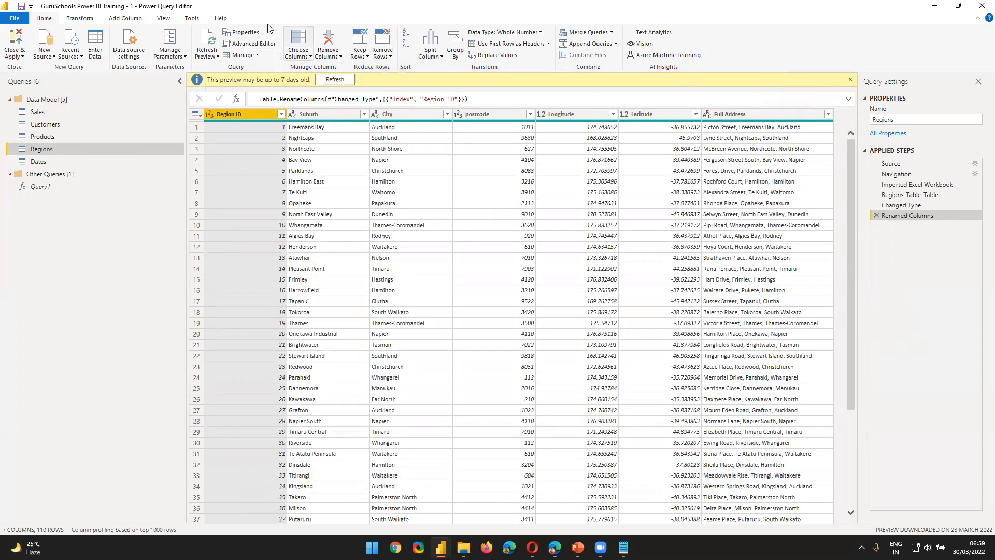
# Step: Bring up the Regions code again, examine its closing in clause with the Renamed Columns reference, and cancel
pyautogui.click(251, 44)
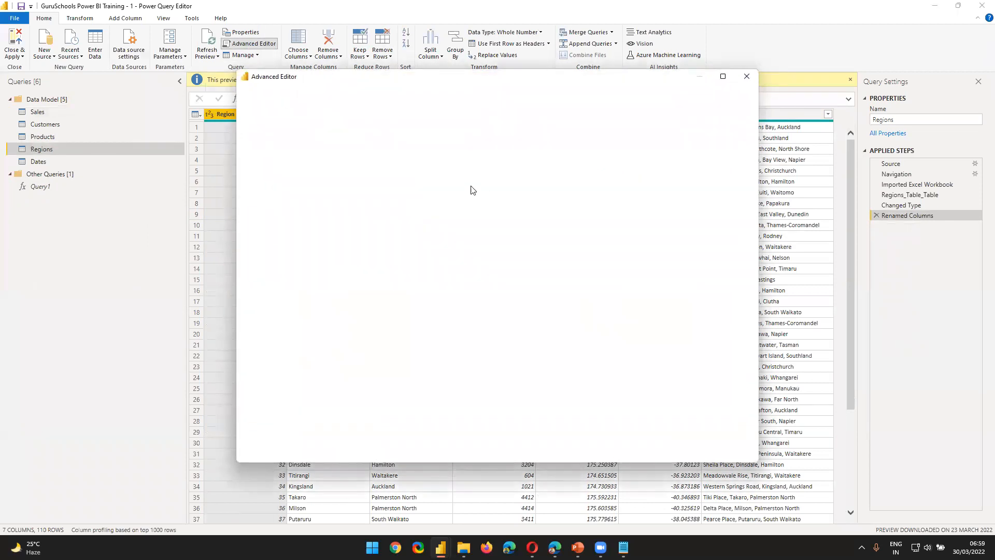
pyautogui.click(726, 441)
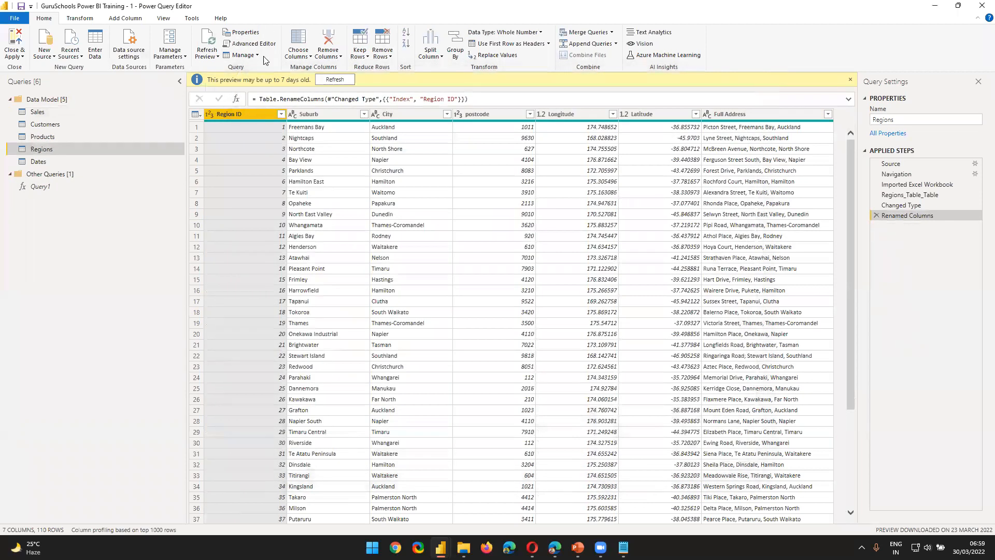
pyautogui.click(251, 45)
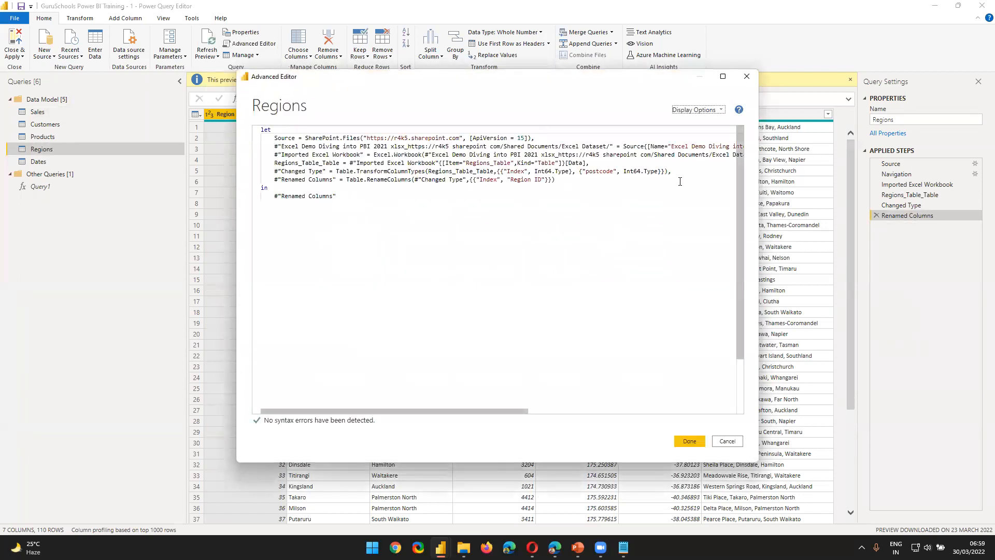
pyautogui.click(727, 441)
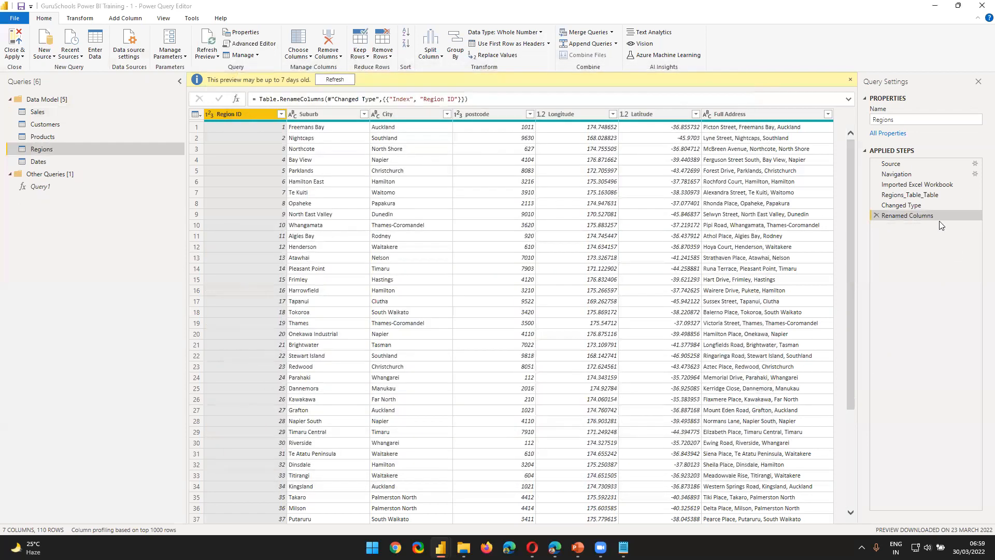
pyautogui.click(250, 45)
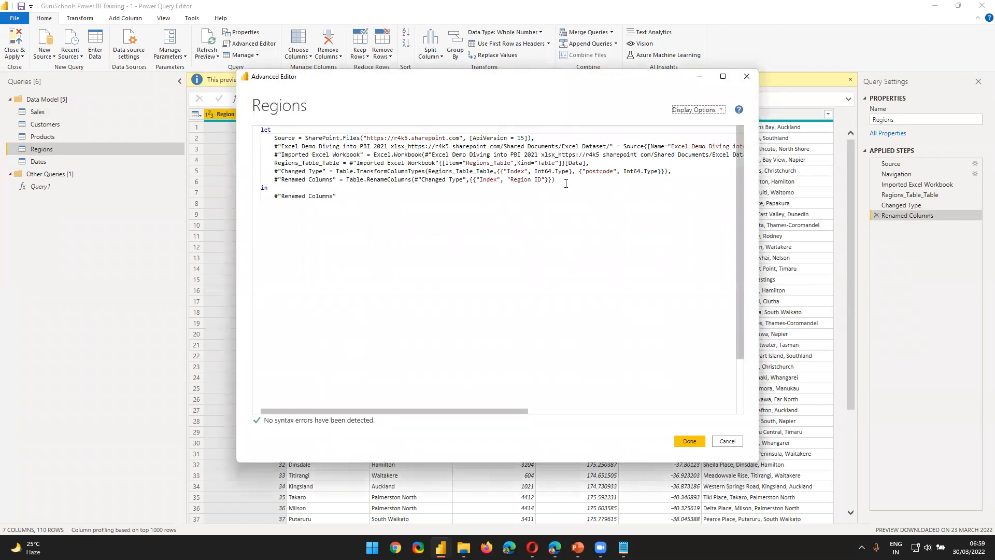
pyautogui.moveTo(261, 187); pyautogui.dragTo(627, 195)
pyautogui.click(727, 441)
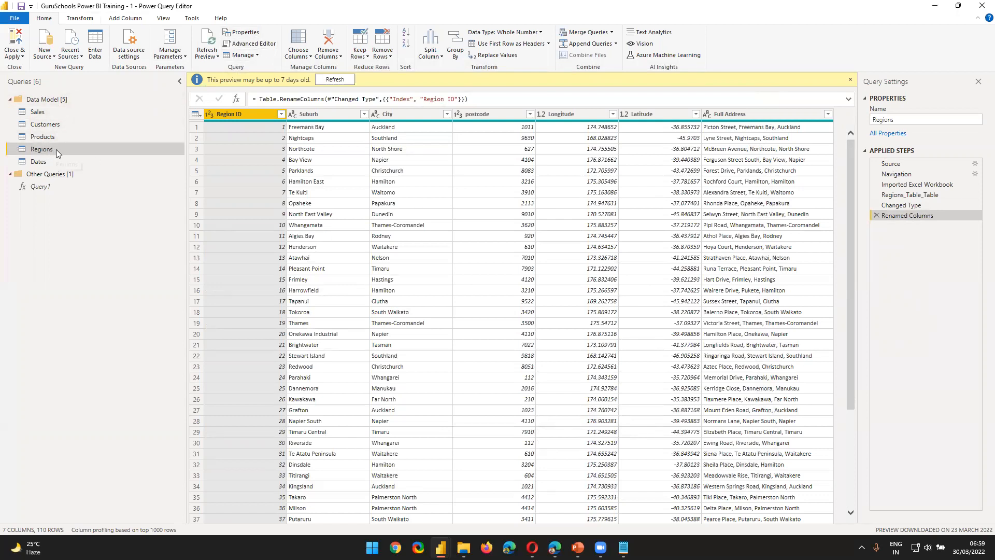
# Step: Return briefly to the model diagram, reopen Power Query Editor maximized, and examine the Changed Type and Renamed Columns lines of the Regions code
pyautogui.click(935, 6)
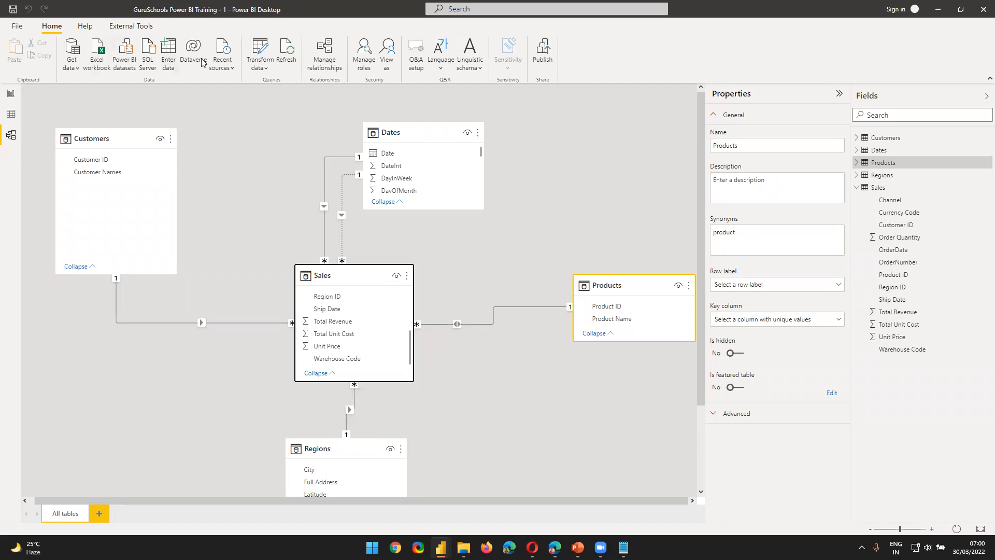
pyautogui.click(250, 52)
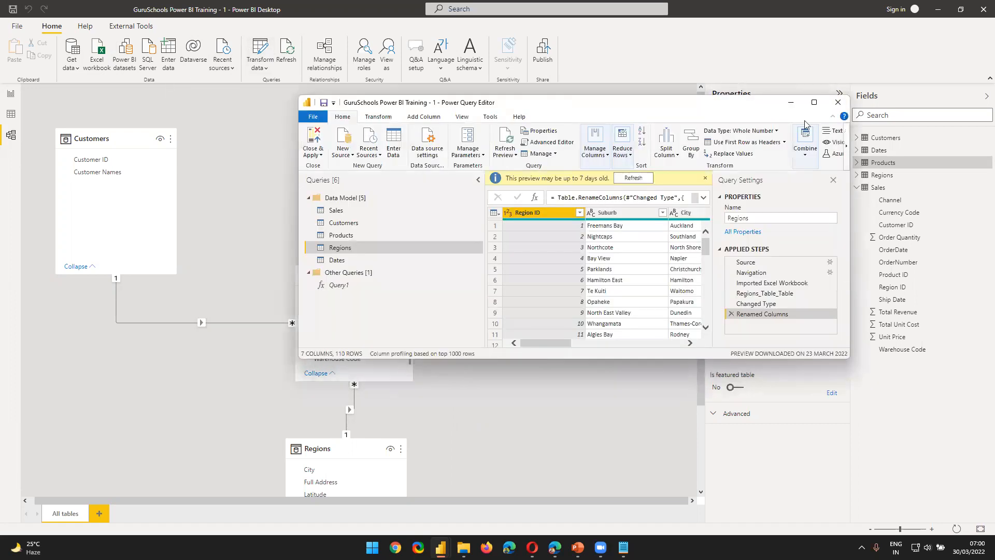
pyautogui.click(814, 103)
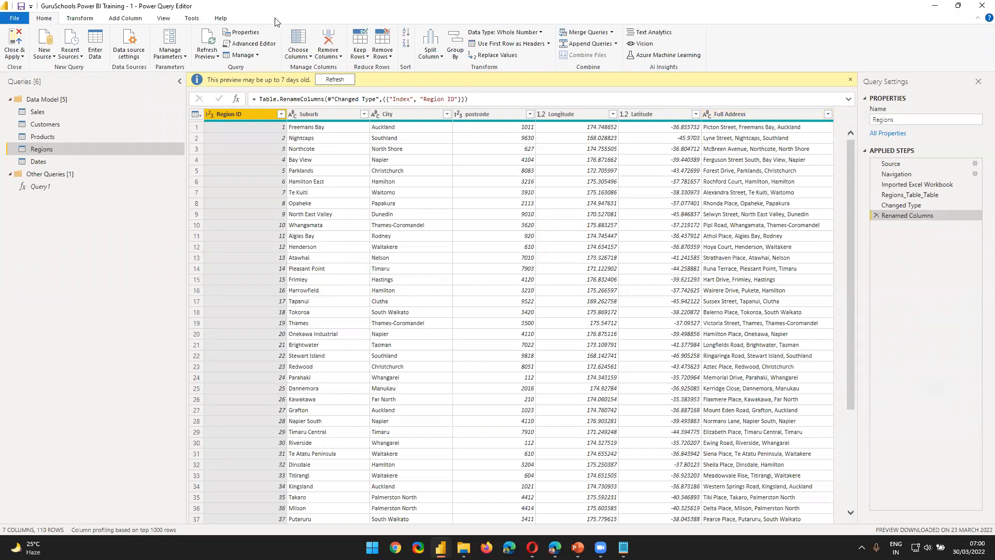
pyautogui.click(239, 51)
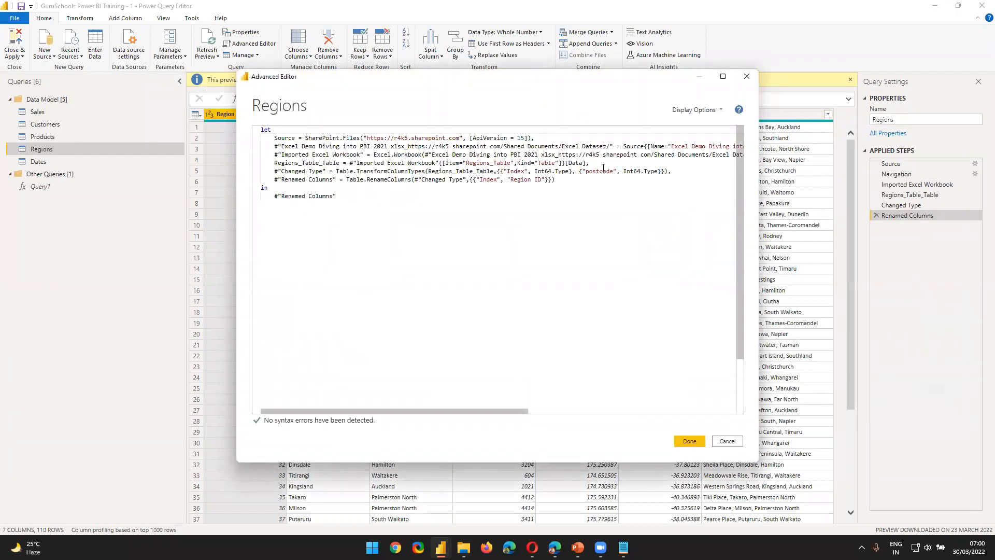
pyautogui.moveTo(591, 163); pyautogui.dragTo(337, 196)
pyautogui.click(724, 441)
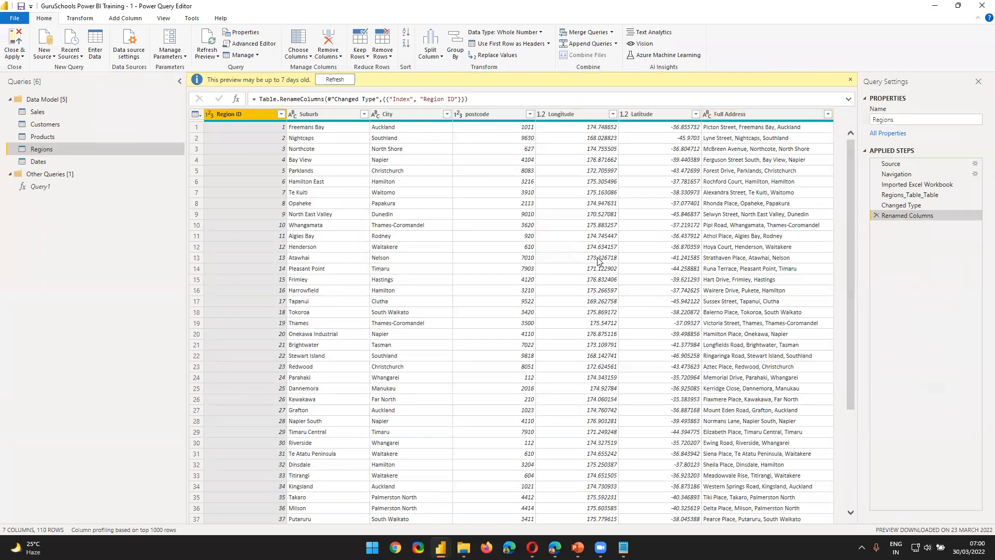
# Step: Go back to the model diagram, collapse the Properties pane, clear the table selection, and look over the table relationships
pyautogui.click(935, 7)
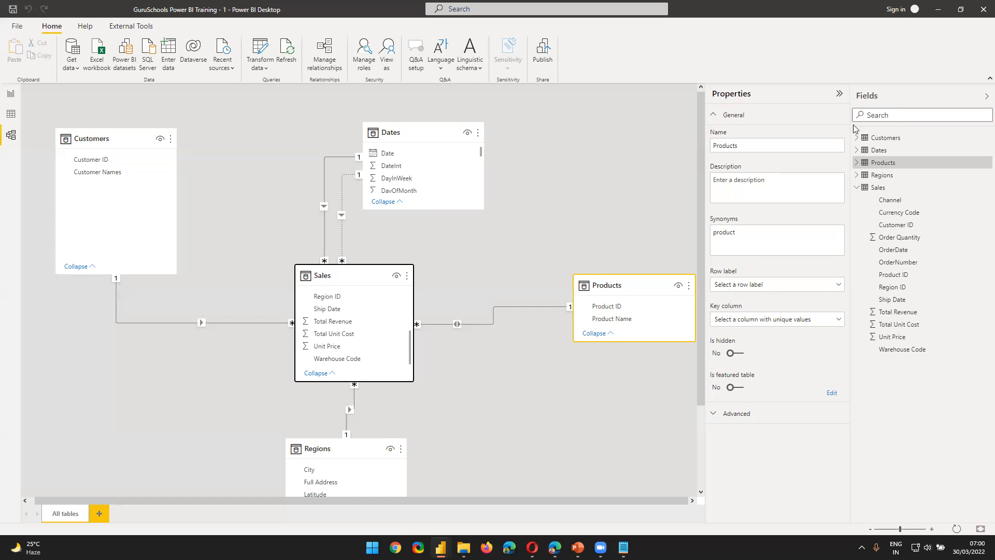
pyautogui.click(838, 96)
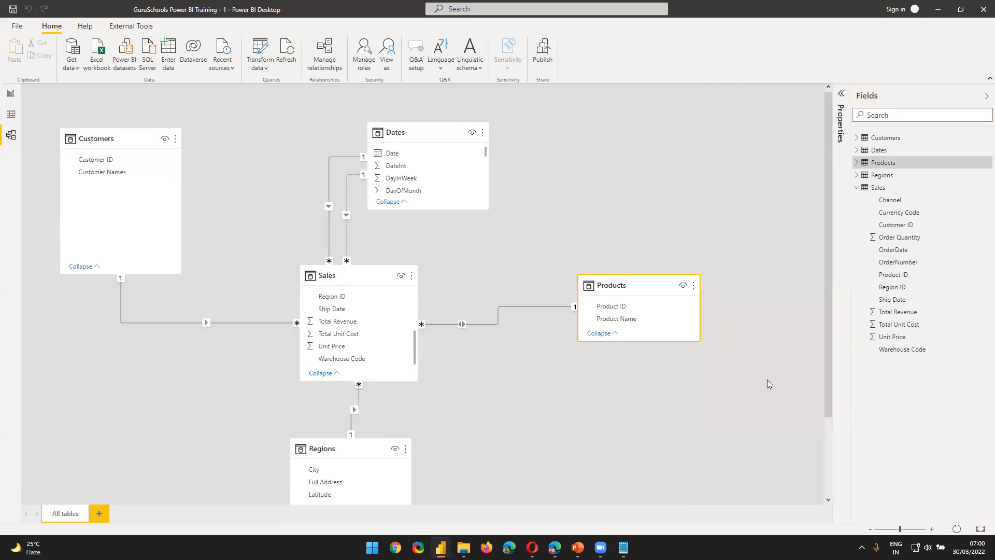
pyautogui.click(842, 97)
pyautogui.click(839, 94)
pyautogui.click(587, 139)
pyautogui.scroll(-1, 587, 139)
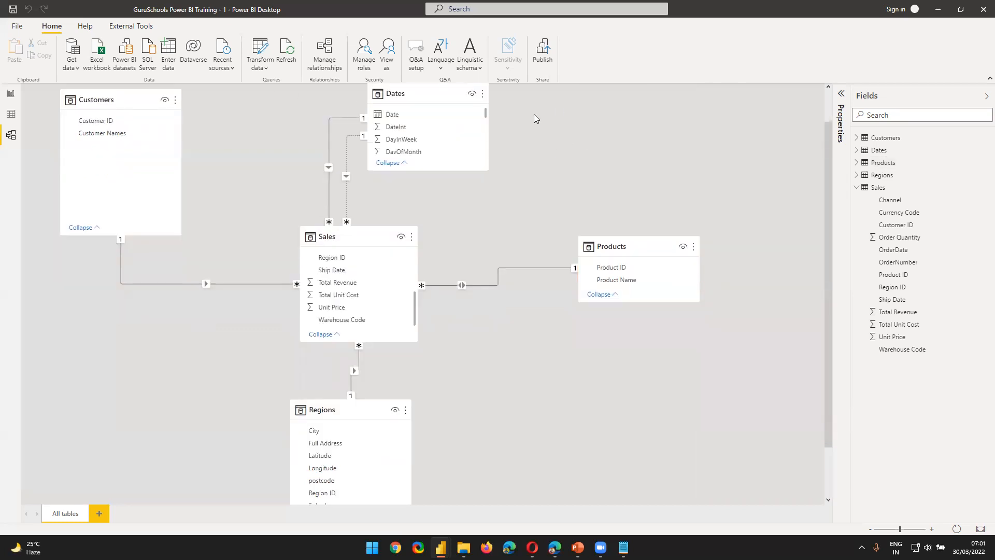
pyautogui.scroll(1, 534, 114)
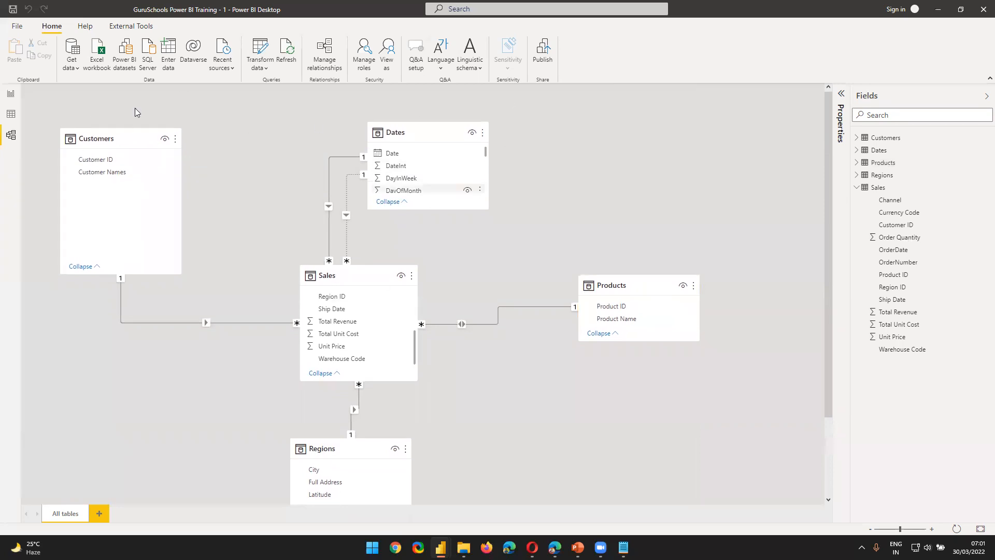